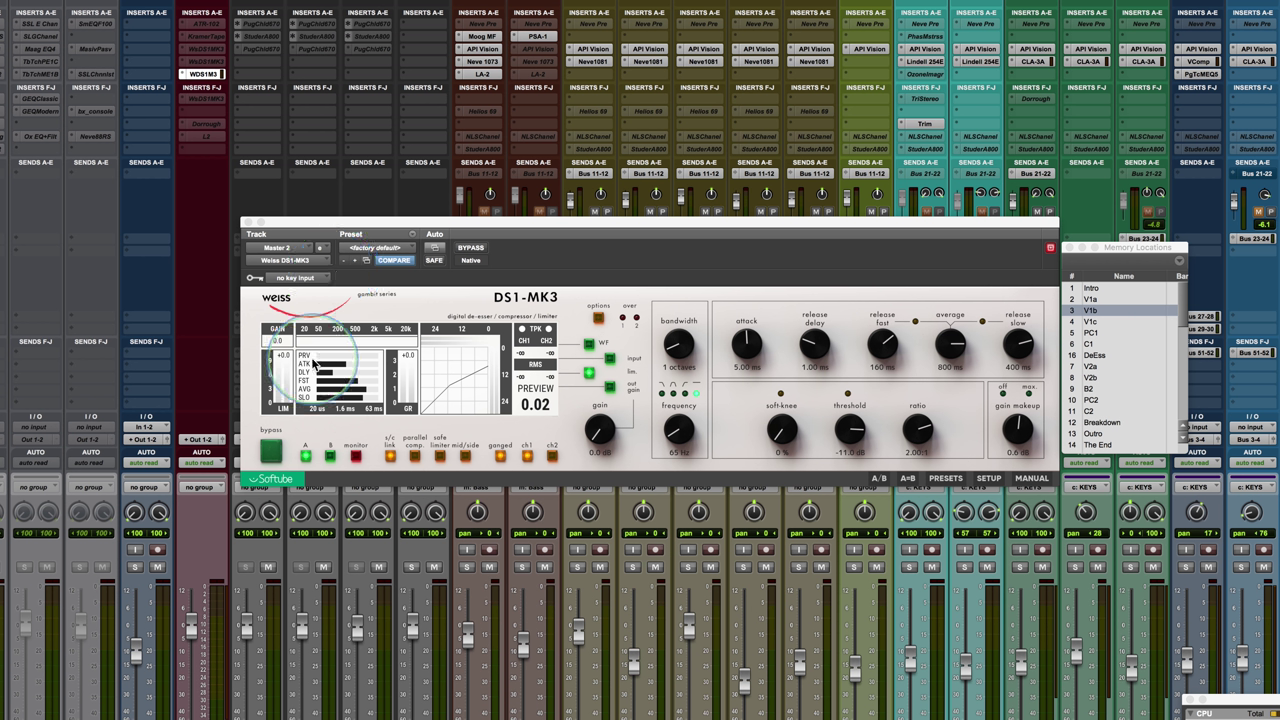
Examine the Weiss DS1-MK3's display and its attack, release delay, release fast, average and soft-knee controls
{"action": "left_click_drag", "start_coordinate": [338, 356], "coordinate": [296, 352]}
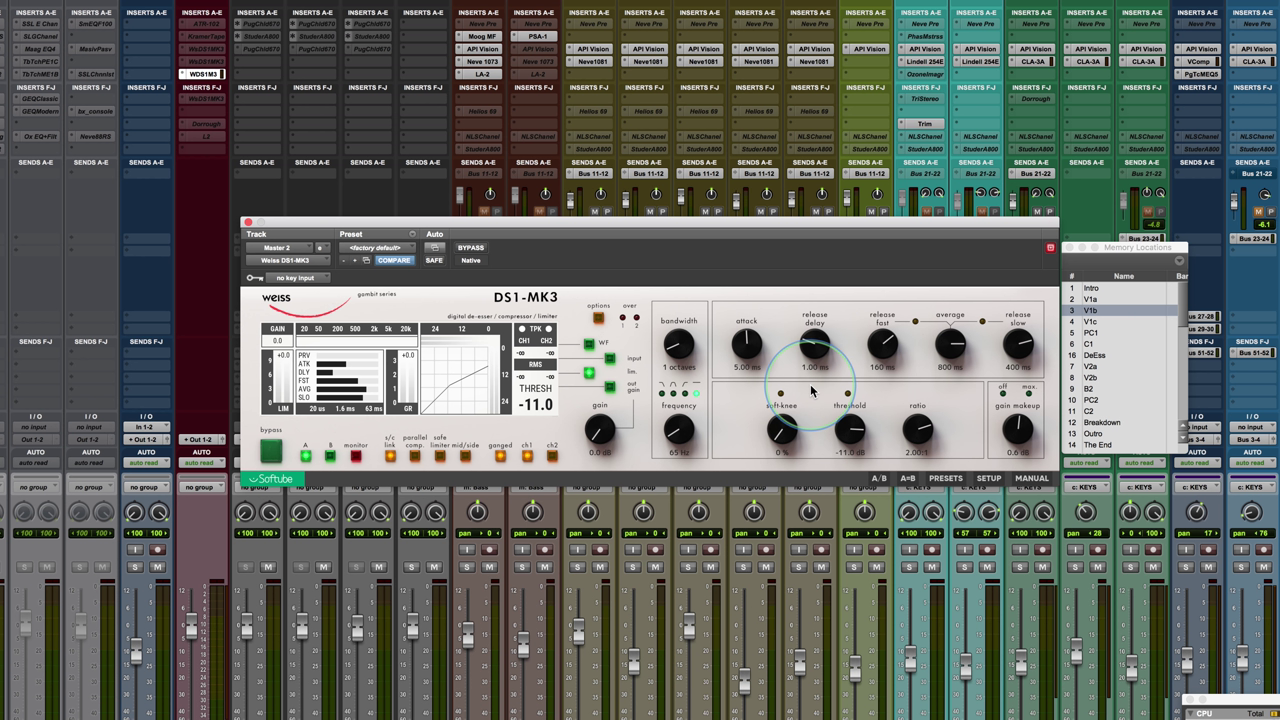
{"action": "left_click", "coordinate": [697, 392]}
{"action": "mouse_move", "coordinate": [741, 341]}
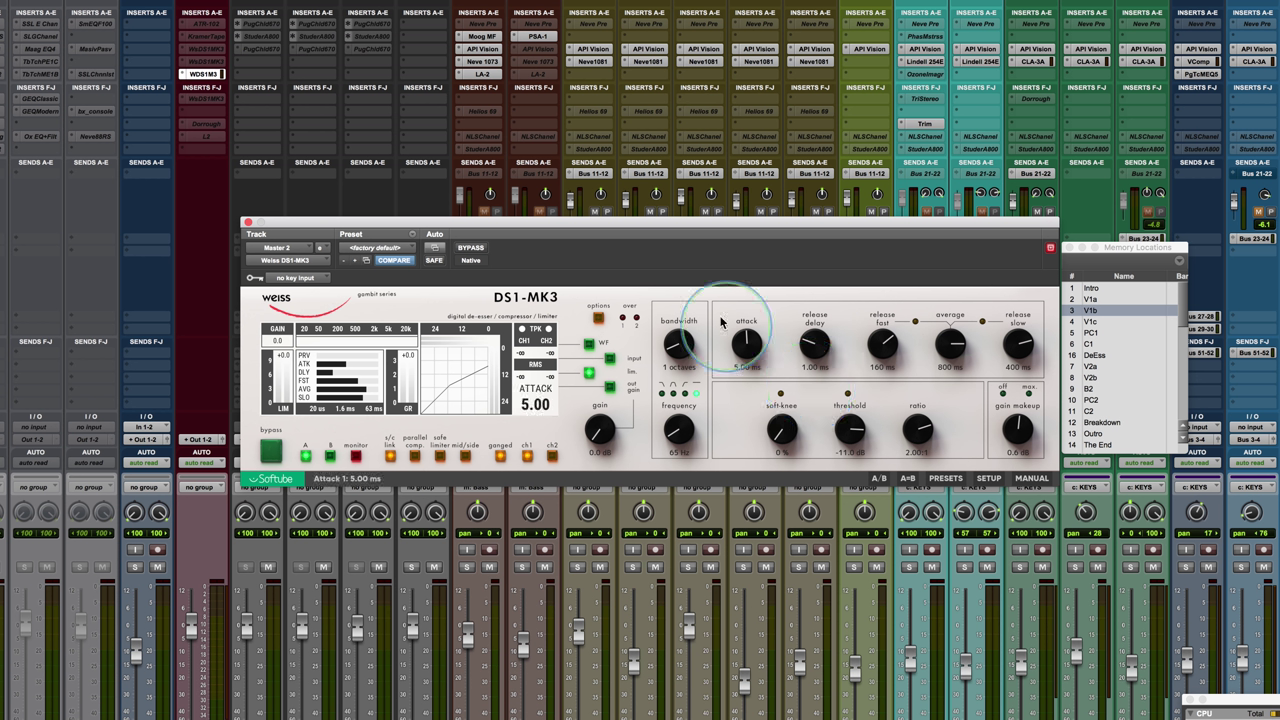
{"action": "mouse_move", "coordinate": [814, 350]}
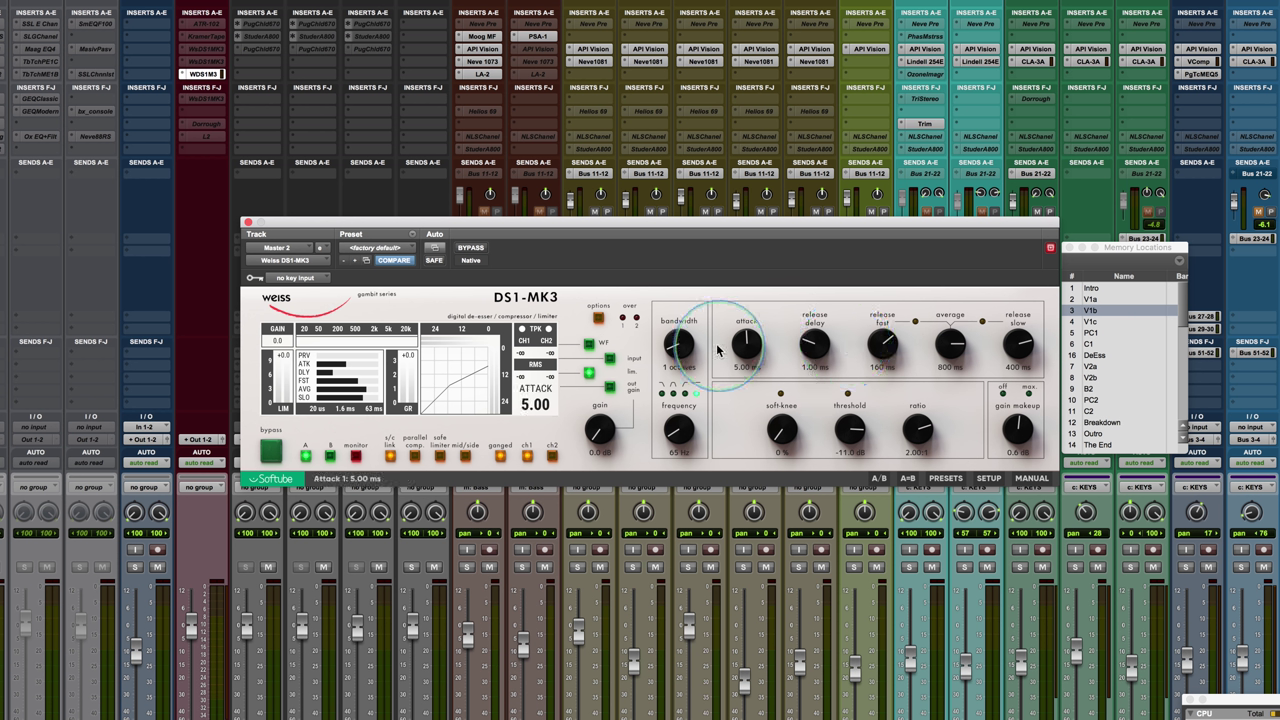
{"action": "mouse_move", "coordinate": [885, 348]}
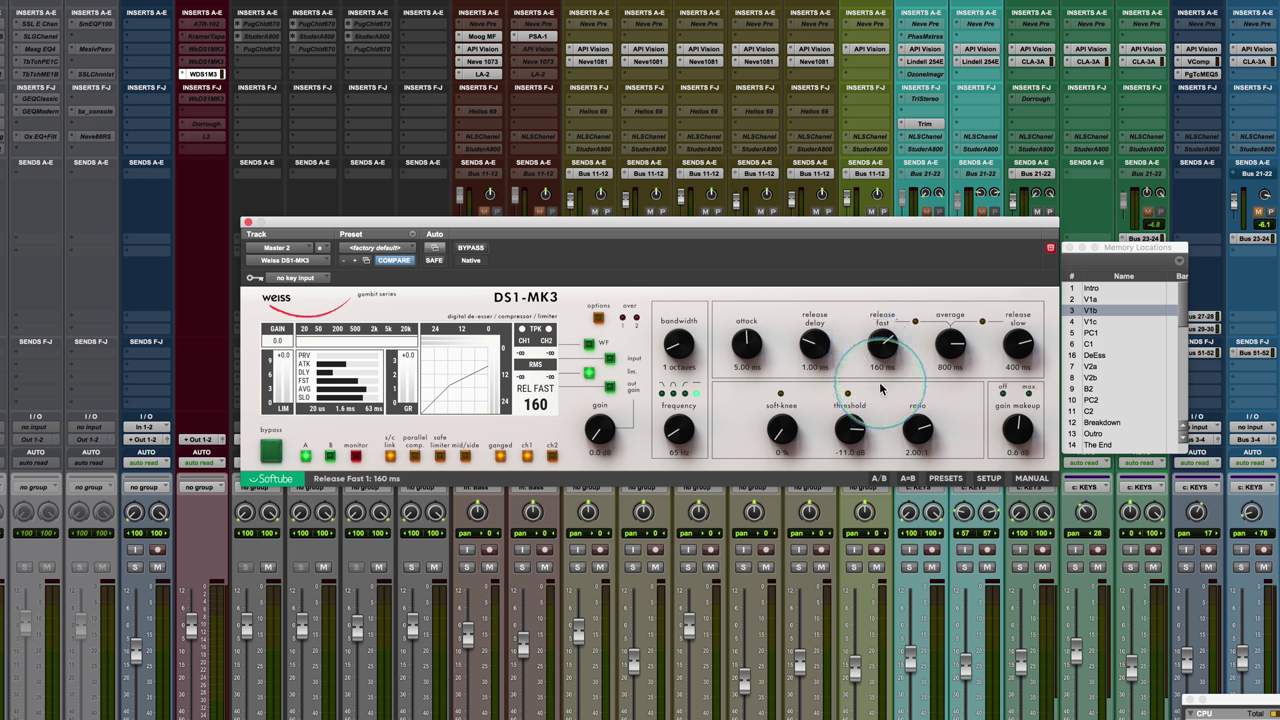
{"action": "mouse_move", "coordinate": [945, 355]}
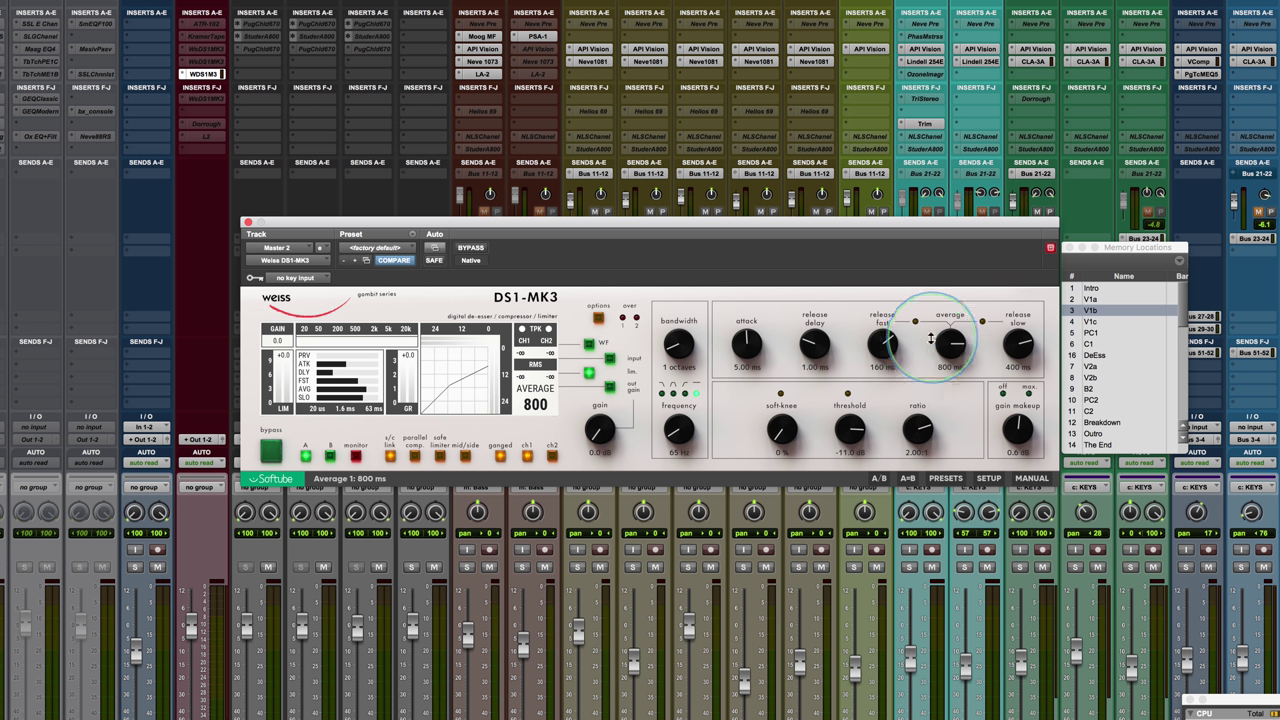
{"action": "mouse_move", "coordinate": [936, 345]}
{"action": "left_mouse_down"}
{"action": "mouse_move", "coordinate": [938, 362]}
{"action": "mouse_move", "coordinate": [943, 337]}
{"action": "left_mouse_up"}
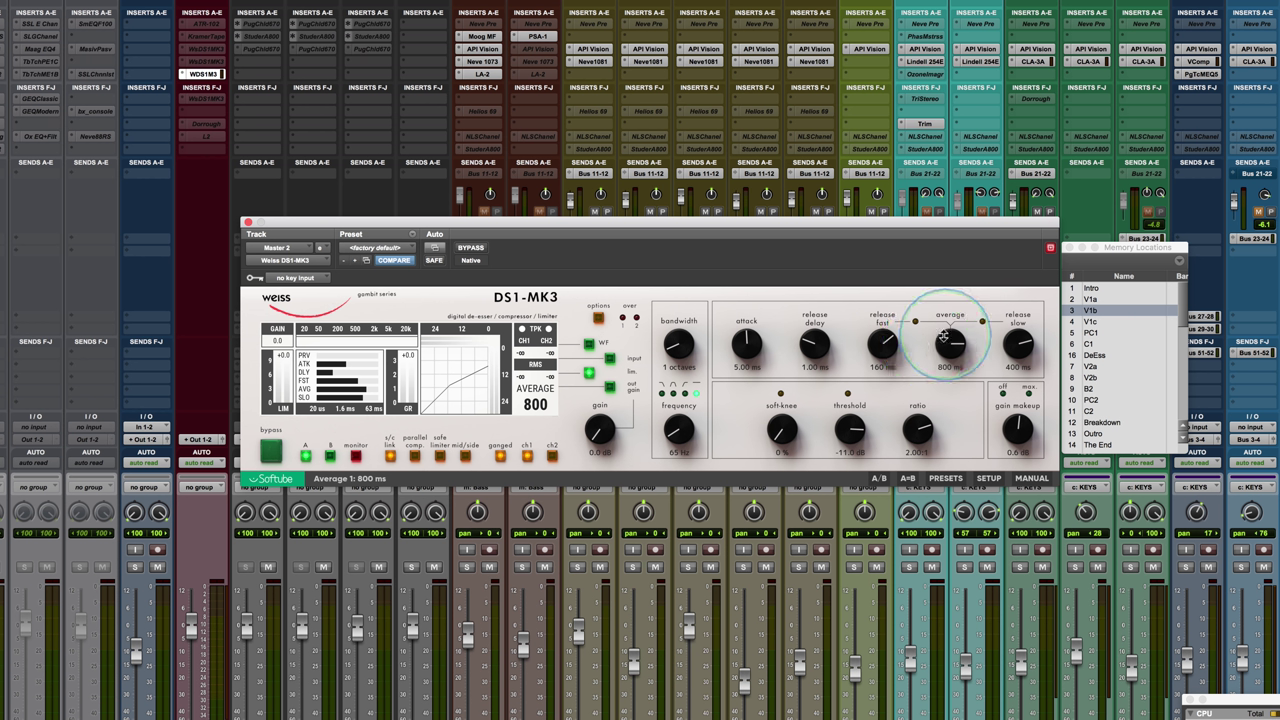
{"action": "left_click", "coordinate": [744, 340]}
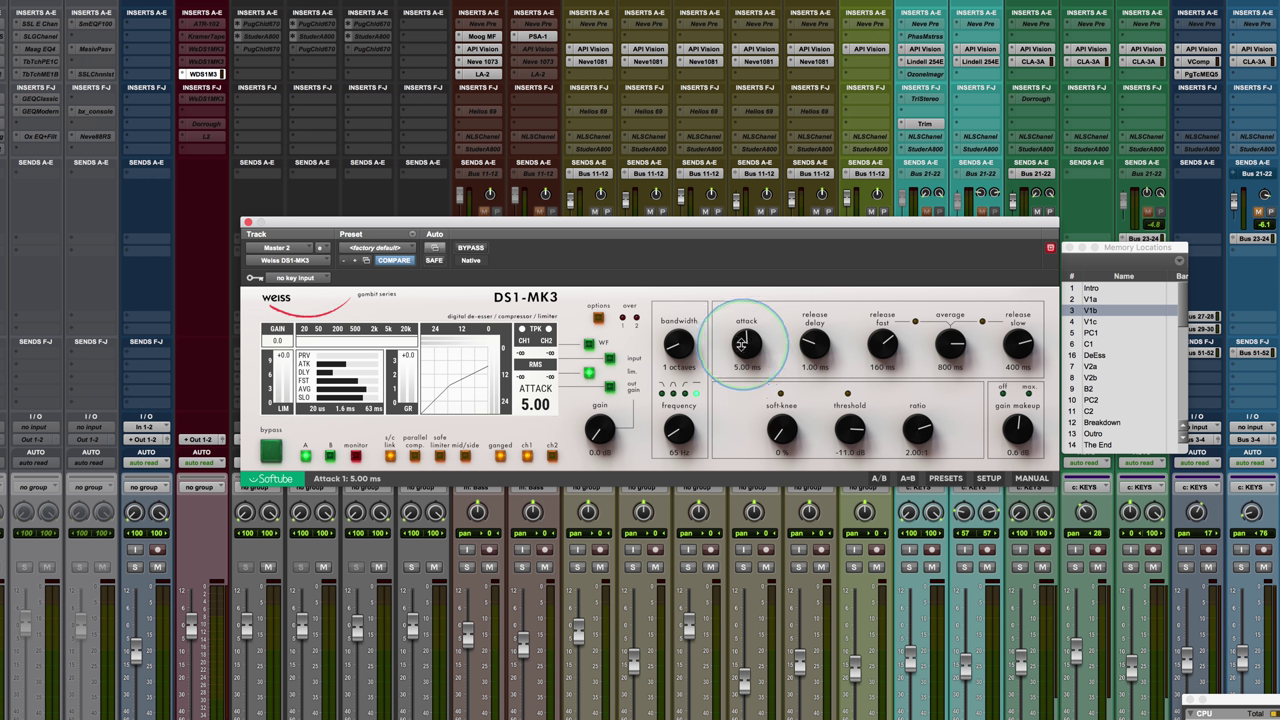
{"action": "left_click", "coordinate": [780, 433]}
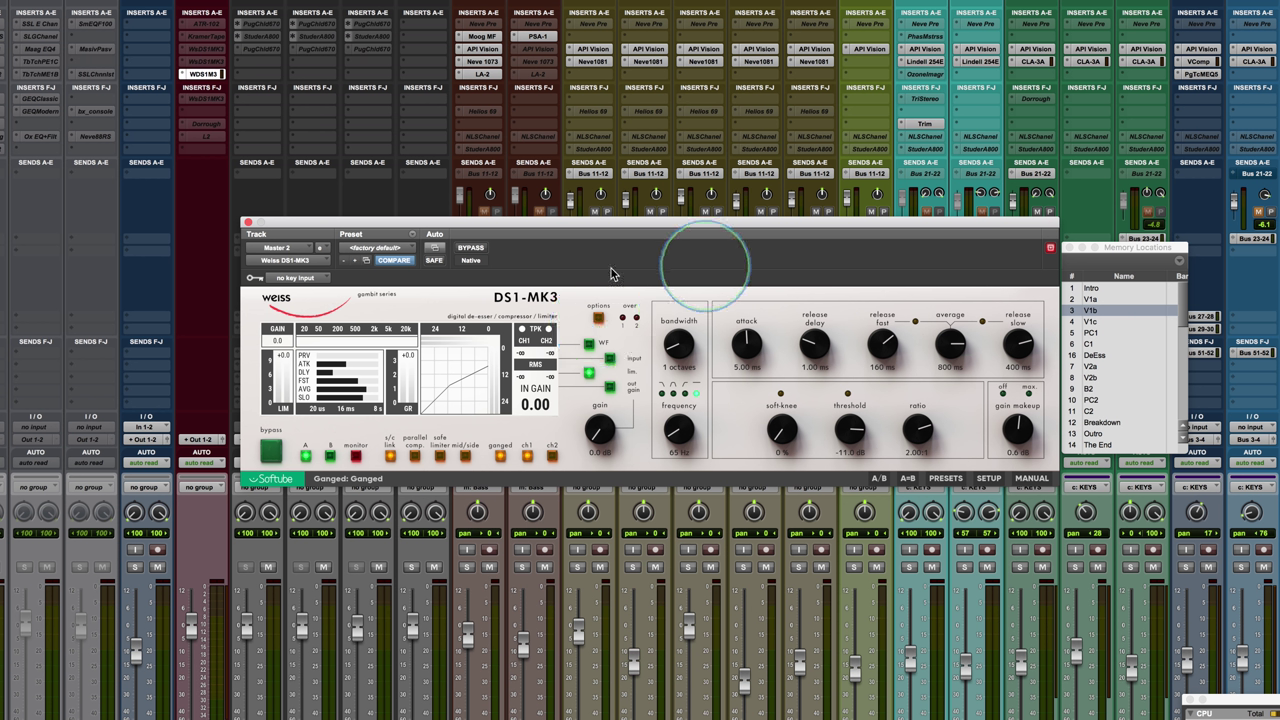
Compare the Master 2 mix with the Weiss DS1-MK3 bypassed and engaged several times during playback, leaving it engaged
{"action": "left_click", "coordinate": [471, 249]}
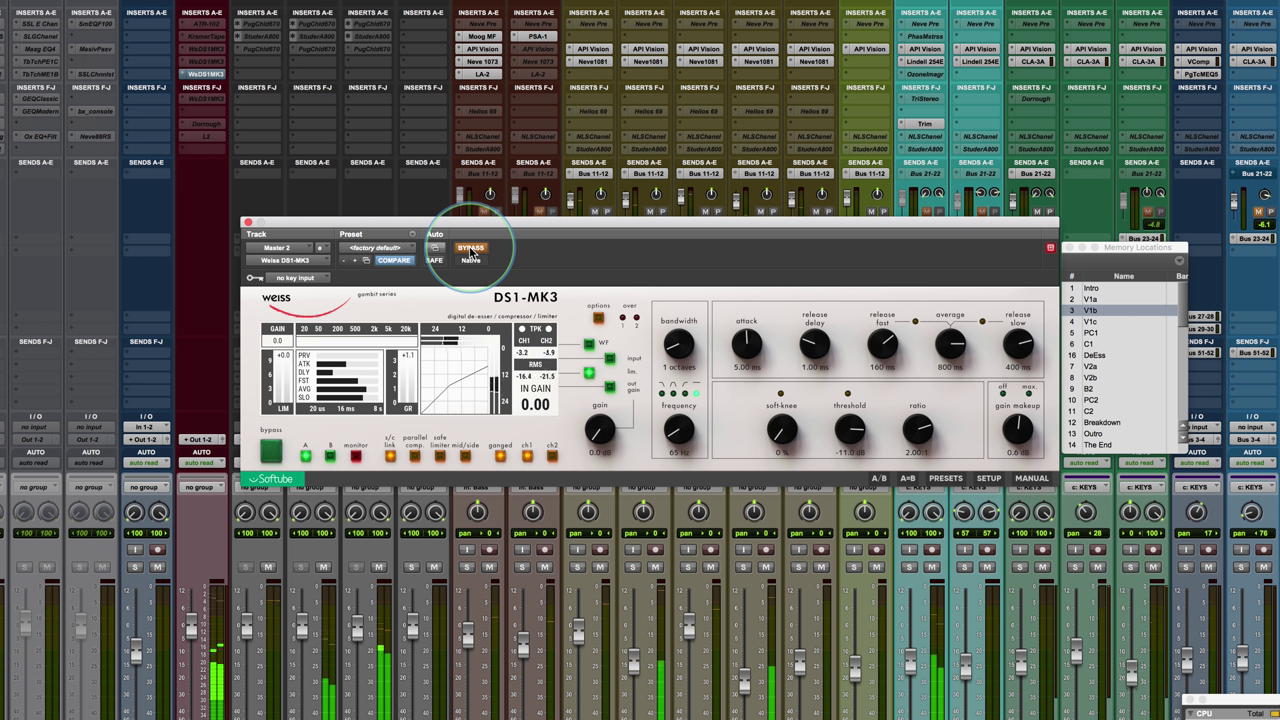
{"action": "left_click", "coordinate": [471, 248]}
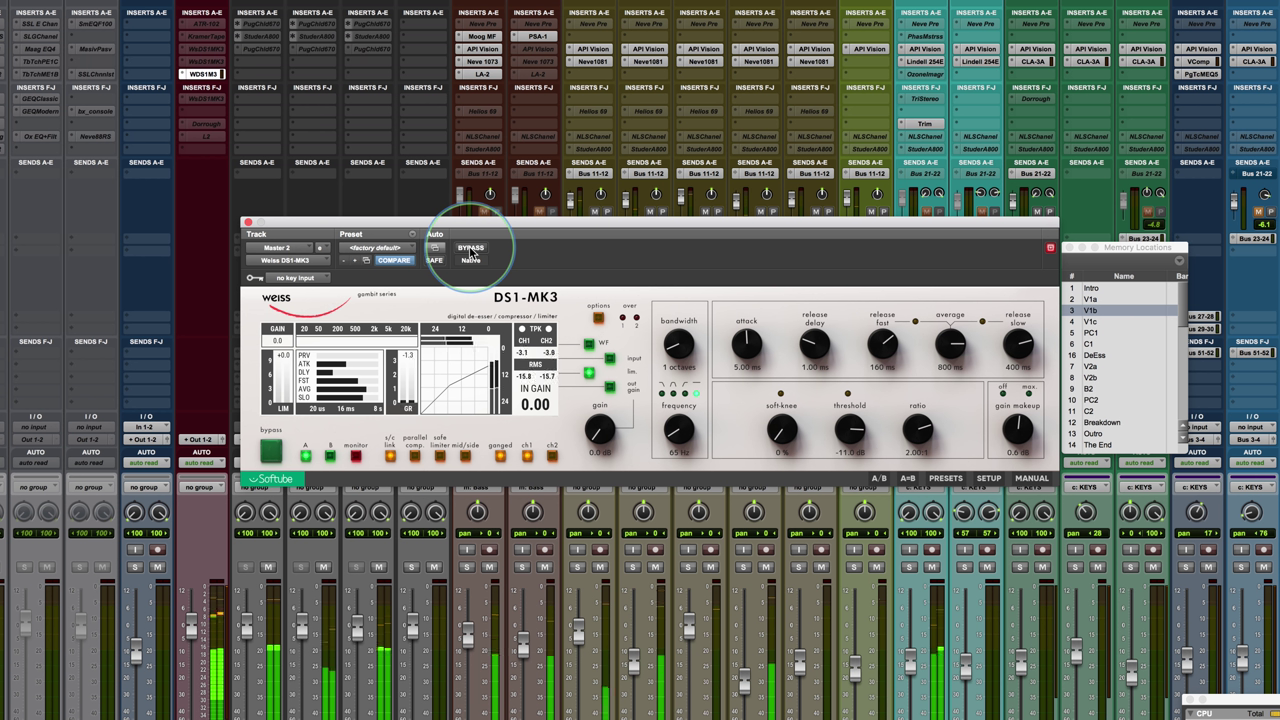
{"action": "left_click", "coordinate": [470, 250]}
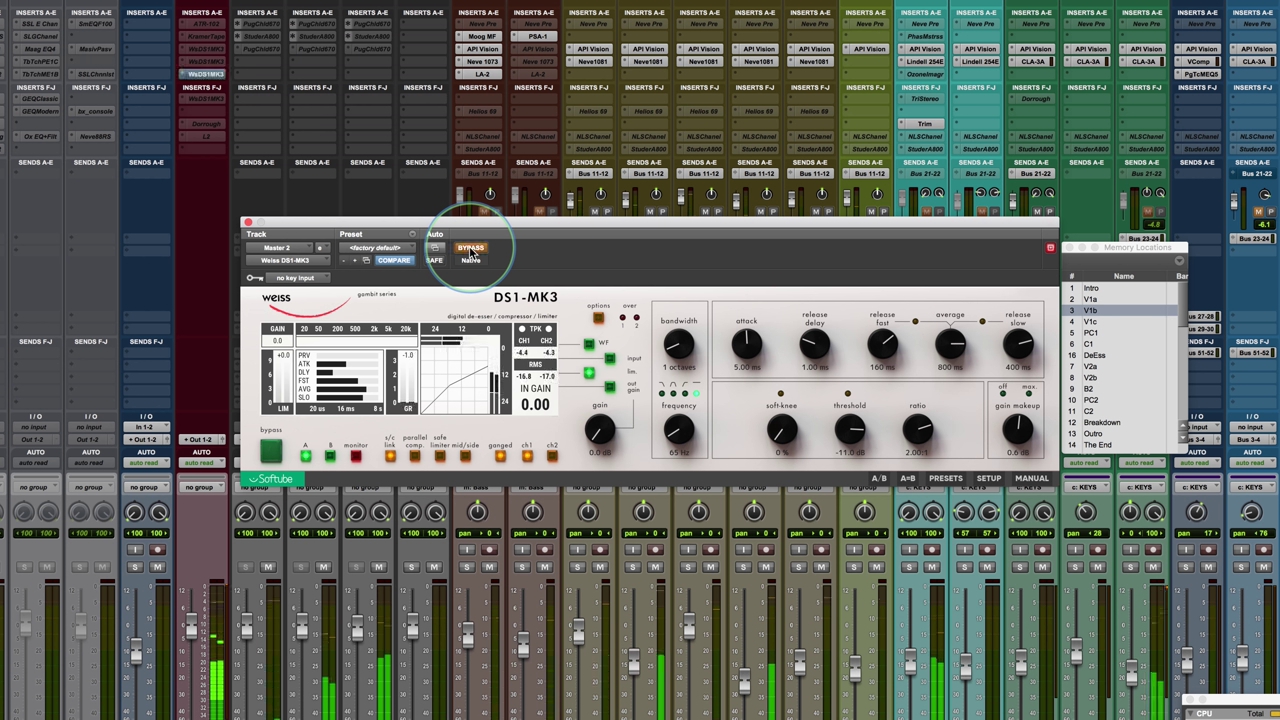
{"action": "left_click", "coordinate": [470, 250]}
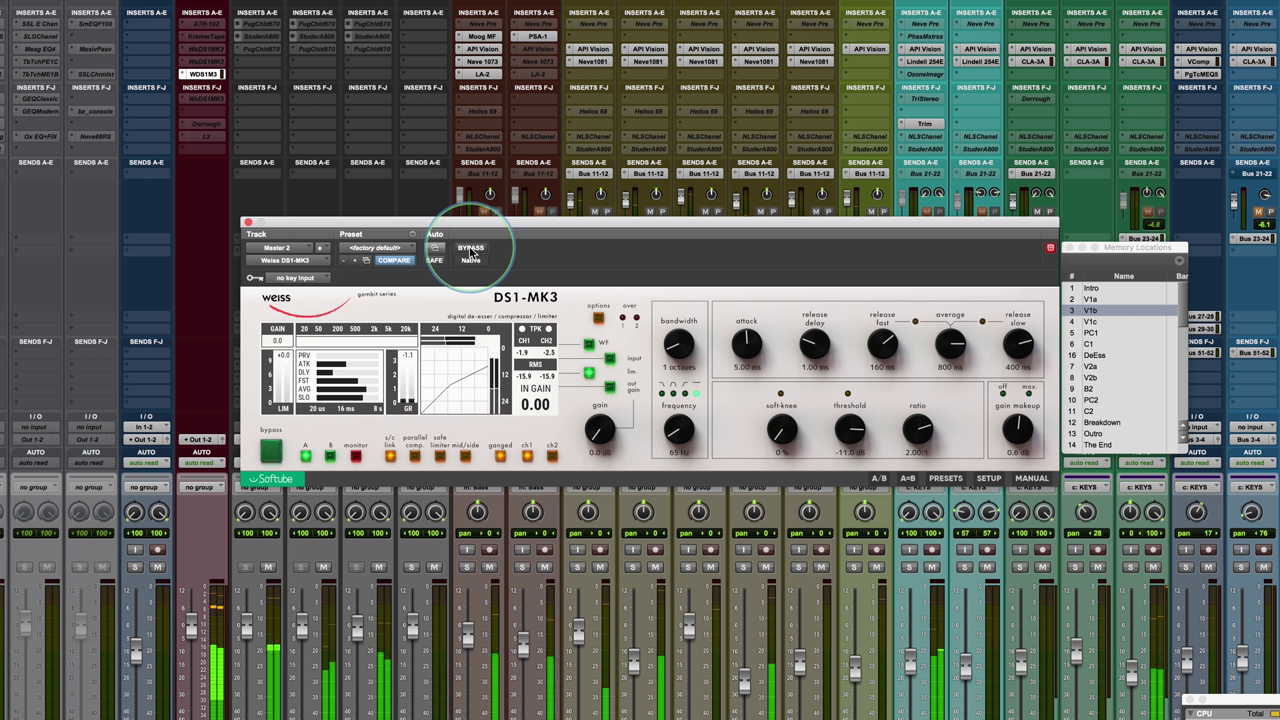
{"action": "left_click", "coordinate": [471, 249]}
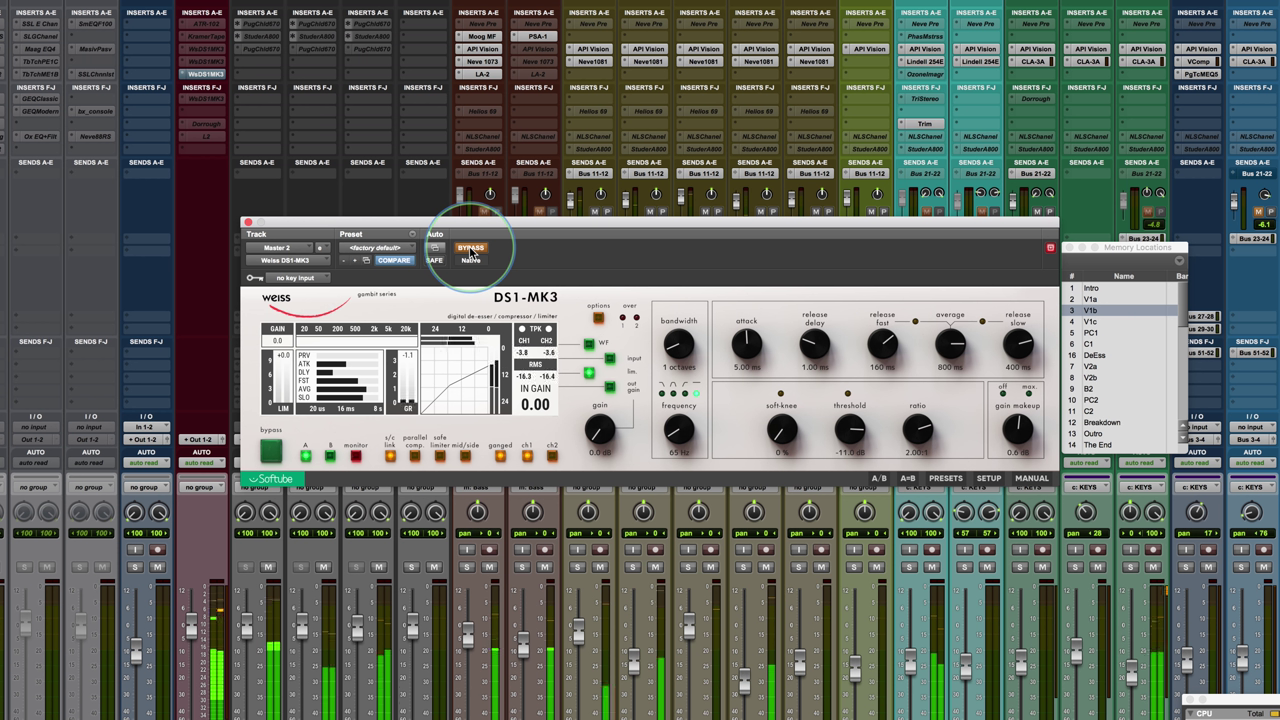
{"action": "left_click", "coordinate": [471, 249]}
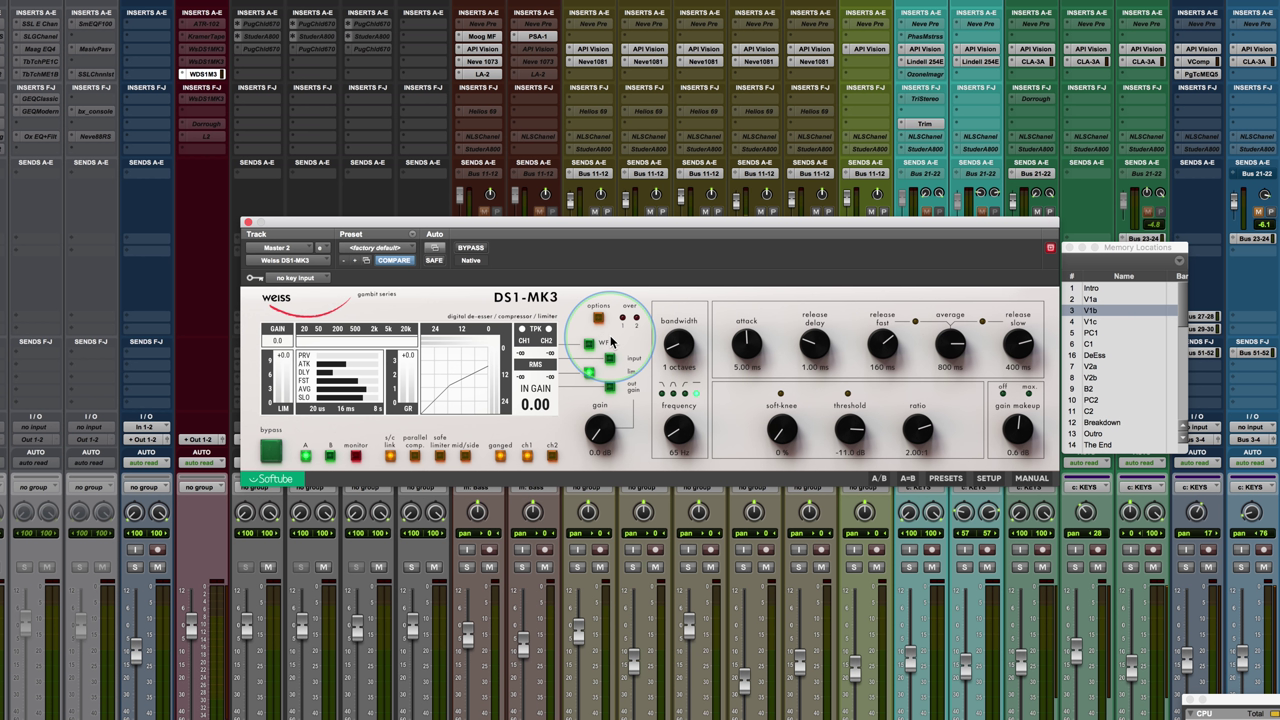
Raise the compressor's attack time to 31.5 ms
{"action": "mouse_move", "coordinate": [734, 356]}
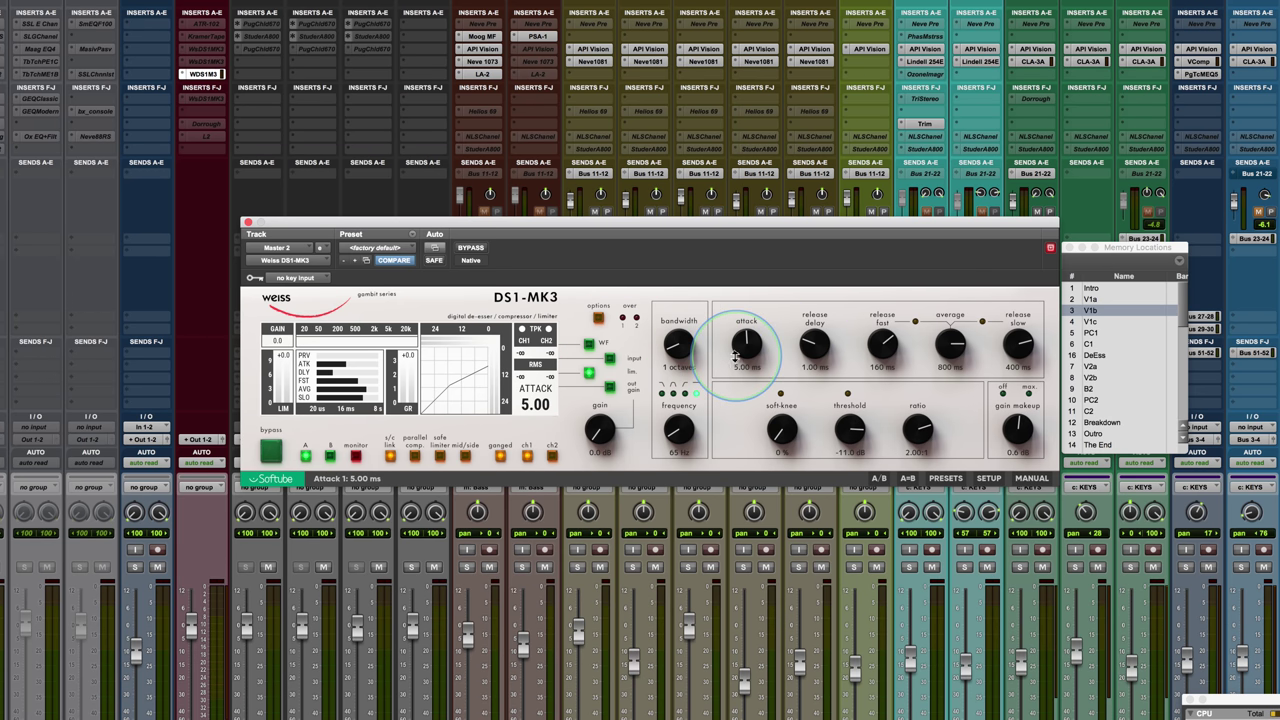
{"action": "left_click_drag", "start_coordinate": [744, 352], "coordinate": [744, 298]}
{"action": "scroll", "coordinate": [741, 352], "scroll_direction": "up", "scroll_amount": 2}
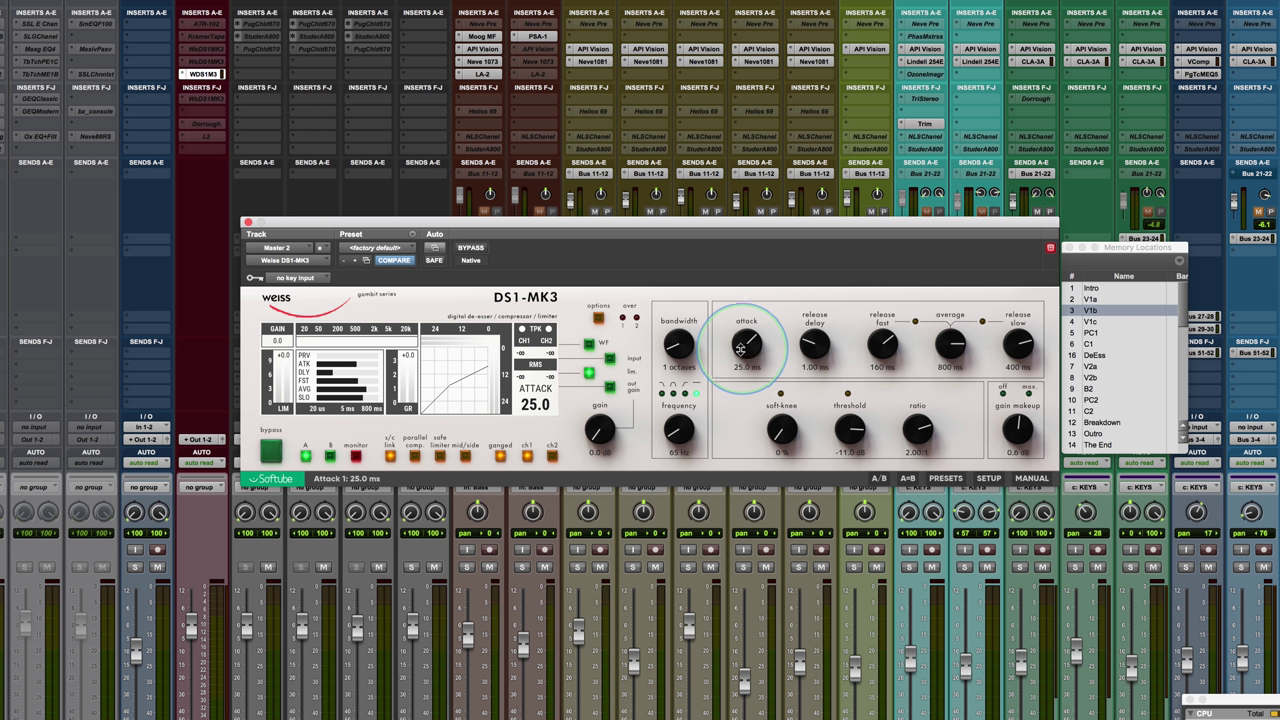
{"action": "scroll", "coordinate": [741, 345], "scroll_direction": "up", "scroll_amount": 2}
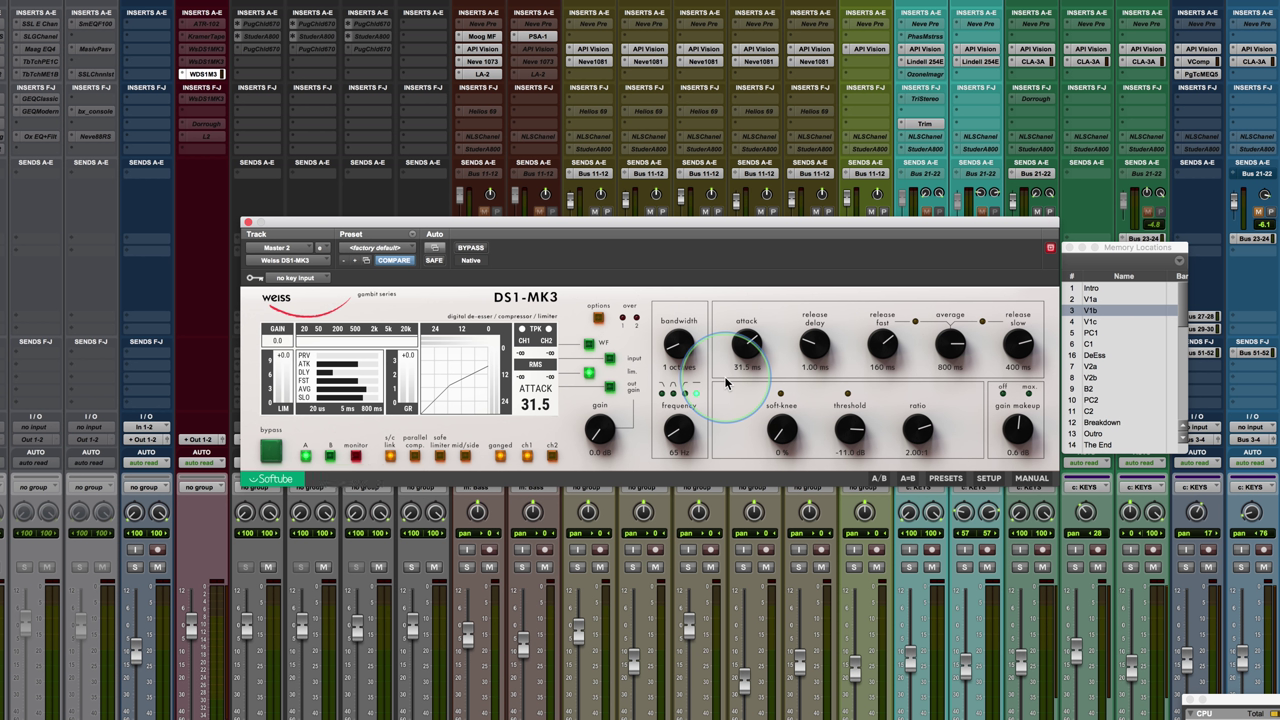
Set the compressor's fast release to 100 ms and, with the song playing, lower the threshold to -16.0 dB
{"action": "mouse_move", "coordinate": [877, 350]}
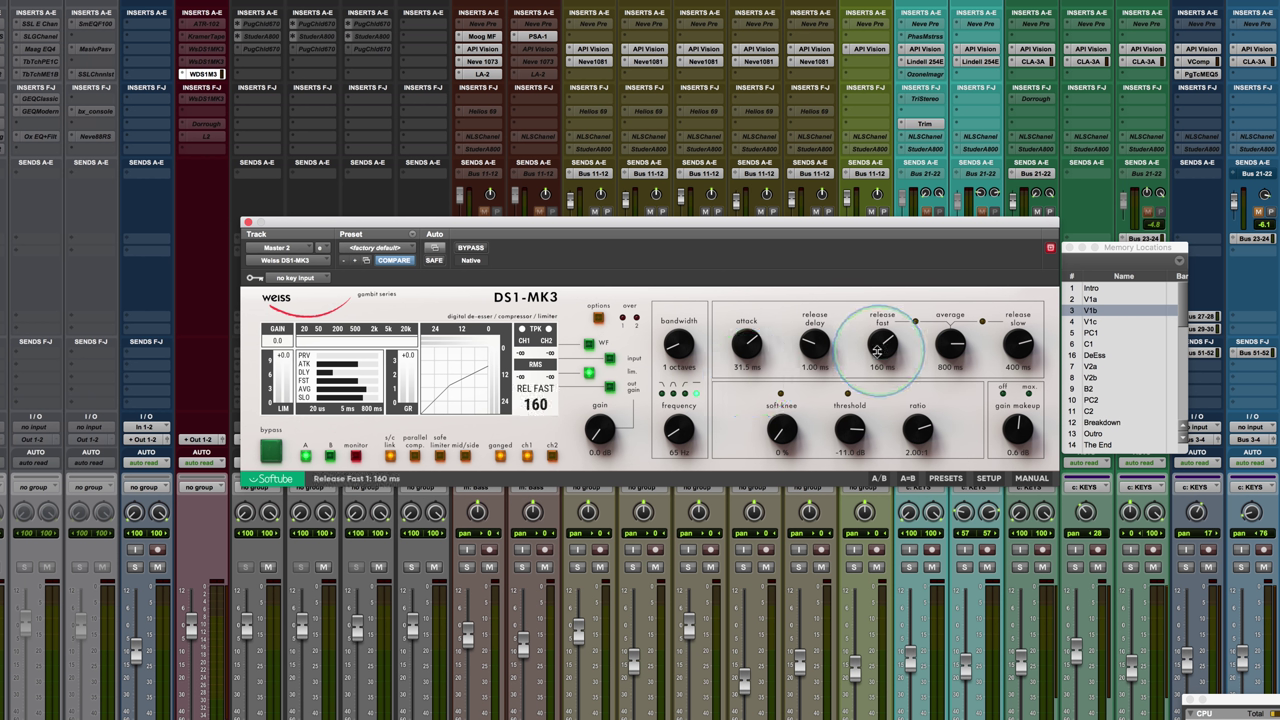
{"action": "scroll", "coordinate": [877, 357], "scroll_direction": "down", "scroll_amount": 2}
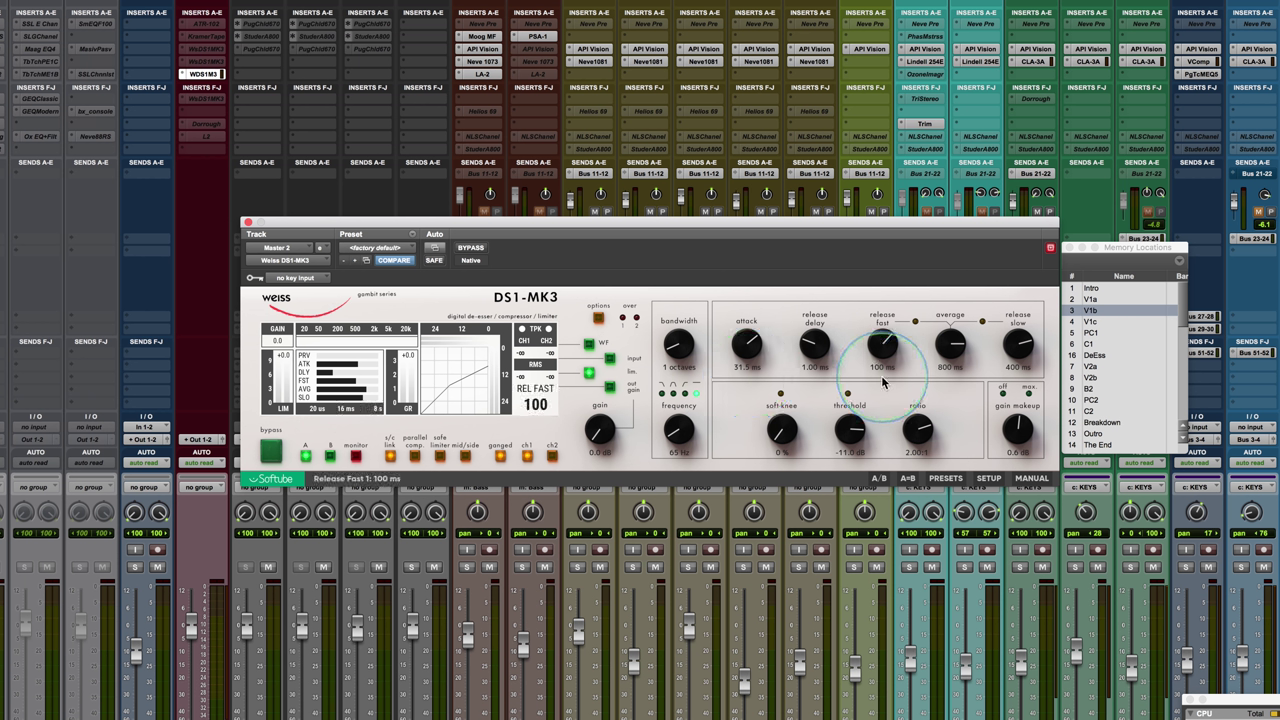
{"action": "mouse_move", "coordinate": [779, 433]}
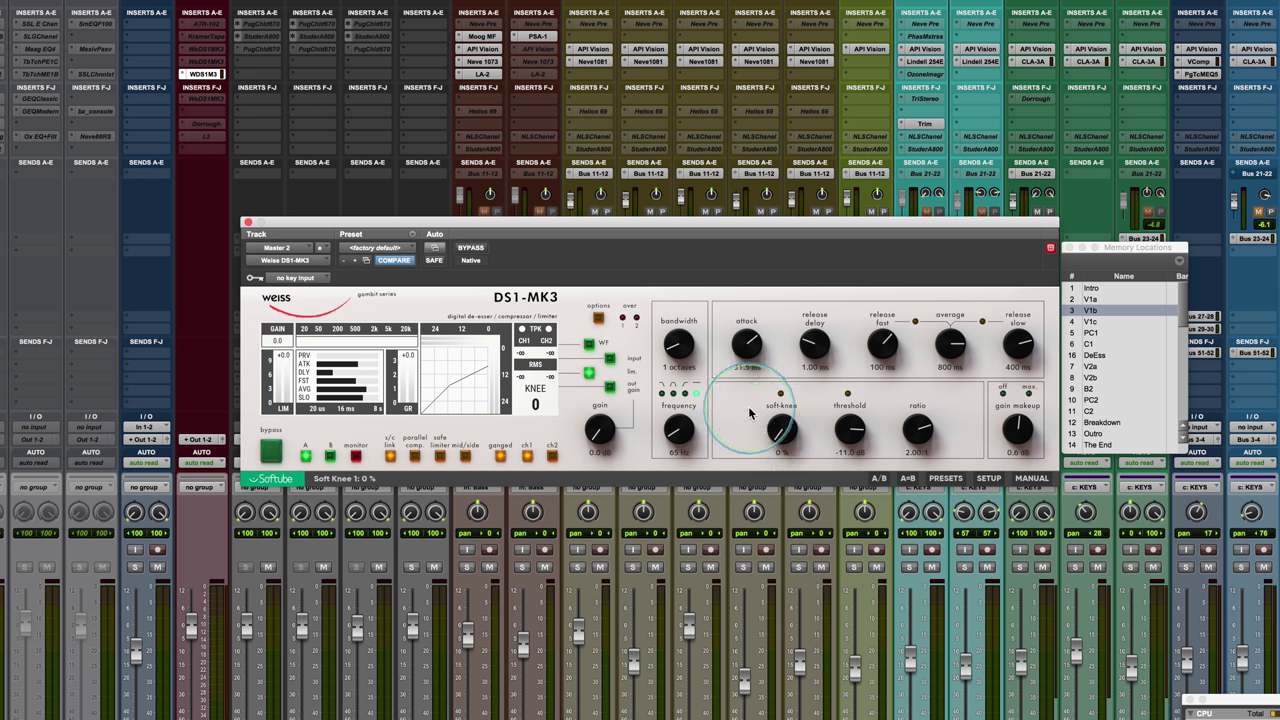
{"action": "key", "text": "space"}
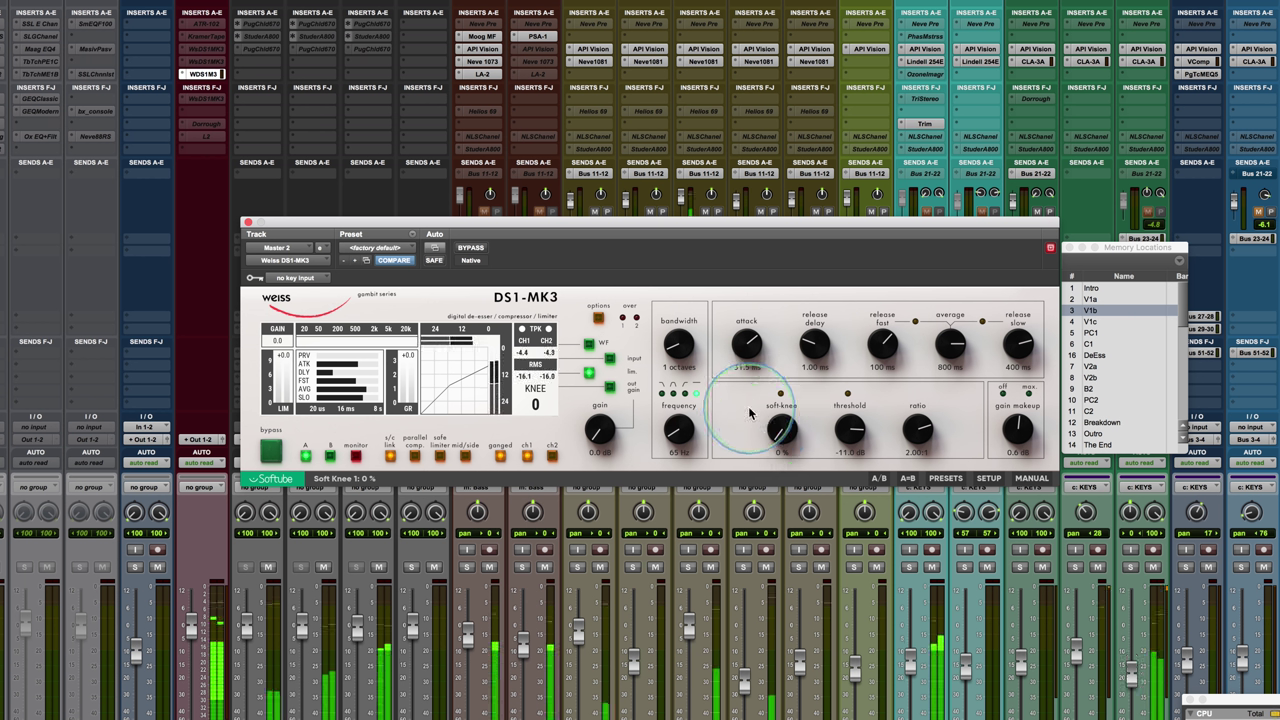
{"action": "left_click_drag", "start_coordinate": [849, 428], "coordinate": [843, 450]}
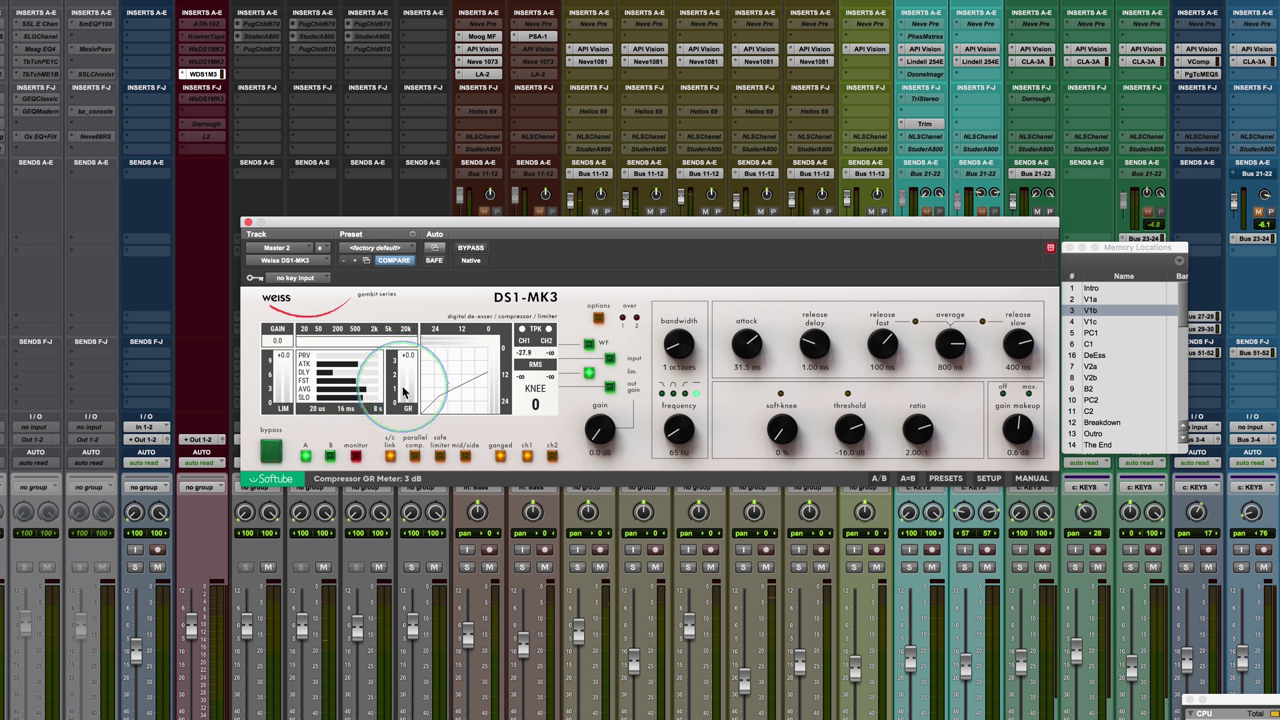
Compare the bypassed and compressed mix several times using the waveform display, then restore the parameter display with the compressor engaged
{"action": "left_click", "coordinate": [588, 348]}
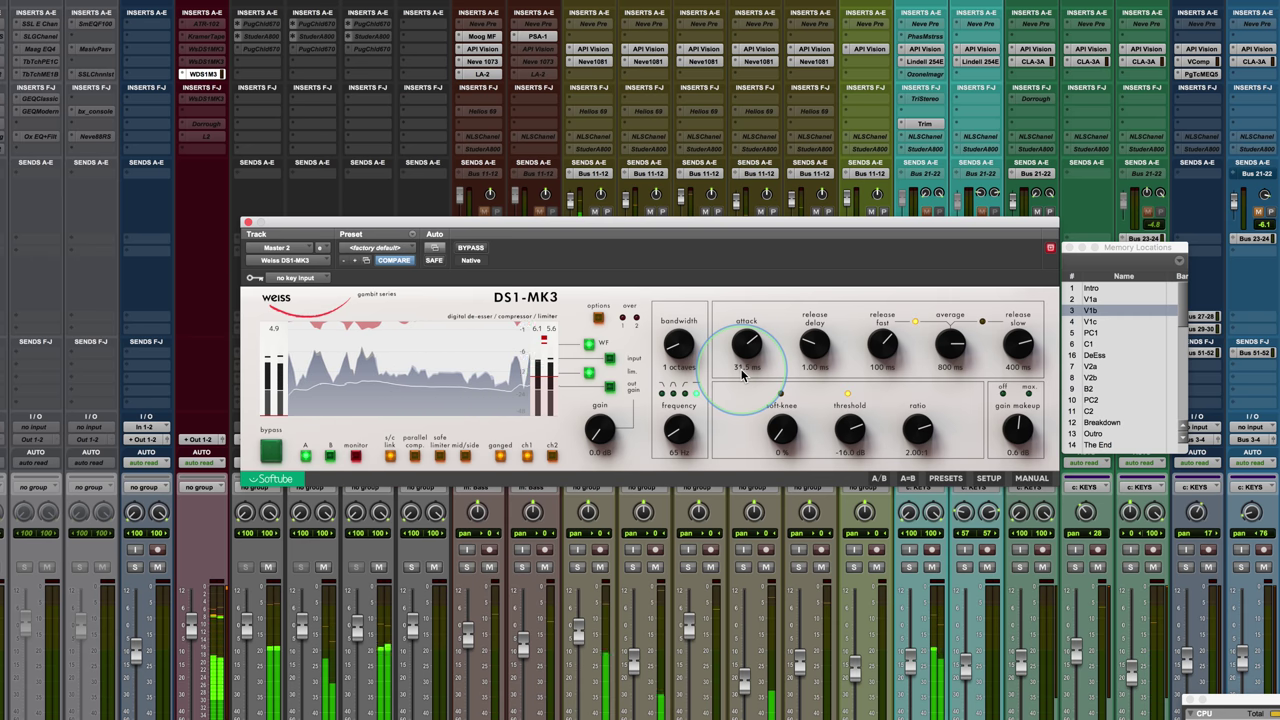
{"action": "left_click", "coordinate": [470, 248]}
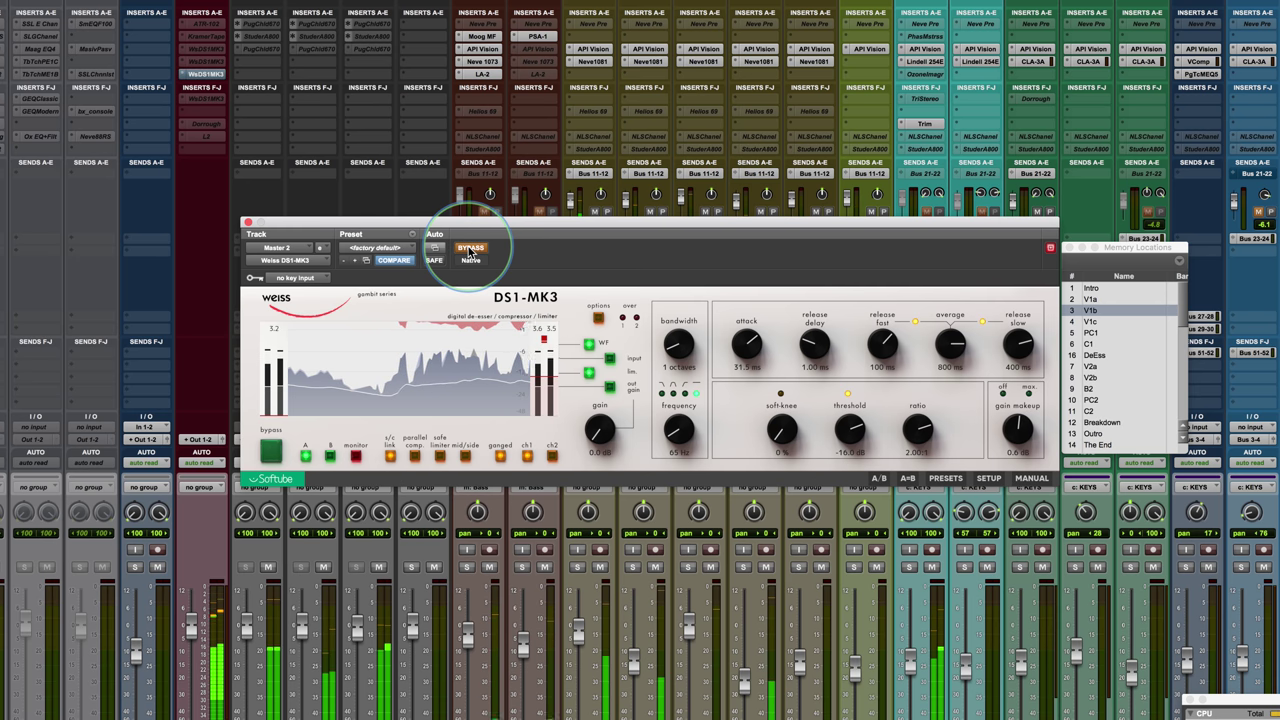
{"action": "left_click", "coordinate": [470, 248]}
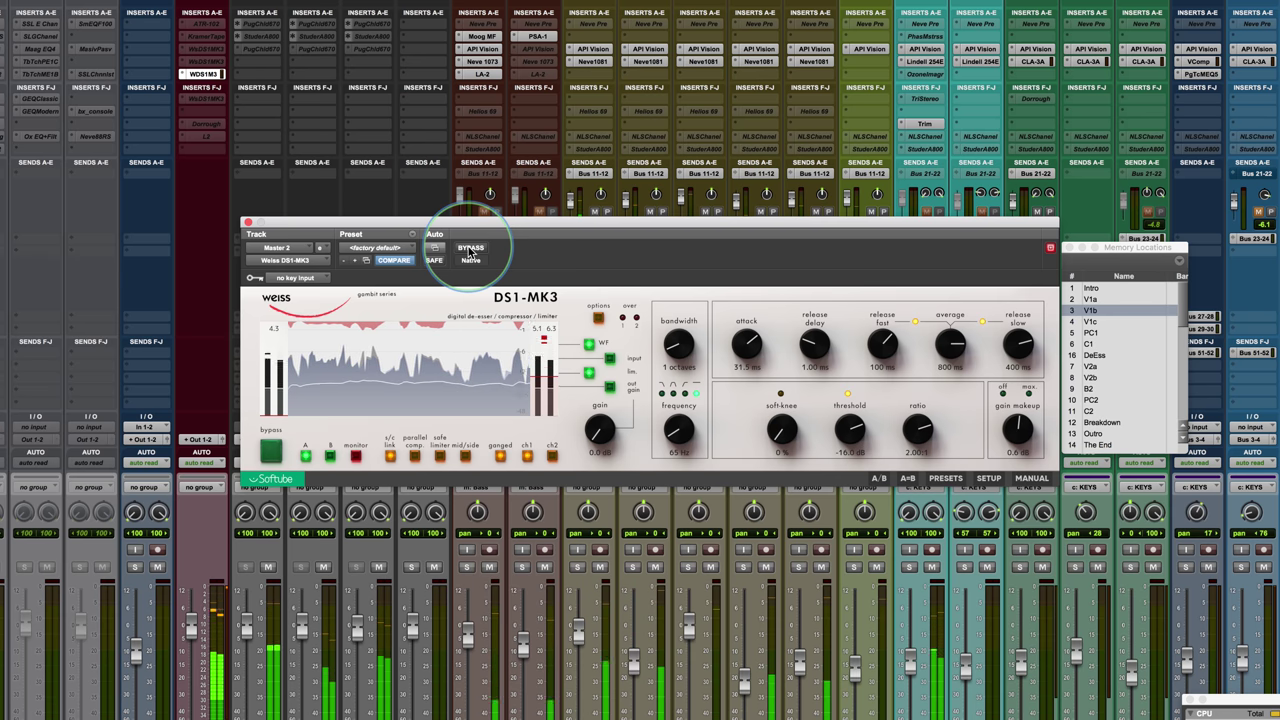
{"action": "left_click", "coordinate": [470, 248]}
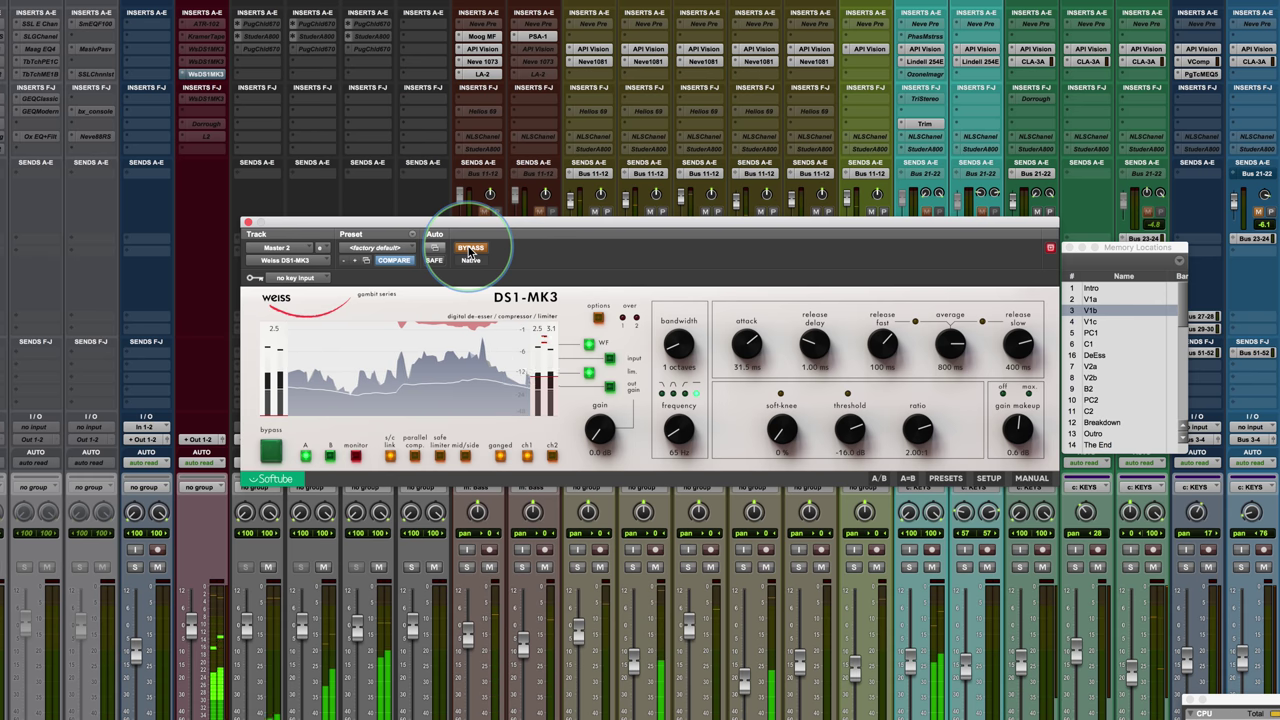
{"action": "left_click", "coordinate": [470, 248]}
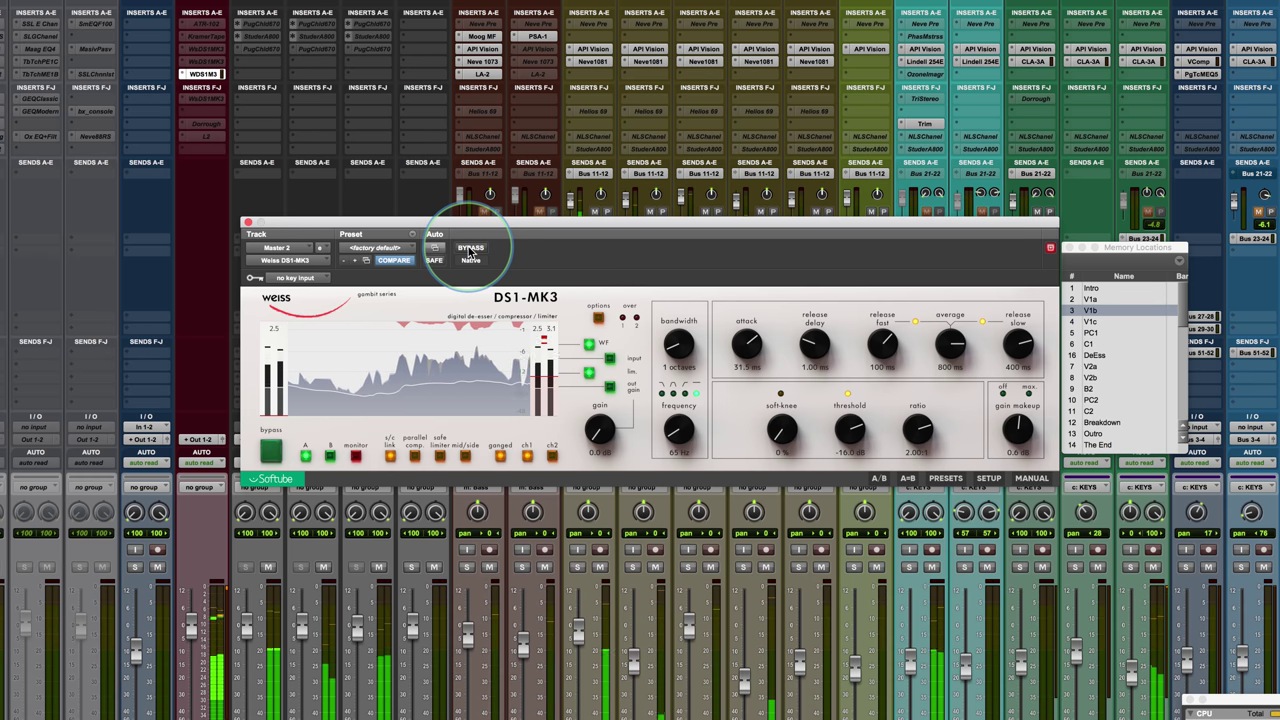
{"action": "left_click", "coordinate": [470, 248]}
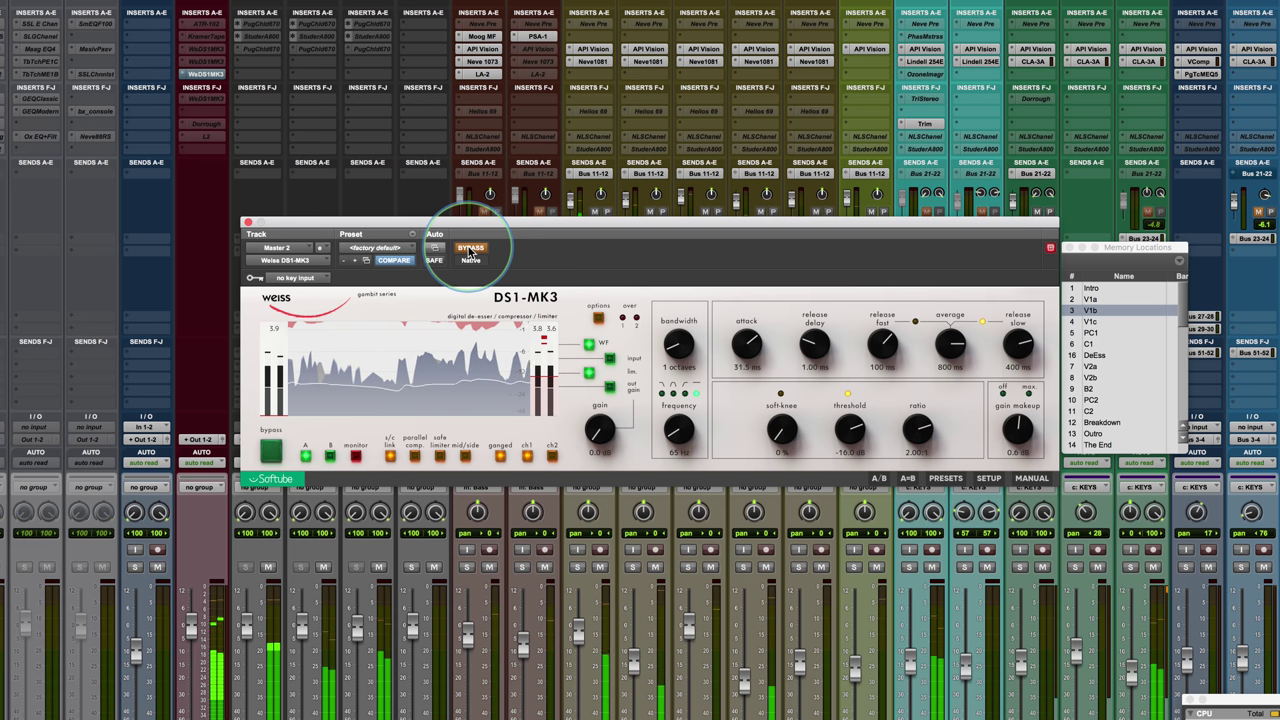
{"action": "left_click", "coordinate": [470, 248]}
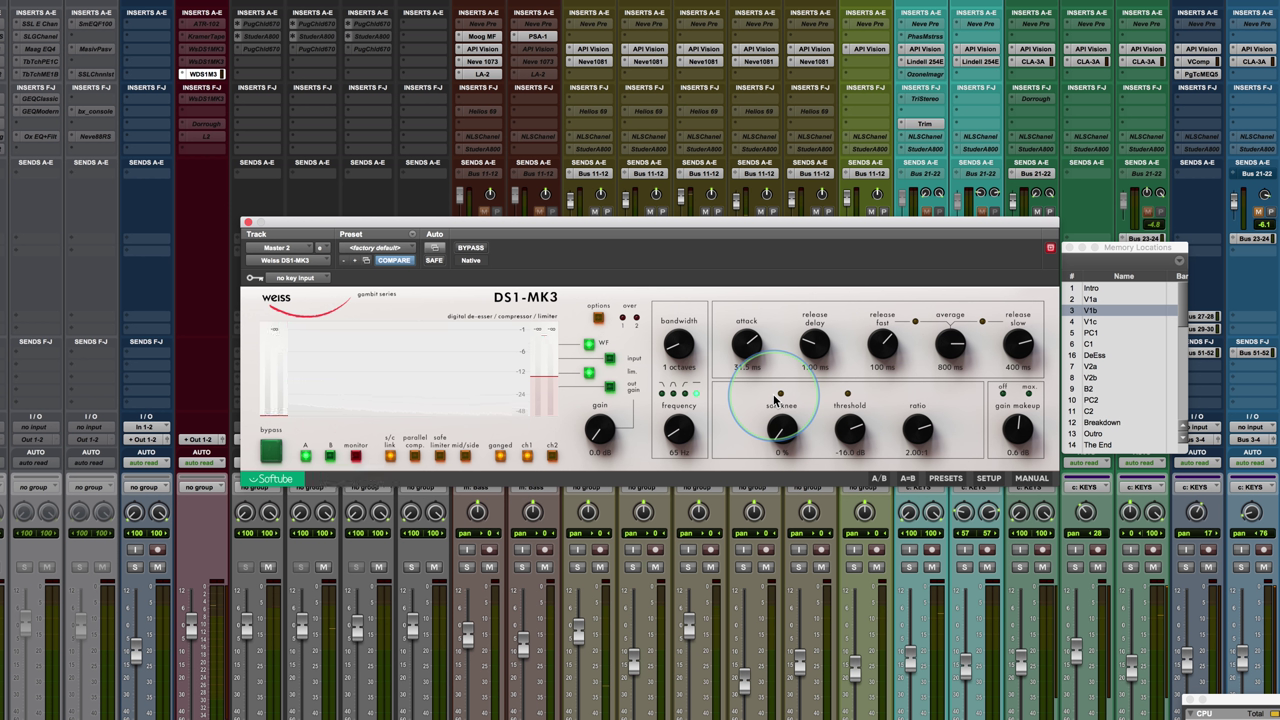
{"action": "left_click", "coordinate": [588, 344]}
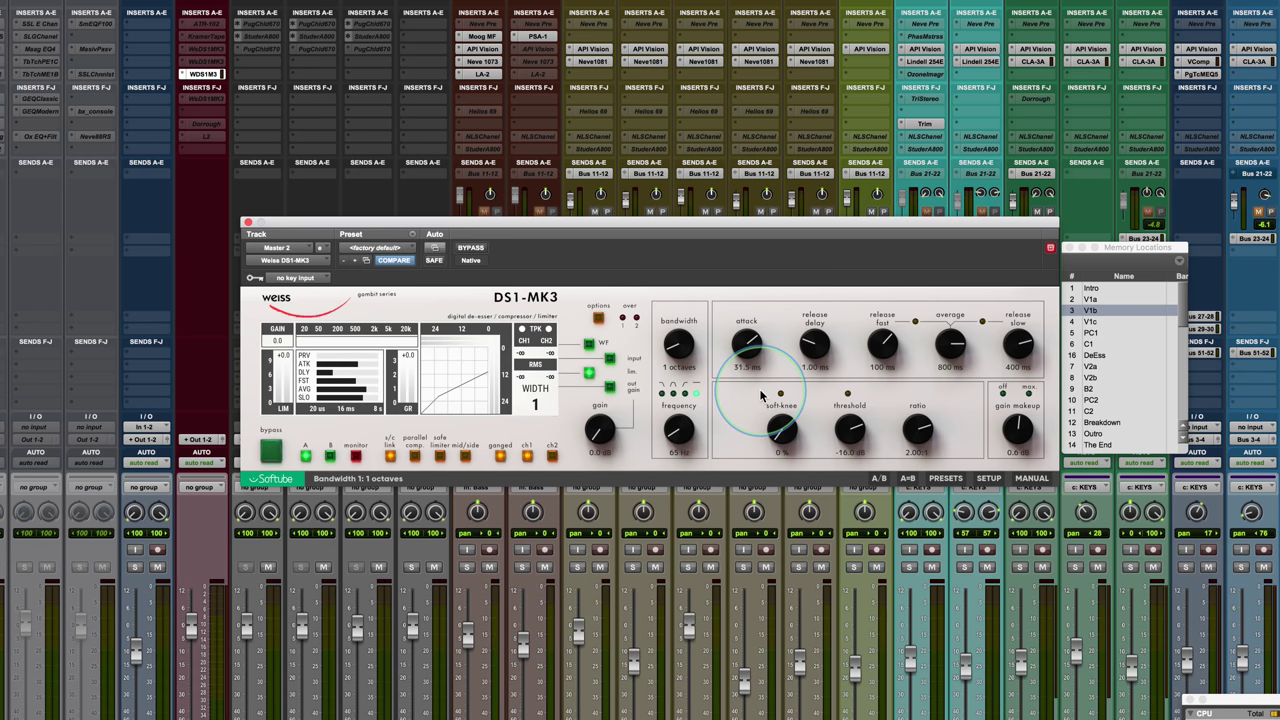
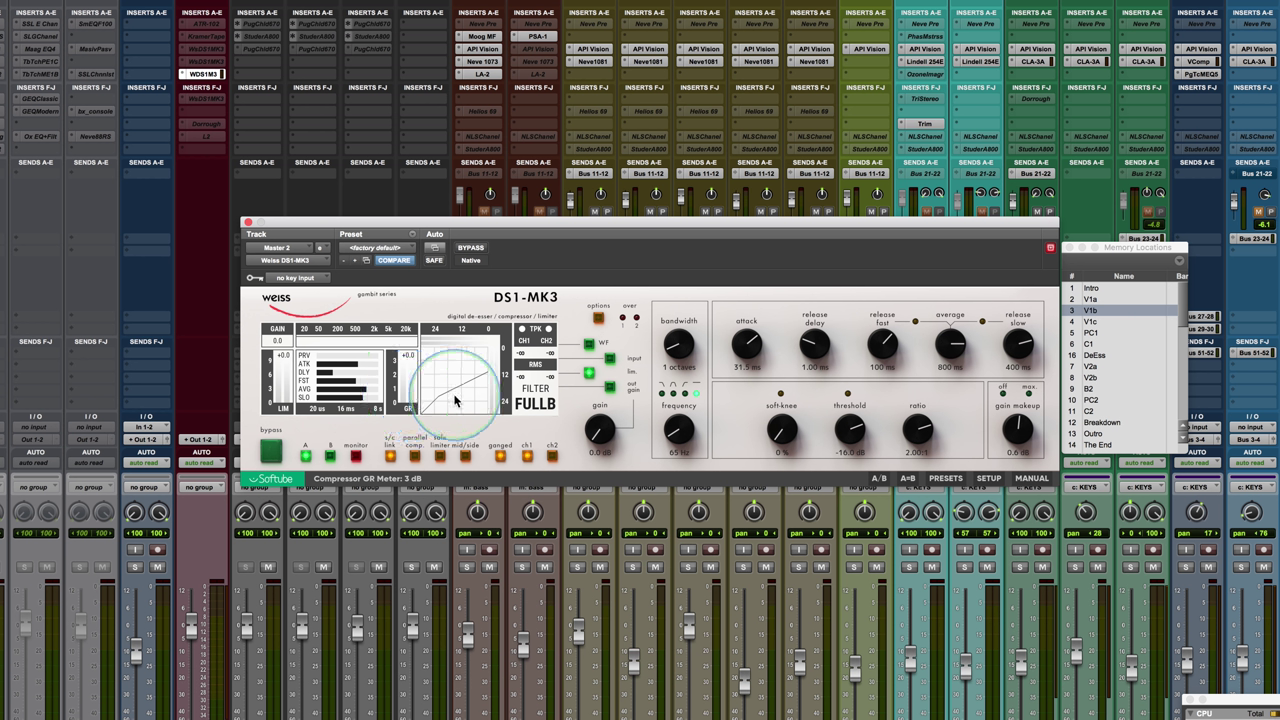
Try a 30% soft knee on the compressor and return it to 0%
{"action": "mouse_move", "coordinate": [770, 434]}
{"action": "left_click_drag", "start_coordinate": [782, 434], "coordinate": [776, 336]}
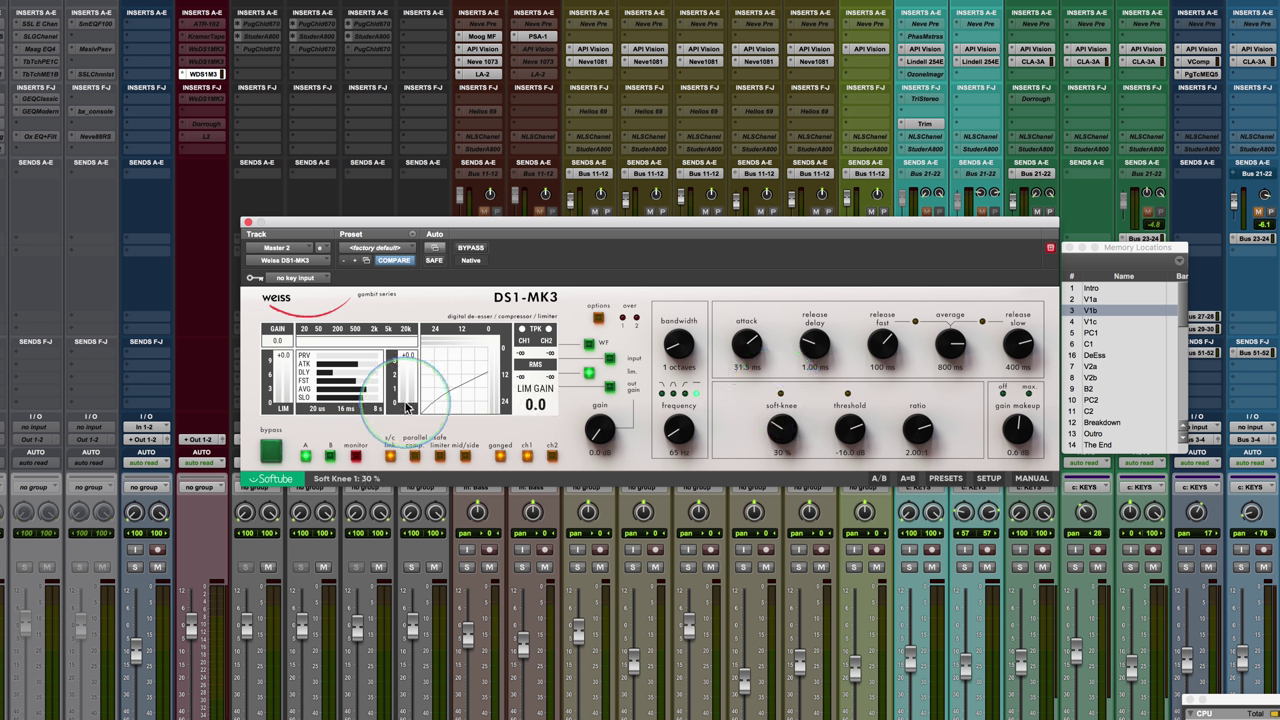
{"action": "left_click_drag", "start_coordinate": [770, 444], "coordinate": [787, 457]}
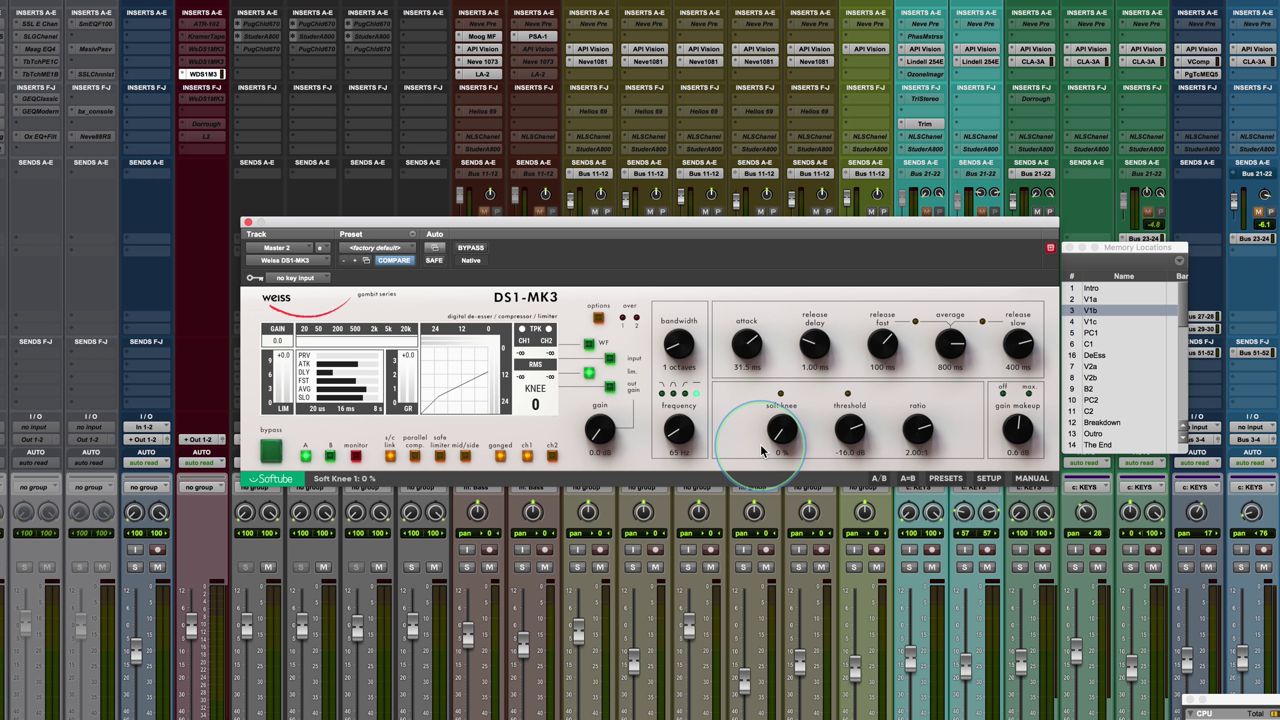
Set the compressor's attack to 5.00 ms and play the song with it
{"action": "left_click_drag", "start_coordinate": [746, 350], "coordinate": [740, 404]}
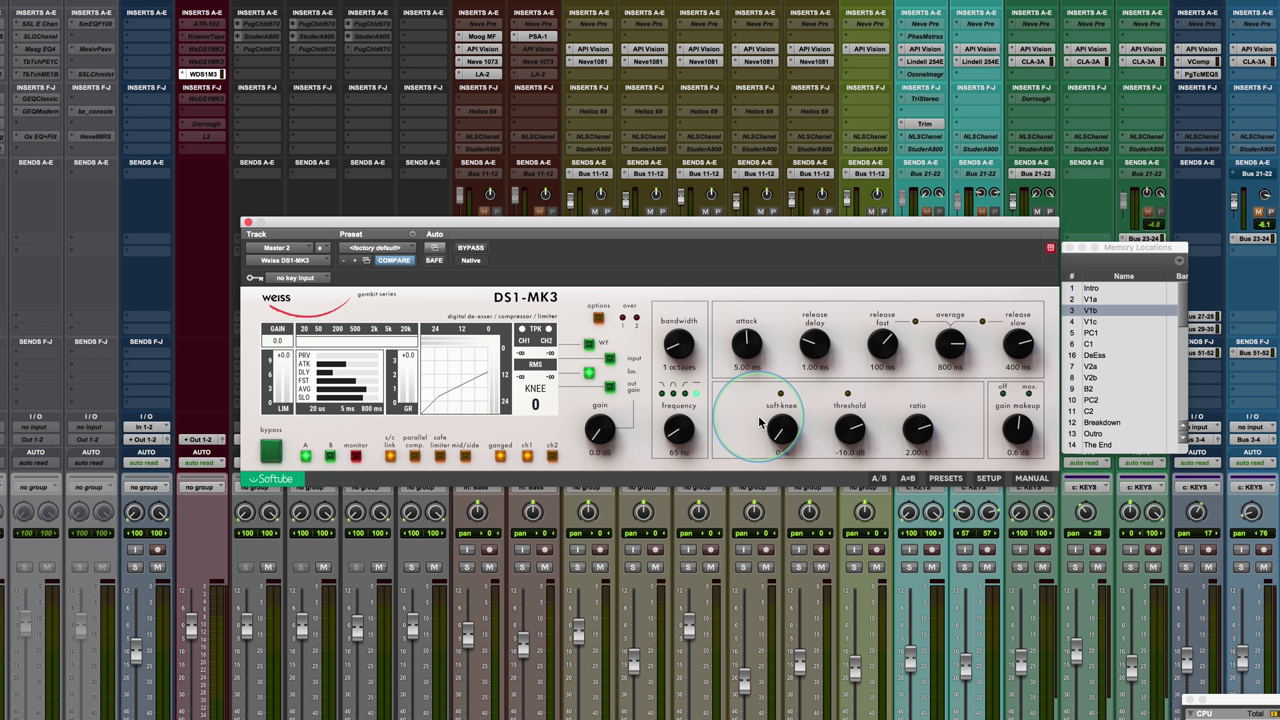
{"action": "key", "text": "space"}
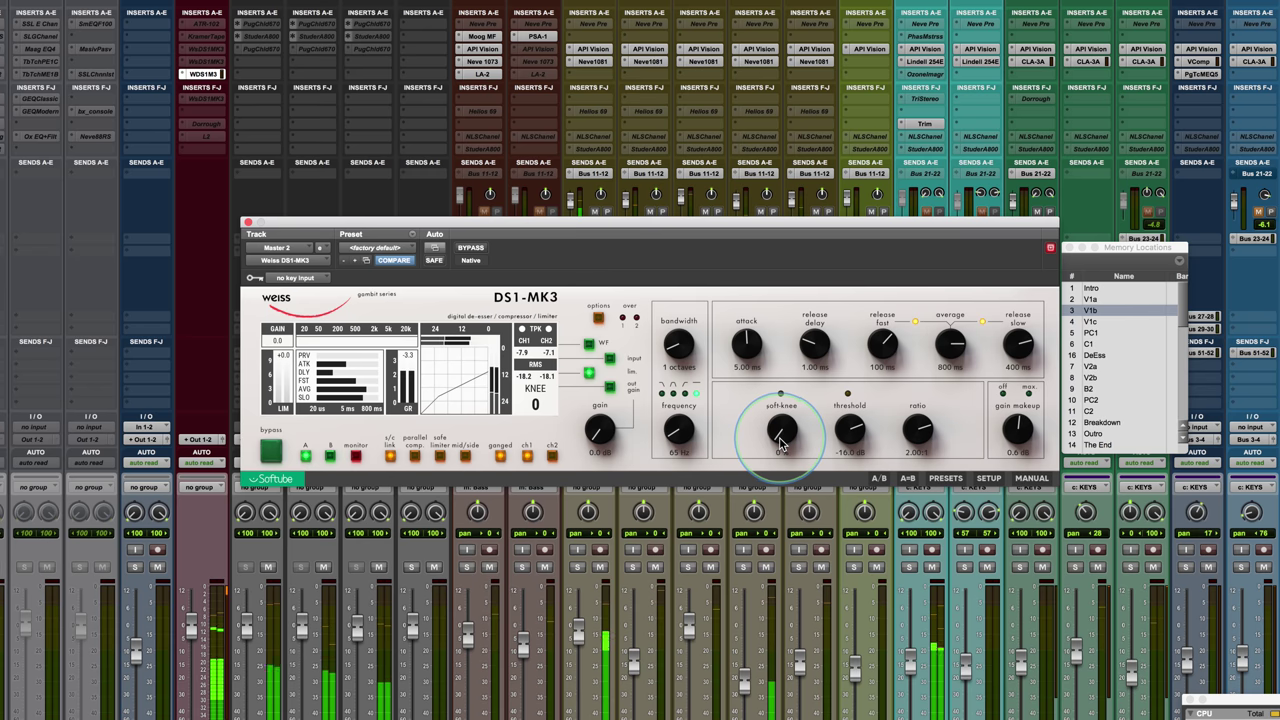
Try a soft knee of 50% on the compressor with the threshold at -12.0 dB, and increase the knee to 70%
{"action": "left_click_drag", "start_coordinate": [782, 440], "coordinate": [781, 408]}
{"action": "left_click_drag", "start_coordinate": [846, 432], "coordinate": [850, 422]}
{"action": "mouse_move", "coordinate": [780, 428]}
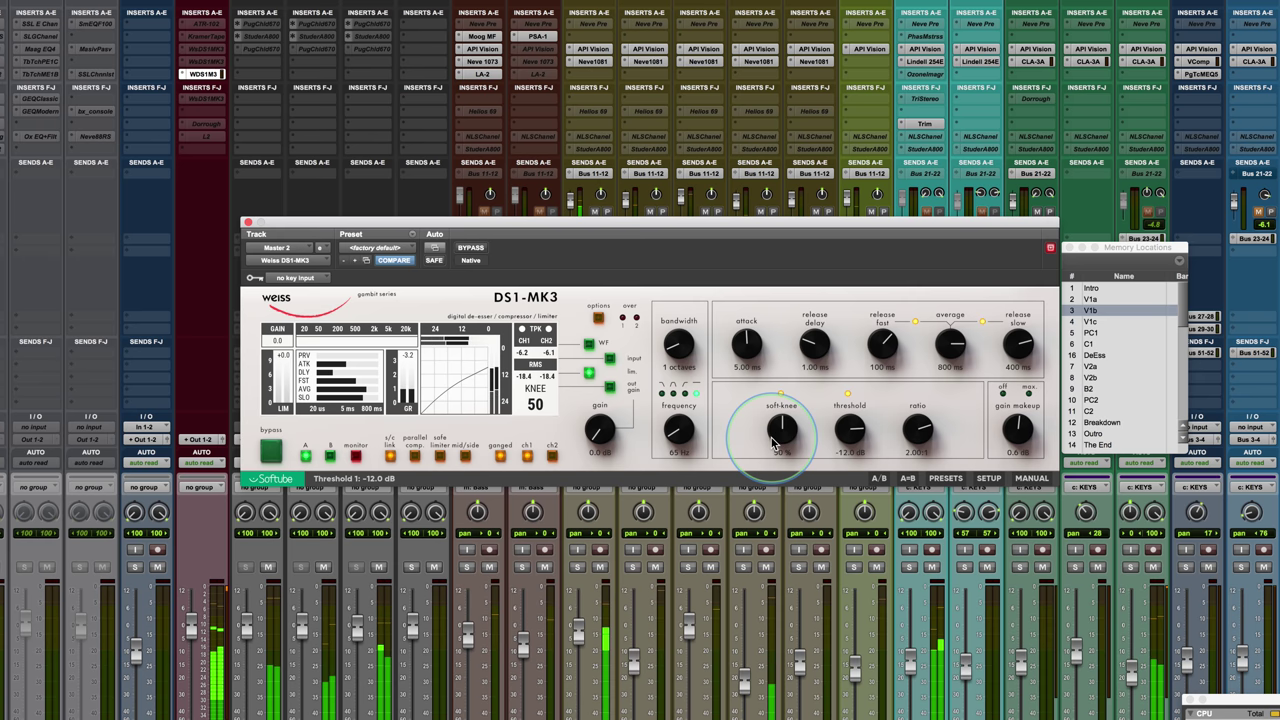
{"action": "left_click_drag", "start_coordinate": [781, 425], "coordinate": [789, 449]}
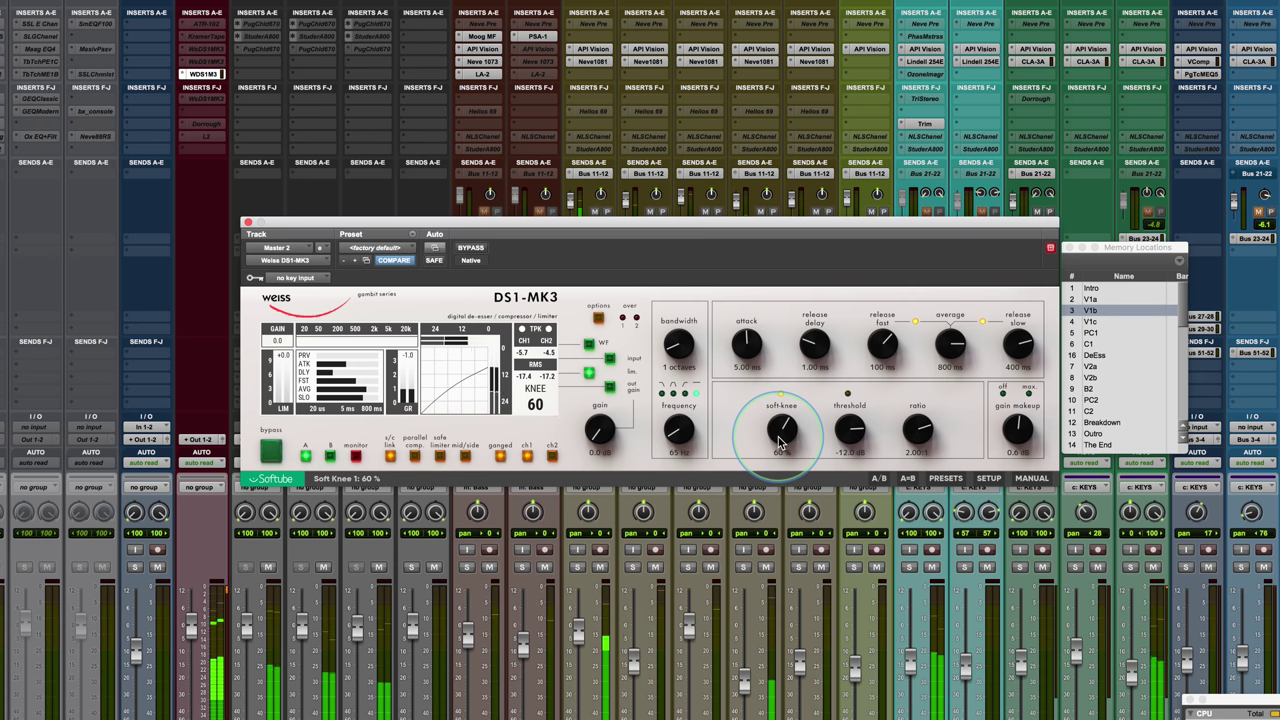
{"action": "left_click_drag", "start_coordinate": [781, 443], "coordinate": [783, 452]}
Try softening the knee up to 100% while raising the threshold to -9.0 dB
{"action": "mouse_move", "coordinate": [845, 440]}
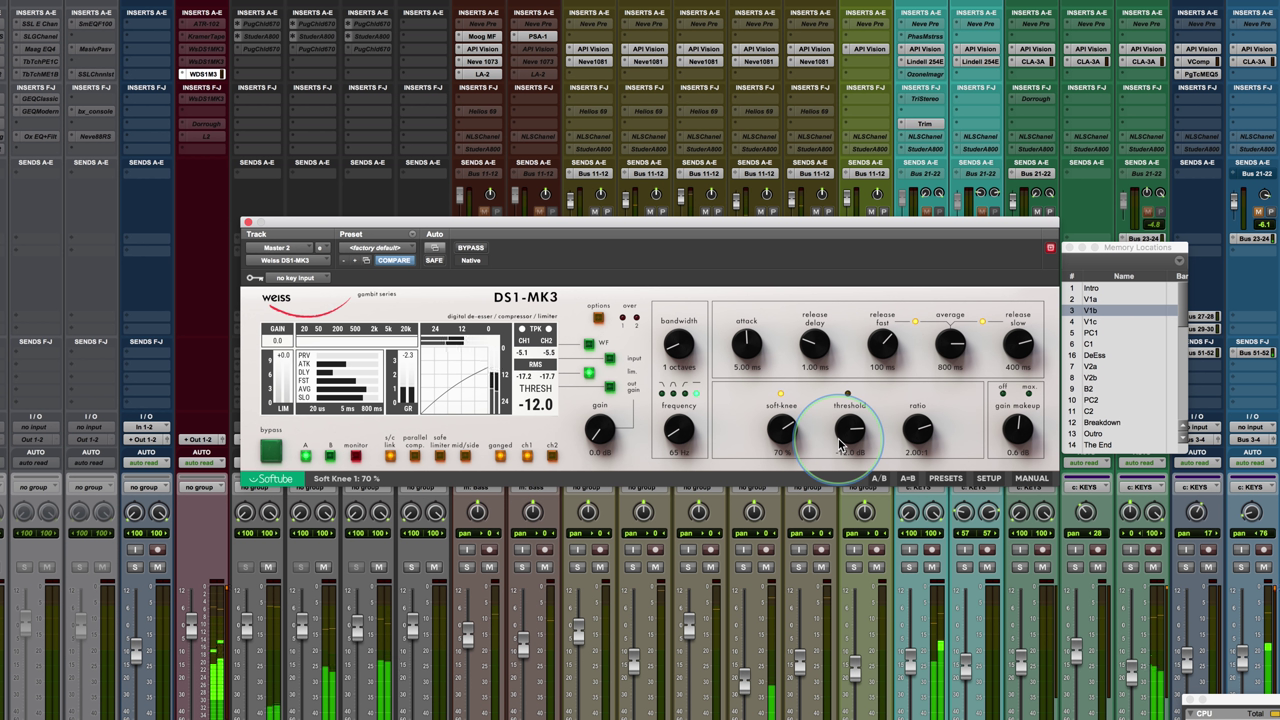
{"action": "scroll", "coordinate": [842, 440], "scroll_direction": "up", "scroll_amount": 1}
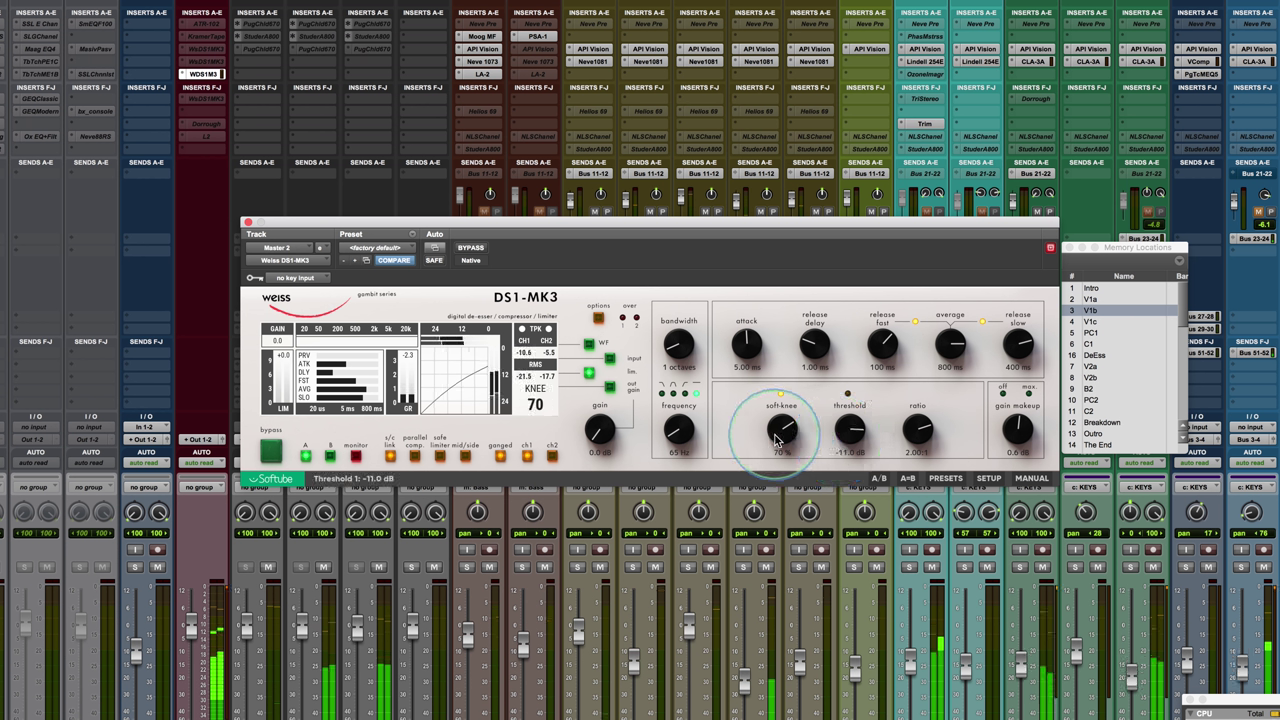
{"action": "scroll", "coordinate": [781, 430], "scroll_direction": "up", "scroll_amount": 1}
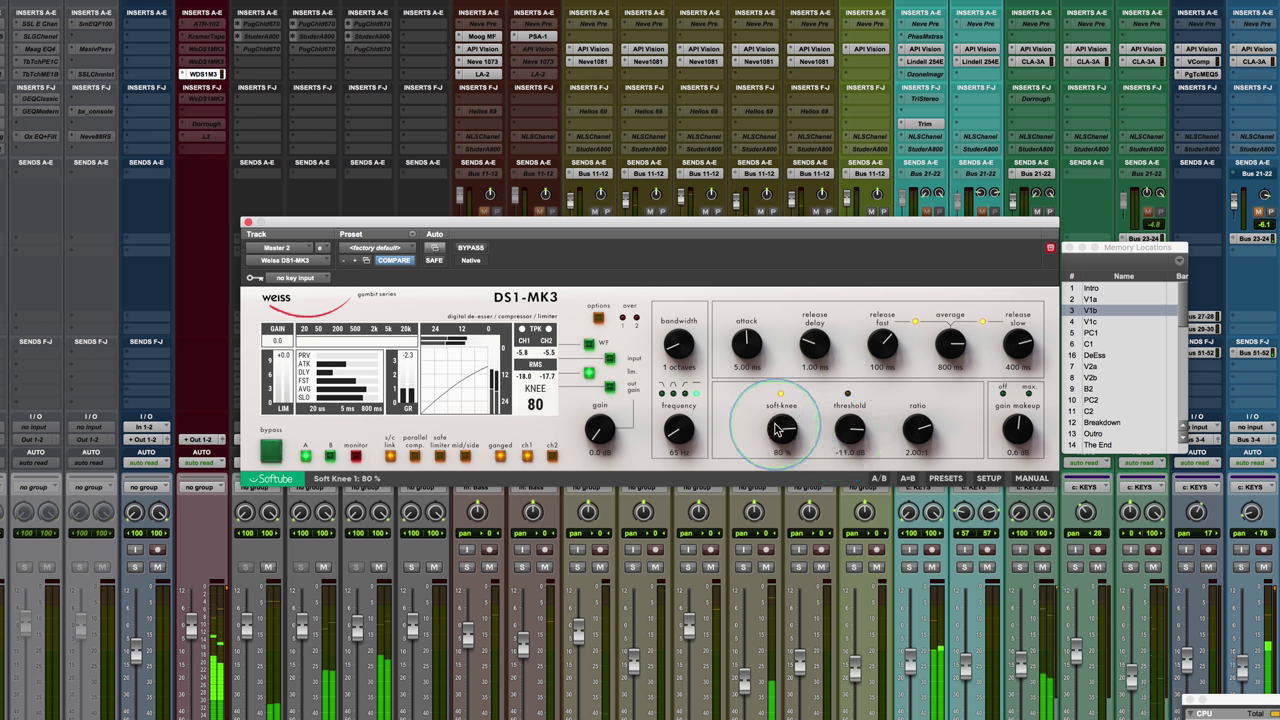
{"action": "left_click_drag", "start_coordinate": [781, 430], "coordinate": [781, 400]}
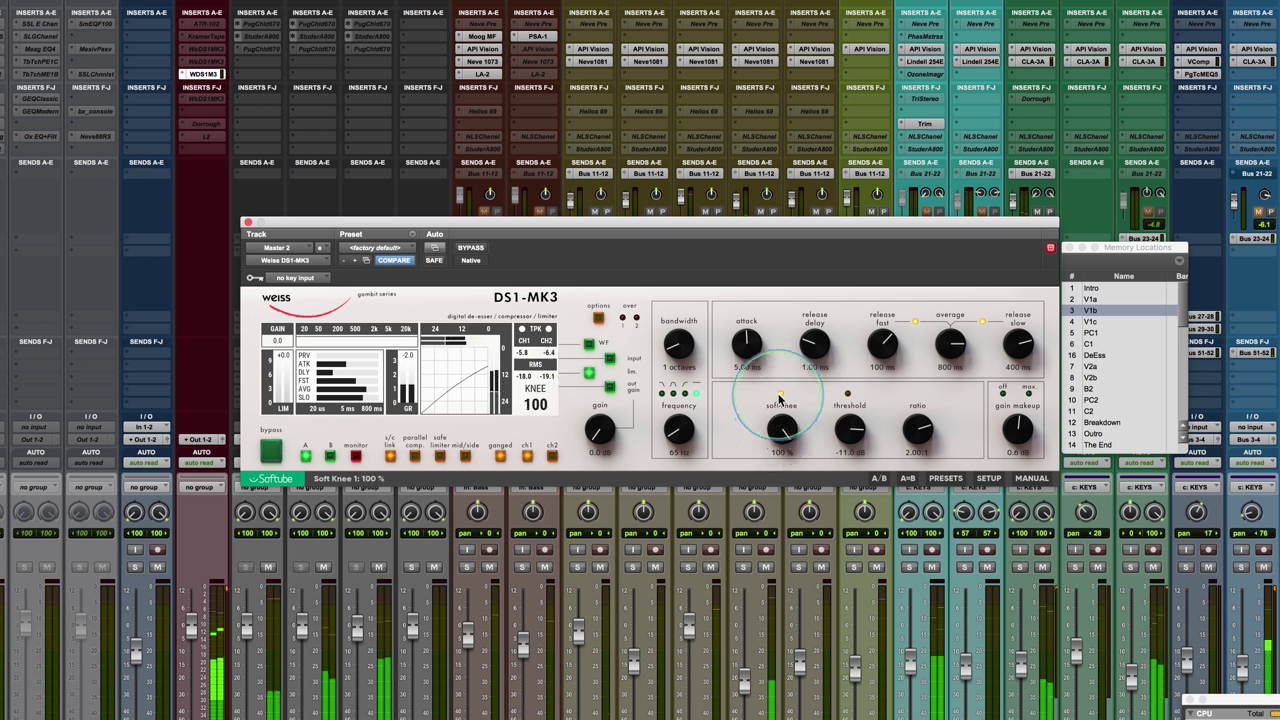
{"action": "left_click_drag", "start_coordinate": [849, 432], "coordinate": [849, 429]}
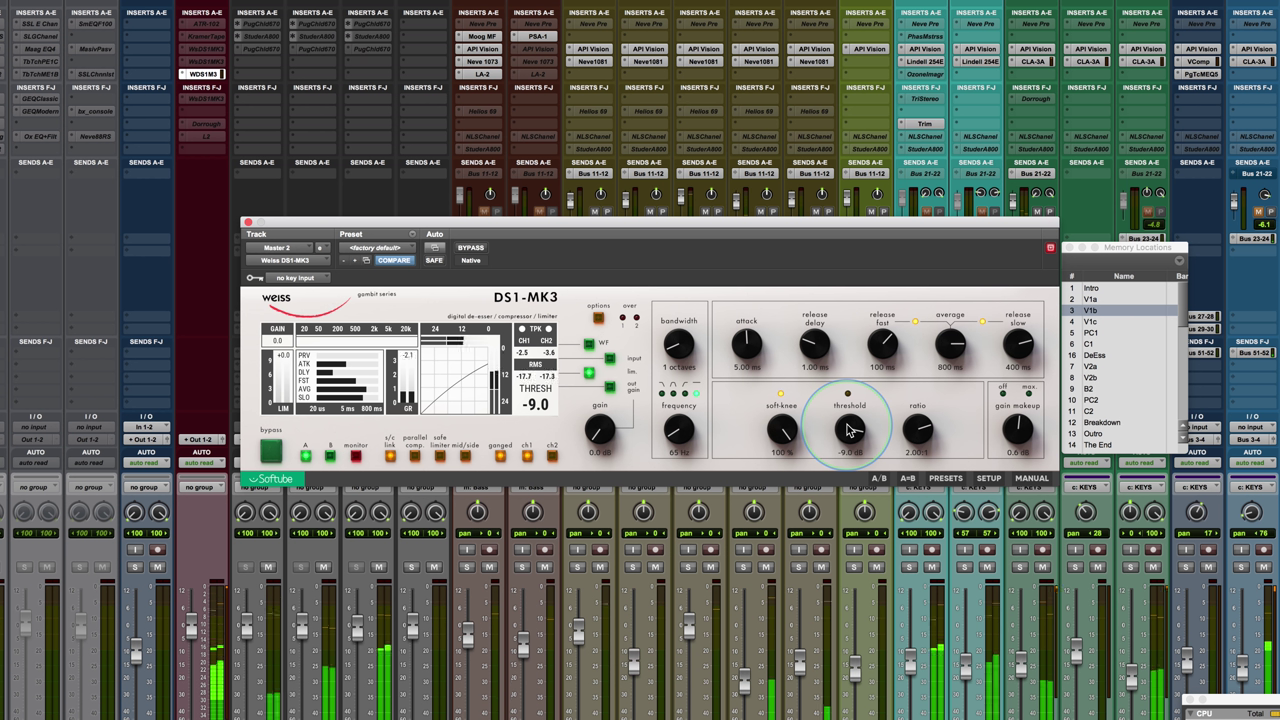
Return the soft knee to 0% and set the compressor's threshold to -14.0 dB
{"action": "mouse_move", "coordinate": [780, 440]}
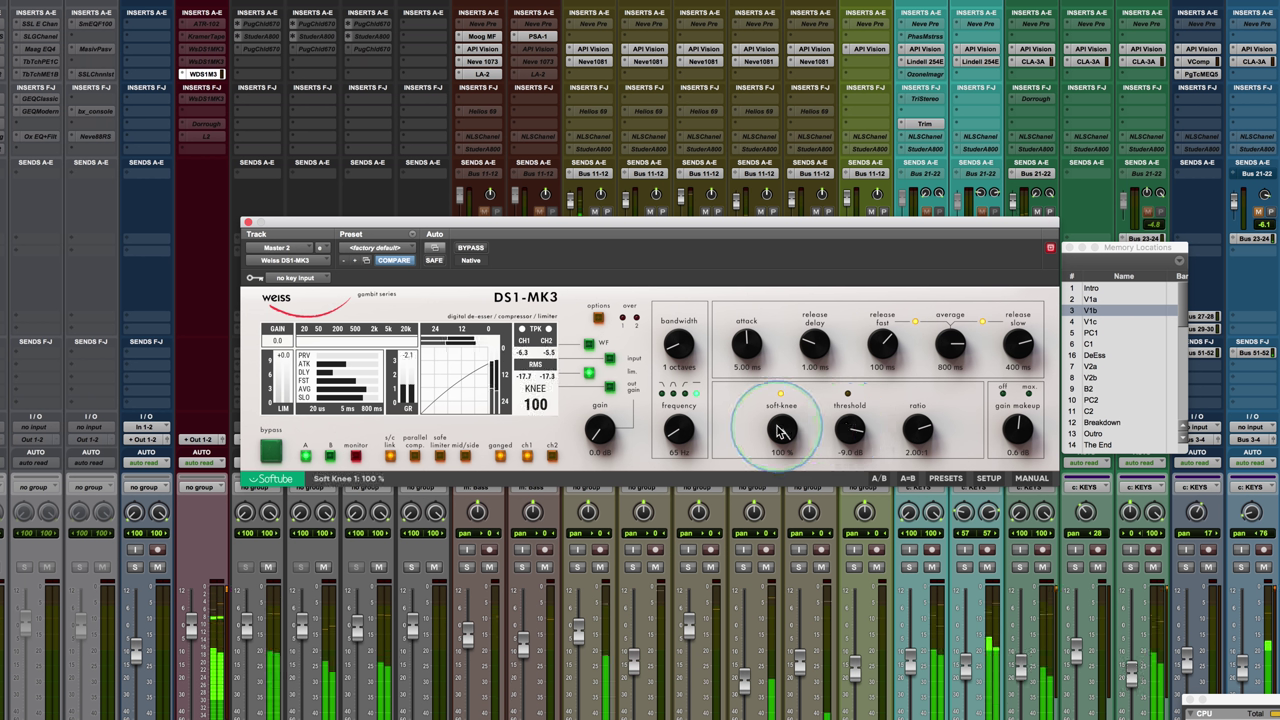
{"action": "left_click_drag", "start_coordinate": [780, 450], "coordinate": [760, 682]}
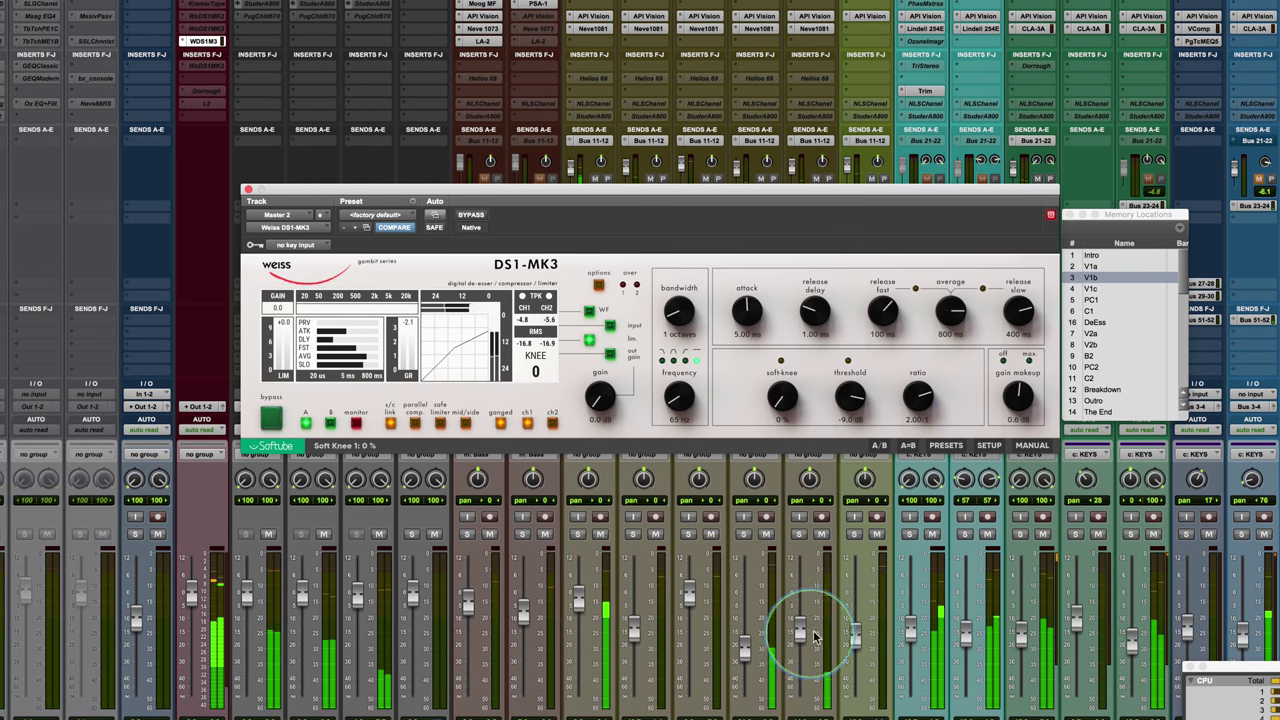
{"action": "mouse_move", "coordinate": [848, 440]}
{"action": "left_click_drag", "start_coordinate": [848, 412], "coordinate": [845, 432]}
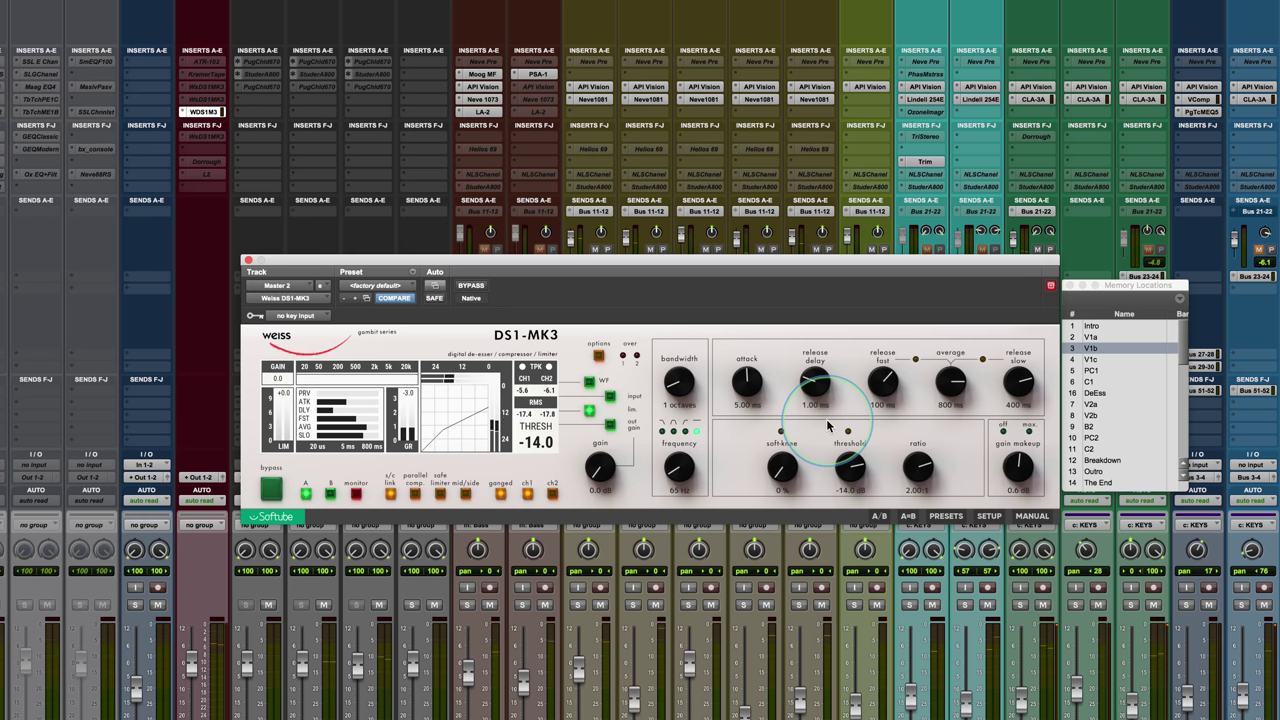
Try the compressor's attack at 20.0 ms and adjust its preview time, returning the preview to 0.02 ms
{"action": "mouse_move", "coordinate": [768, 475]}
{"action": "mouse_move", "coordinate": [850, 465]}
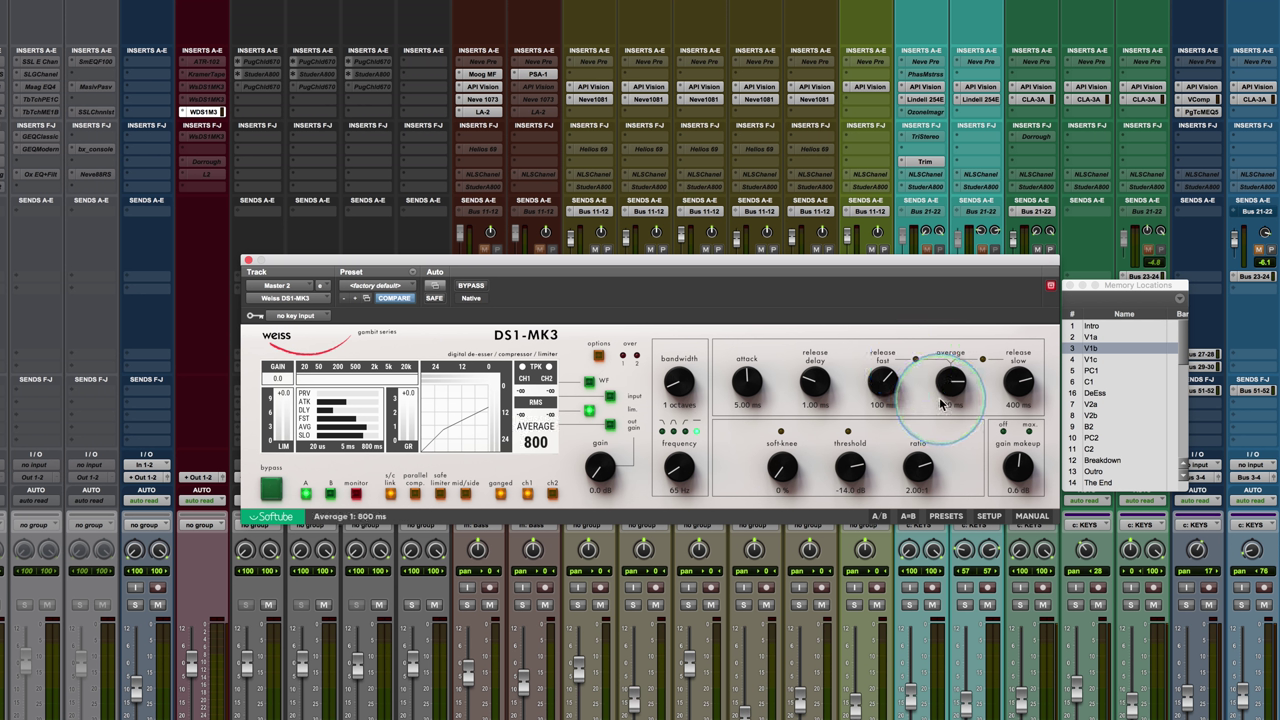
{"action": "left_click_drag", "start_coordinate": [748, 388], "coordinate": [748, 348]}
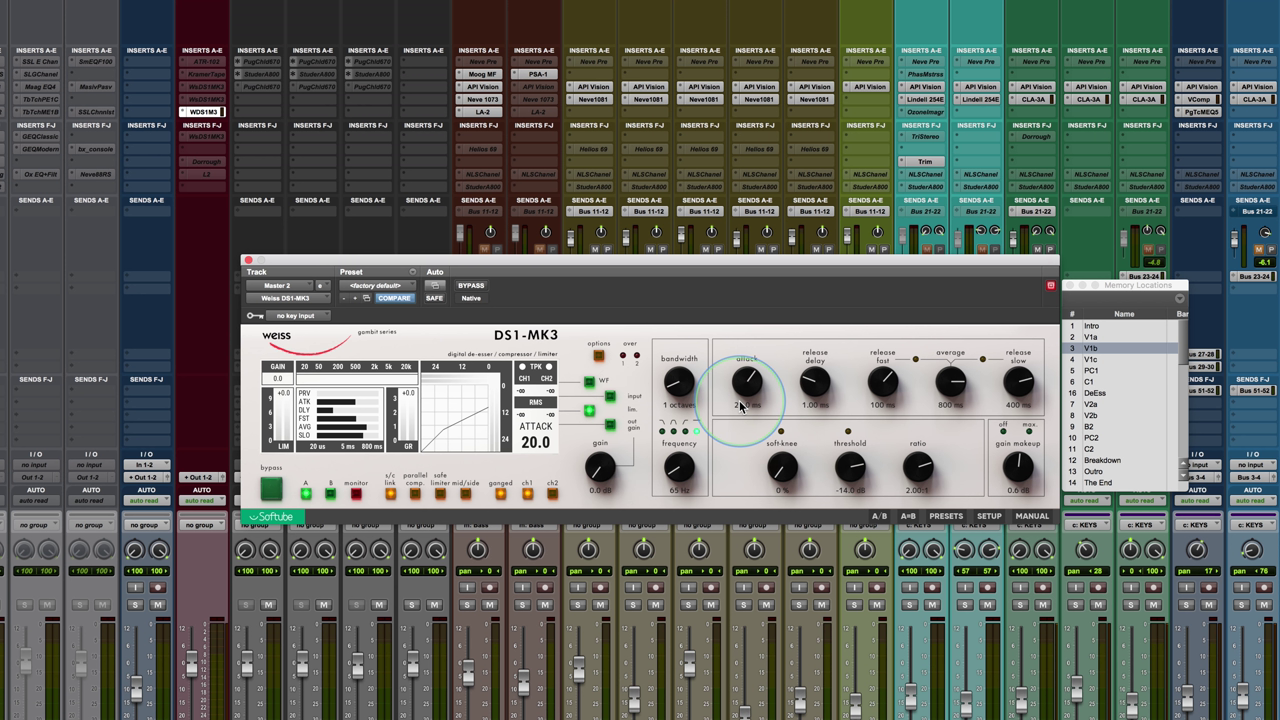
{"action": "left_click_drag", "start_coordinate": [372, 396], "coordinate": [320, 397]}
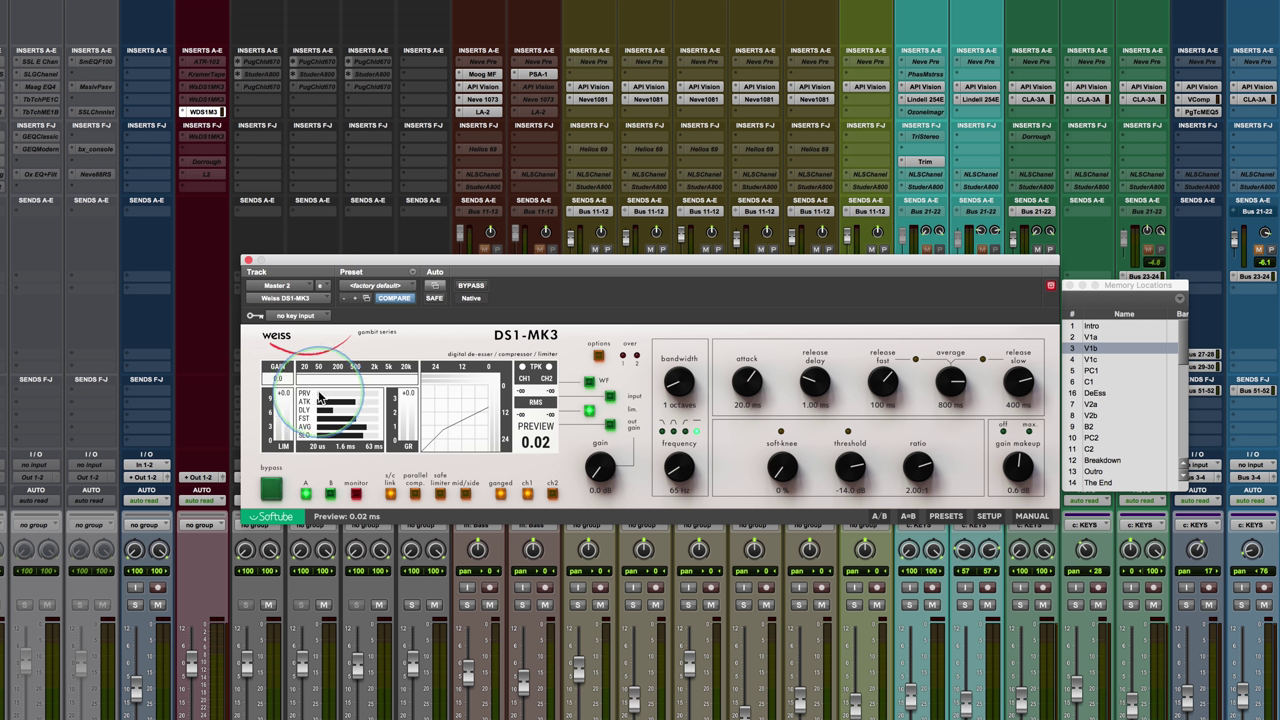
{"action": "mouse_move", "coordinate": [320, 397]}
{"action": "left_mouse_down"}
{"action": "mouse_move", "coordinate": [420, 397]}
{"action": "mouse_move", "coordinate": [305, 397]}
{"action": "left_mouse_up"}
Try the compressor's attack at 0.02 ms, 2.00 ms and 31.5 ms
{"action": "mouse_move", "coordinate": [745, 402]}
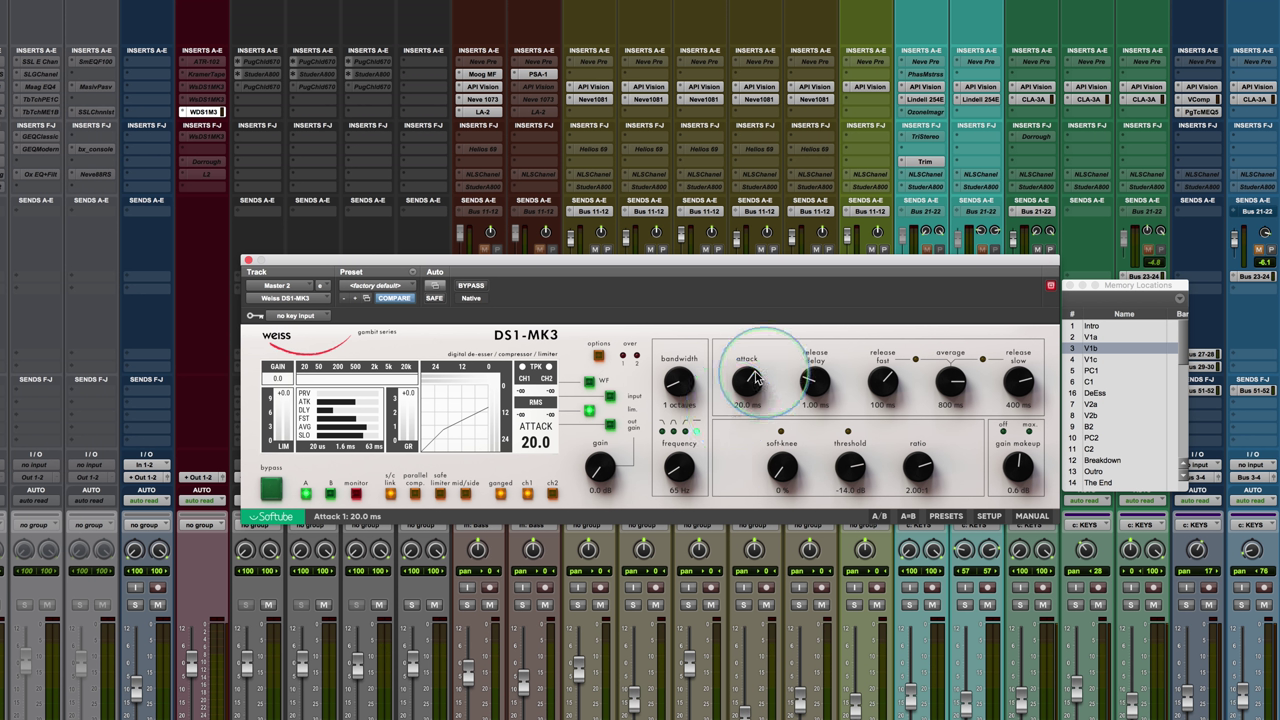
{"action": "left_click_drag", "start_coordinate": [745, 380], "coordinate": [716, 553]}
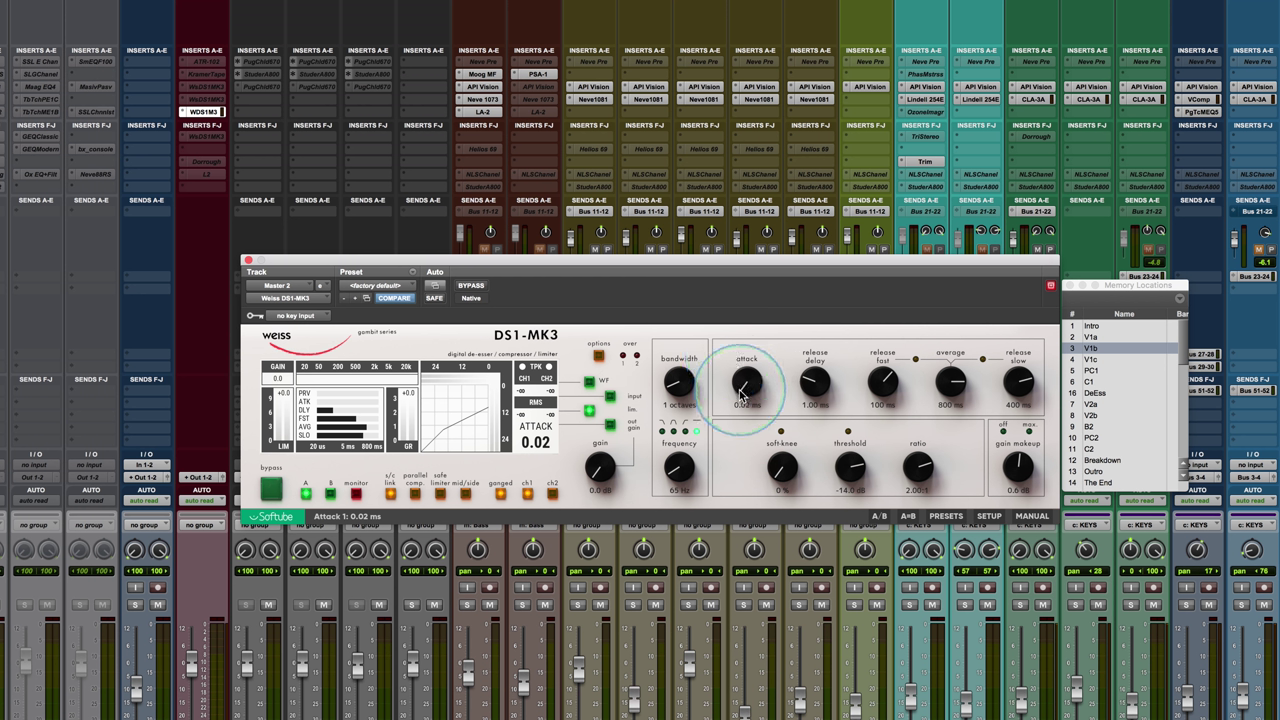
{"action": "left_click_drag", "start_coordinate": [743, 326], "coordinate": [743, 322]}
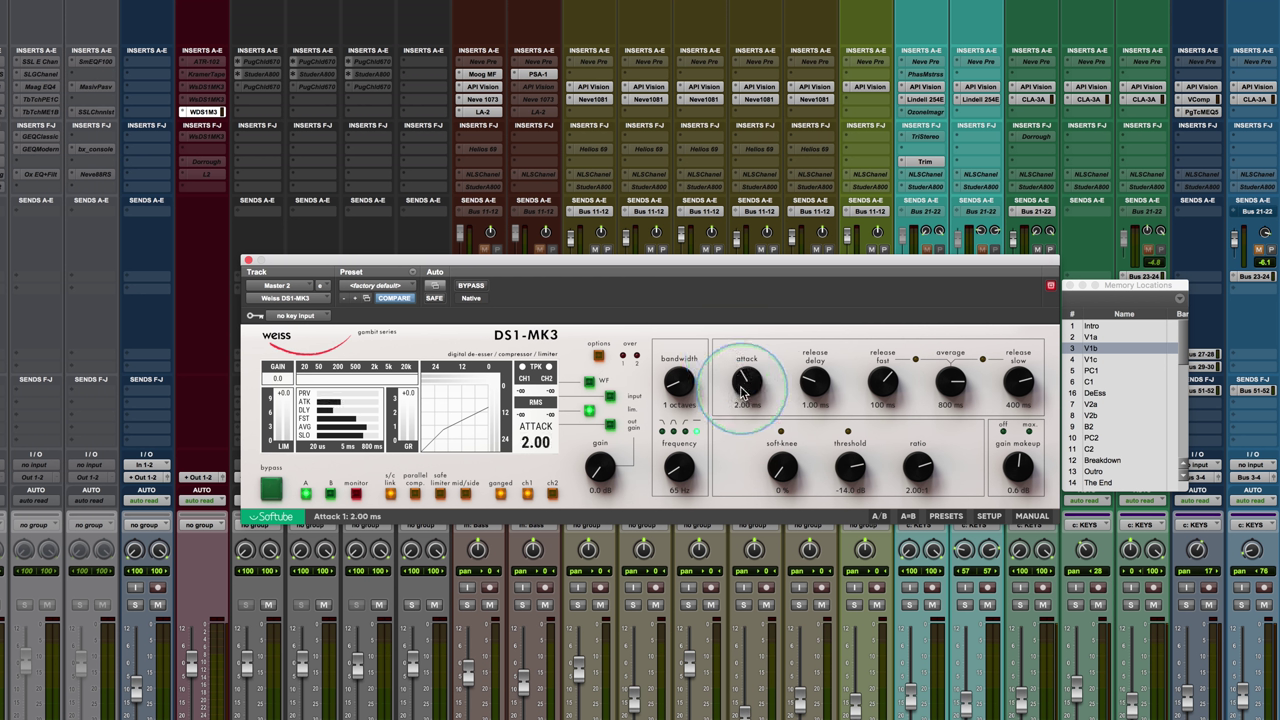
{"action": "left_click_drag", "start_coordinate": [747, 334], "coordinate": [742, 390]}
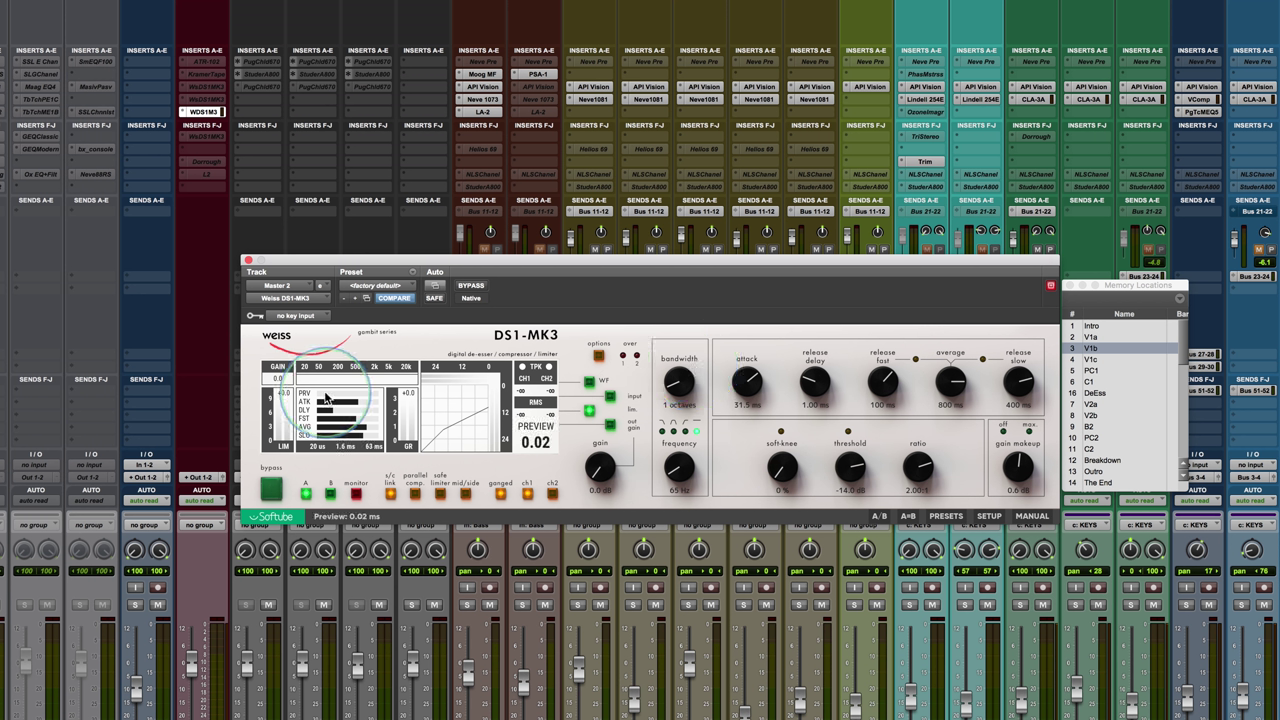
Mute the second and third tracks after the master, and audition longer preview times such as 1.00 ms, returning the preview to 0.02 ms
{"action": "left_click", "coordinate": [380, 612]}
{"action": "left_click", "coordinate": [326, 608]}
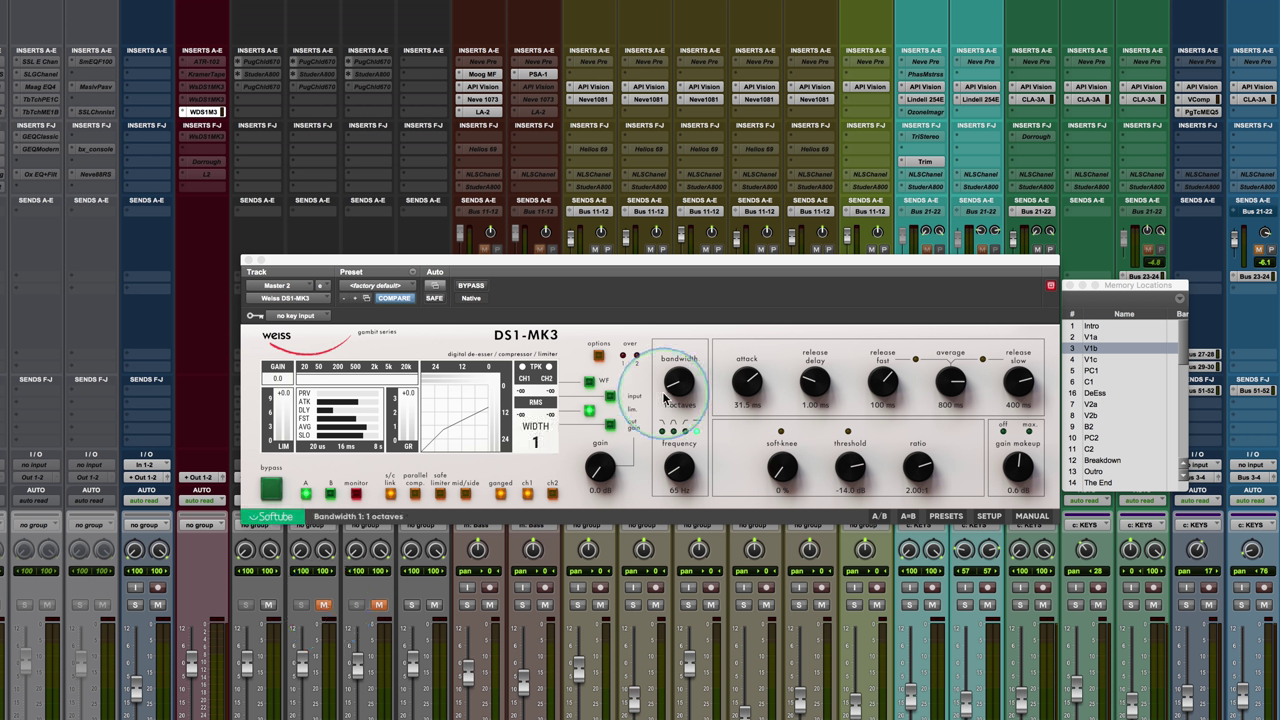
{"action": "left_click", "coordinate": [327, 398]}
{"action": "left_click_drag", "start_coordinate": [327, 398], "coordinate": [392, 399]}
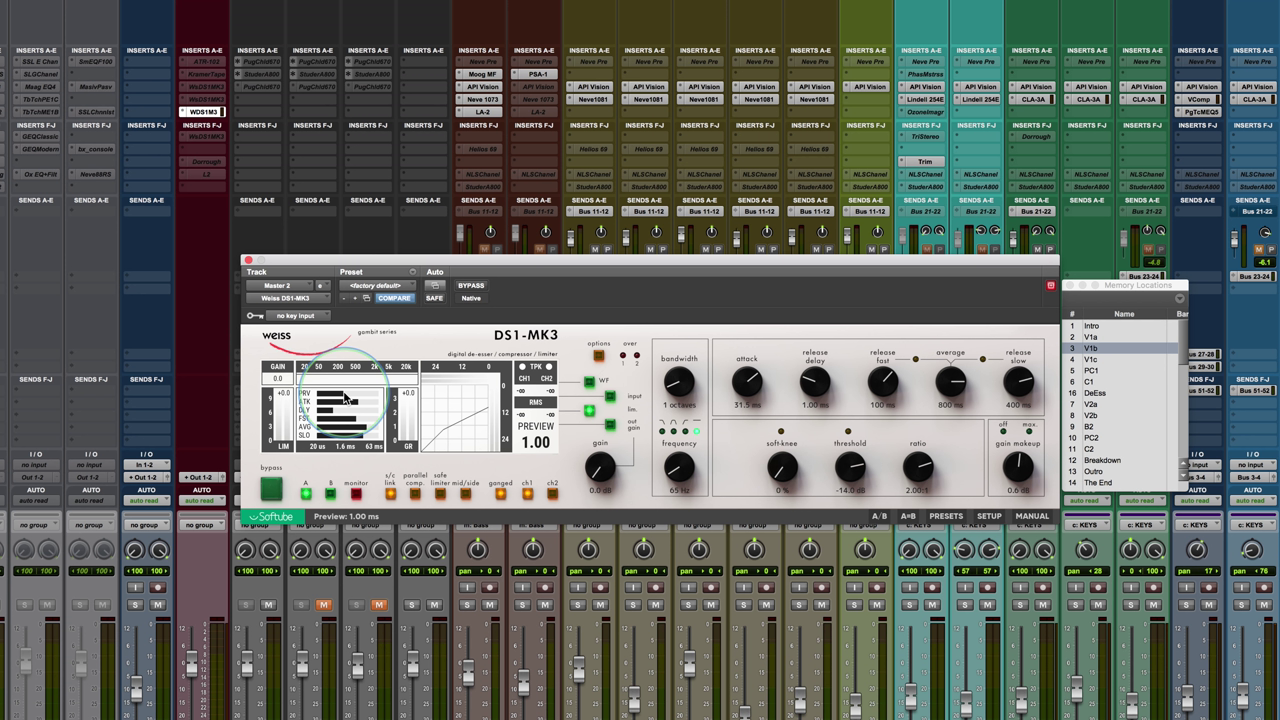
{"action": "left_click_drag", "start_coordinate": [345, 398], "coordinate": [306, 398]}
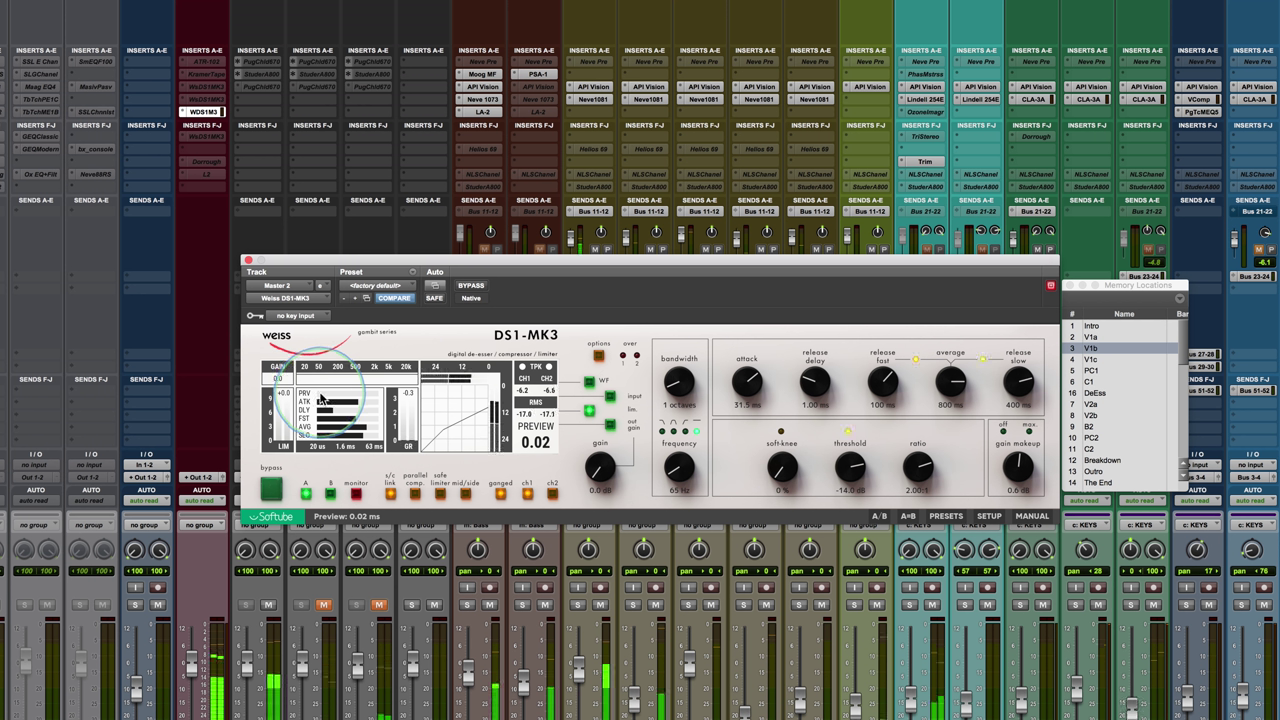
{"action": "left_click_drag", "start_coordinate": [320, 400], "coordinate": [445, 393]}
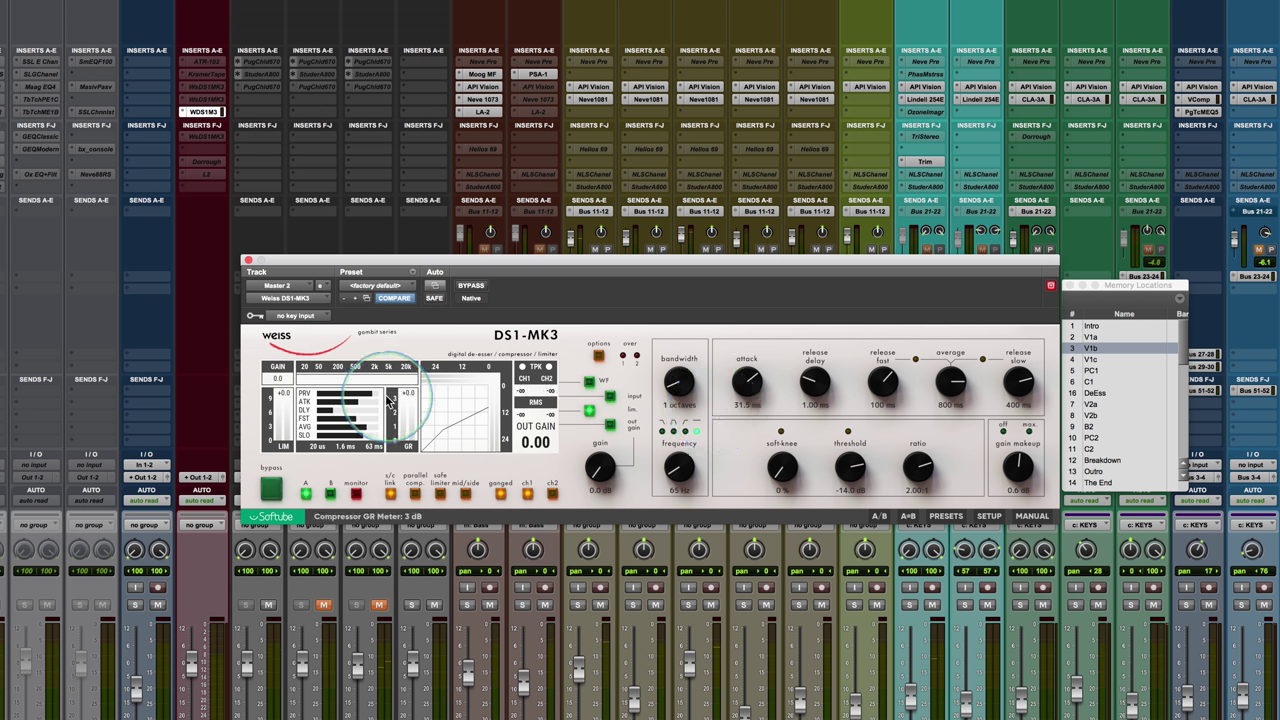
{"action": "left_click_drag", "start_coordinate": [372, 398], "coordinate": [194, 394]}
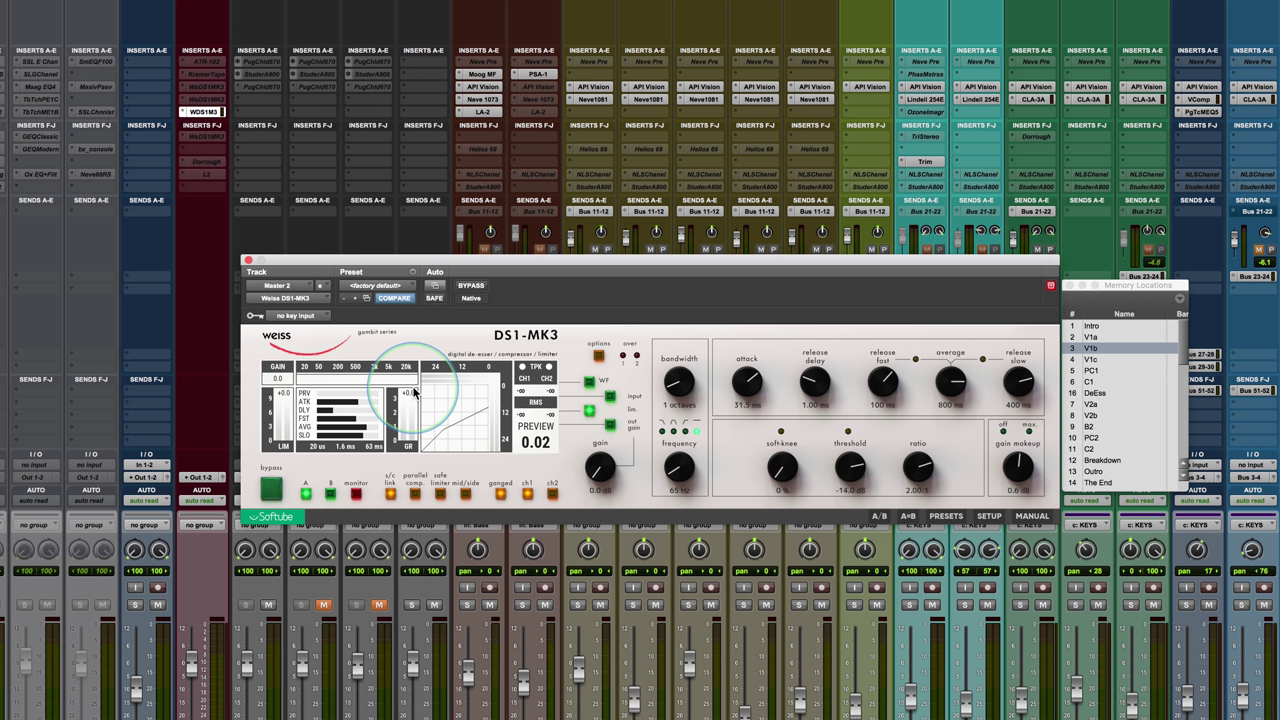
Set the compressor's attack back to 5.00 ms
{"action": "left_click", "coordinate": [925, 403]}
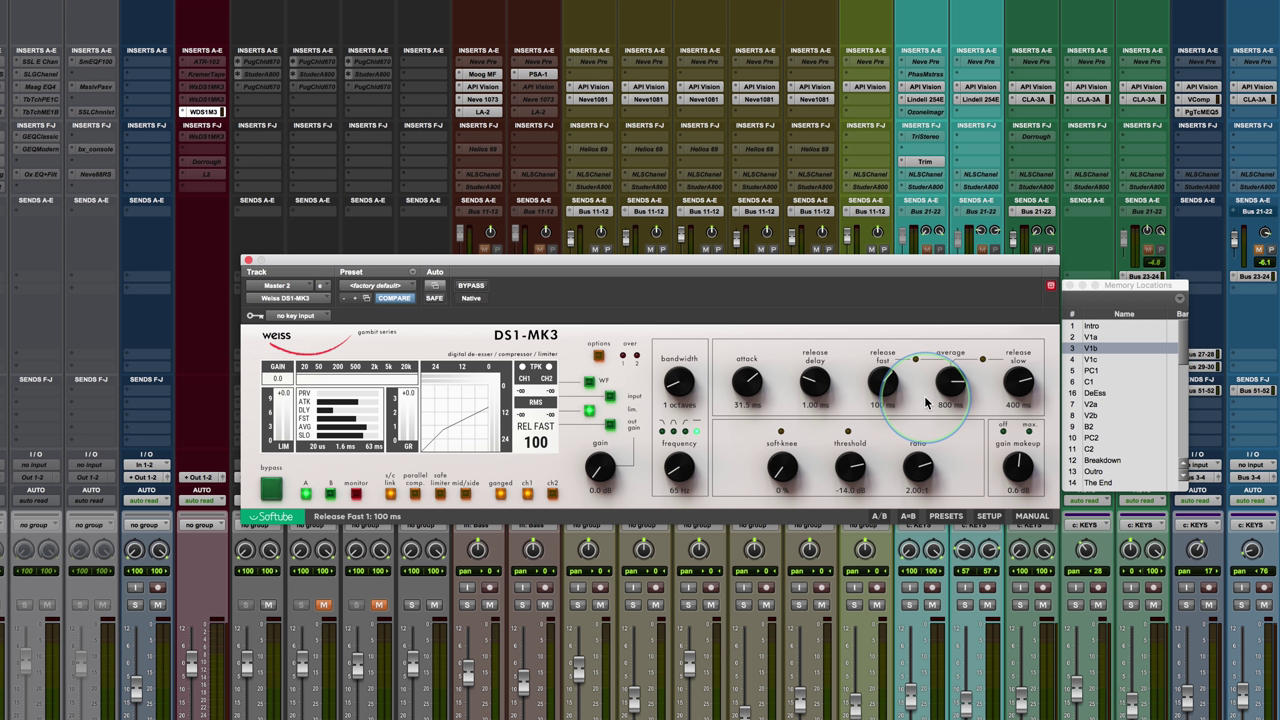
{"action": "left_click", "coordinate": [752, 388]}
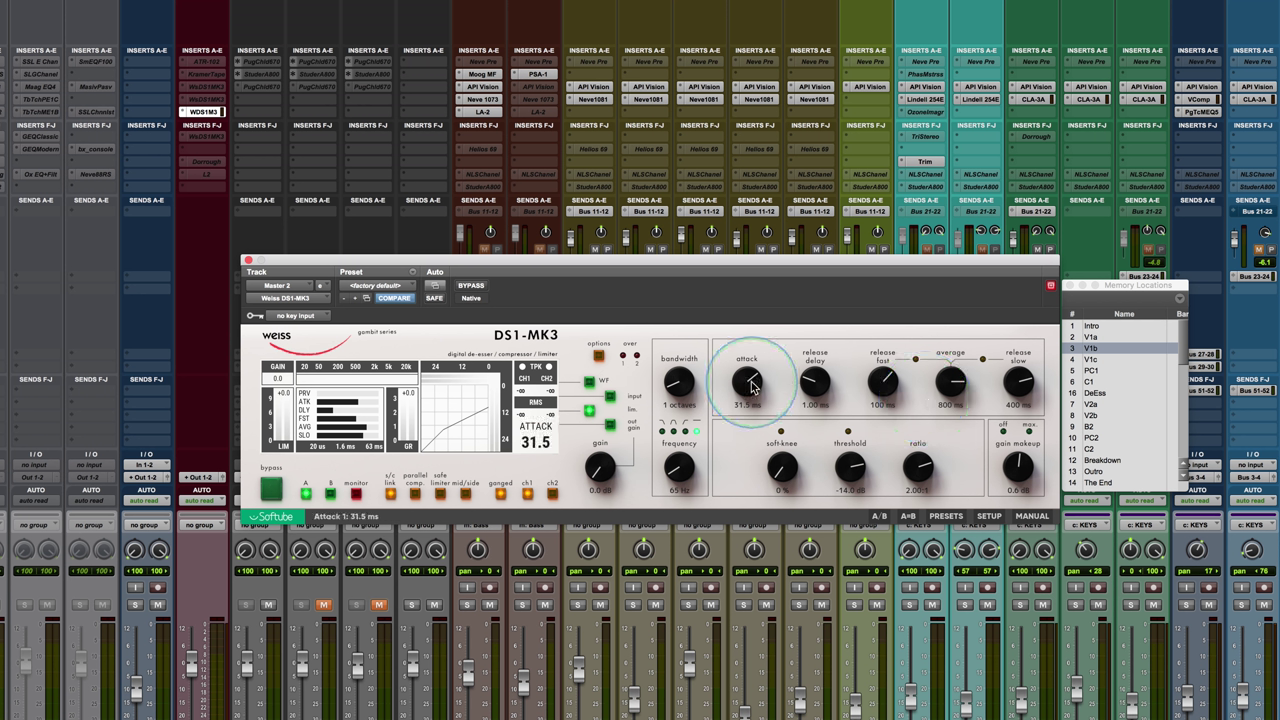
{"action": "left_click_drag", "start_coordinate": [752, 388], "coordinate": [745, 440]}
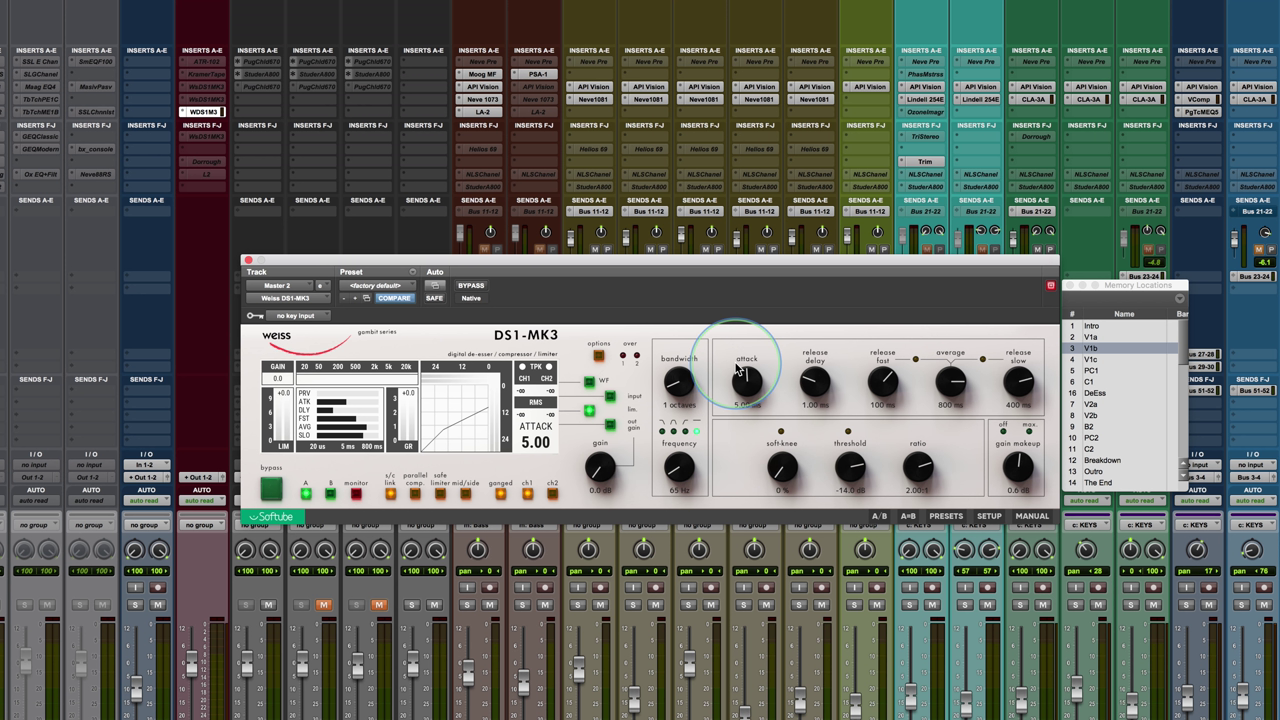
Unmute the two muted tracks near the master and mute both of them again
{"action": "left_click", "coordinate": [324, 606]}
{"action": "left_click", "coordinate": [379, 606]}
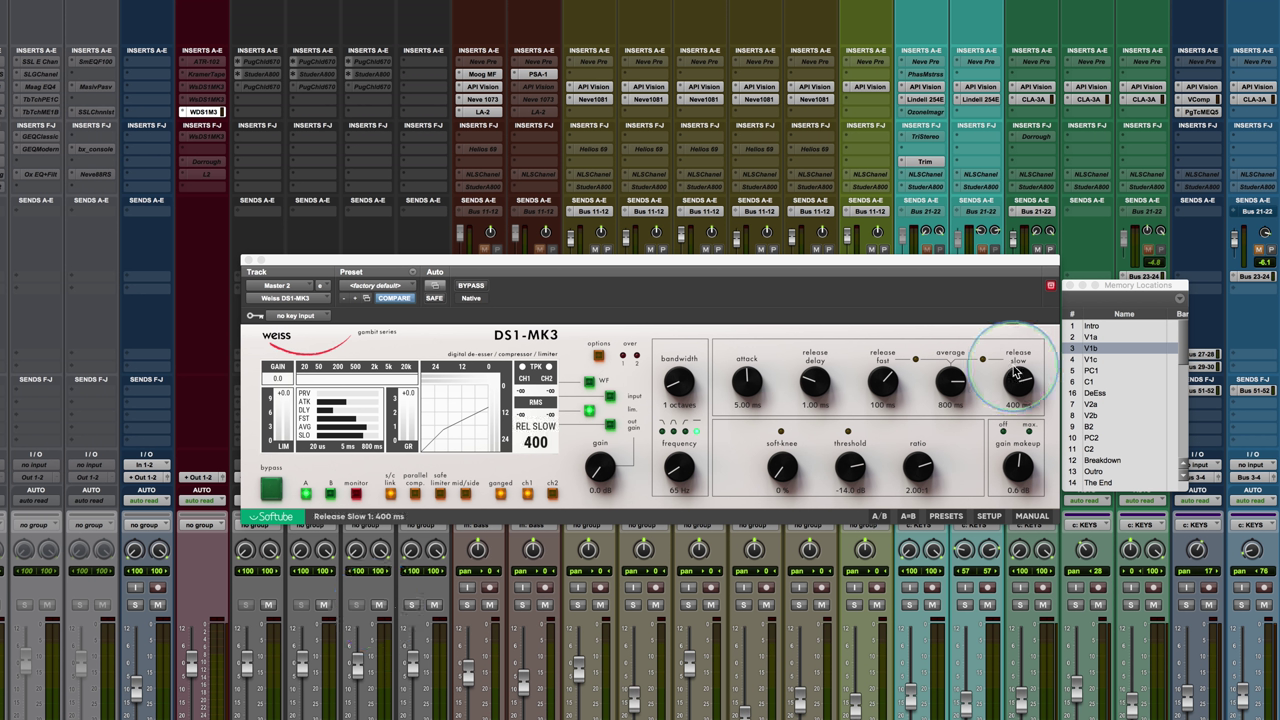
{"action": "left_click", "coordinate": [379, 606]}
{"action": "left_click", "coordinate": [324, 606]}
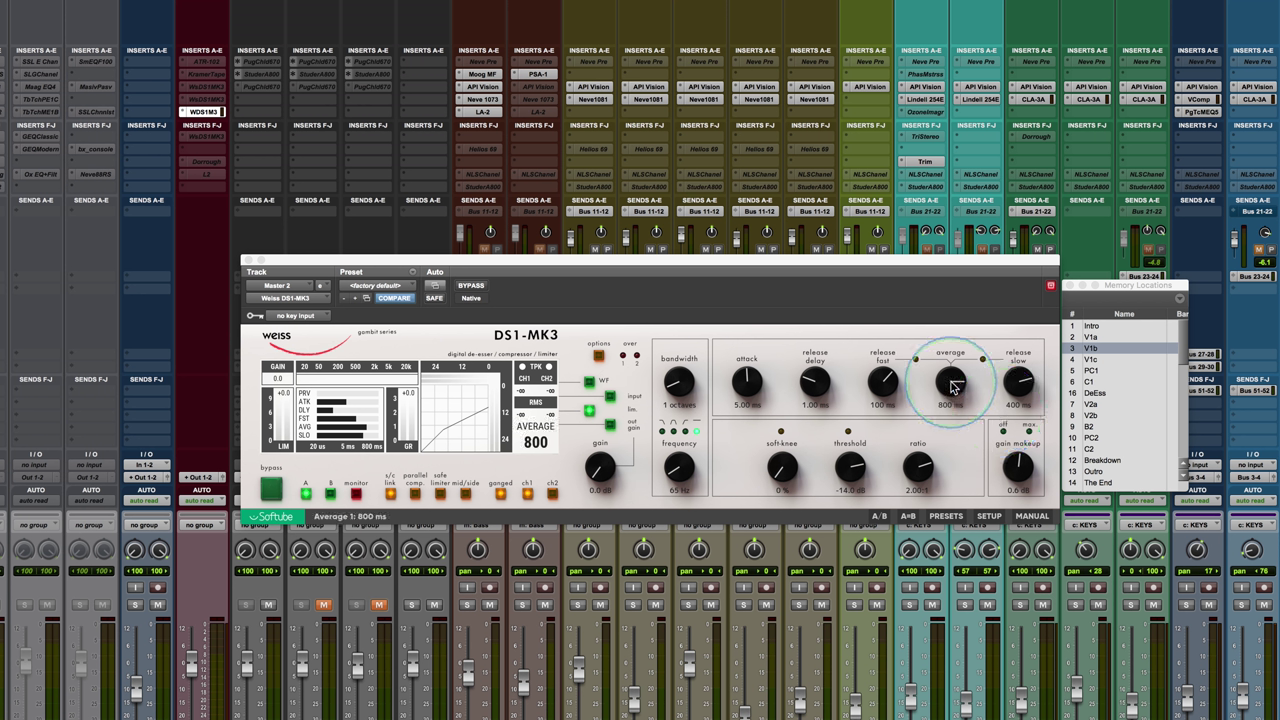
Try an average time of 0.80 ms with the song playing, and raise it to 100 ms and stepwise up to 250 ms
{"action": "left_click_drag", "start_coordinate": [953, 386], "coordinate": [940, 528]}
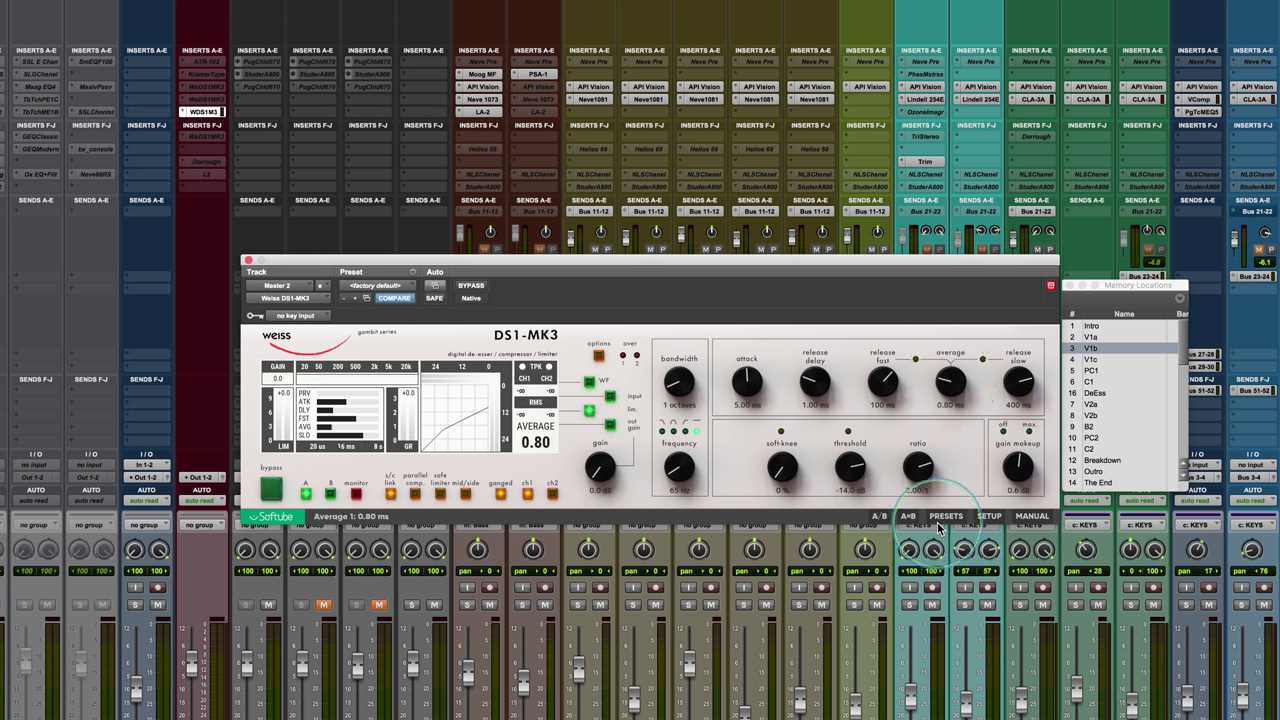
{"action": "key", "text": "space"}
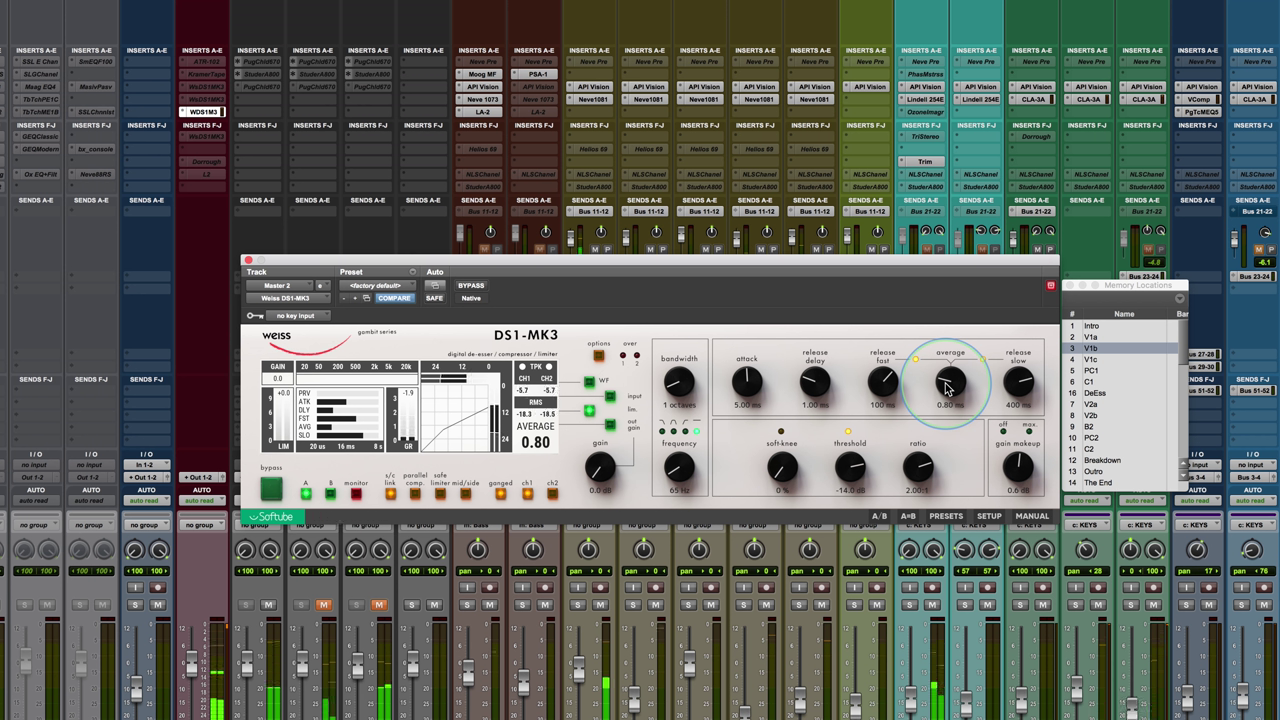
{"action": "left_click_drag", "start_coordinate": [948, 388], "coordinate": [955, 325]}
{"action": "left_click_drag", "start_coordinate": [957, 318], "coordinate": [961, 293]}
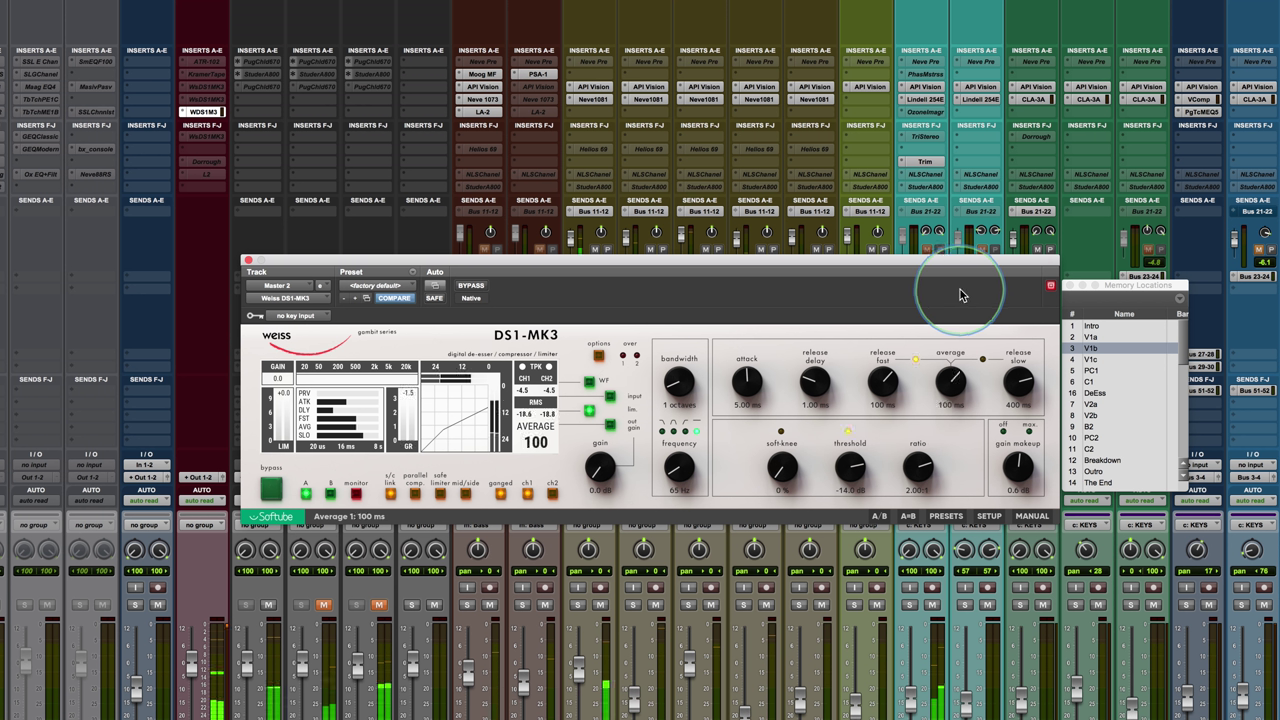
{"action": "scroll", "coordinate": [945, 385], "scroll_direction": "up", "scroll_amount": 1}
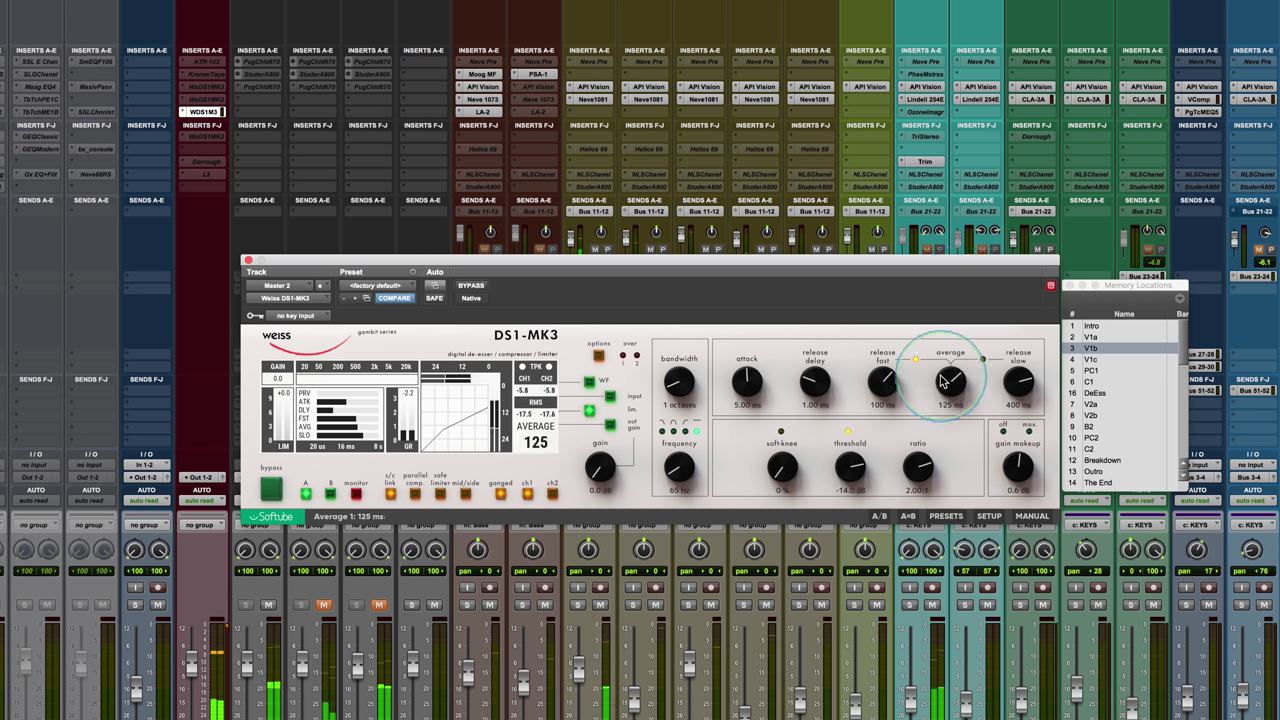
{"action": "scroll", "coordinate": [945, 385], "scroll_direction": "up", "scroll_amount": 1}
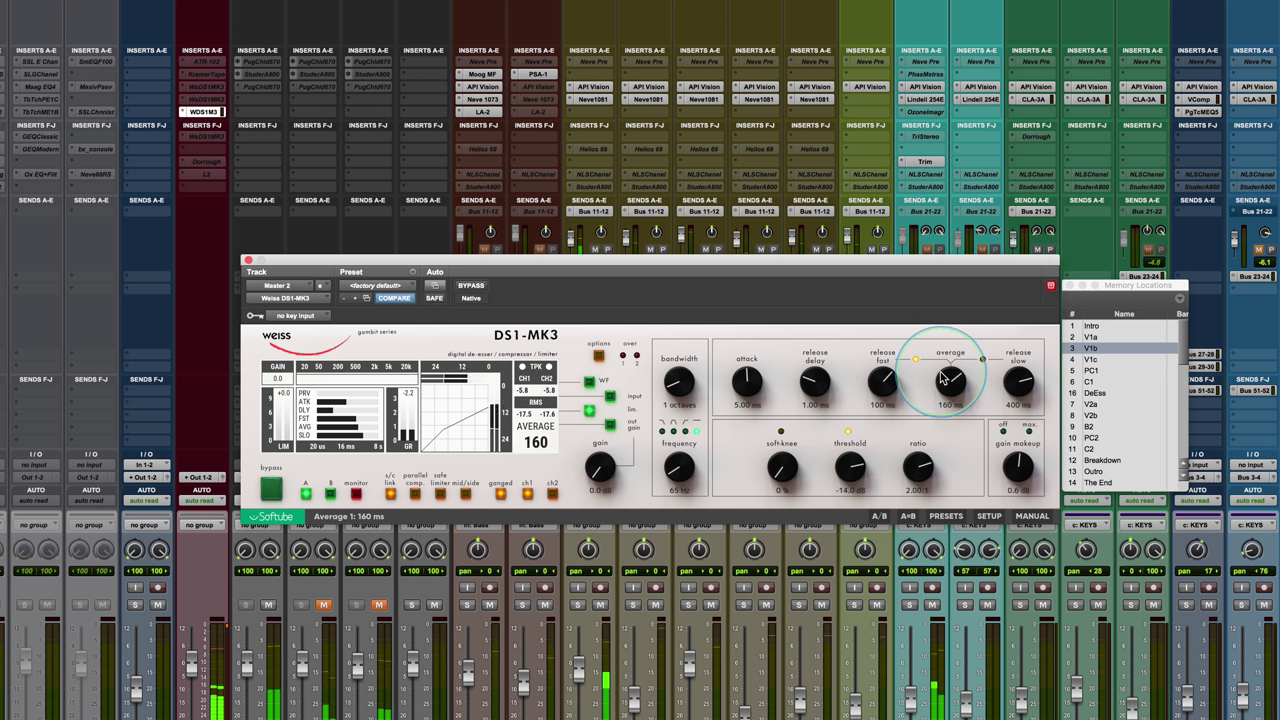
{"action": "scroll", "coordinate": [944, 378], "scroll_direction": "up", "scroll_amount": 2}
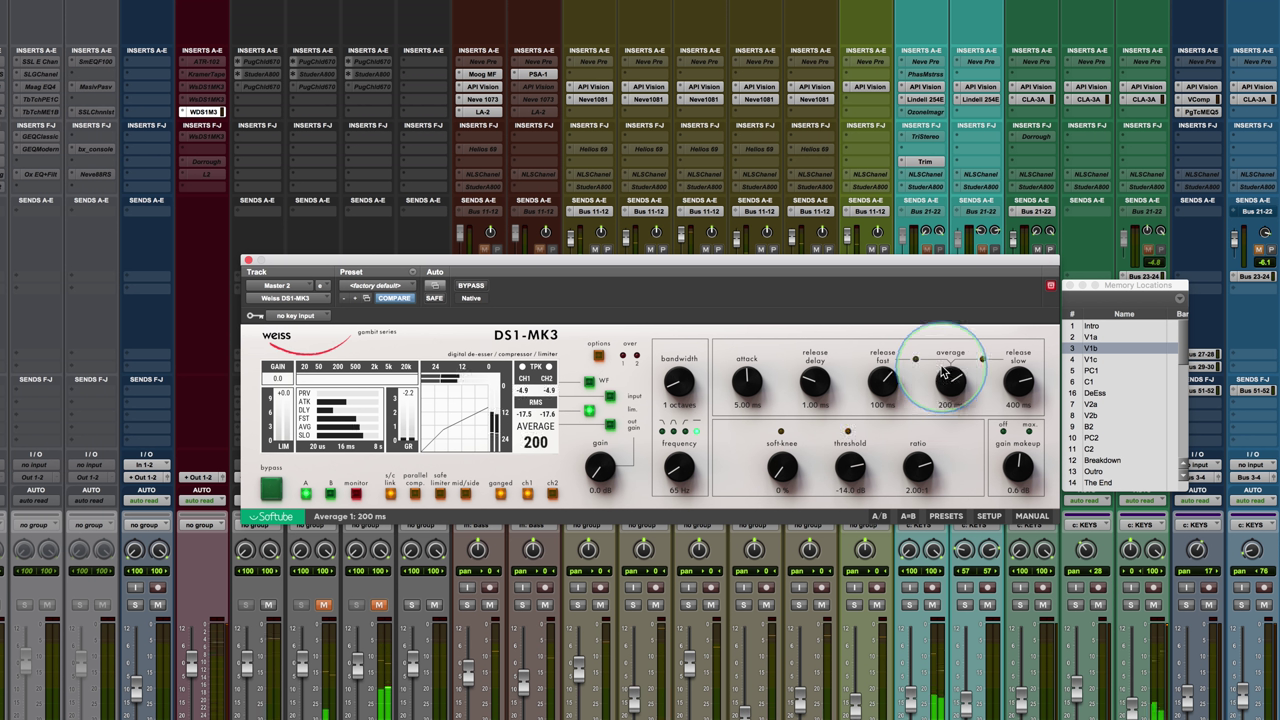
Set the compressor's threshold to -15.0 dB and its average time to 800 ms
{"action": "scroll", "coordinate": [845, 470], "scroll_direction": "down", "scroll_amount": 1}
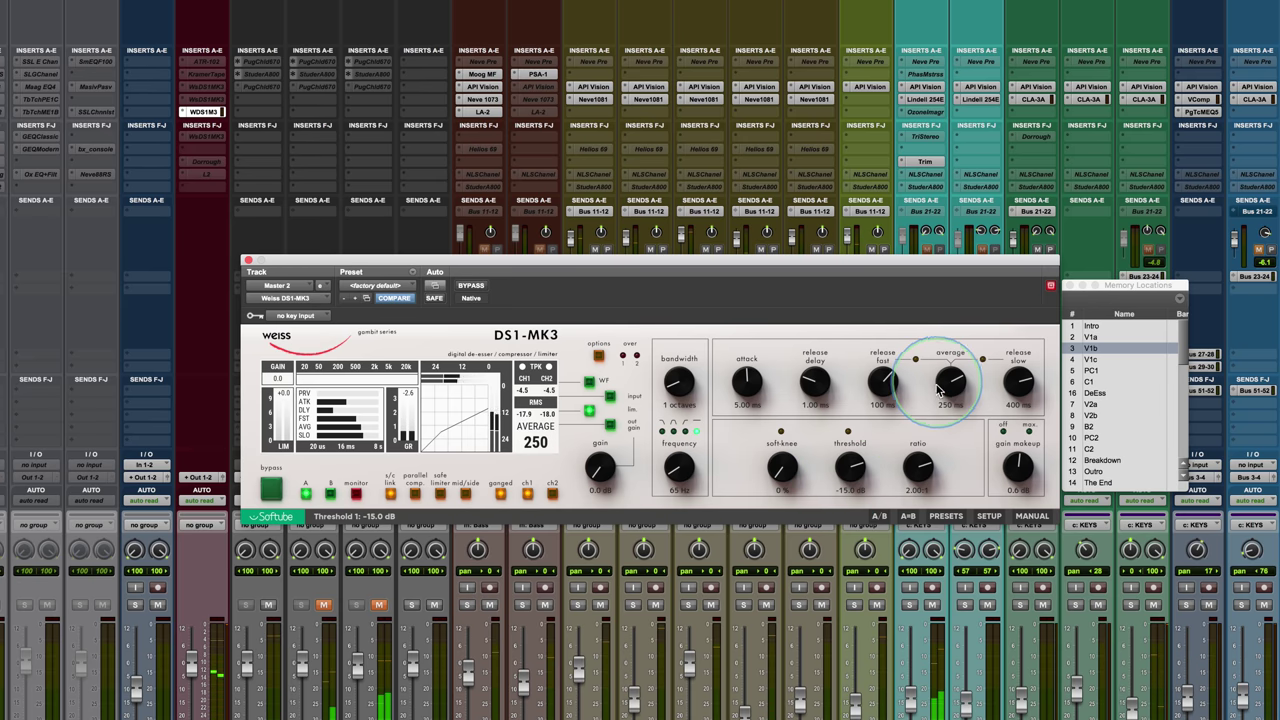
{"action": "scroll", "coordinate": [945, 378], "scroll_direction": "up", "scroll_amount": 3}
{"action": "scroll", "coordinate": [945, 378], "scroll_direction": "up", "scroll_amount": 3}
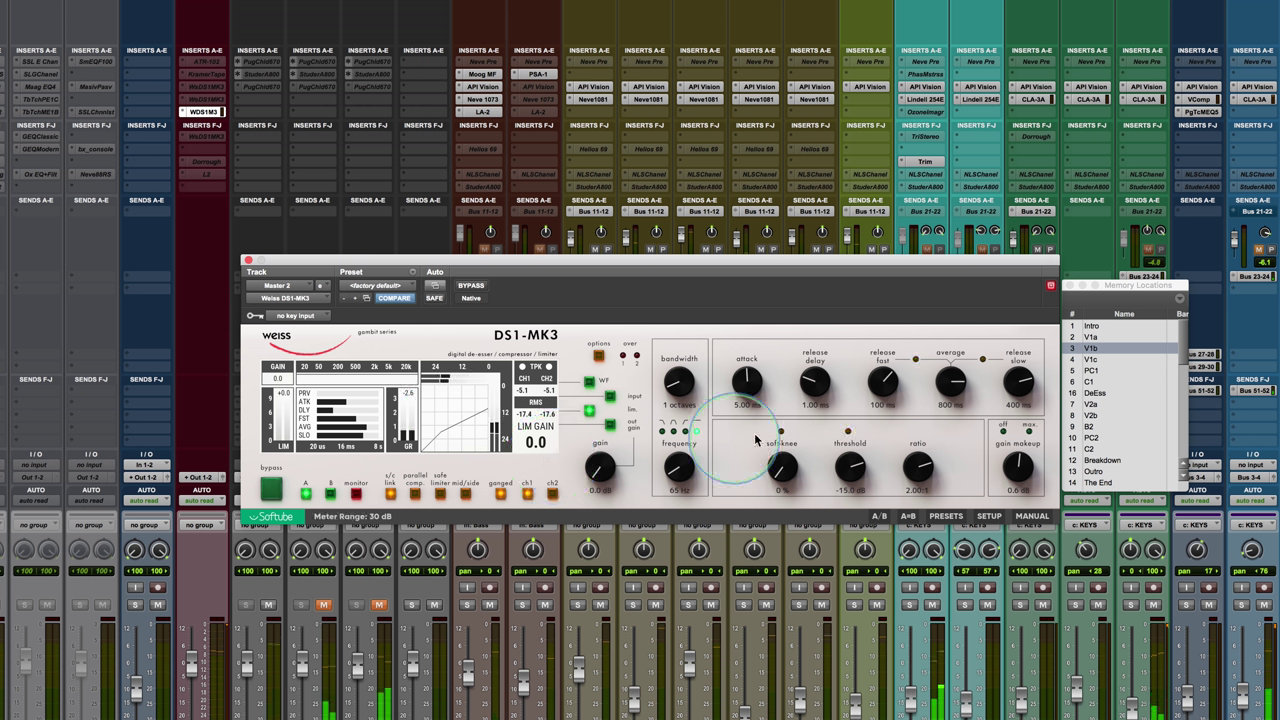
Audition average times of 1.25 ms and 1.60 ms on the compressor, and set the average back to 800 ms
{"action": "left_click_drag", "start_coordinate": [948, 382], "coordinate": [942, 545]}
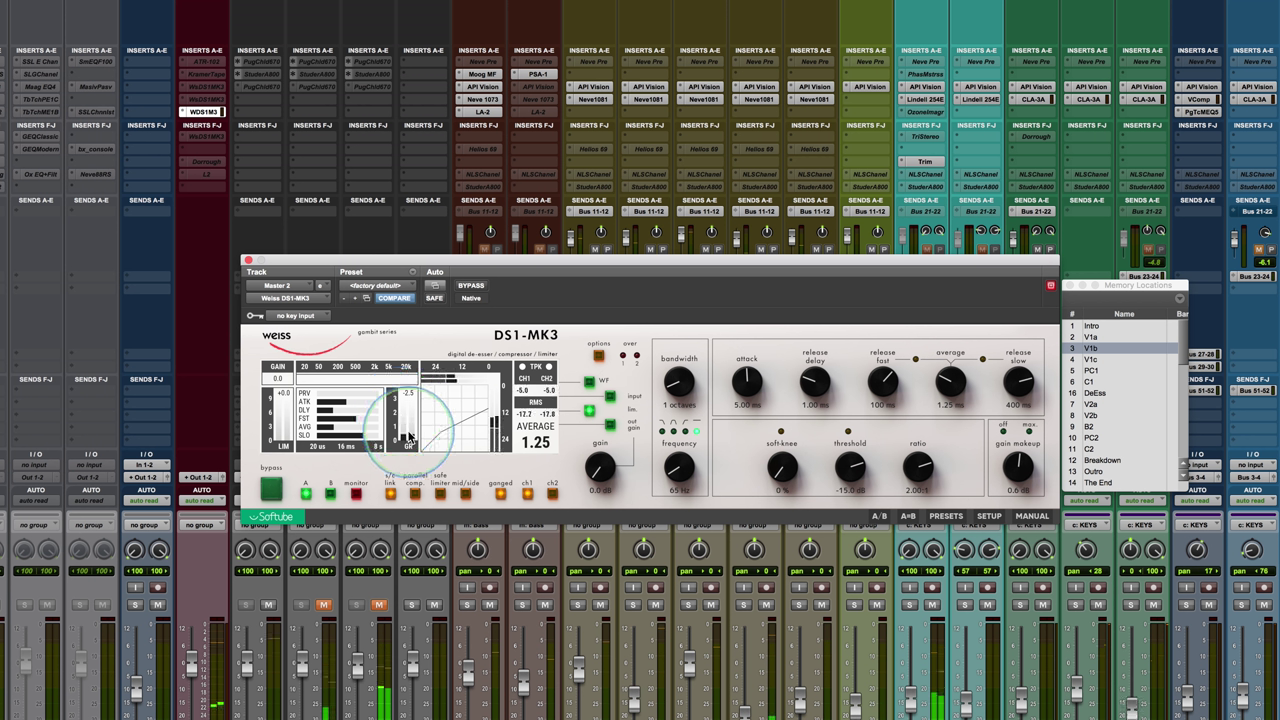
{"action": "mouse_move", "coordinate": [948, 385]}
{"action": "left_mouse_down"}
{"action": "mouse_move", "coordinate": [968, 256]}
{"action": "mouse_move", "coordinate": [951, 349]}
{"action": "mouse_move", "coordinate": [960, 399]}
{"action": "left_mouse_up"}
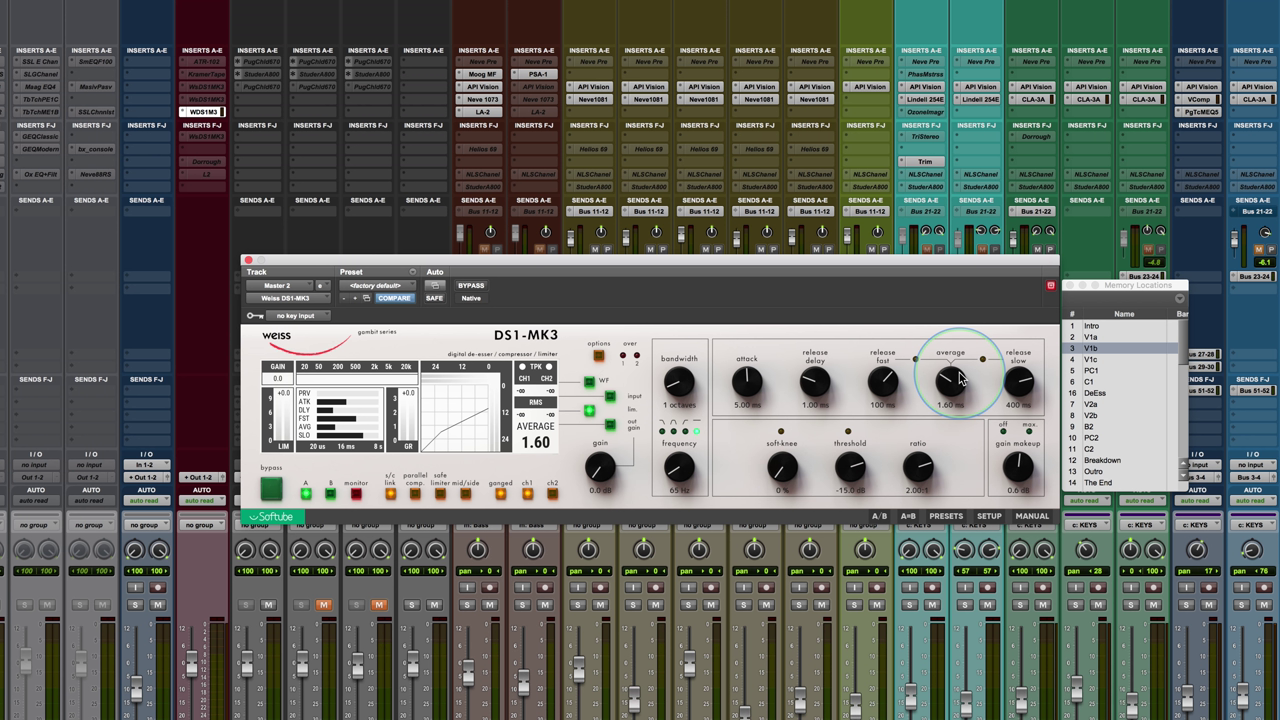
{"action": "left_click_drag", "start_coordinate": [958, 378], "coordinate": [957, 271]}
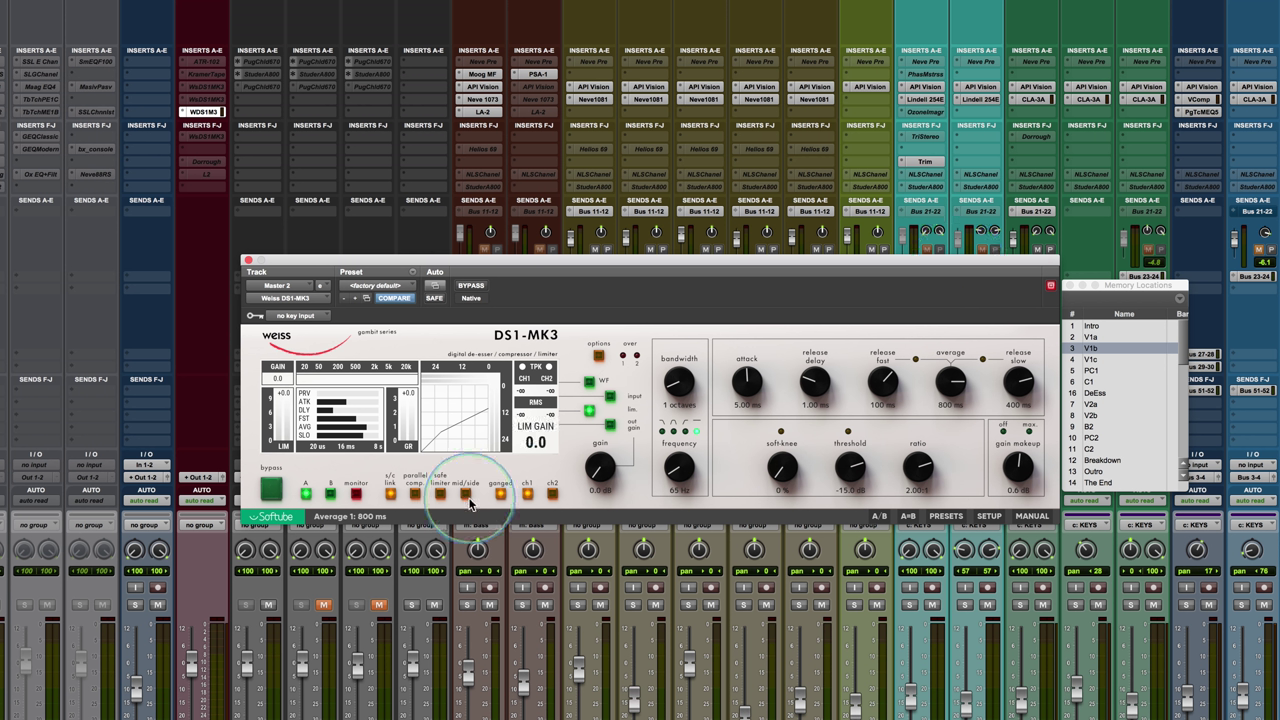
Turn off the compressor's sidechain link and unmute the two muted tracks near the master
{"action": "mouse_move", "coordinate": [469, 498]}
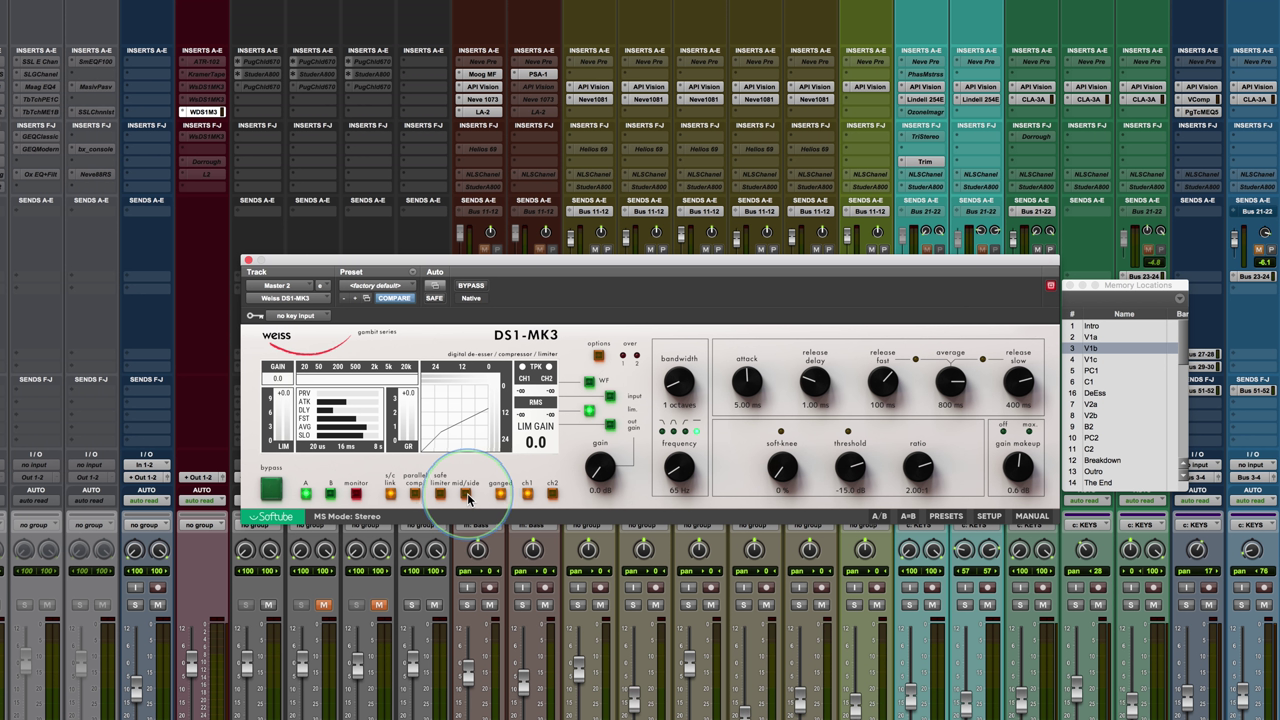
{"action": "mouse_move", "coordinate": [391, 497]}
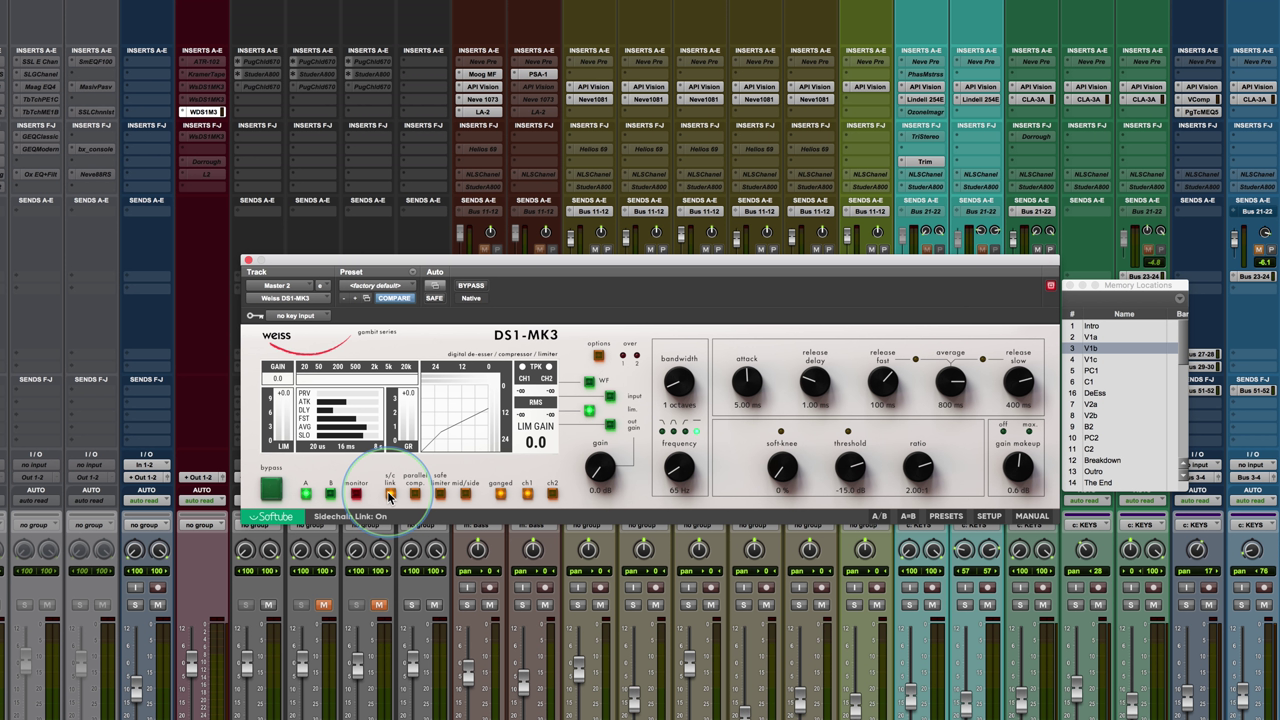
{"action": "left_click", "coordinate": [390, 495]}
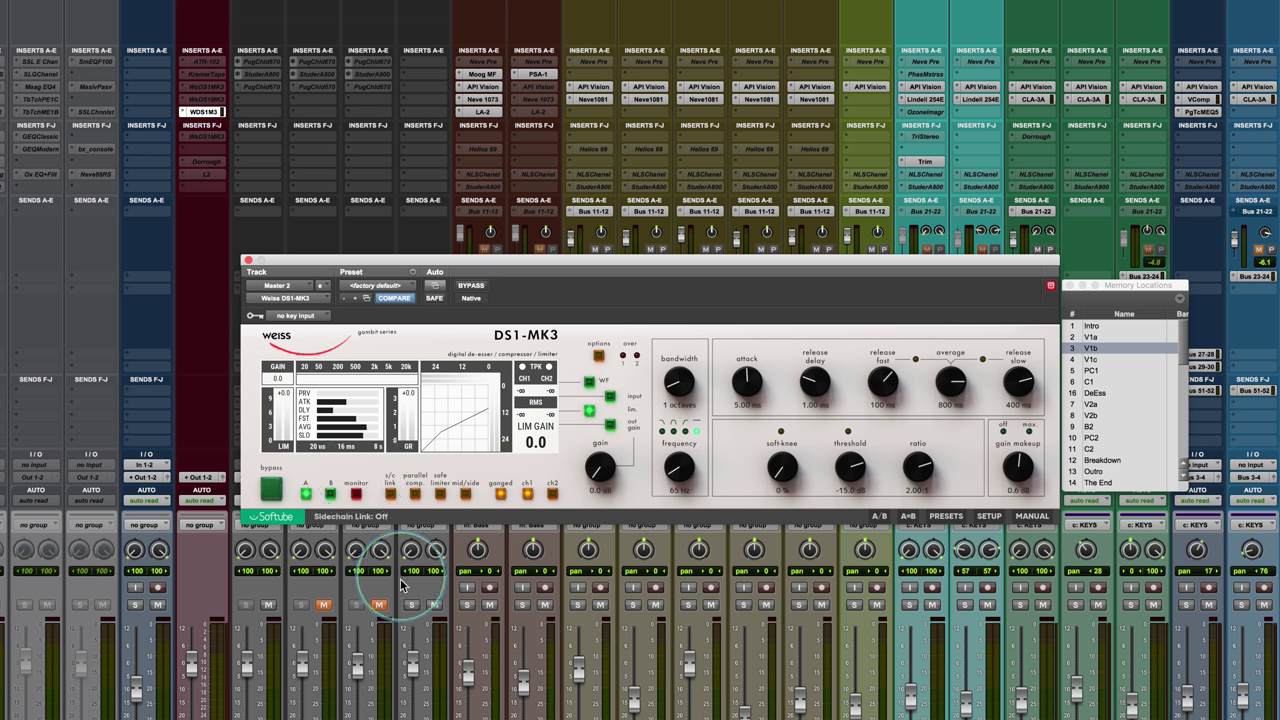
{"action": "left_click", "coordinate": [323, 604]}
{"action": "left_click", "coordinate": [379, 604]}
Switch the compressor to mid/side mode and turn off channel ganging
{"action": "left_click", "coordinate": [500, 494]}
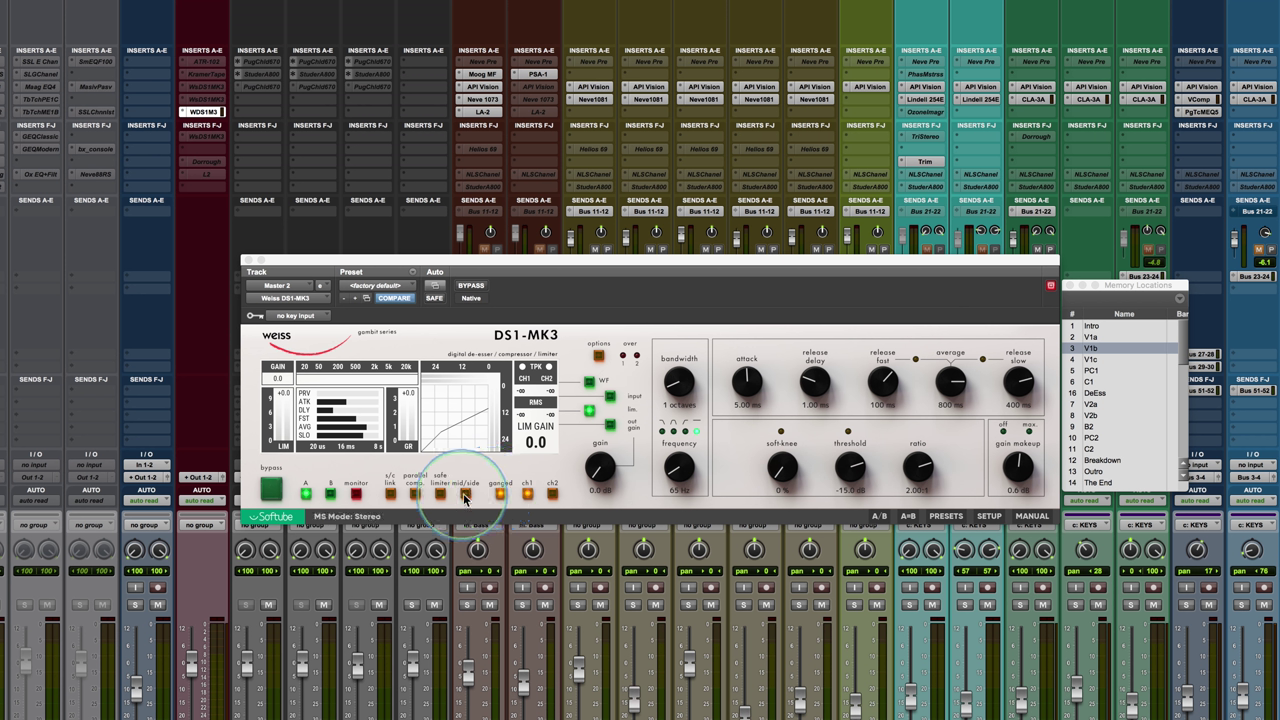
{"action": "left_click", "coordinate": [465, 494]}
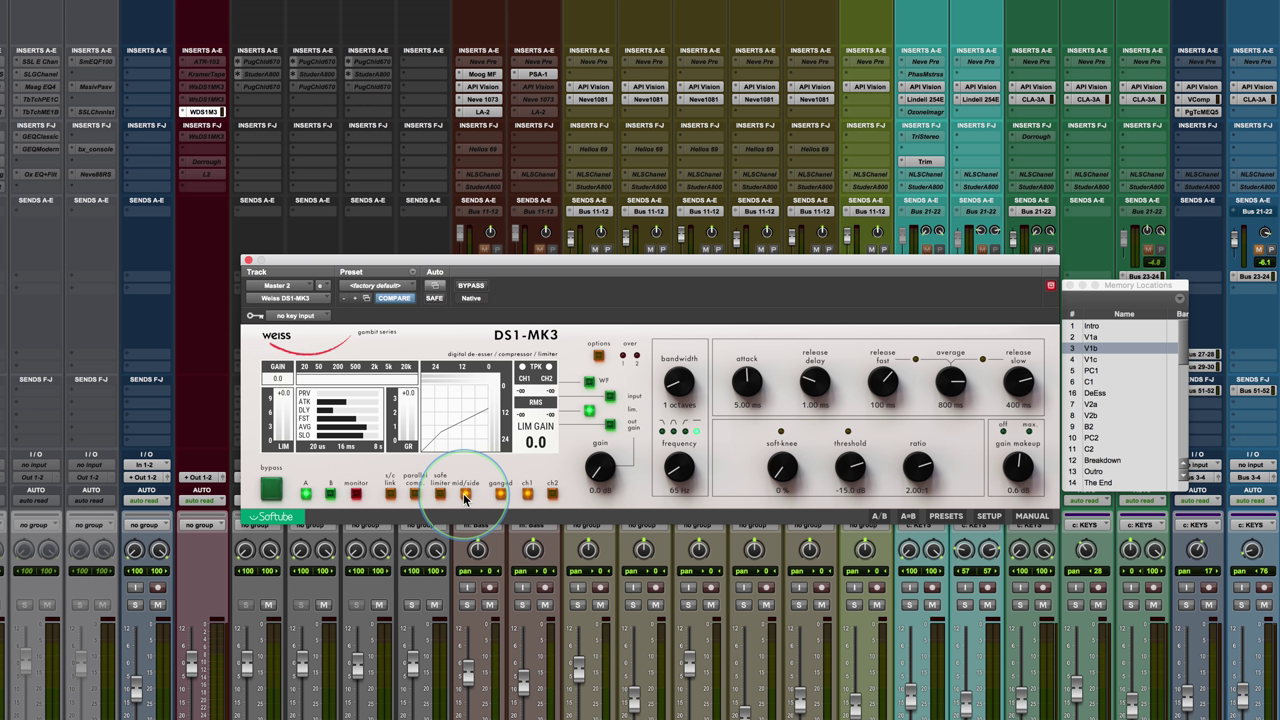
{"action": "left_click", "coordinate": [501, 494]}
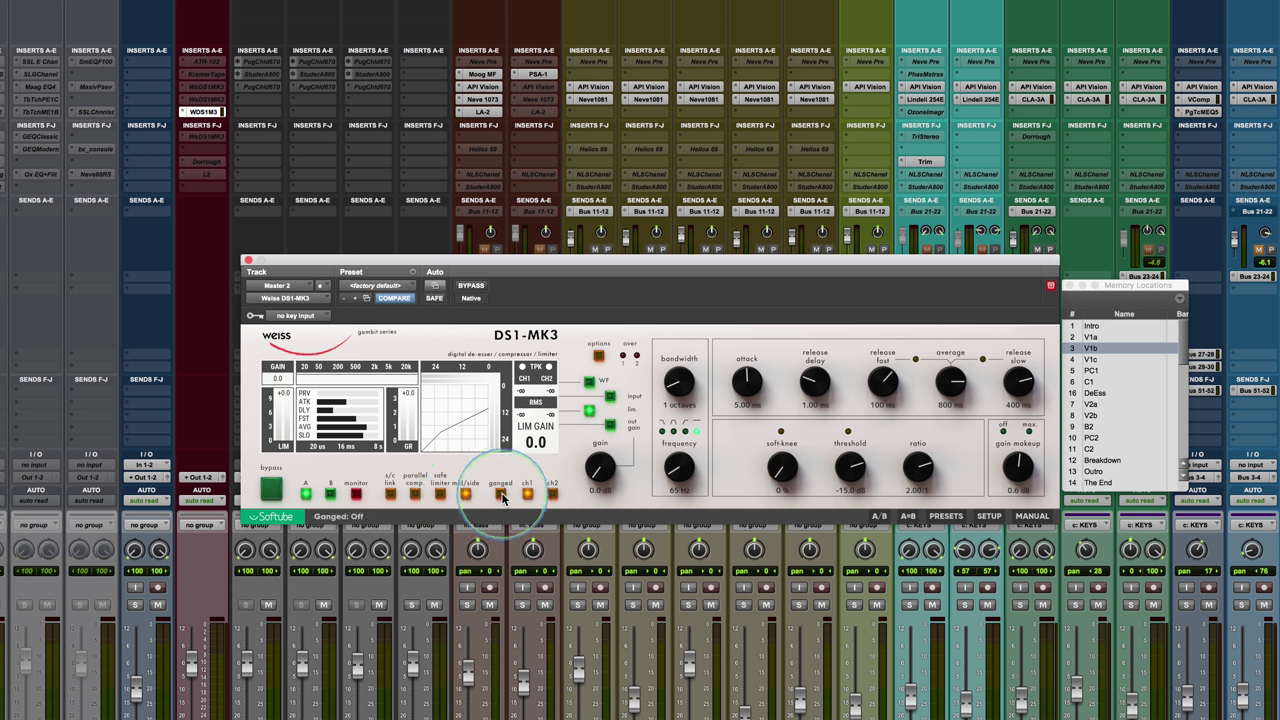
Compare the channel 1 and channel 2 settings, and copy channel 1 to channel 2 in the compressor's options
{"action": "left_click", "coordinate": [554, 496]}
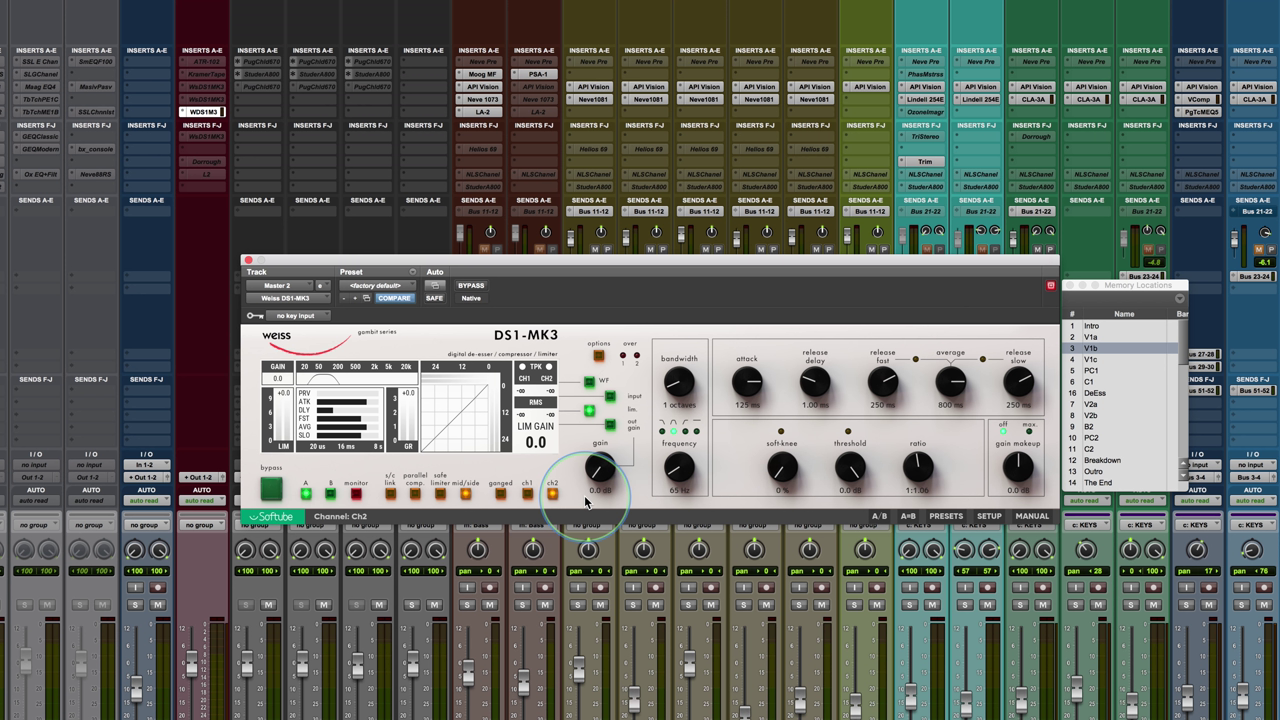
{"action": "left_click", "coordinate": [527, 494]}
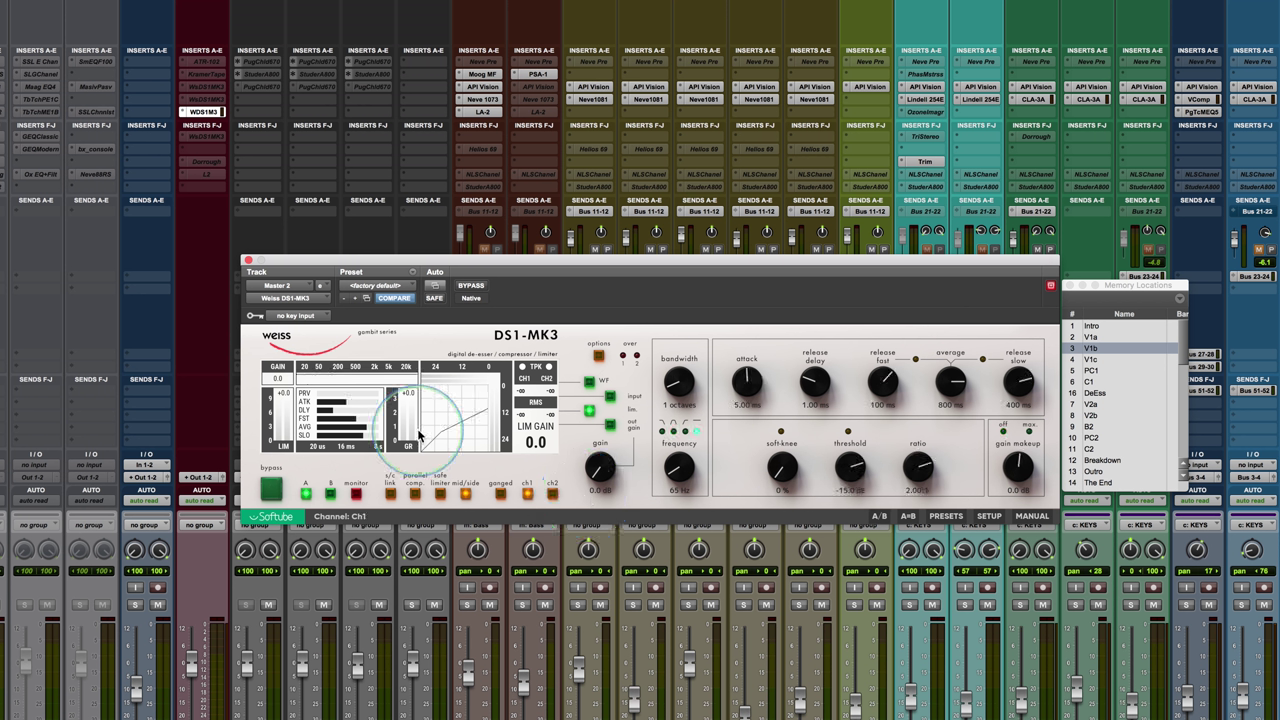
{"action": "left_click", "coordinate": [598, 356]}
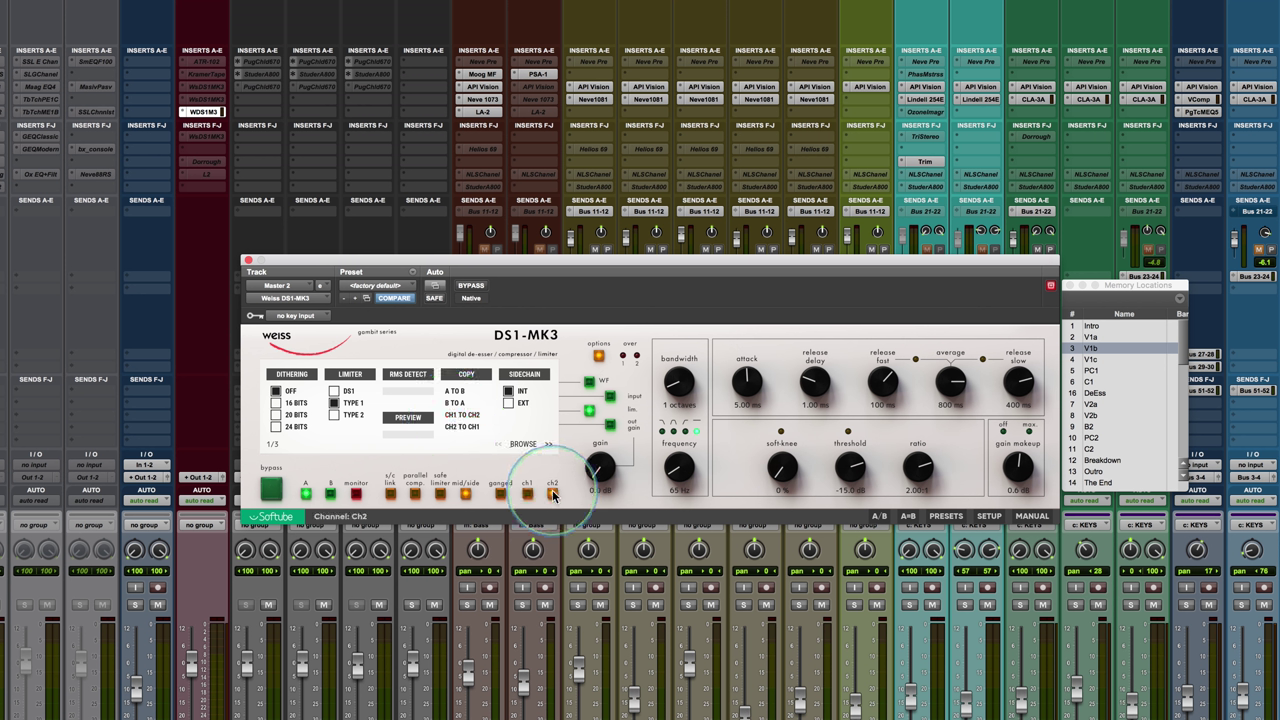
{"action": "left_click", "coordinate": [598, 355]}
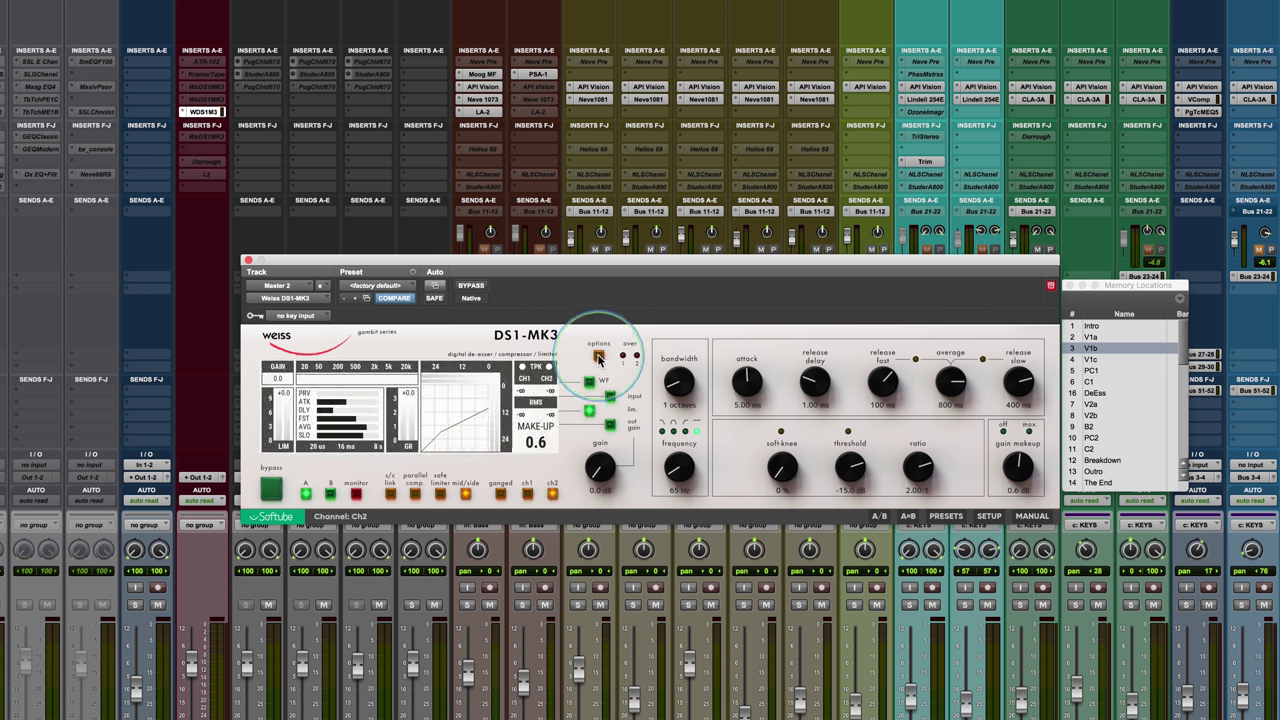
{"action": "left_click", "coordinate": [528, 494]}
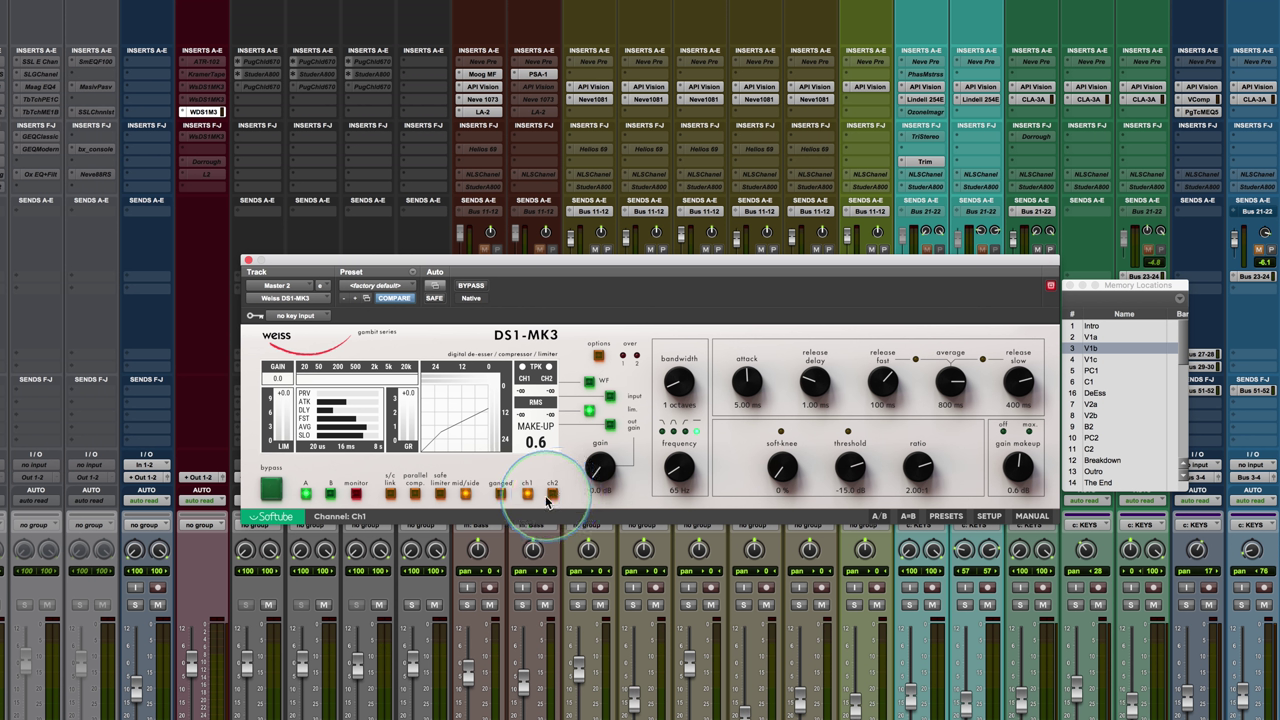
Compare stereo and mid/side processing with the song playing, ending in mid/side mode
{"action": "left_click", "coordinate": [466, 494]}
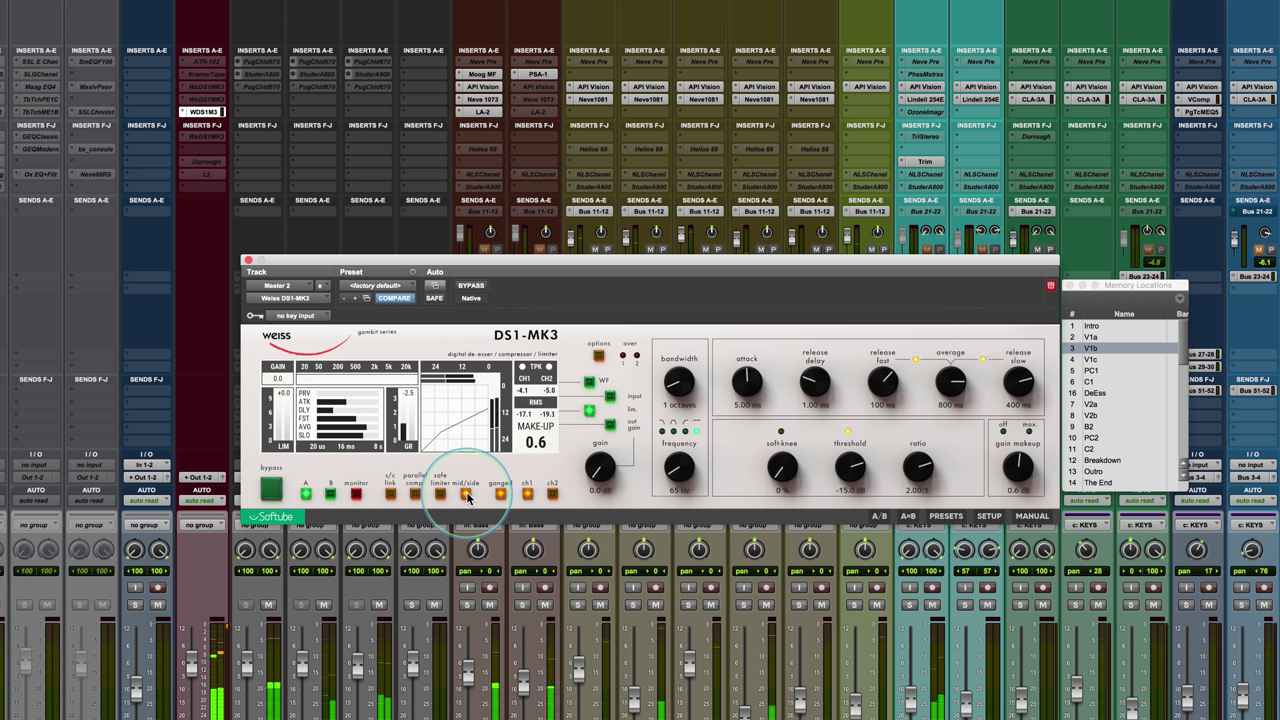
{"action": "left_click", "coordinate": [466, 494]}
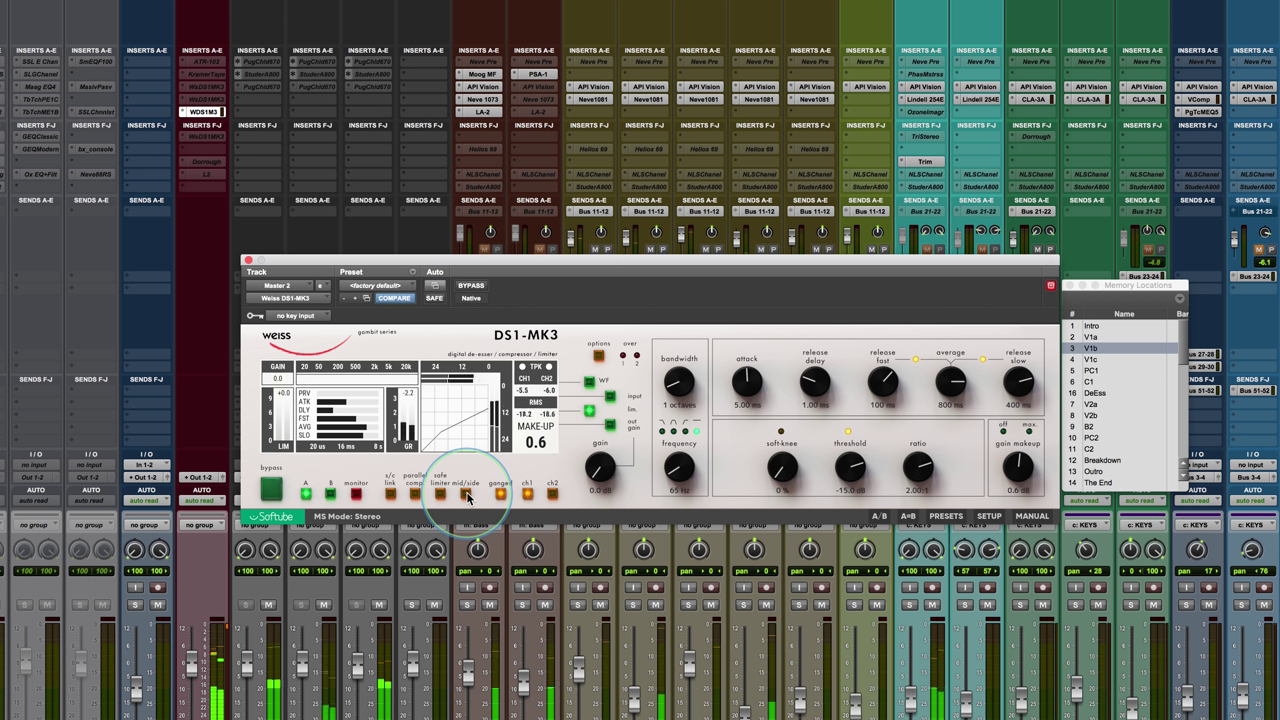
{"action": "left_click", "coordinate": [465, 494]}
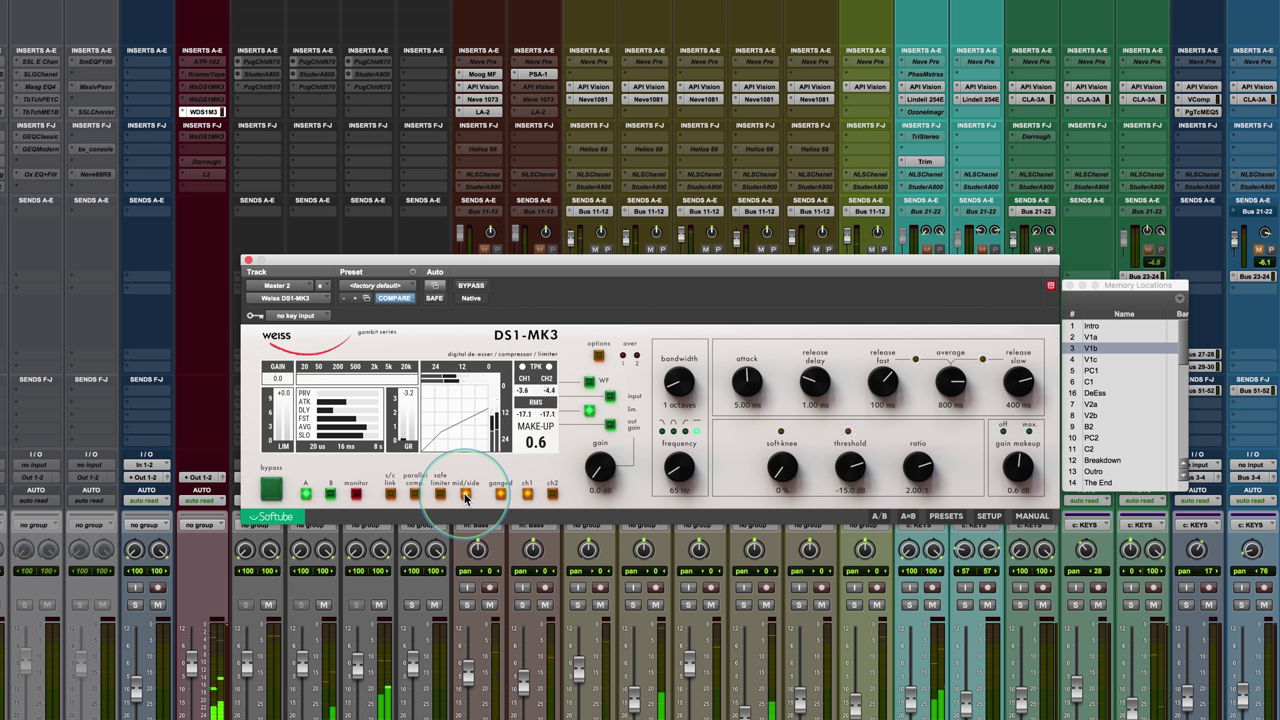
{"action": "left_click", "coordinate": [465, 494]}
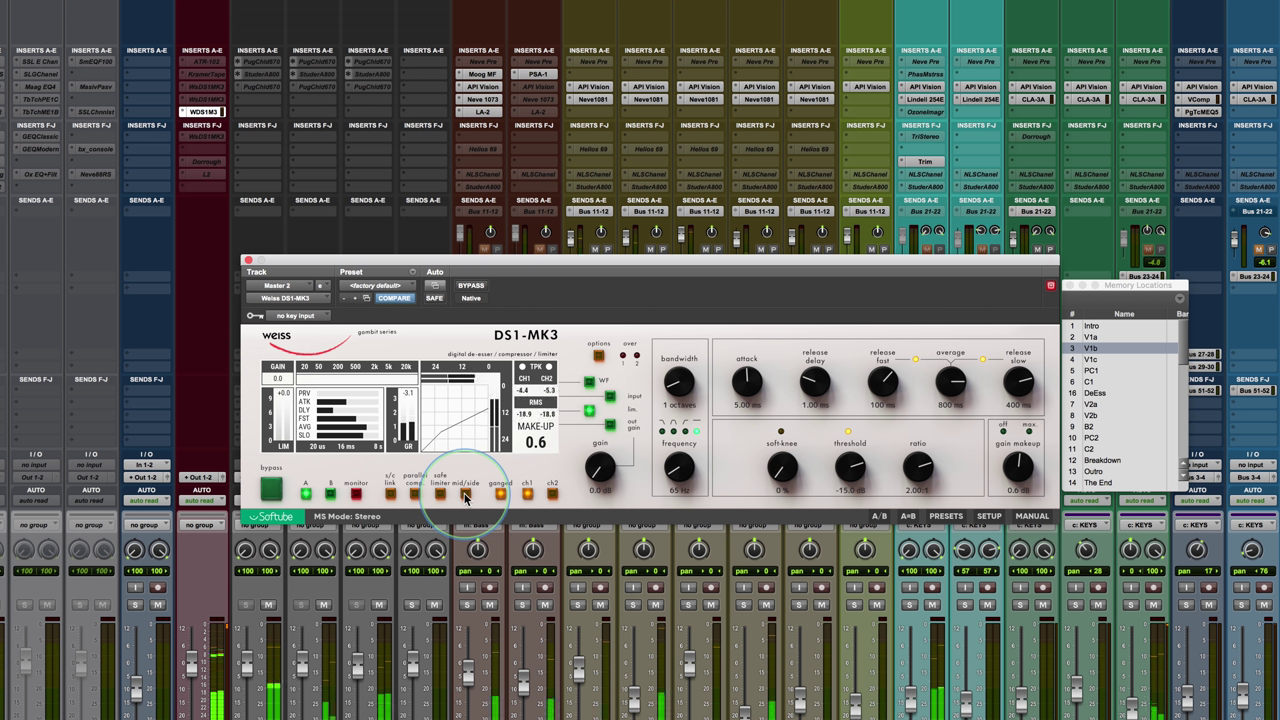
{"action": "left_click", "coordinate": [465, 494]}
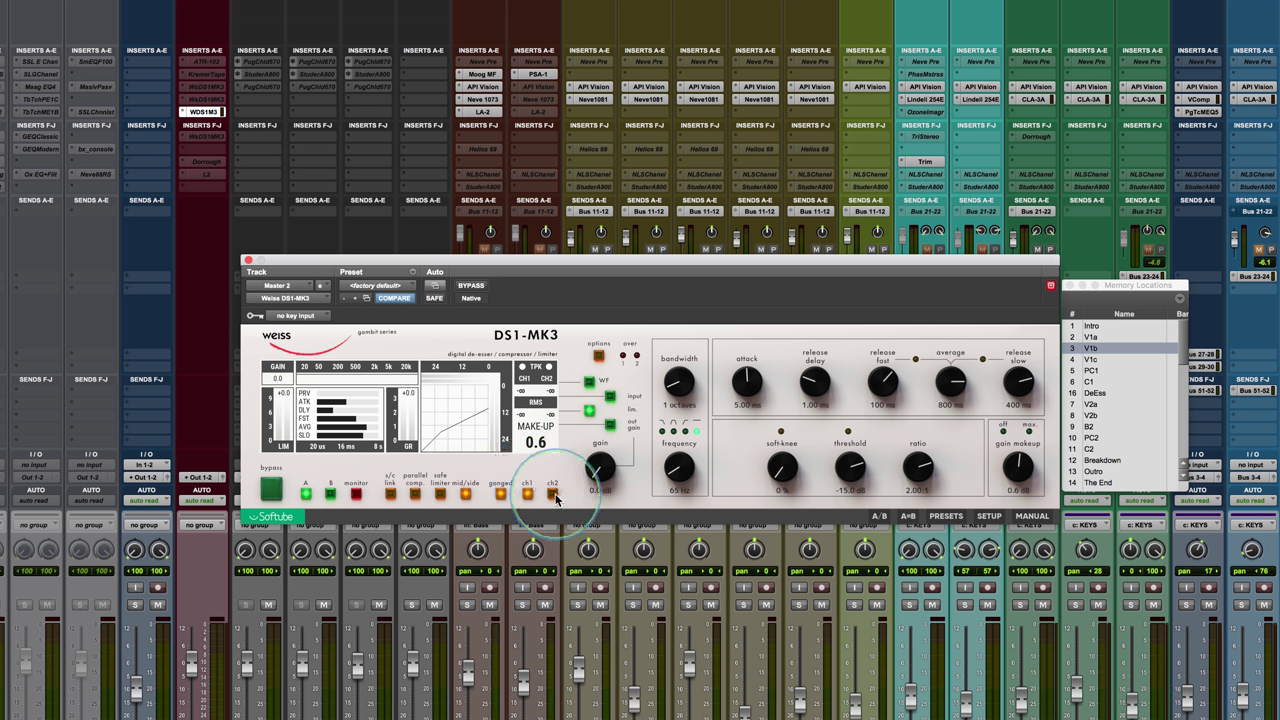
Lower the channel 2 threshold to -26.0 dB with the song playing, and compare the sound with the plug-in bypassed
{"action": "left_click", "coordinate": [552, 492]}
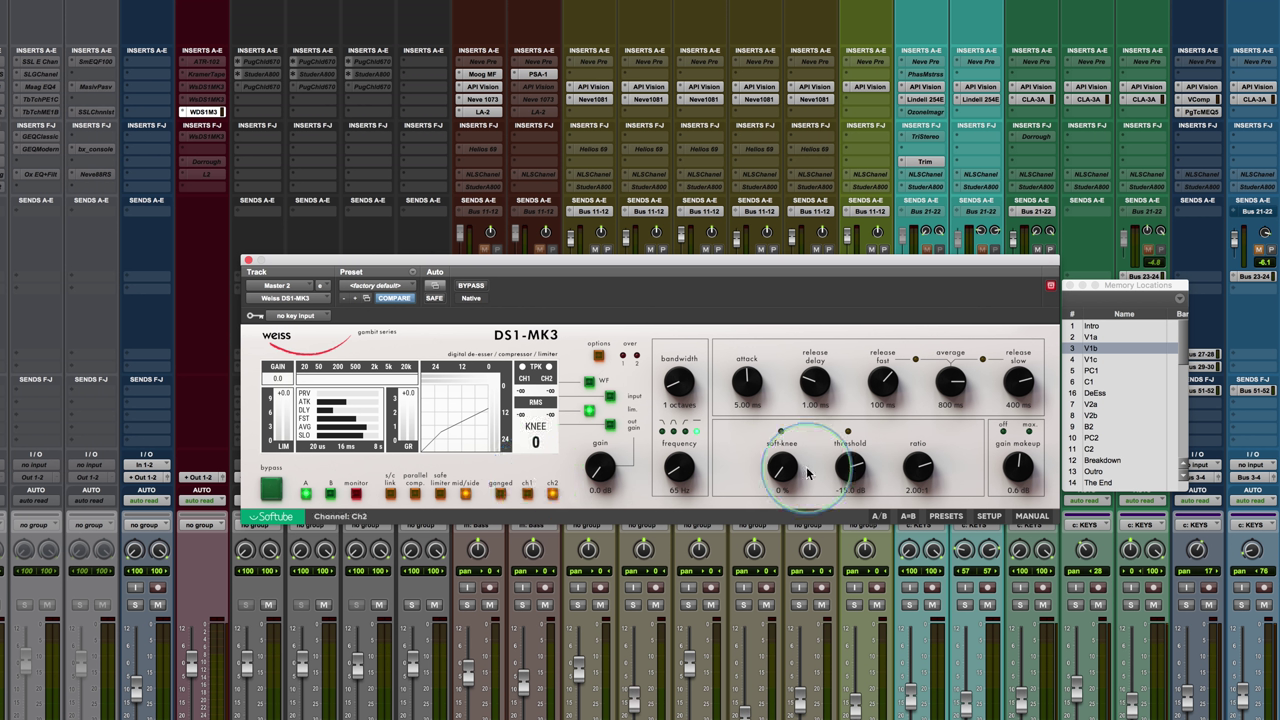
{"action": "left_click_drag", "start_coordinate": [838, 479], "coordinate": [845, 518]}
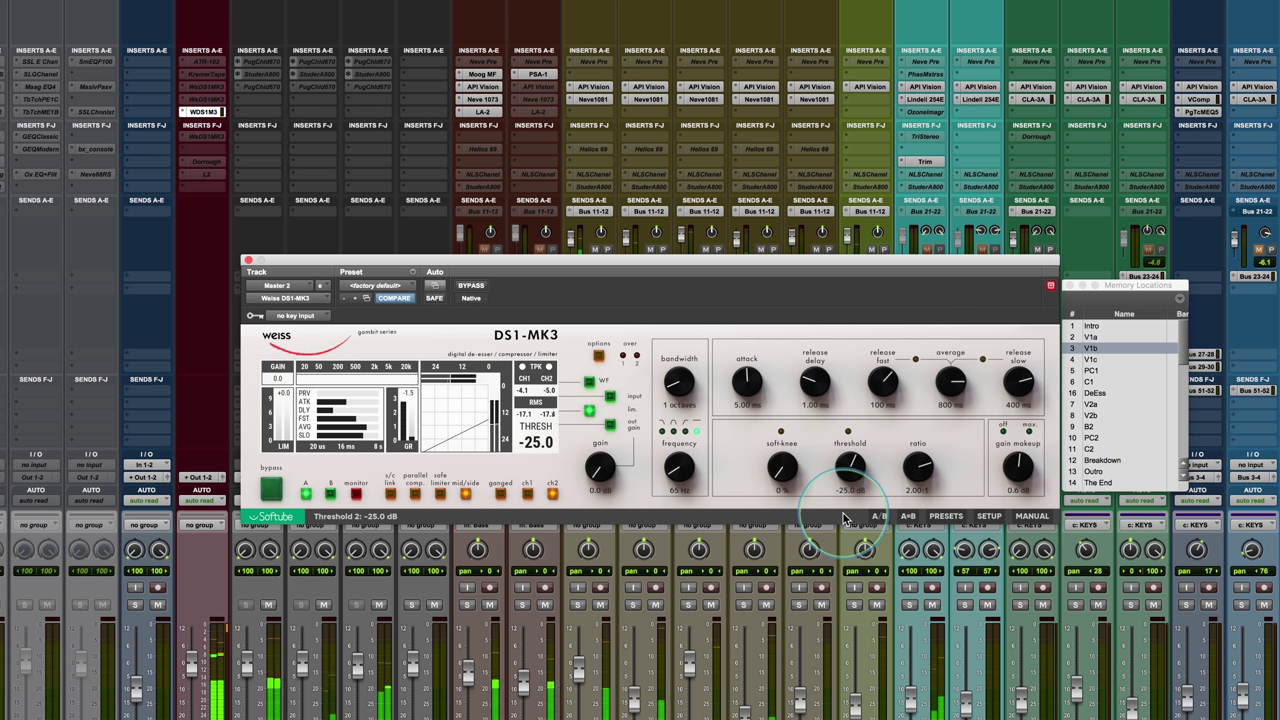
{"action": "left_click", "coordinate": [402, 422]}
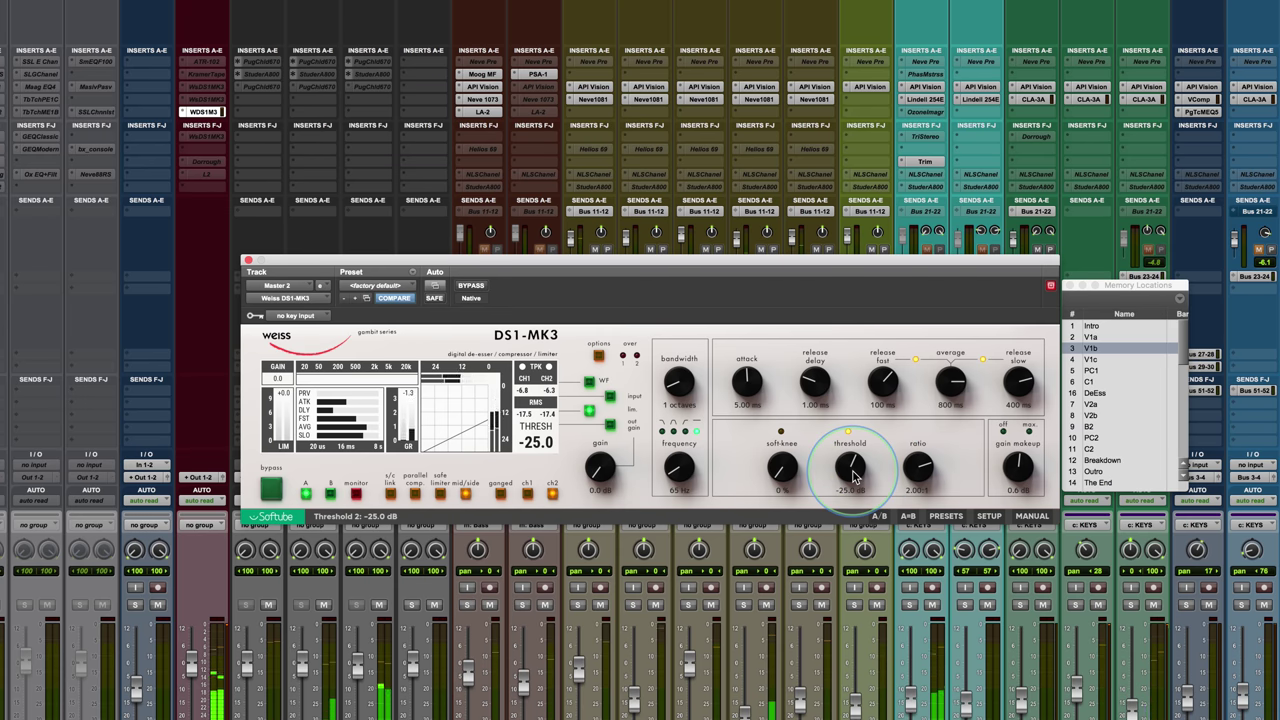
{"action": "scroll", "coordinate": [853, 477], "scroll_direction": "down", "scroll_amount": 1}
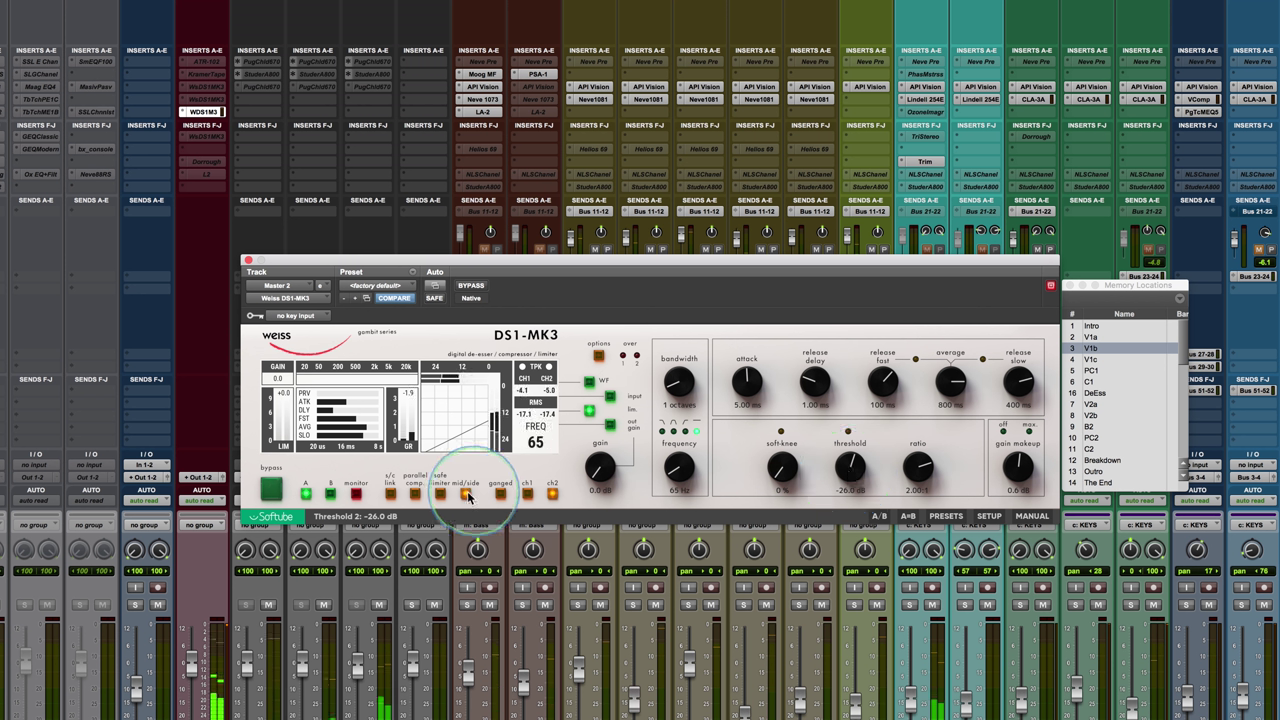
{"action": "left_click", "coordinate": [473, 287]}
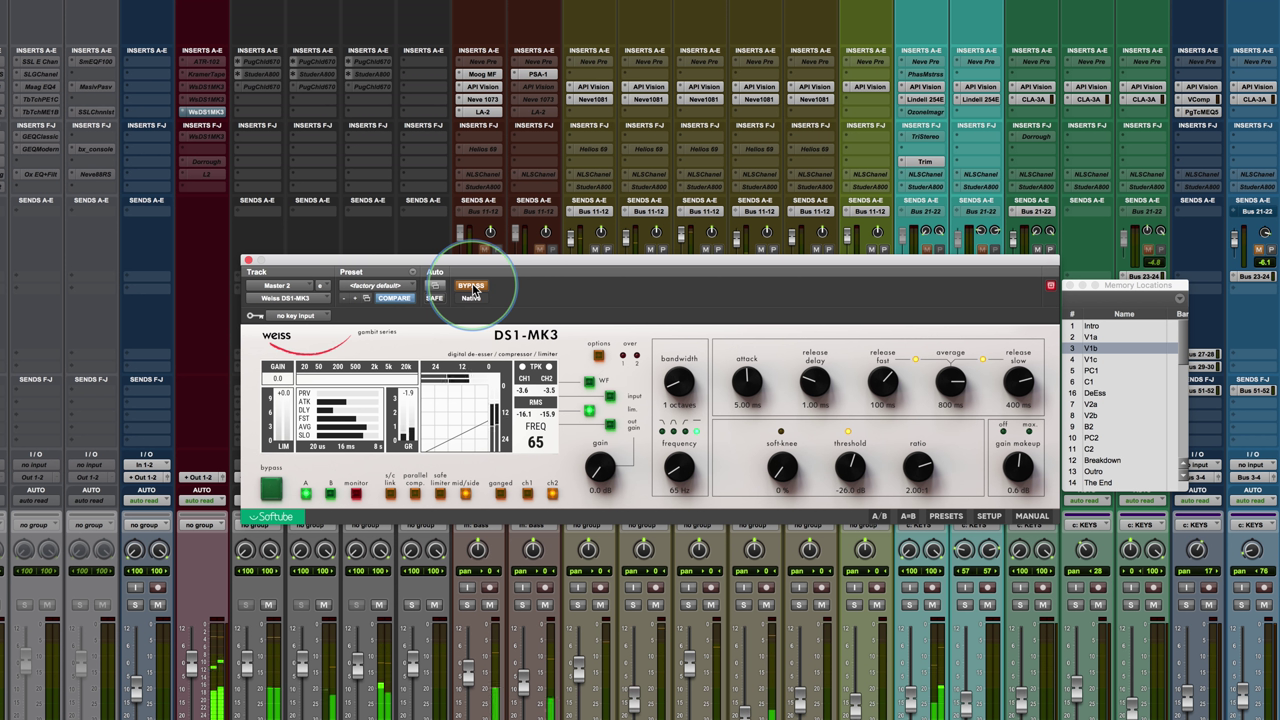
{"action": "left_click", "coordinate": [473, 287]}
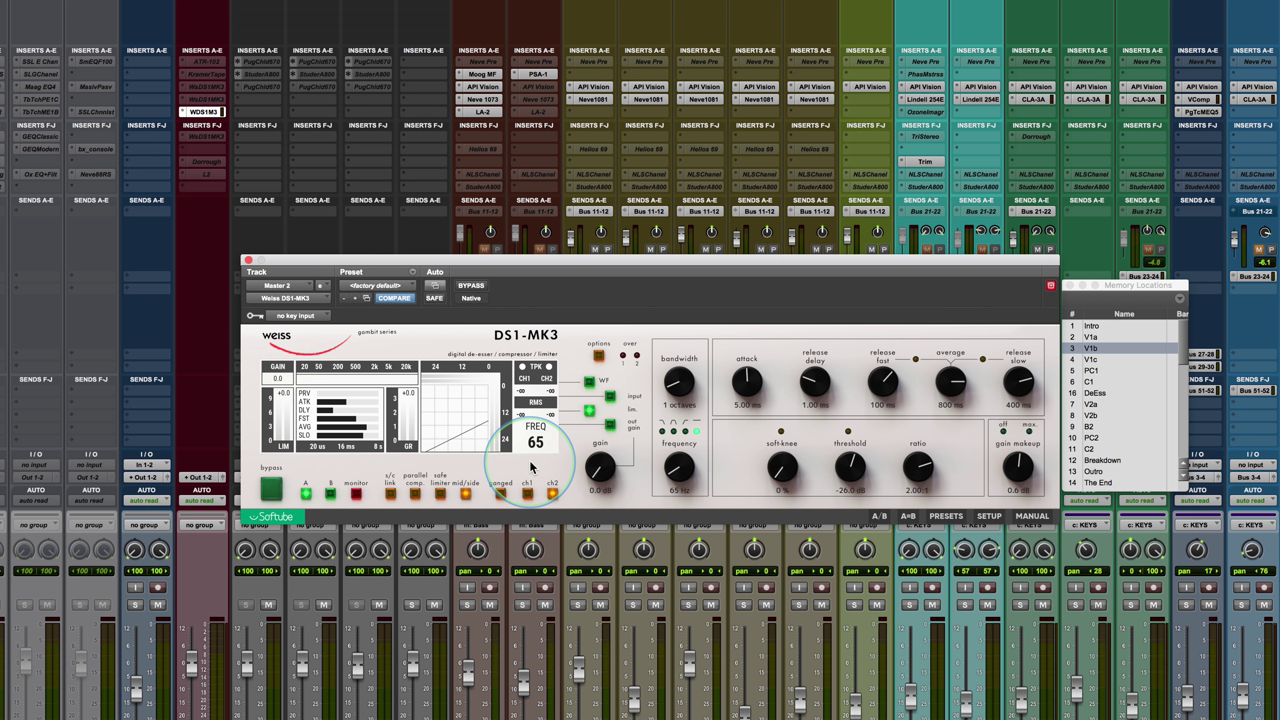
Look at the plug-in's options page and compare its A and B settings, returning to A
{"action": "left_click", "coordinate": [597, 355]}
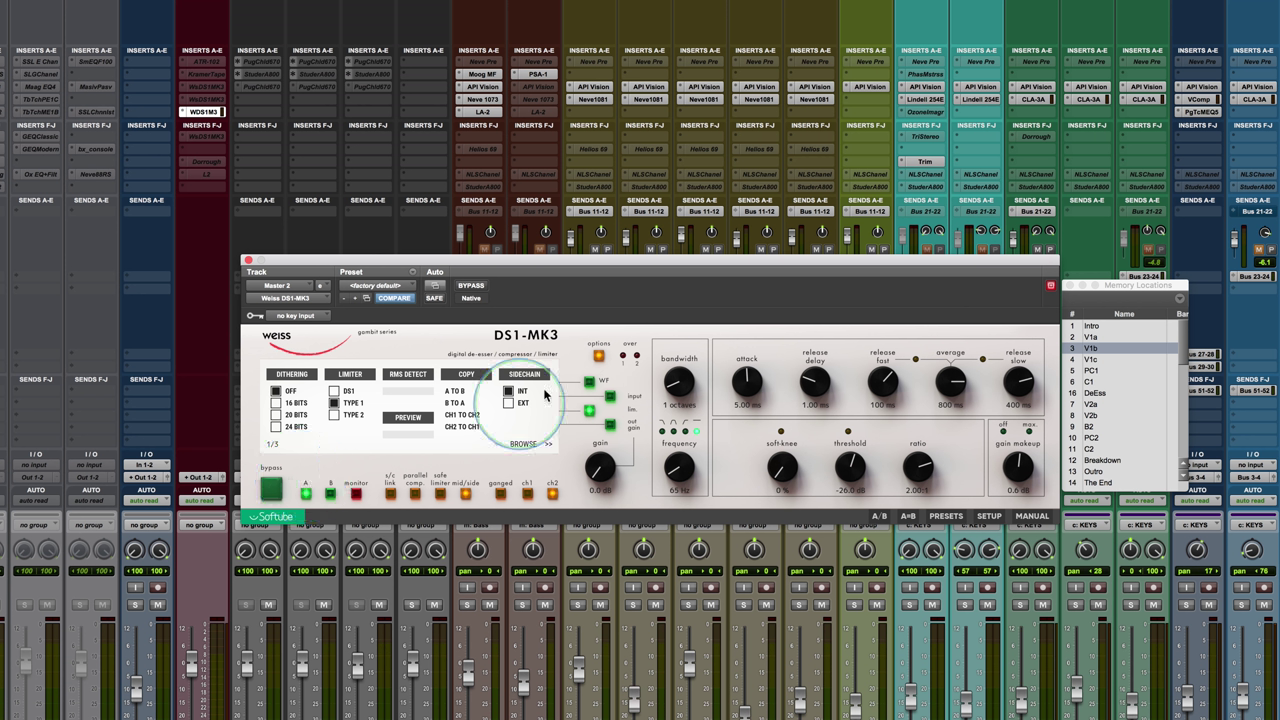
{"action": "left_click", "coordinate": [598, 355]}
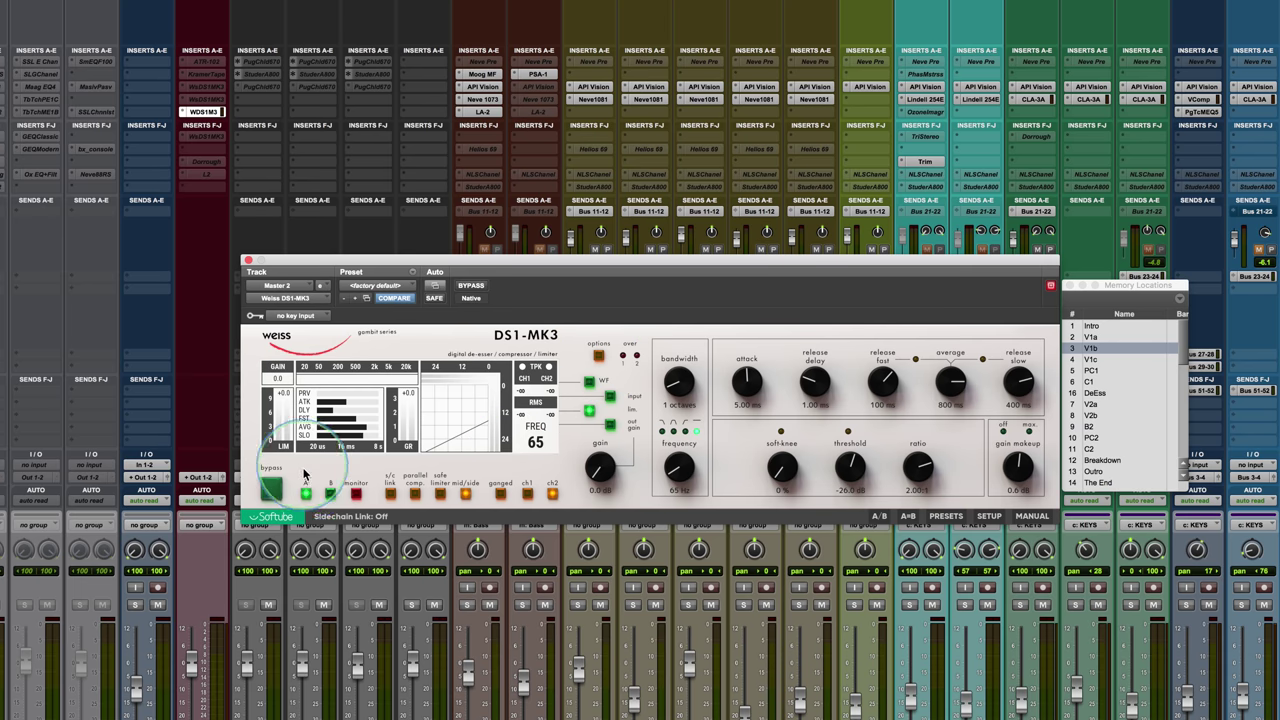
{"action": "left_click", "coordinate": [328, 494]}
{"action": "left_click", "coordinate": [306, 494]}
{"action": "left_click", "coordinate": [330, 494]}
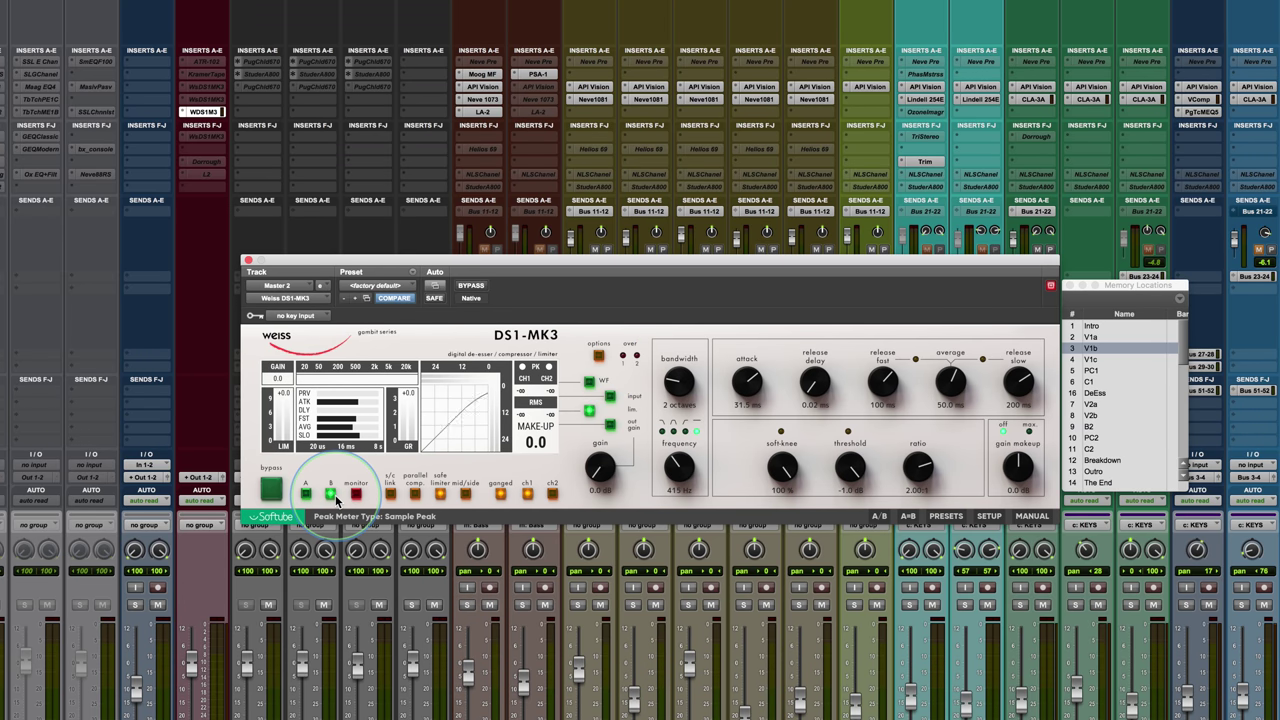
{"action": "left_click", "coordinate": [306, 494]}
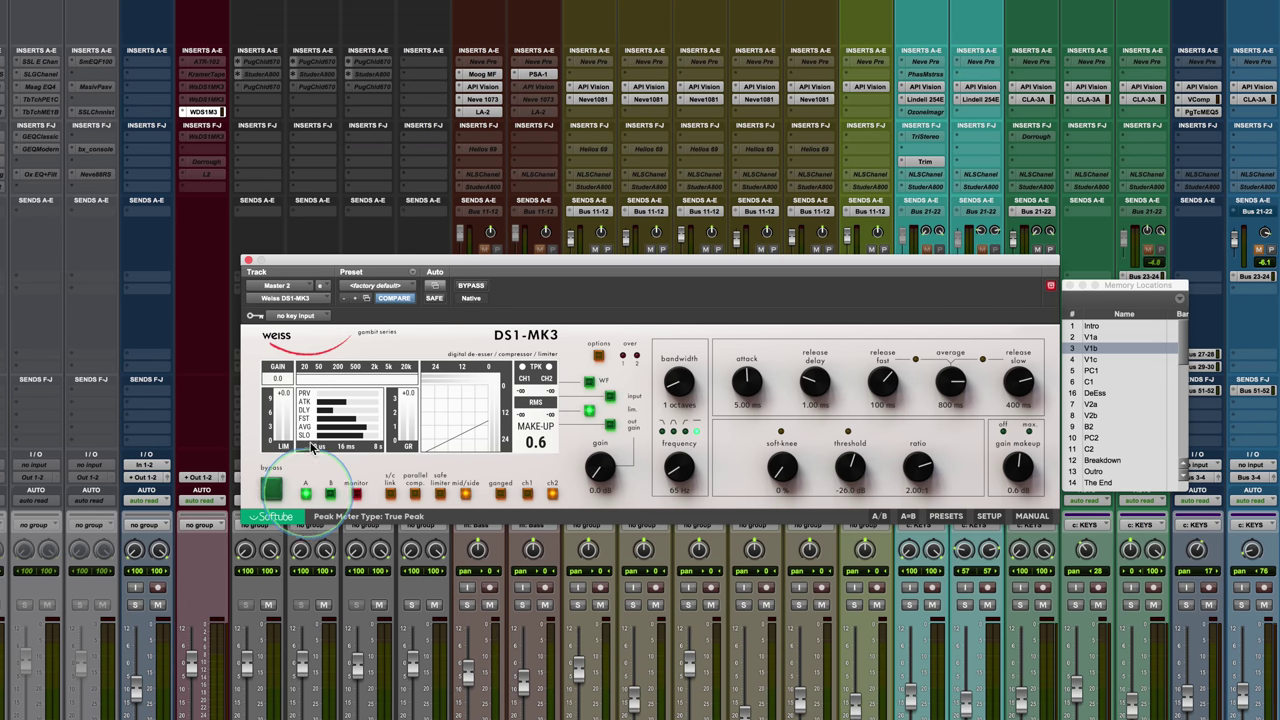
Deactivate the master track's Weiss DS1-MK3 in insert E, and activate and open the instance in insert D
{"action": "left_click_drag", "start_coordinate": [205, 113], "coordinate": [205, 103]}
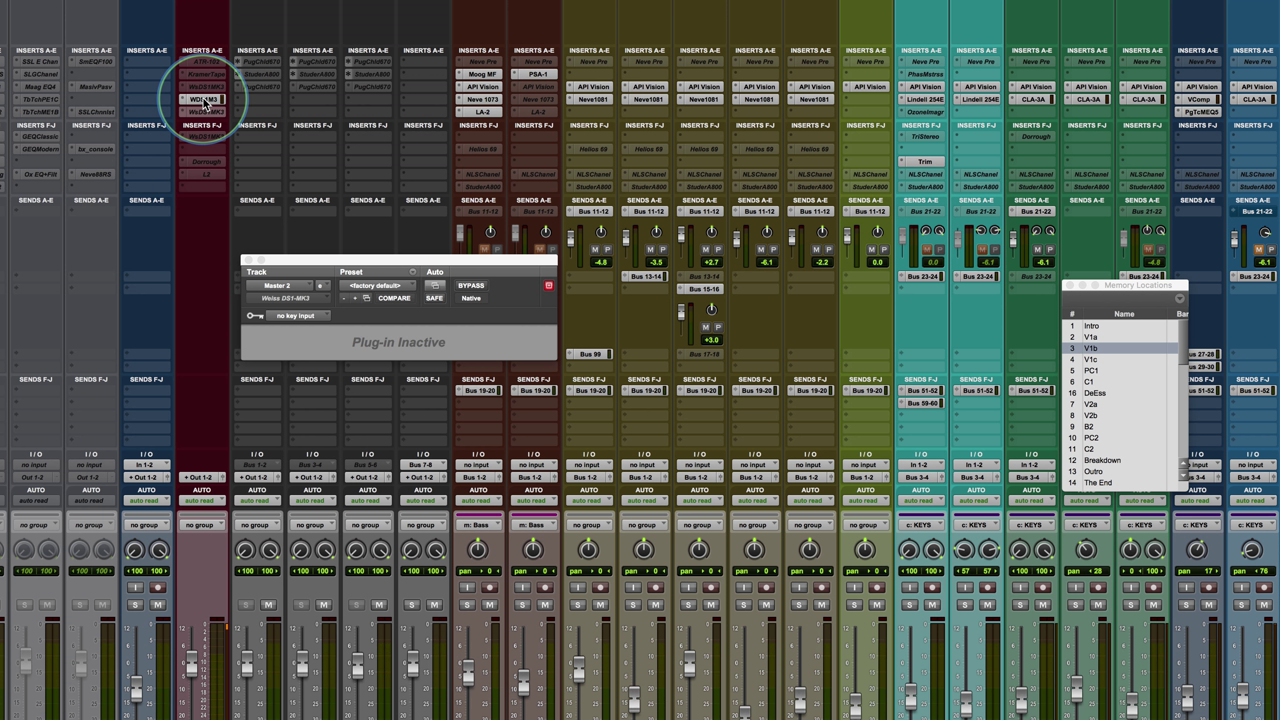
{"action": "left_click_drag", "start_coordinate": [205, 103], "coordinate": [207, 104]}
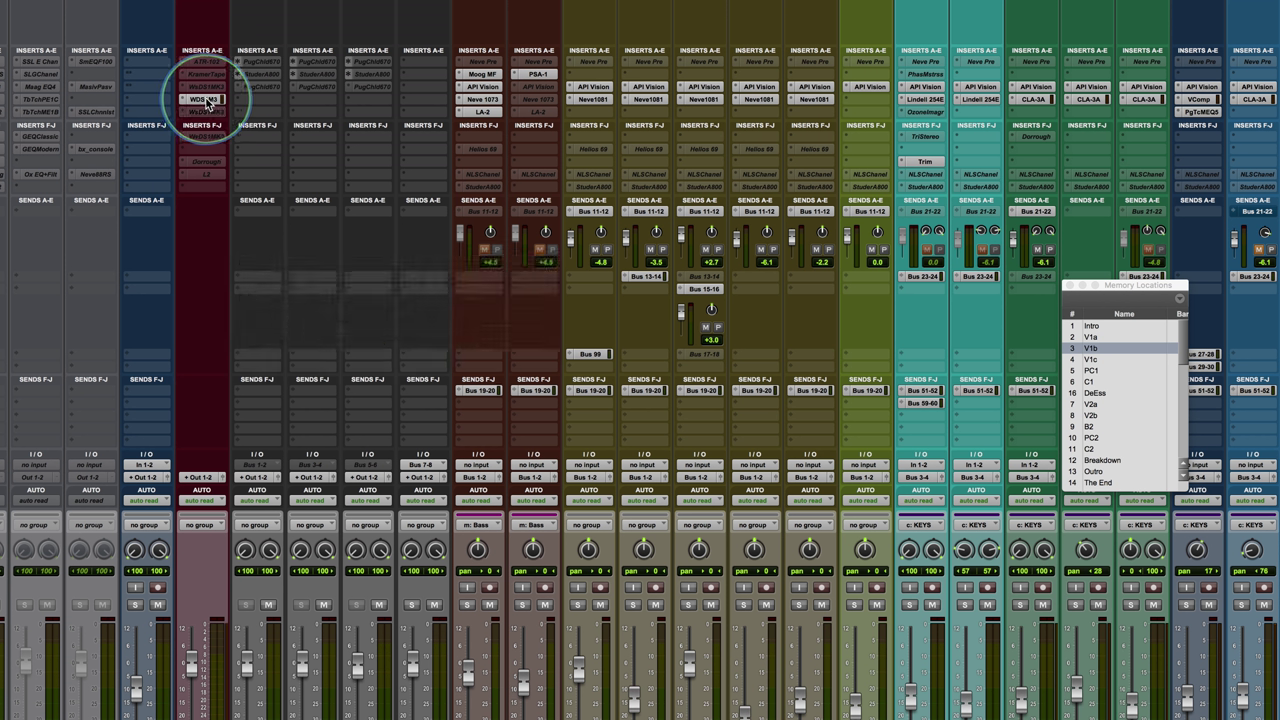
{"action": "left_click", "coordinate": [207, 103]}
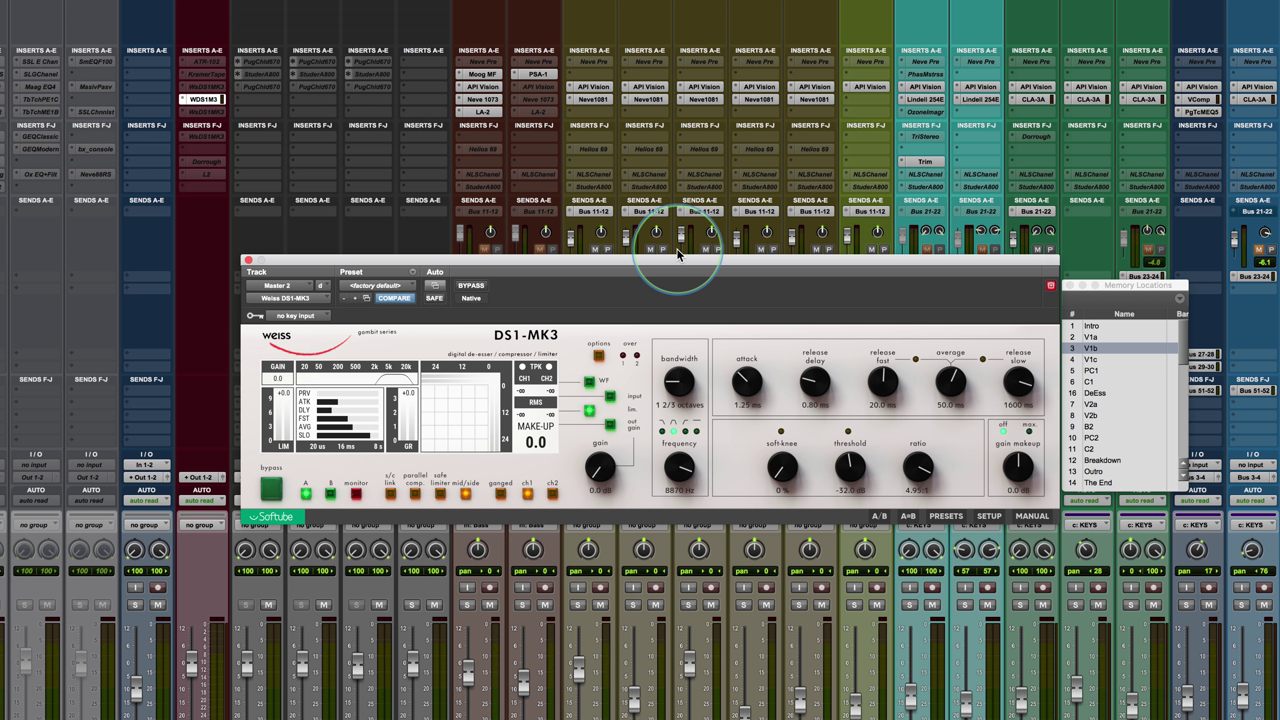
Recall the DeEss memory location and play the song from there
{"action": "mouse_move", "coordinate": [375, 395]}
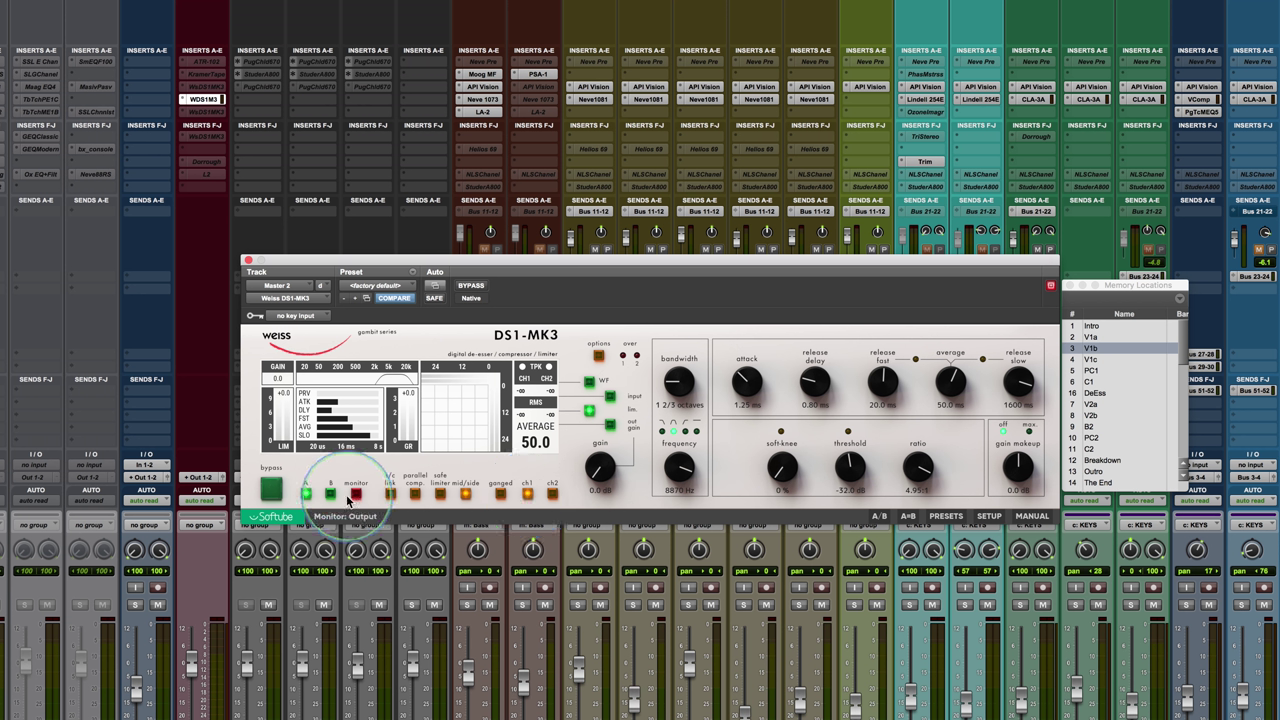
{"action": "left_click", "coordinate": [1100, 393]}
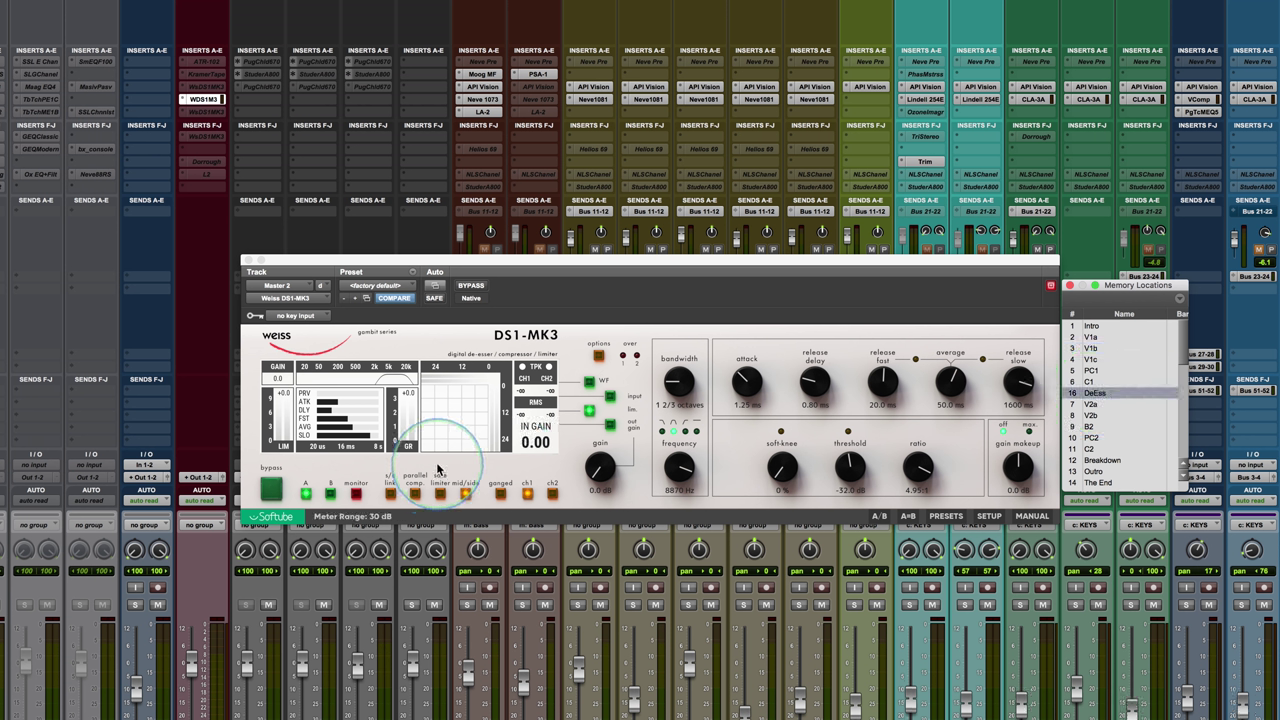
{"action": "key", "text": "space"}
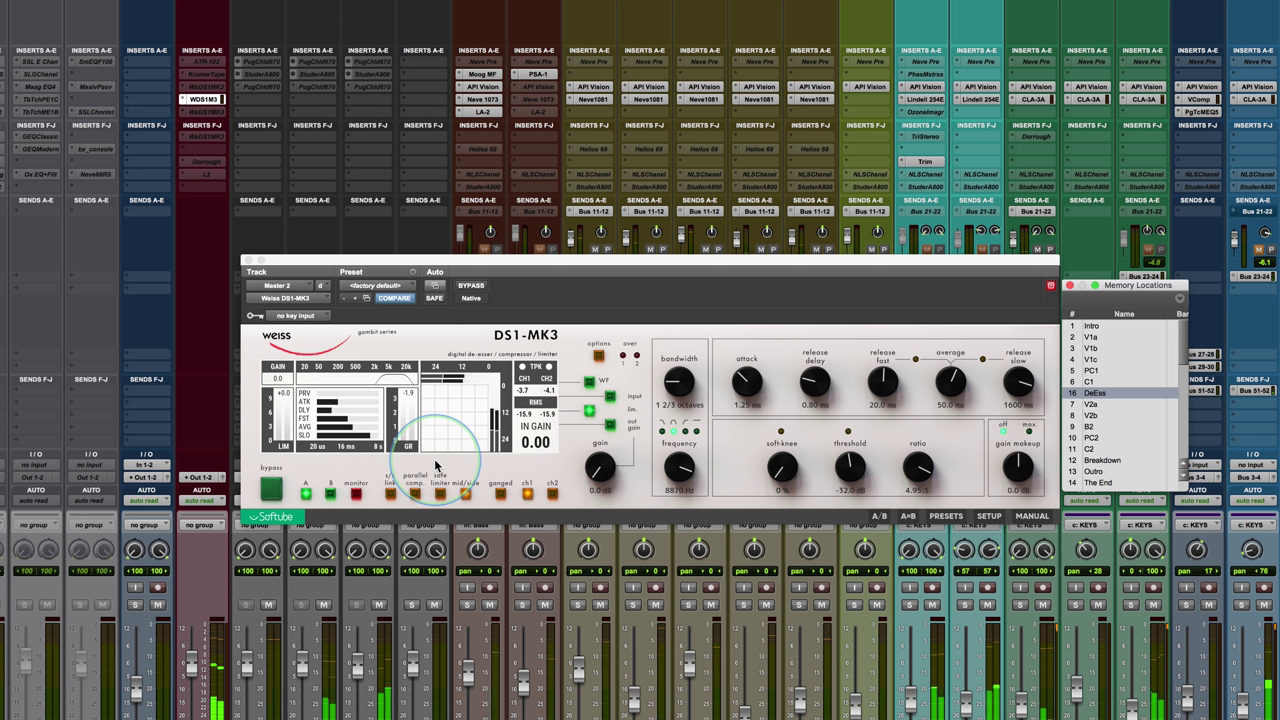
Compare the playing section with the plug-in bypassed, and examine the de-esser's attack and soft-knee settings
{"action": "left_click", "coordinate": [474, 286]}
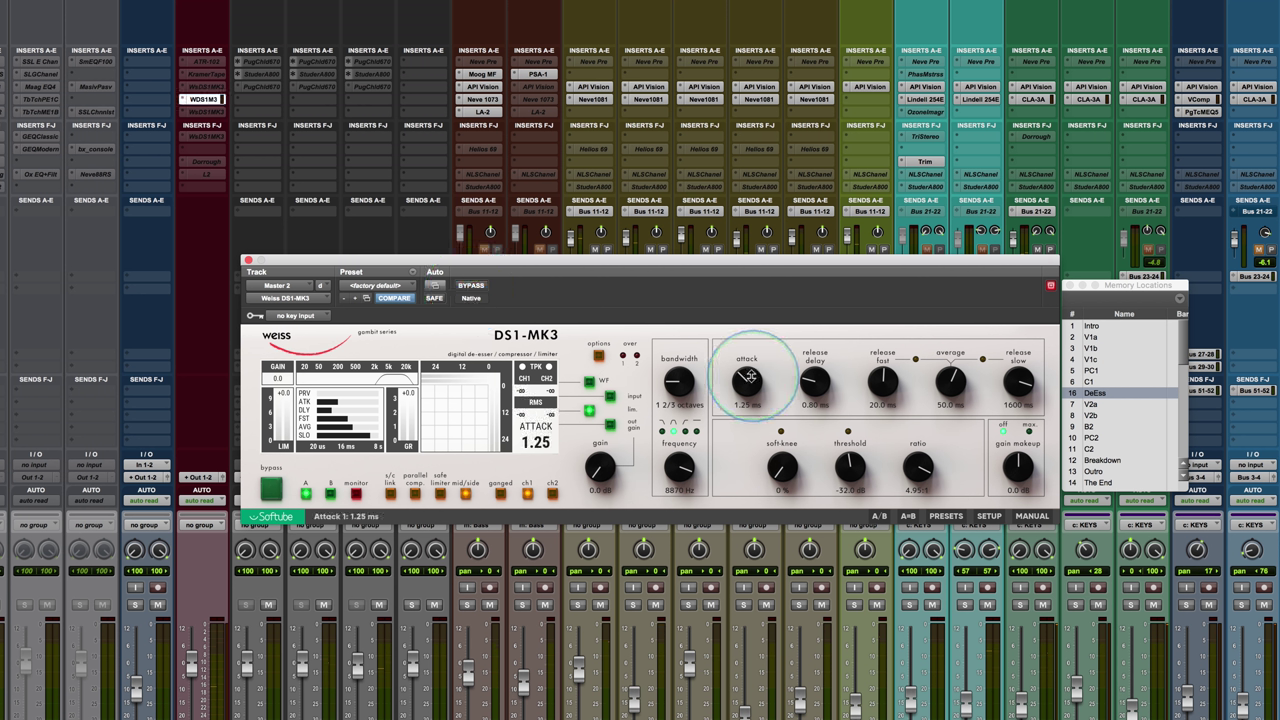
{"action": "mouse_move", "coordinate": [735, 385]}
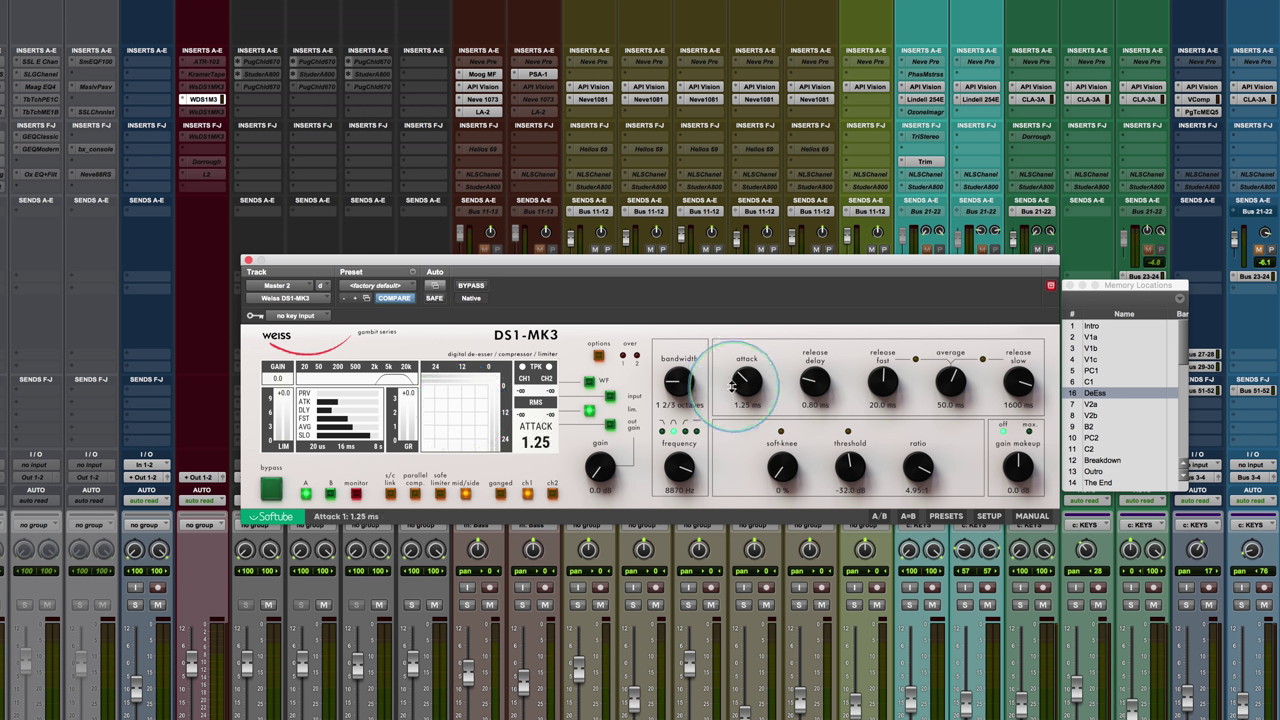
{"action": "mouse_move", "coordinate": [767, 450]}
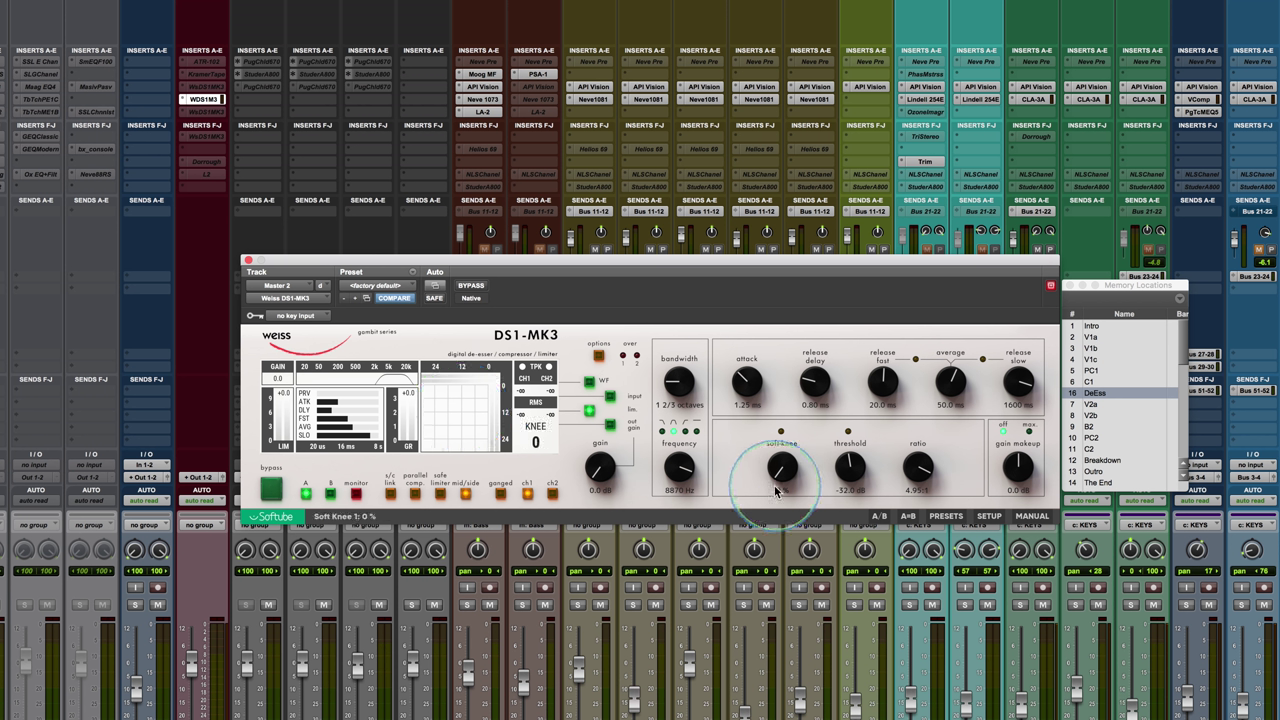
{"action": "mouse_move", "coordinate": [695, 428]}
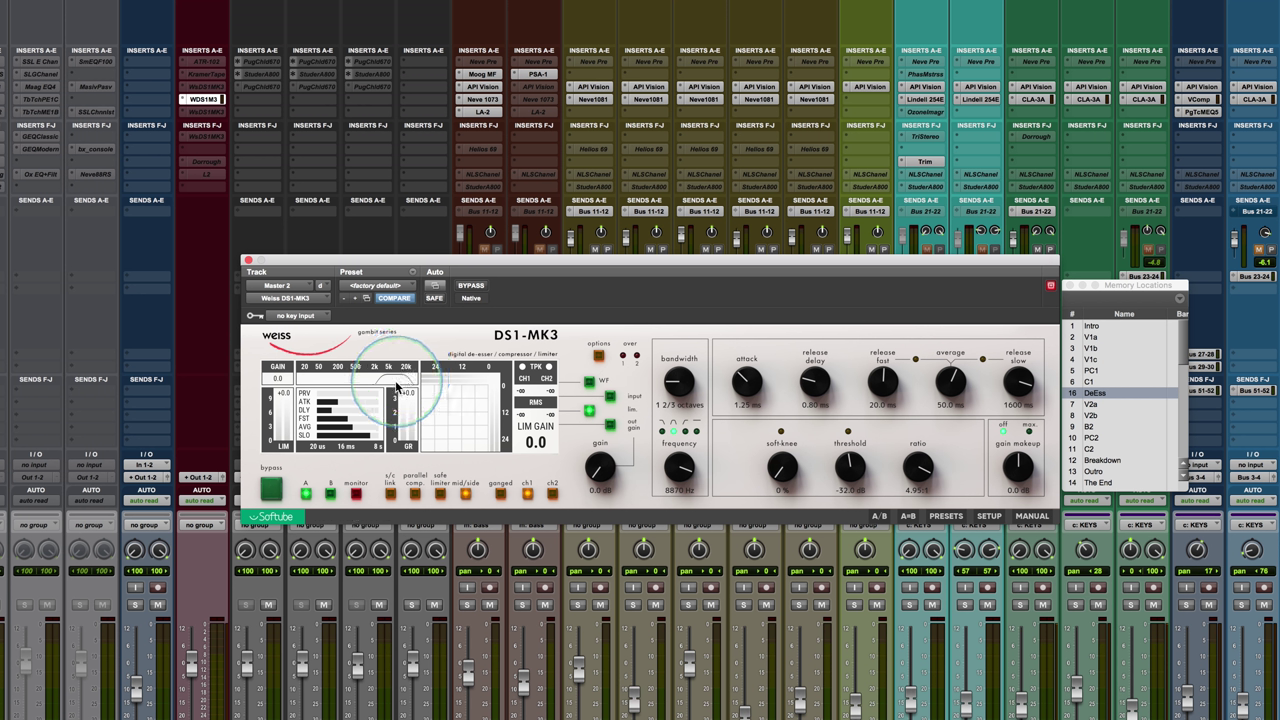
Try a center frequency of 9397 Hz and other bandwidths on channel 1, returning to 8870 Hz and 1 2/3 octaves
{"action": "mouse_move", "coordinate": [676, 468]}
{"action": "left_mouse_down"}
{"action": "mouse_move", "coordinate": [676, 488]}
{"action": "mouse_move", "coordinate": [676, 468]}
{"action": "left_mouse_up"}
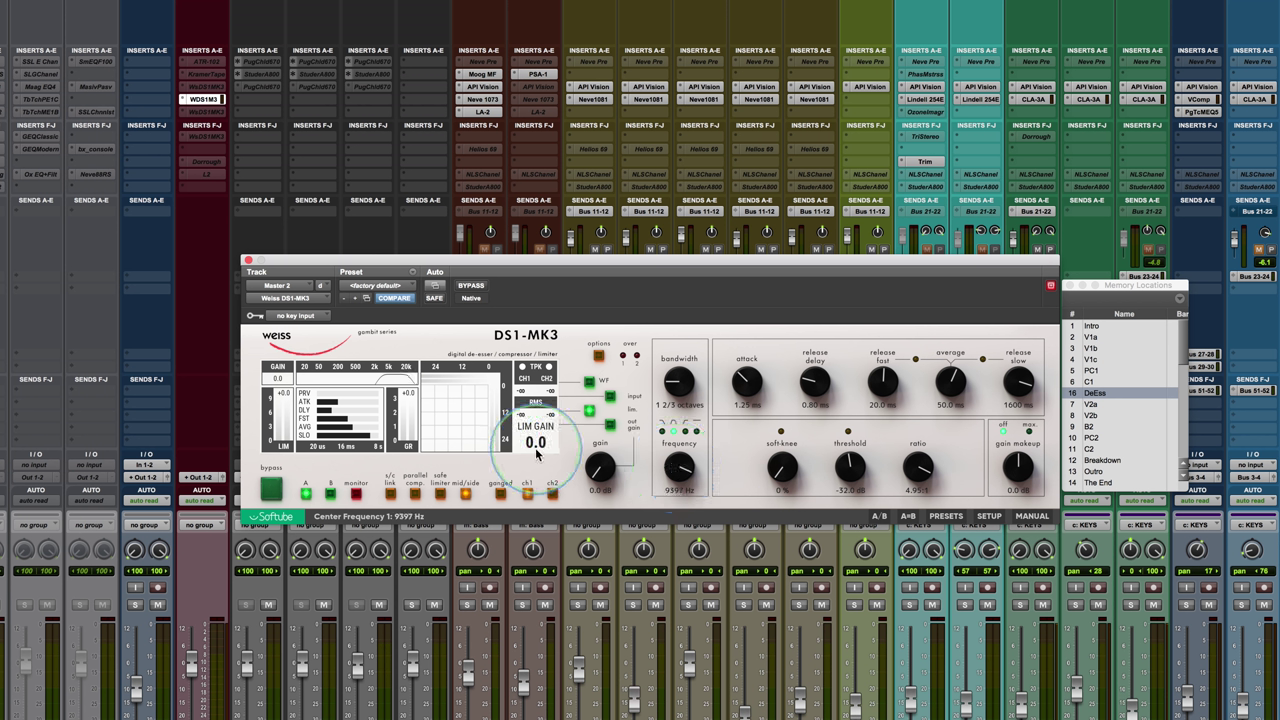
{"action": "left_click", "coordinate": [678, 474], "text": "alt"}
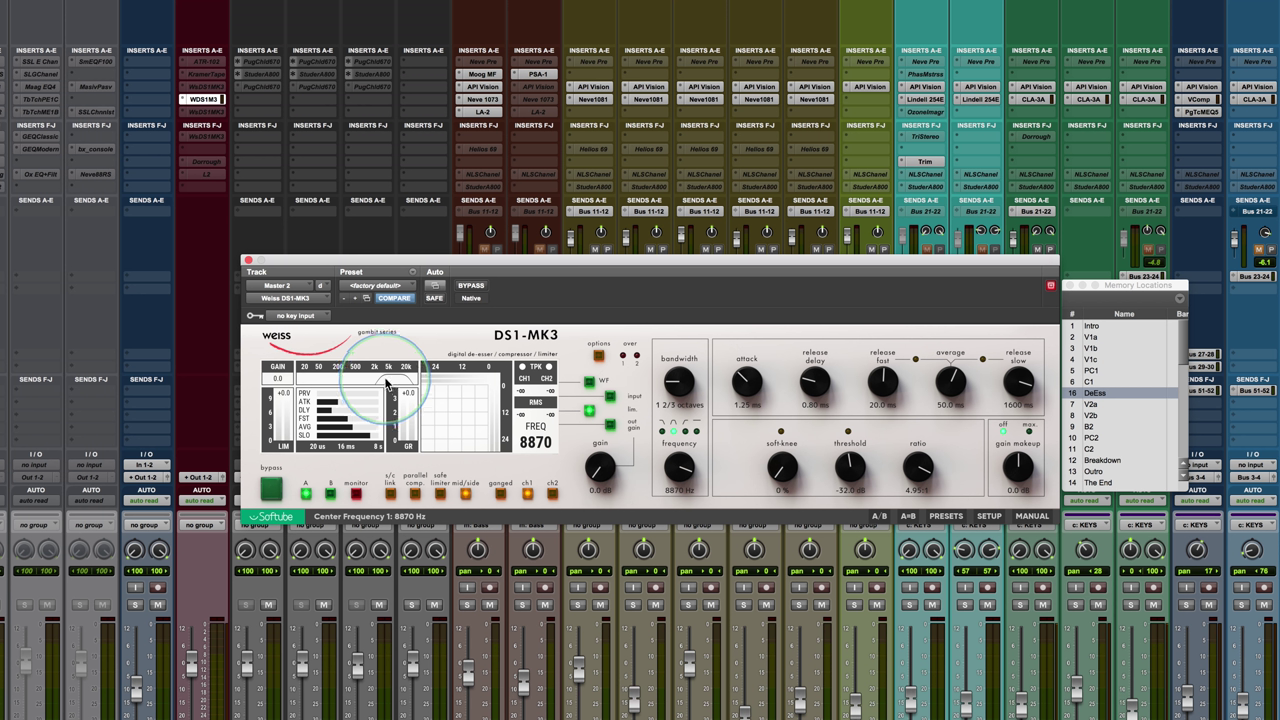
{"action": "left_click", "coordinate": [662, 432]}
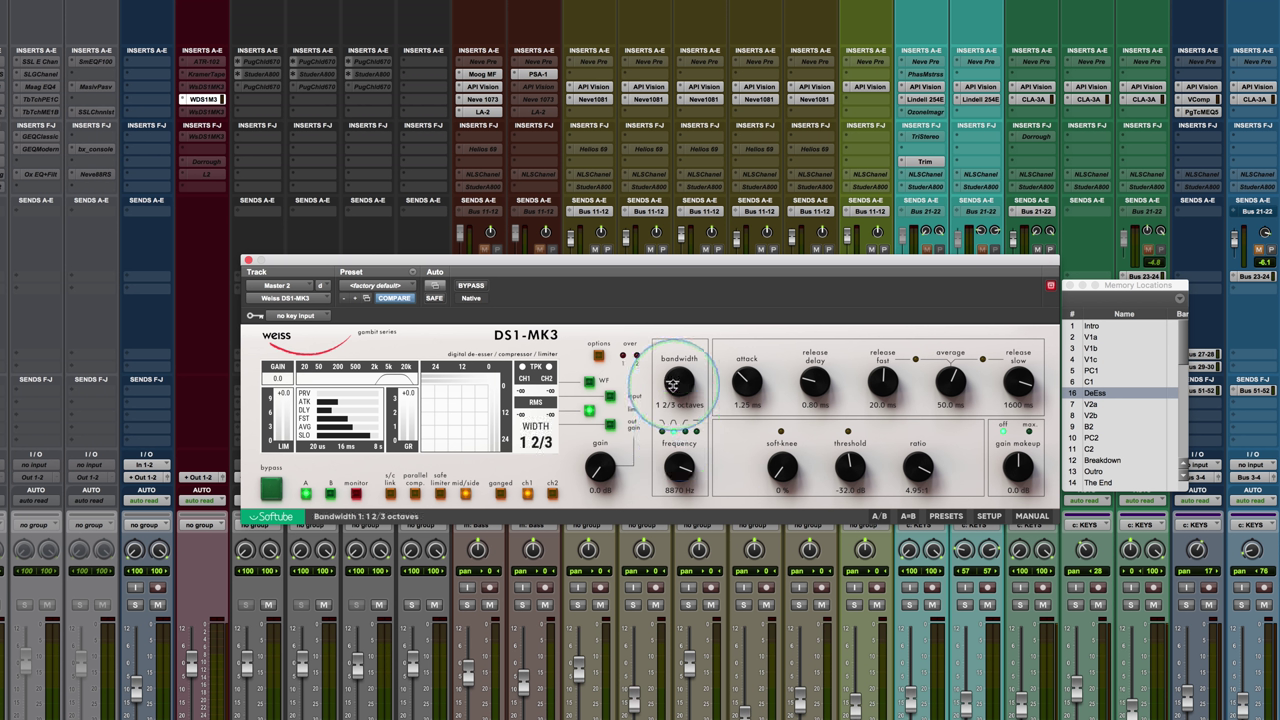
{"action": "scroll", "coordinate": [674, 383], "scroll_direction": "up", "scroll_amount": 6}
{"action": "scroll", "coordinate": [675, 380], "scroll_direction": "down", "scroll_amount": 4}
{"action": "left_click_drag", "start_coordinate": [675, 380], "coordinate": [675, 386]}
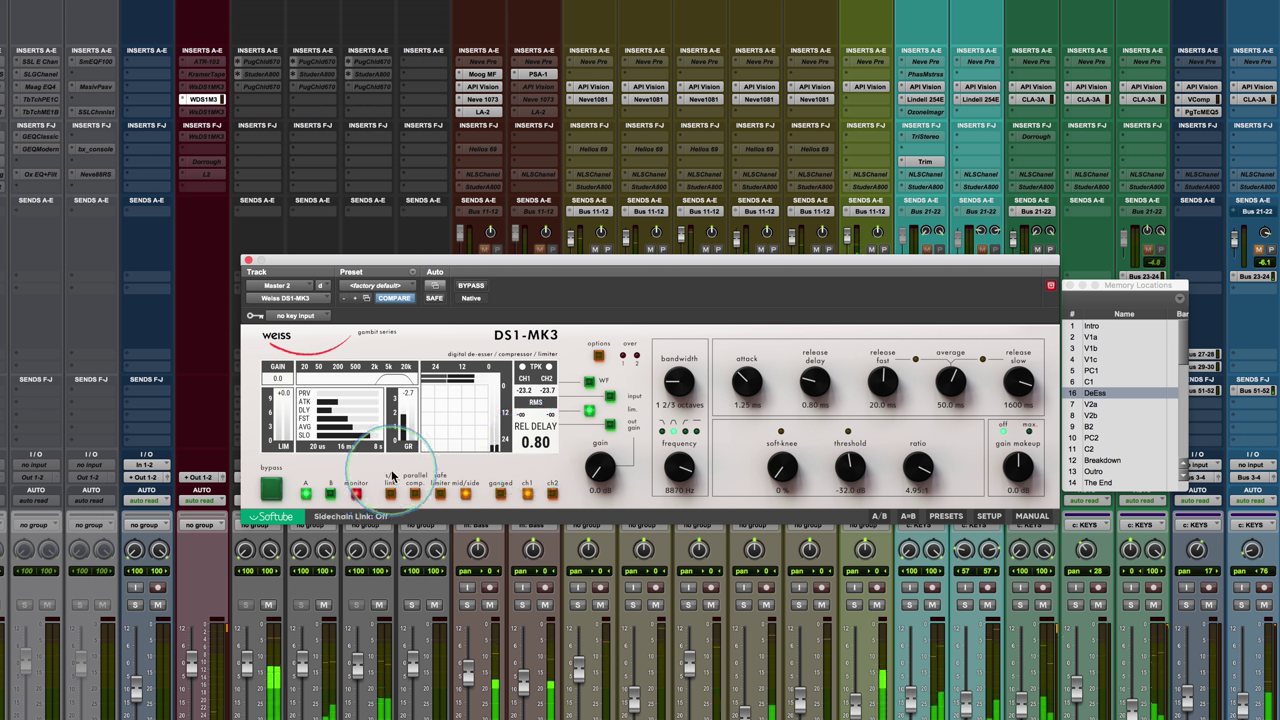
Turn off the de-esser's monitor function and raise the channel 1 ratio to 10:1
{"action": "left_click", "coordinate": [357, 494]}
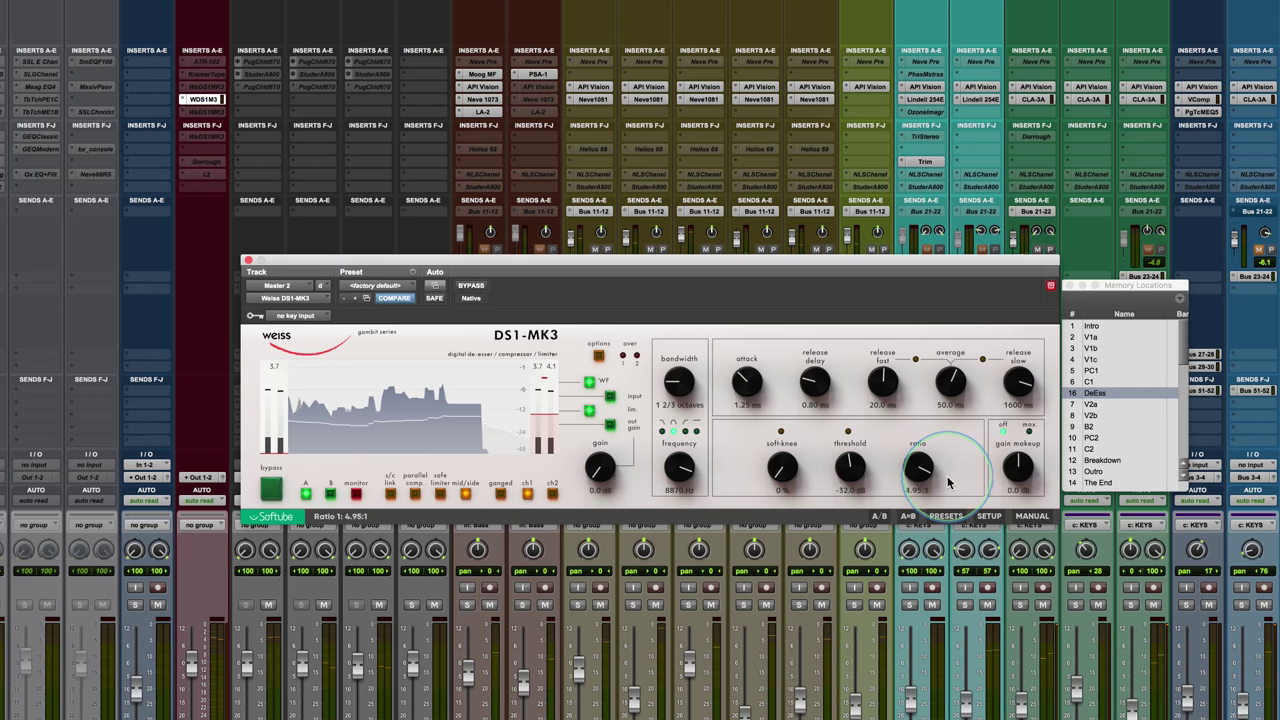
{"action": "scroll", "coordinate": [912, 466], "scroll_direction": "up", "scroll_amount": 5}
{"action": "scroll", "coordinate": [909, 462], "scroll_direction": "up", "scroll_amount": 6}
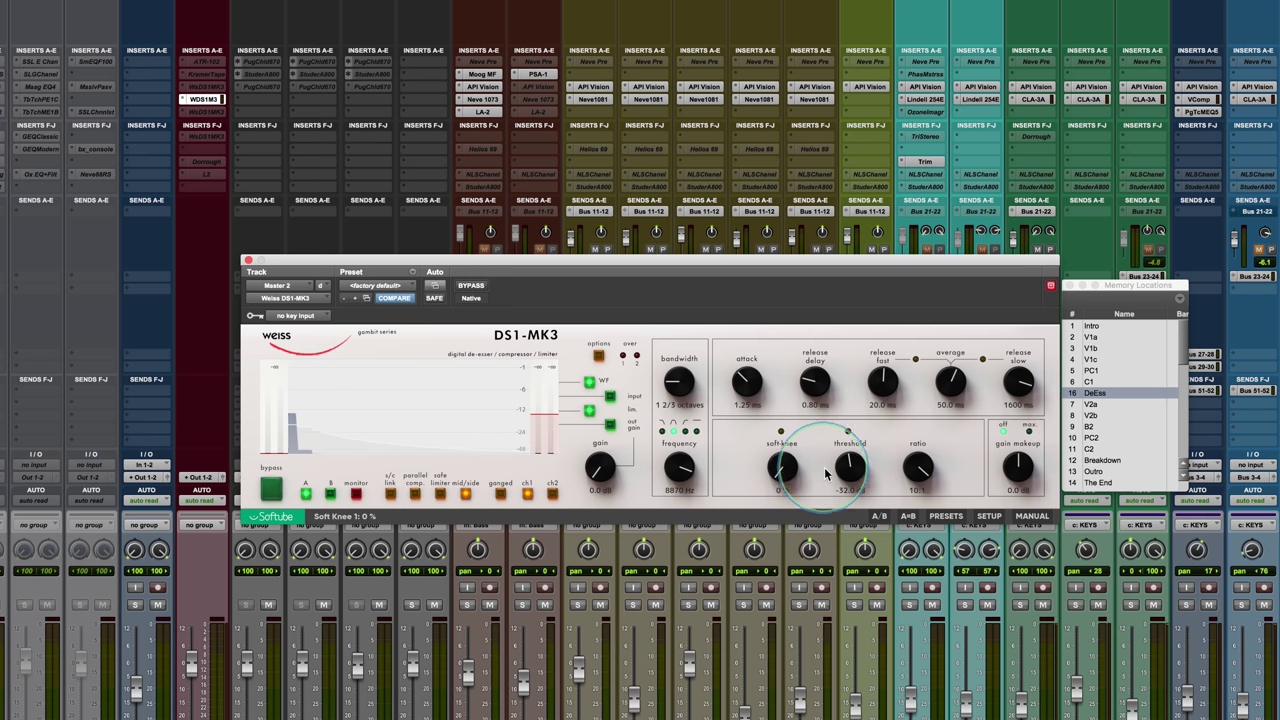
Set the channel 1 soft knee to 20 % and the threshold to -31.0 dB
{"action": "left_click_drag", "start_coordinate": [850, 470], "coordinate": [841, 476]}
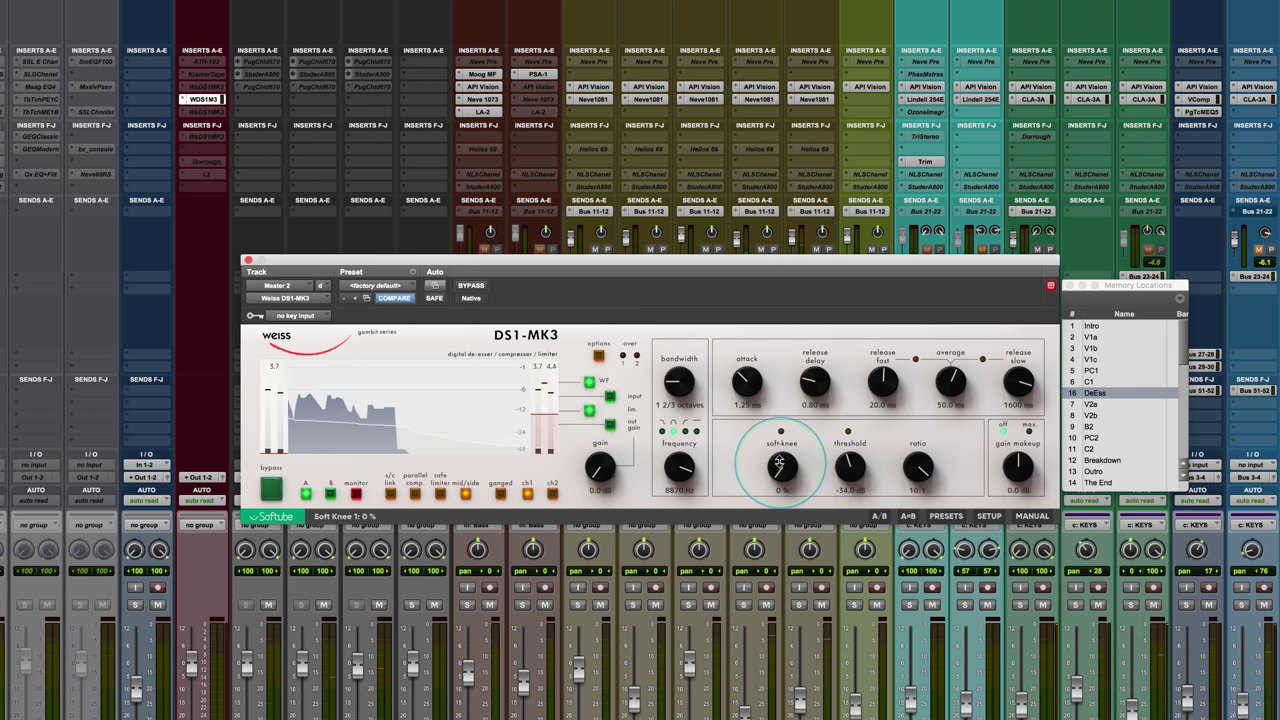
{"action": "left_click_drag", "start_coordinate": [781, 449], "coordinate": [773, 405]}
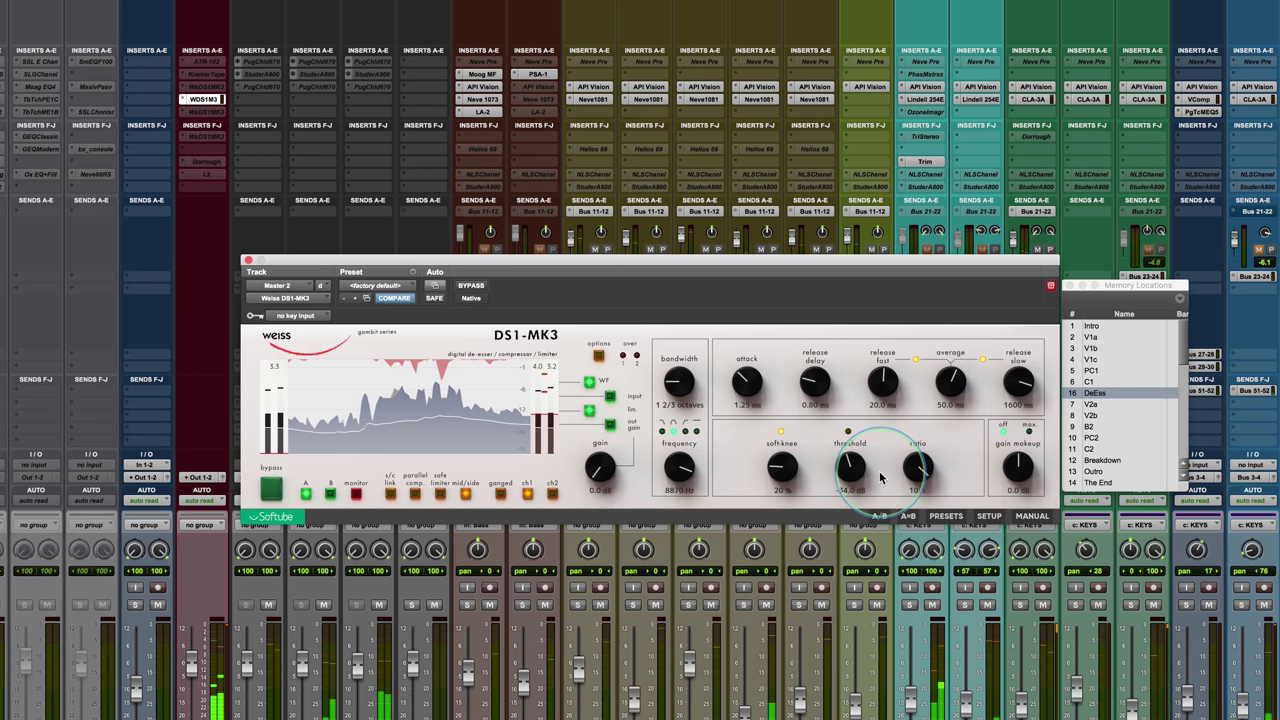
{"action": "mouse_move", "coordinate": [842, 470]}
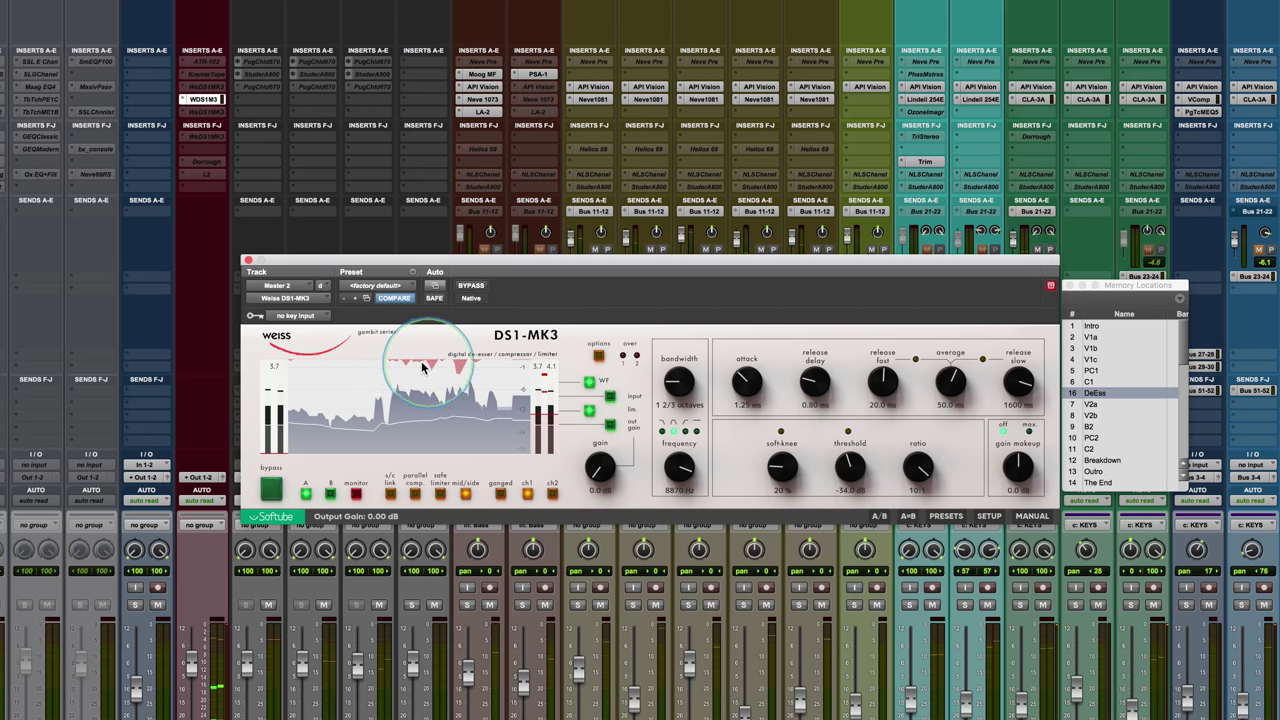
{"action": "left_click_drag", "start_coordinate": [843, 470], "coordinate": [843, 463]}
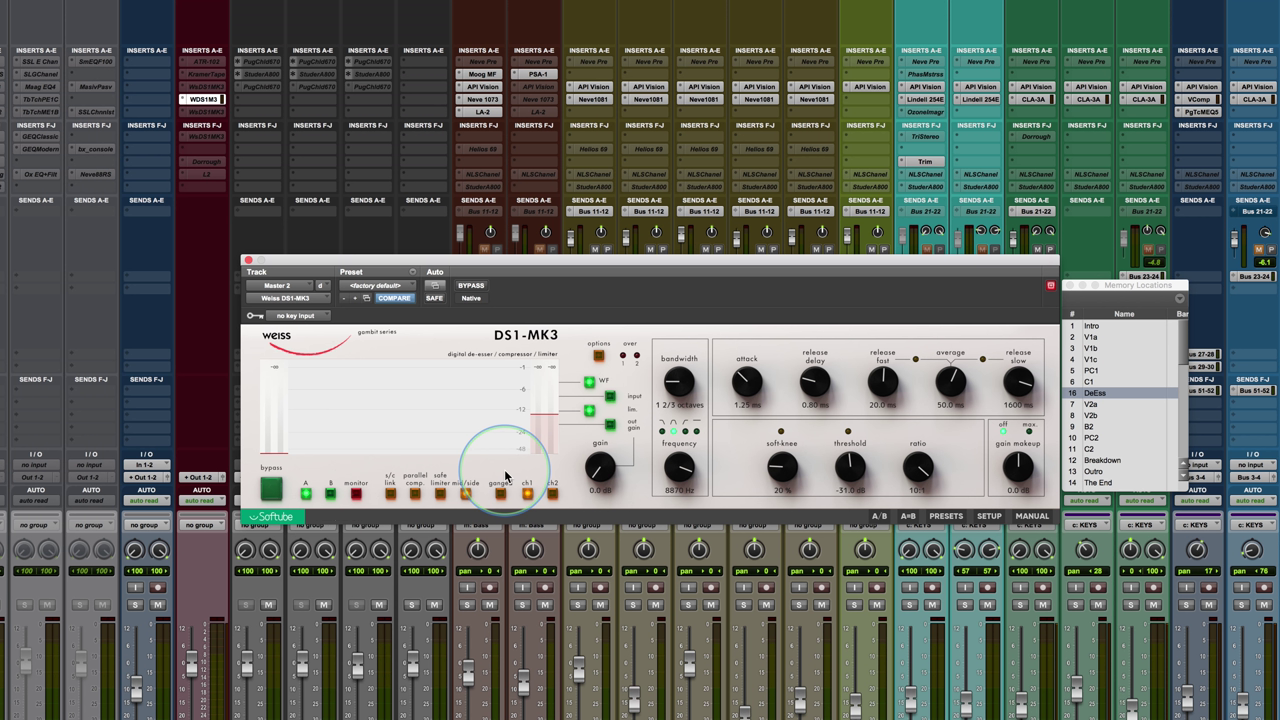
Set the channel 1 gain makeup to 0.6 dB manually
{"action": "left_click", "coordinate": [550, 494]}
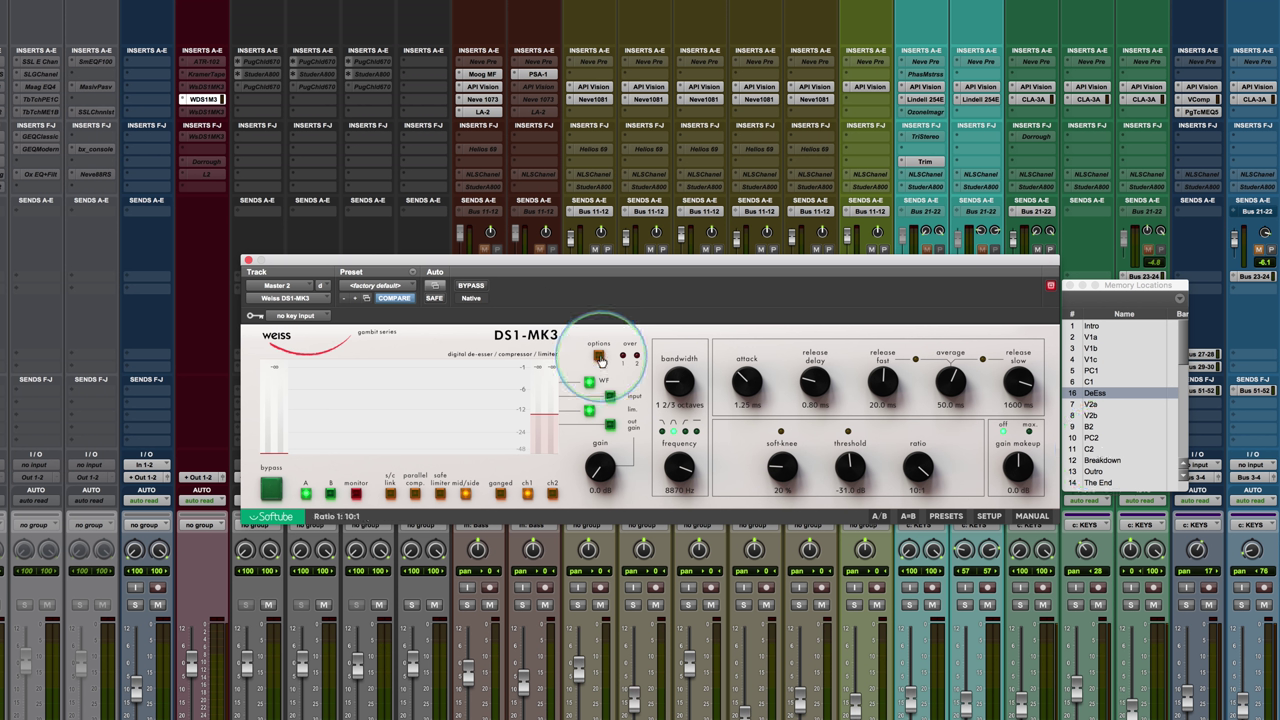
{"action": "left_click", "coordinate": [1017, 467]}
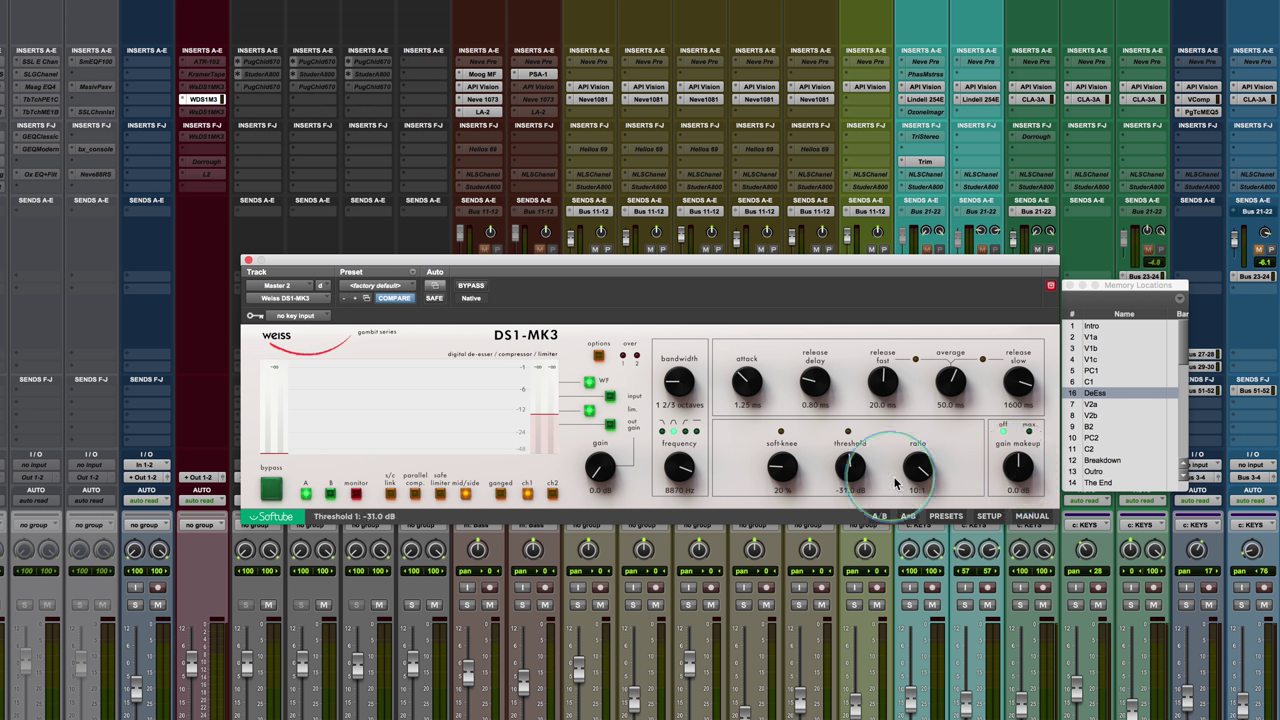
{"action": "left_click", "coordinate": [1017, 467]}
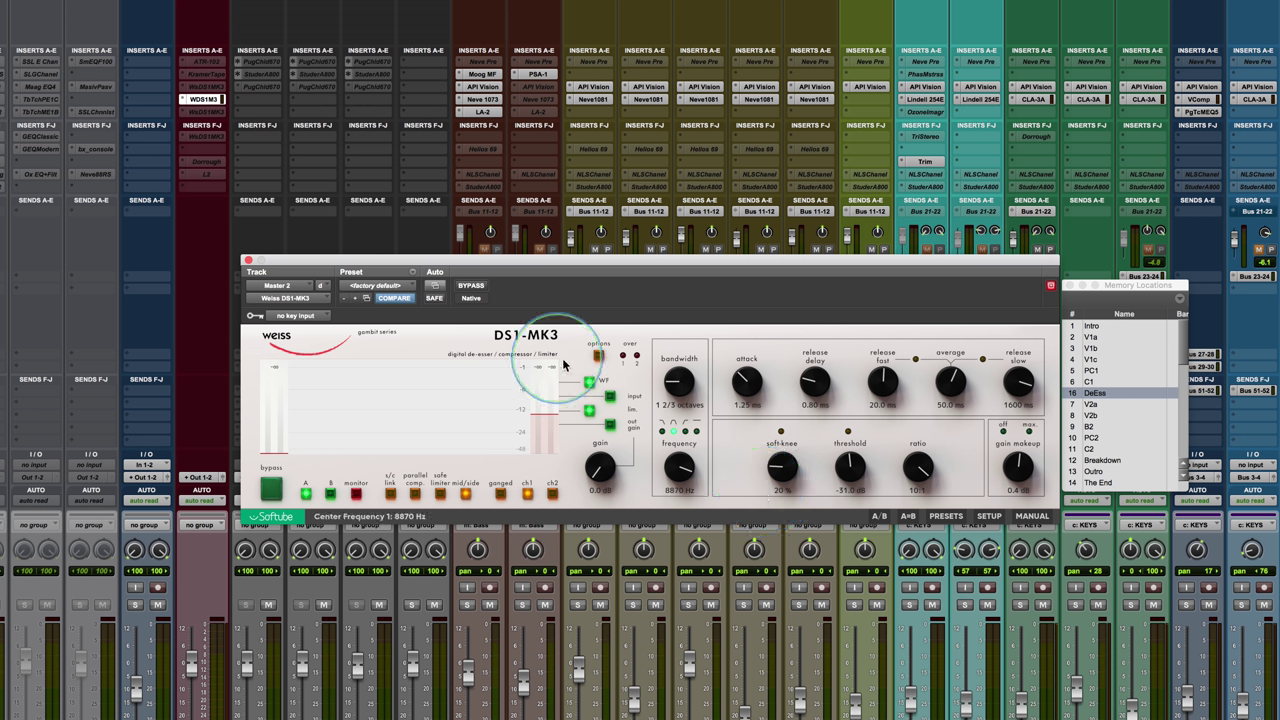
Switch the display from the waveform to the parameter view, and assign the gain control to output gain
{"action": "left_click", "coordinate": [610, 396]}
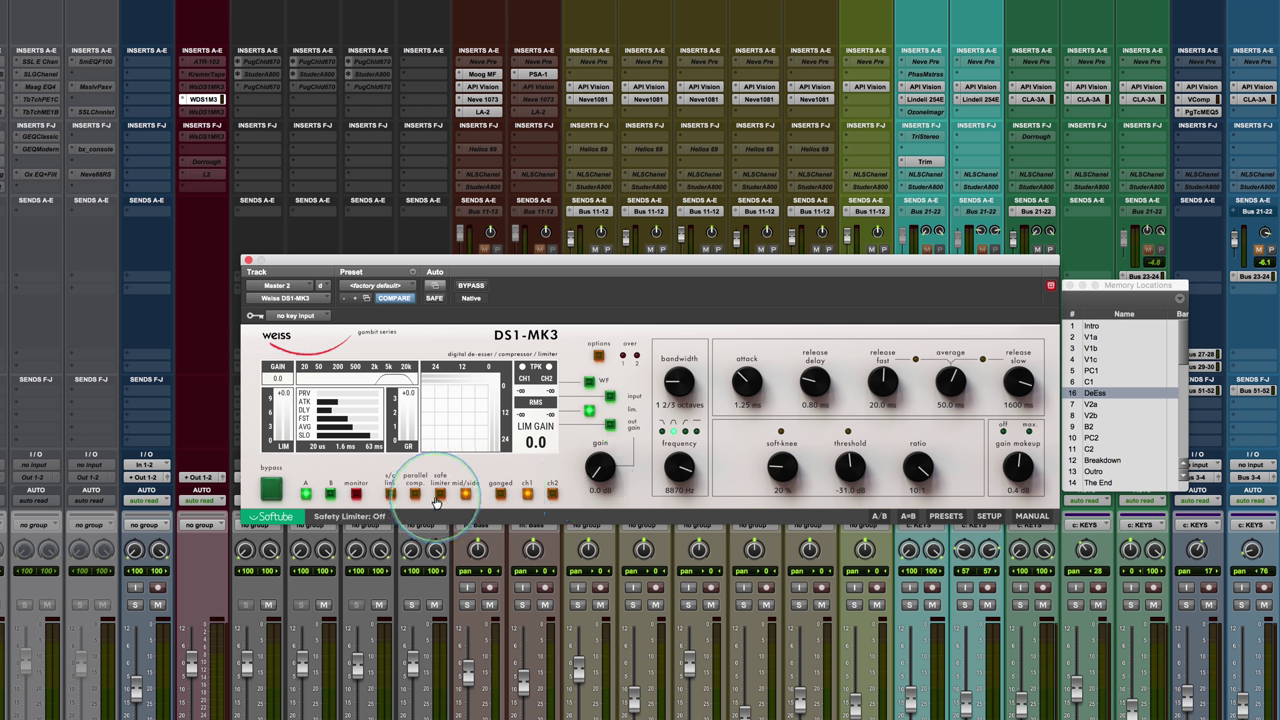
{"action": "left_click", "coordinate": [609, 424]}
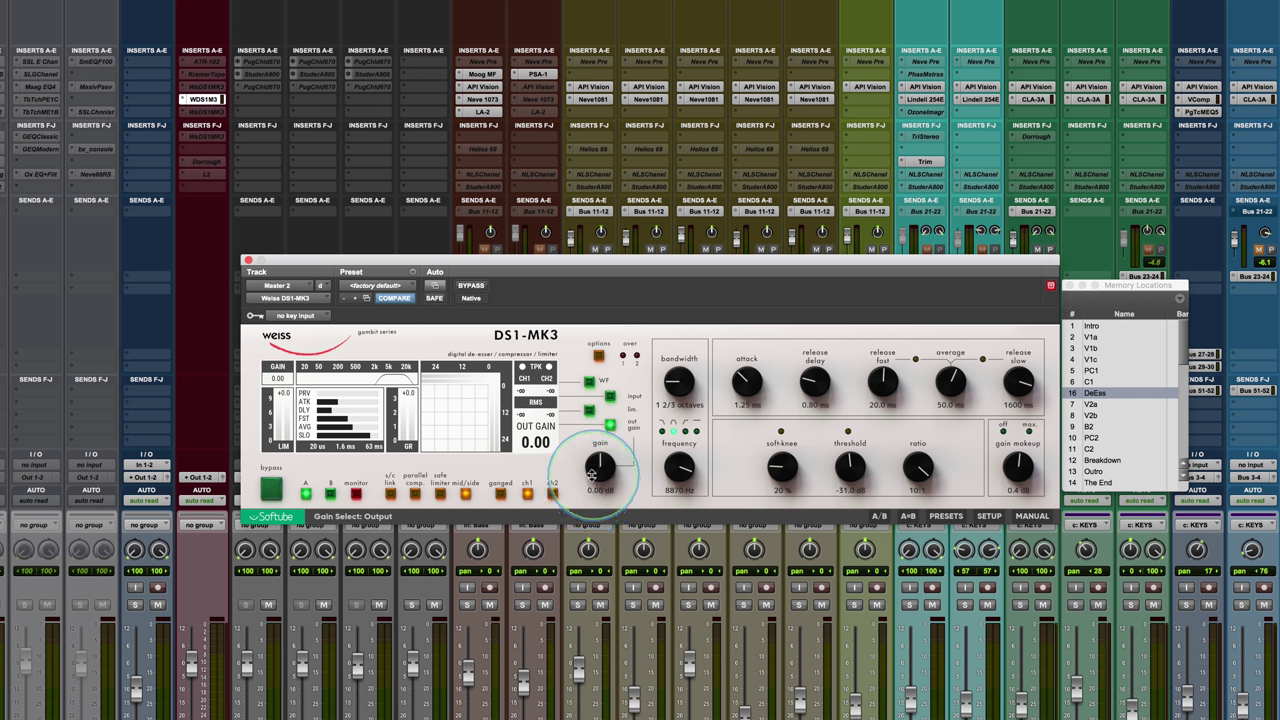
{"action": "left_click", "coordinate": [589, 410]}
{"action": "left_click", "coordinate": [610, 396]}
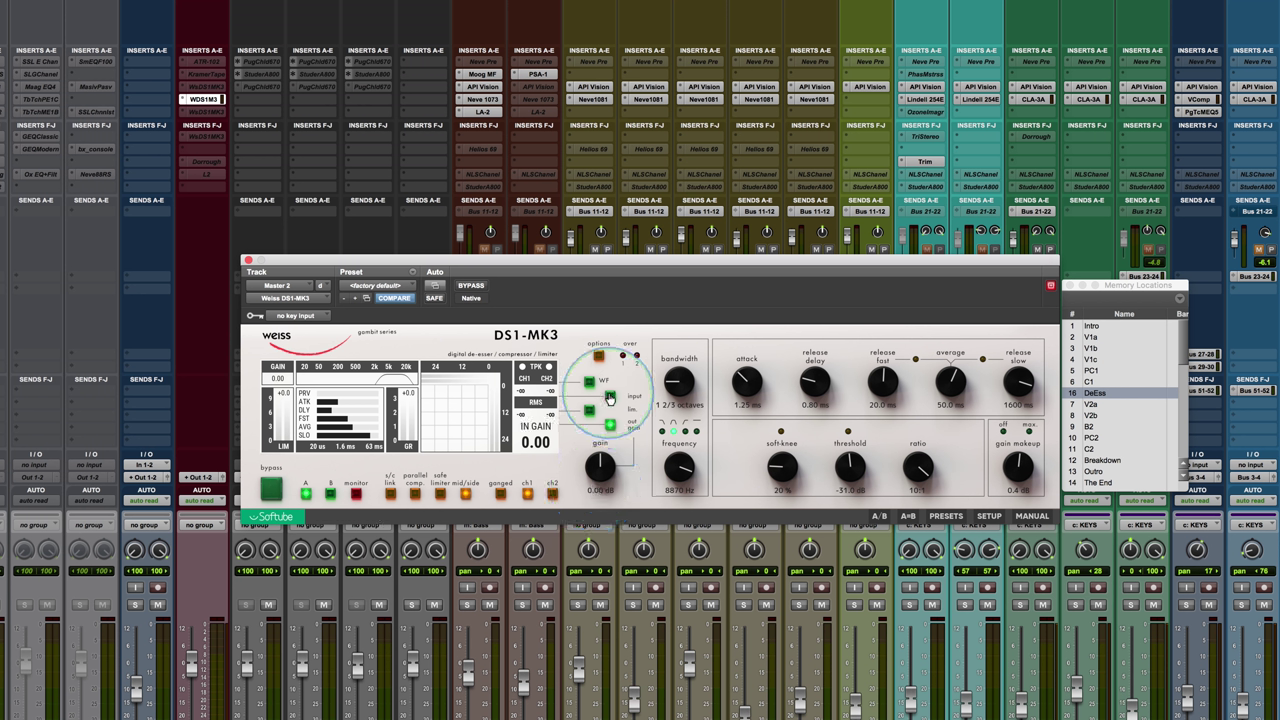
{"action": "left_click", "coordinate": [589, 411]}
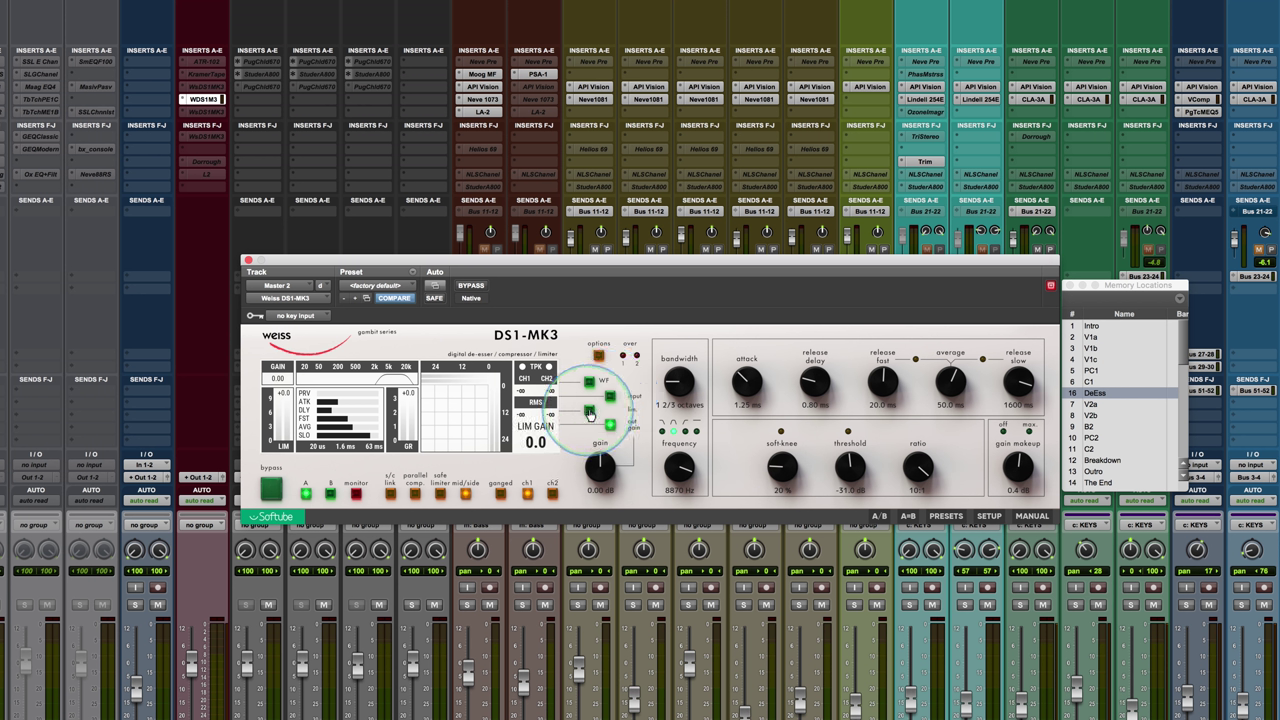
Play the song and compare the de-essed sound with the plug-in bypassed, leaving it engaged
{"action": "mouse_move", "coordinate": [999, 465]}
{"action": "mouse_move", "coordinate": [675, 432]}
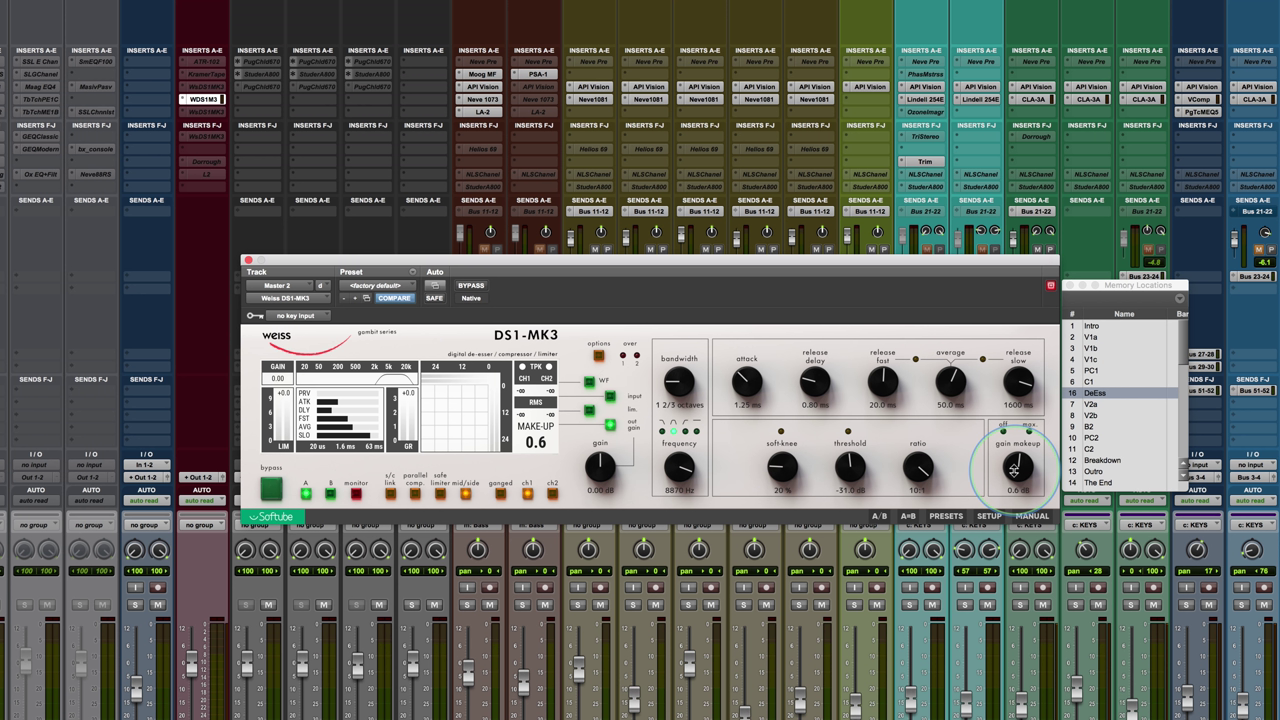
{"action": "key", "text": "space"}
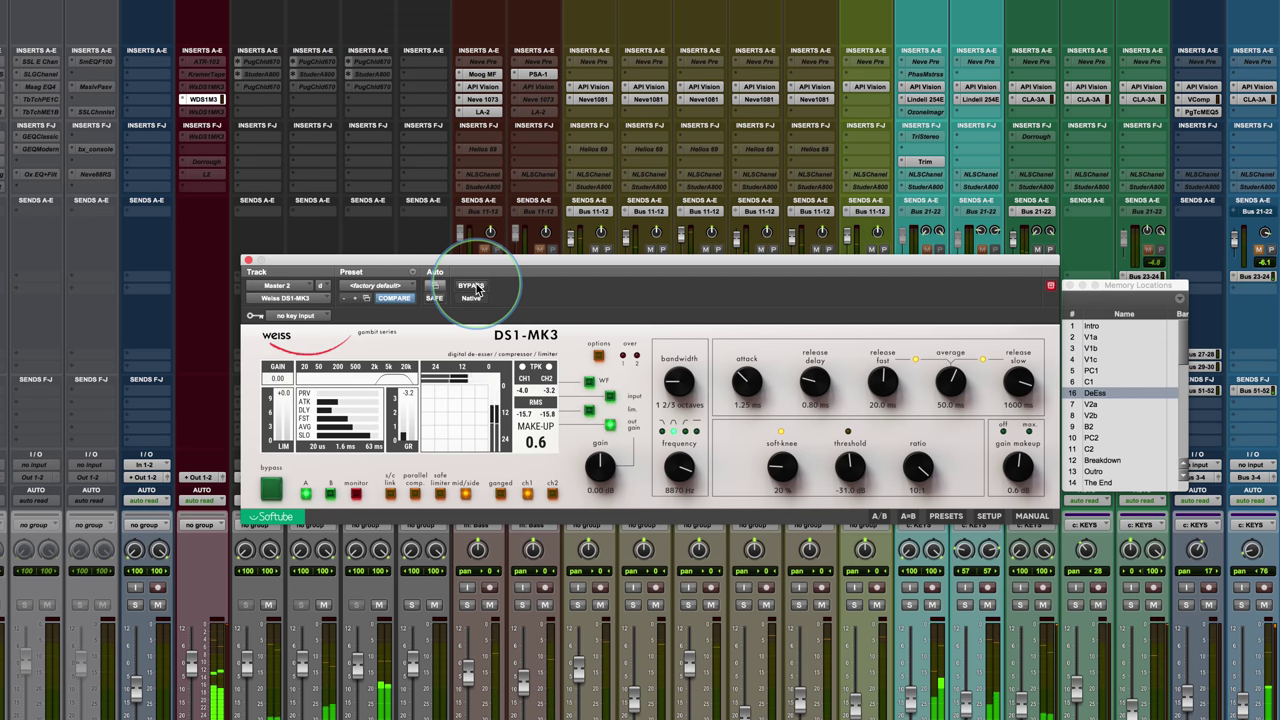
{"action": "left_click", "coordinate": [470, 286]}
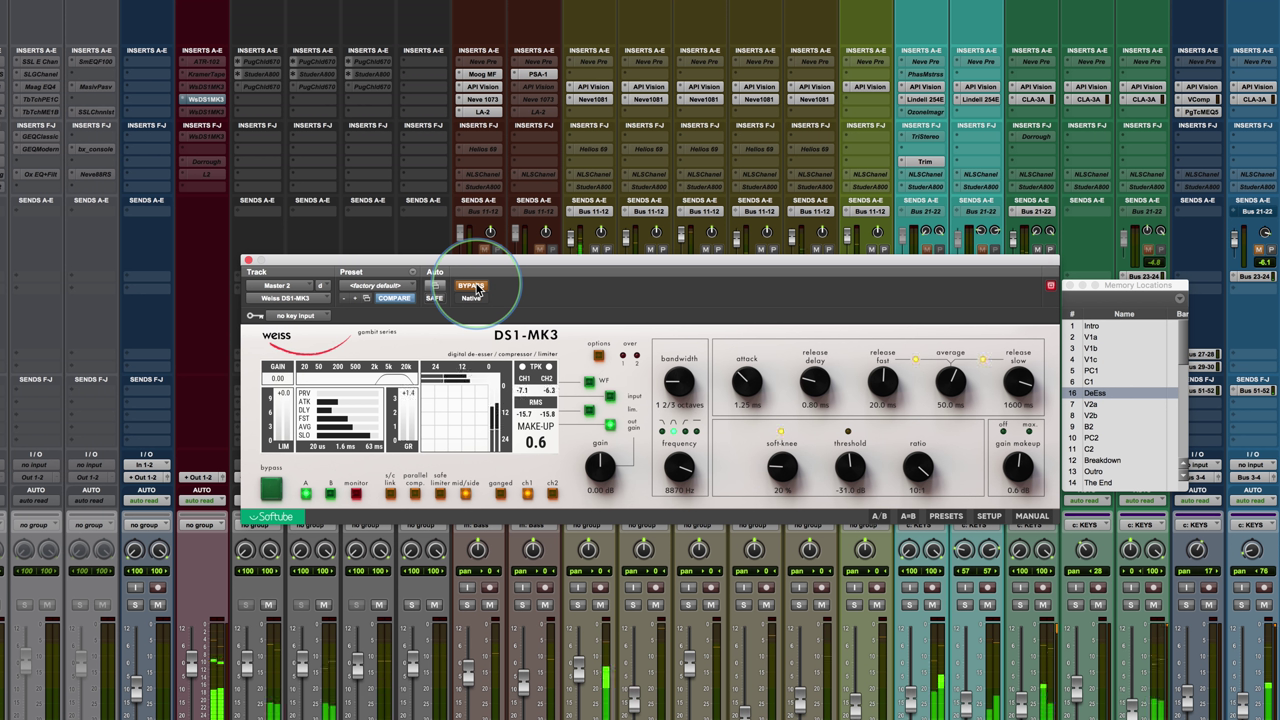
{"action": "left_click", "coordinate": [472, 286]}
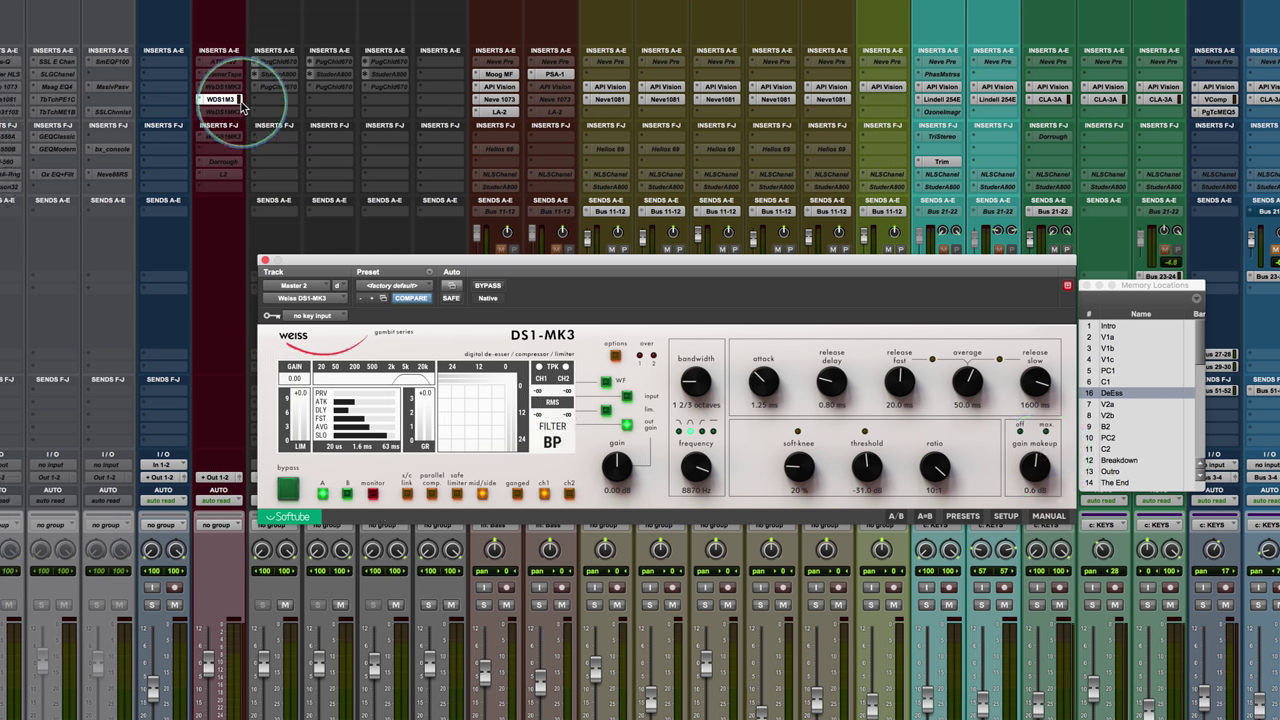
Deactivate the master track's Weiss DS1-MK3 in insert D, and activate and open the instance in insert C
{"action": "mouse_move", "coordinate": [240, 107]}
{"action": "left_mouse_down"}
{"action": "mouse_move", "coordinate": [208, 103]}
{"action": "mouse_move", "coordinate": [228, 105]}
{"action": "mouse_move", "coordinate": [219, 98]}
{"action": "left_mouse_up"}
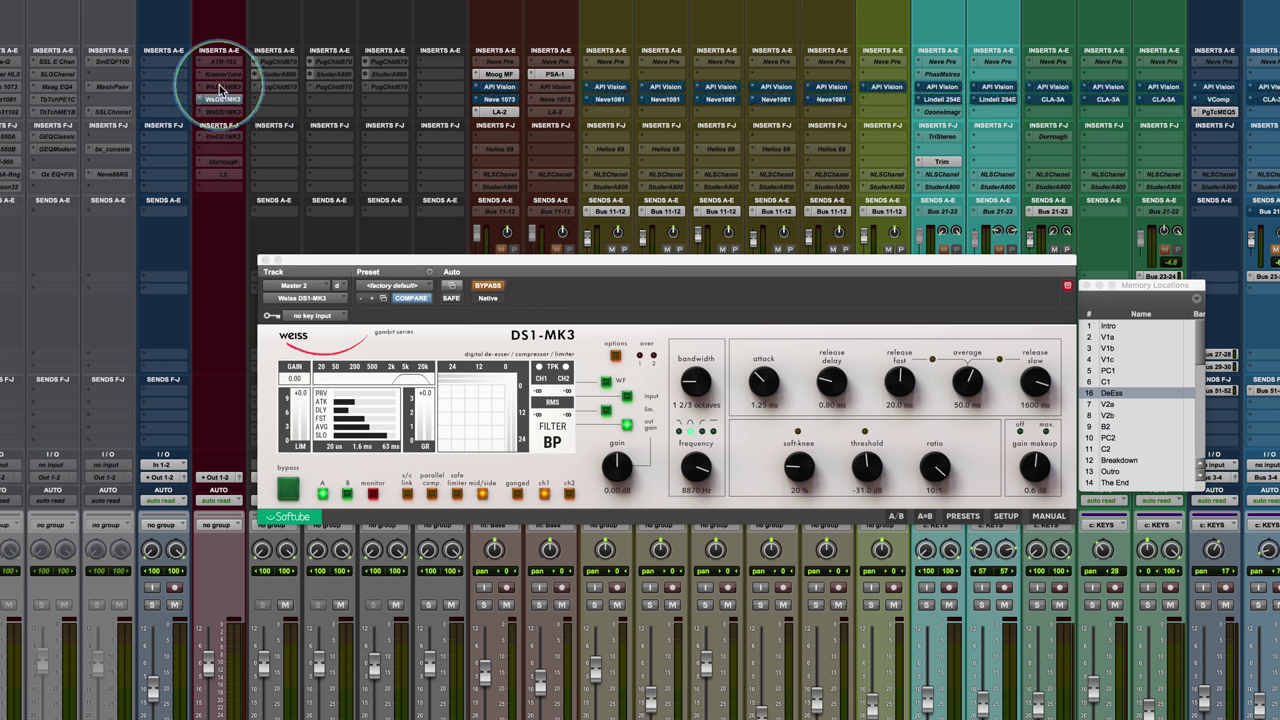
{"action": "mouse_move", "coordinate": [221, 90]}
{"action": "left_mouse_down"}
{"action": "mouse_move", "coordinate": [224, 106]}
{"action": "mouse_move", "coordinate": [218, 92]}
{"action": "left_mouse_up"}
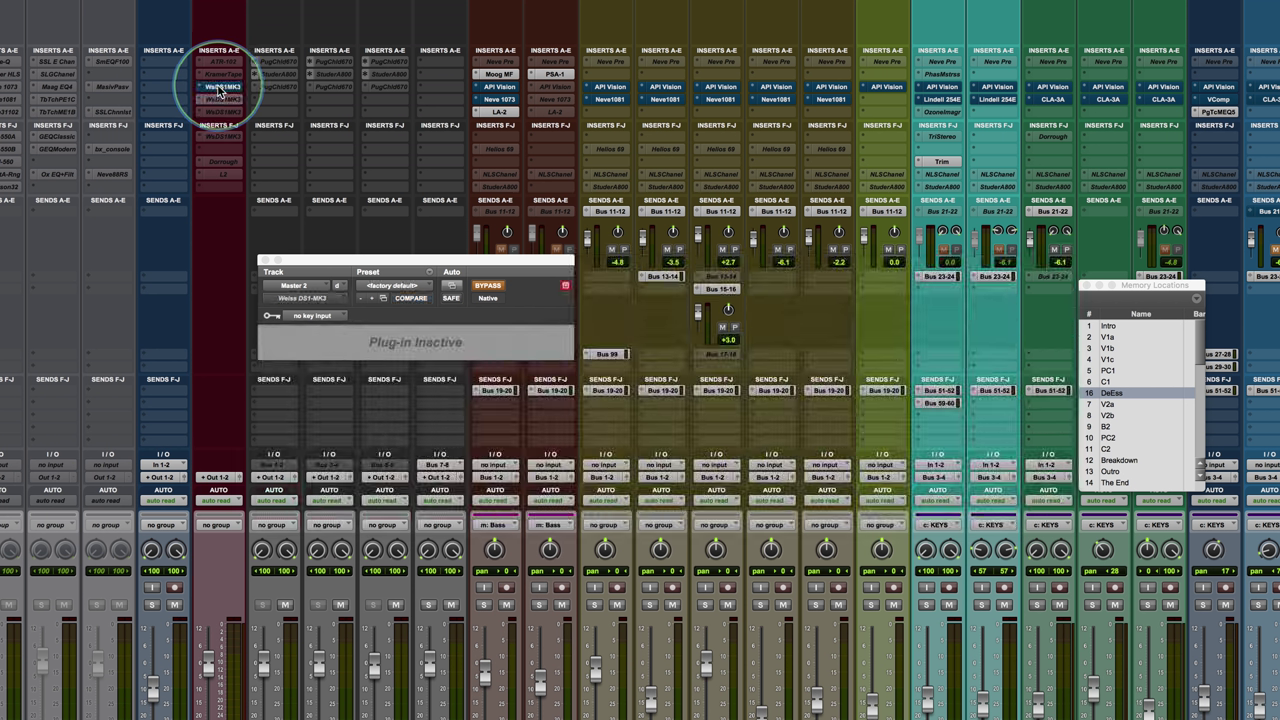
{"action": "left_click_drag", "start_coordinate": [218, 92], "coordinate": [219, 88]}
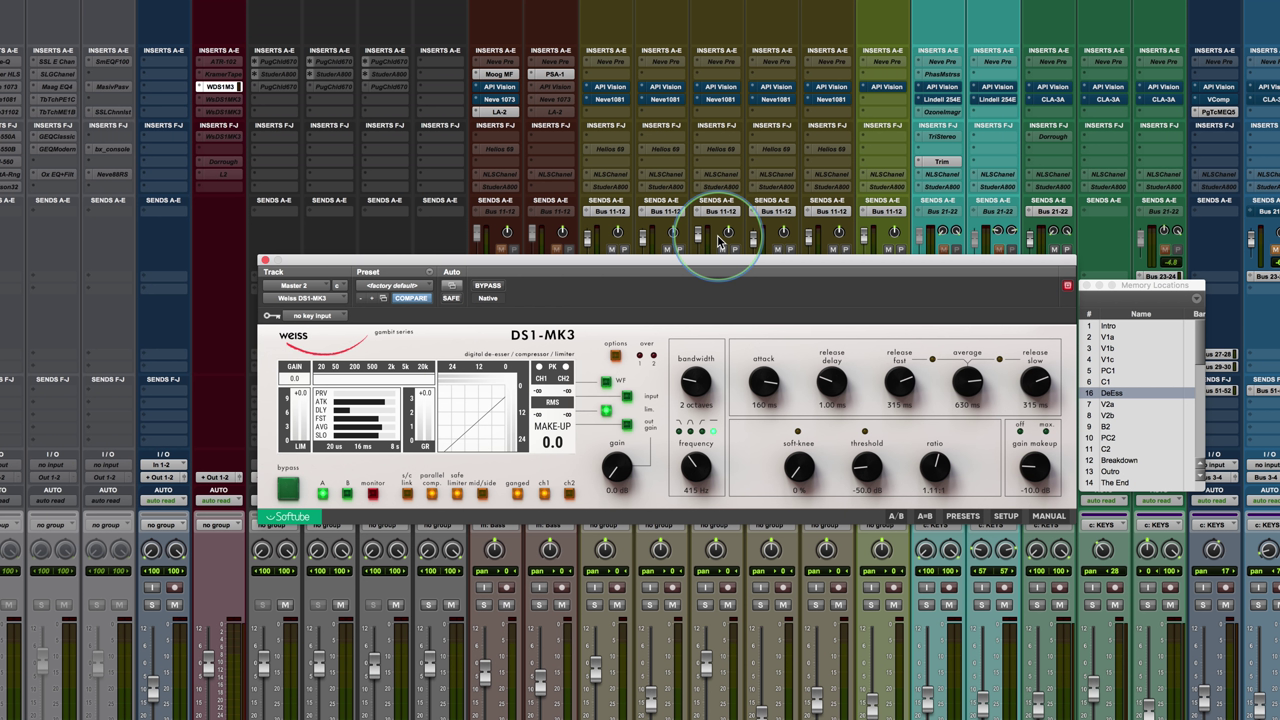
Try a gain makeup of -60.0 dB with parallel compression on, and play the song
{"action": "left_click", "coordinate": [432, 494]}
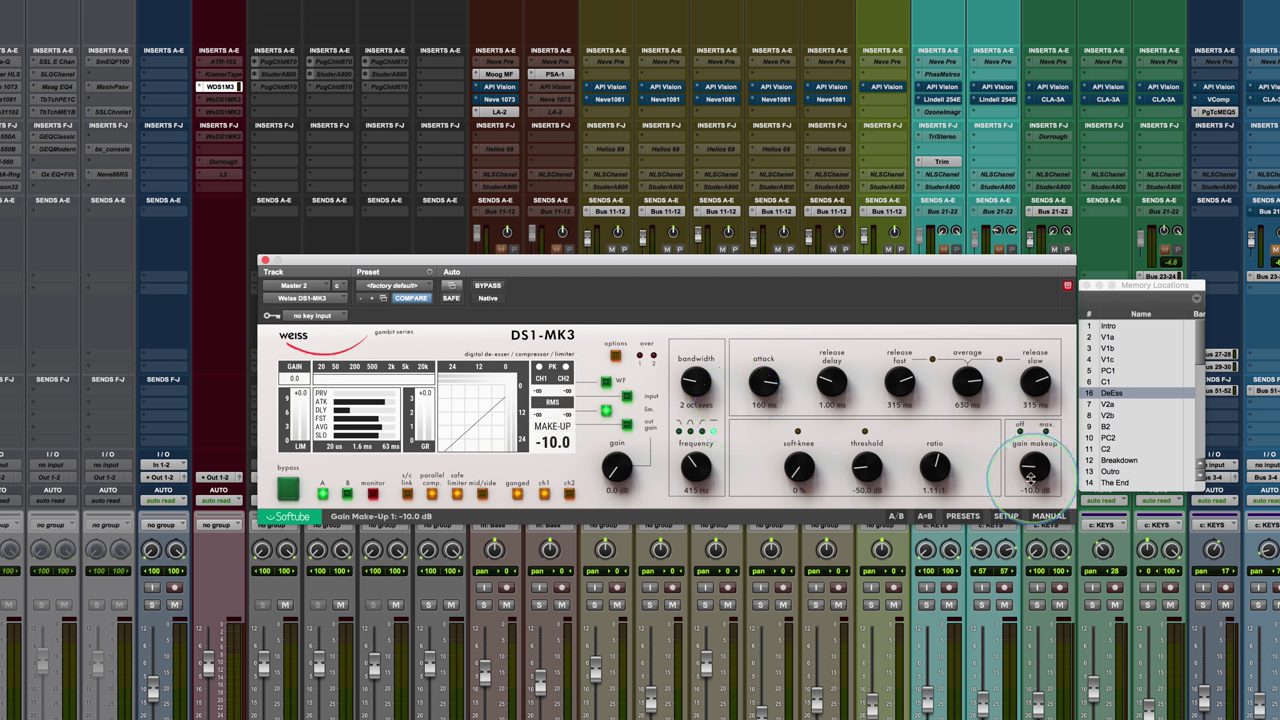
{"action": "left_click_drag", "start_coordinate": [1037, 468], "coordinate": [1034, 478]}
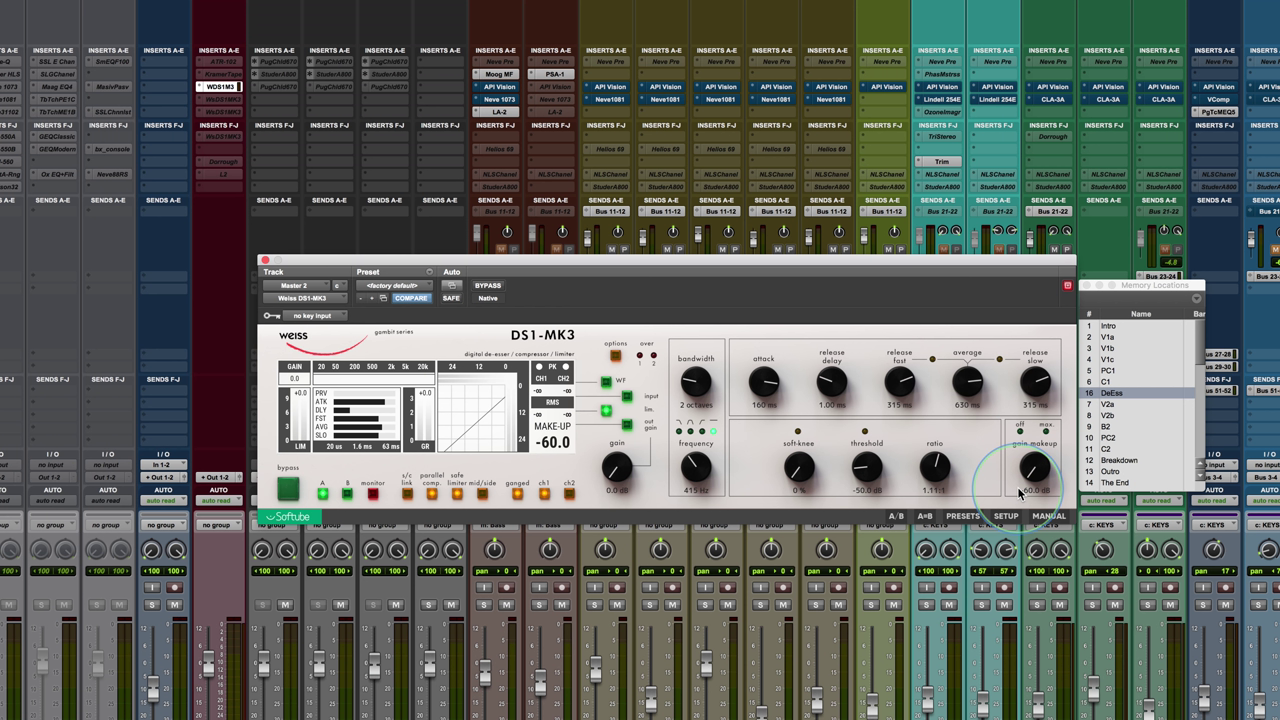
{"action": "key", "text": "space"}
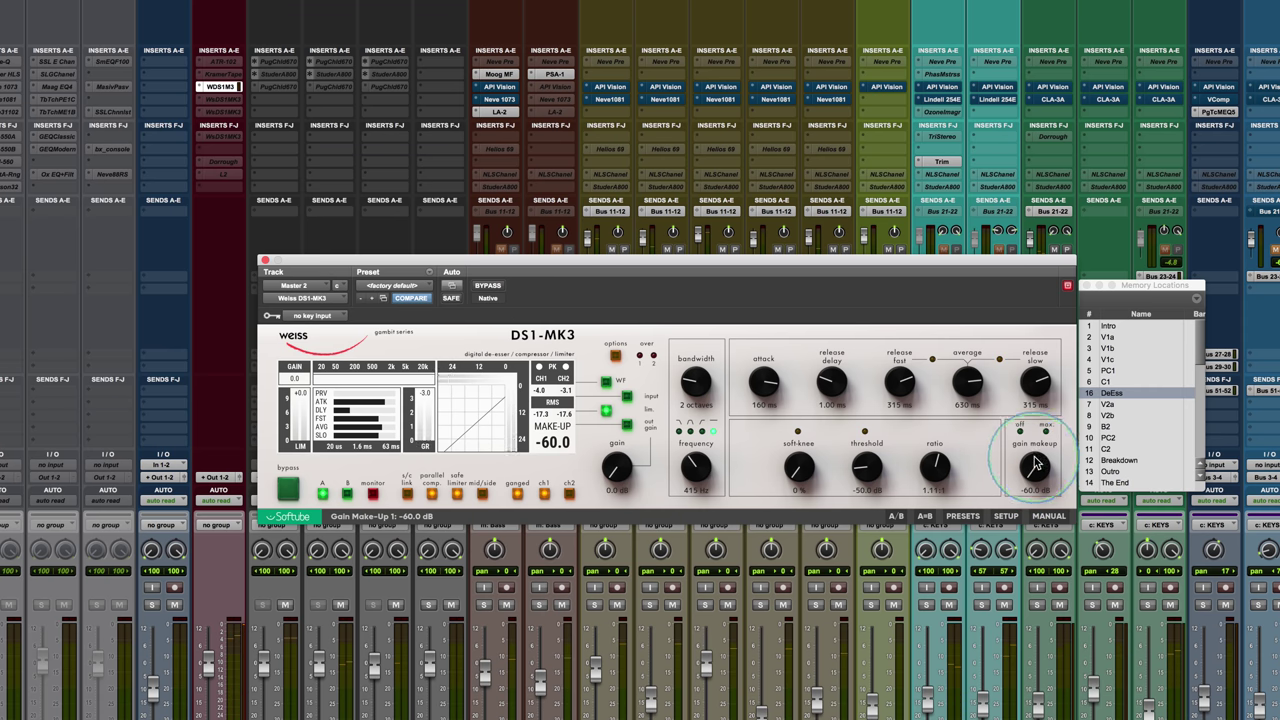
Assign the gain control to output gain, and raise the gain makeup to -8.5 dB with the song playing
{"action": "left_click", "coordinate": [627, 425]}
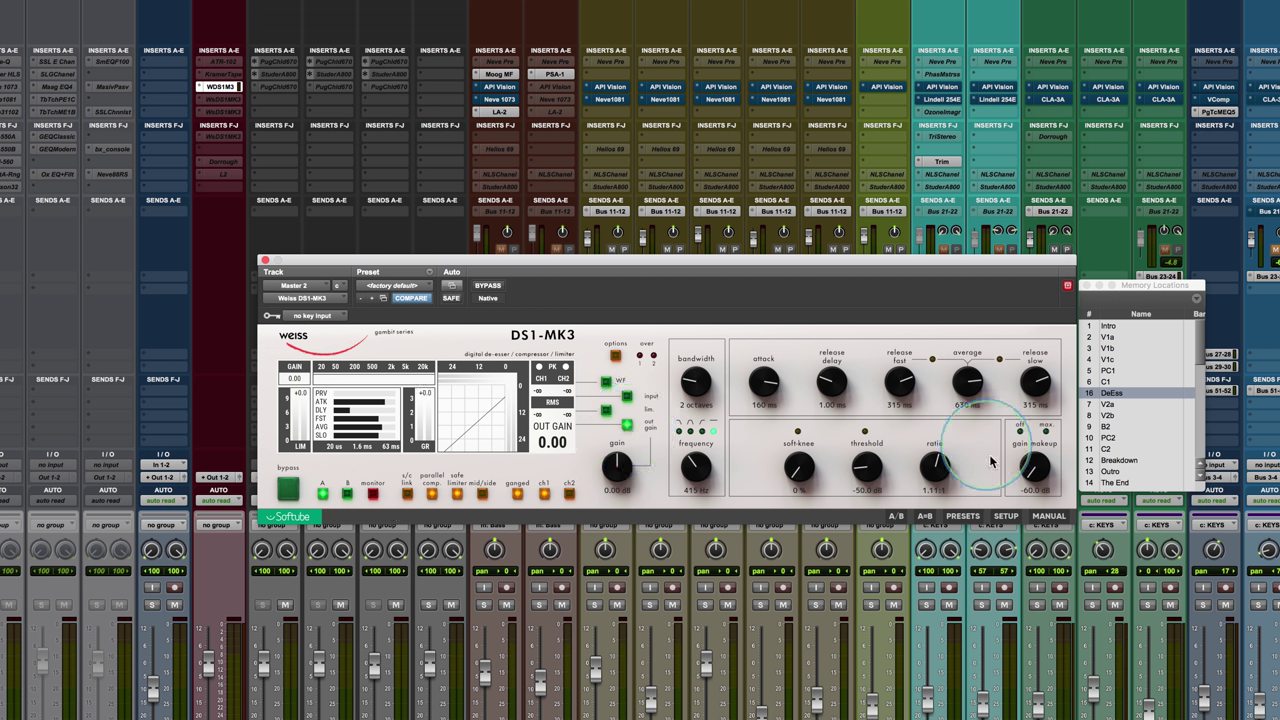
{"action": "left_click", "coordinate": [1035, 478]}
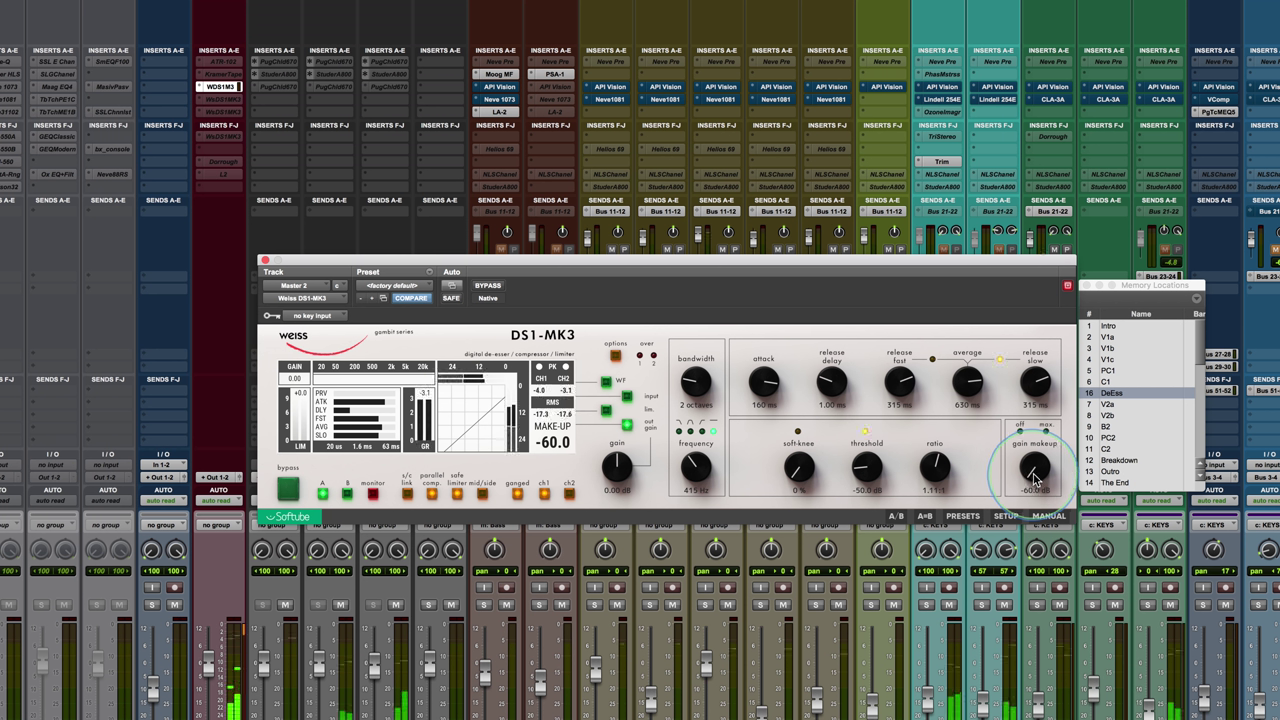
{"action": "left_click_drag", "start_coordinate": [1035, 483], "coordinate": [1022, 410]}
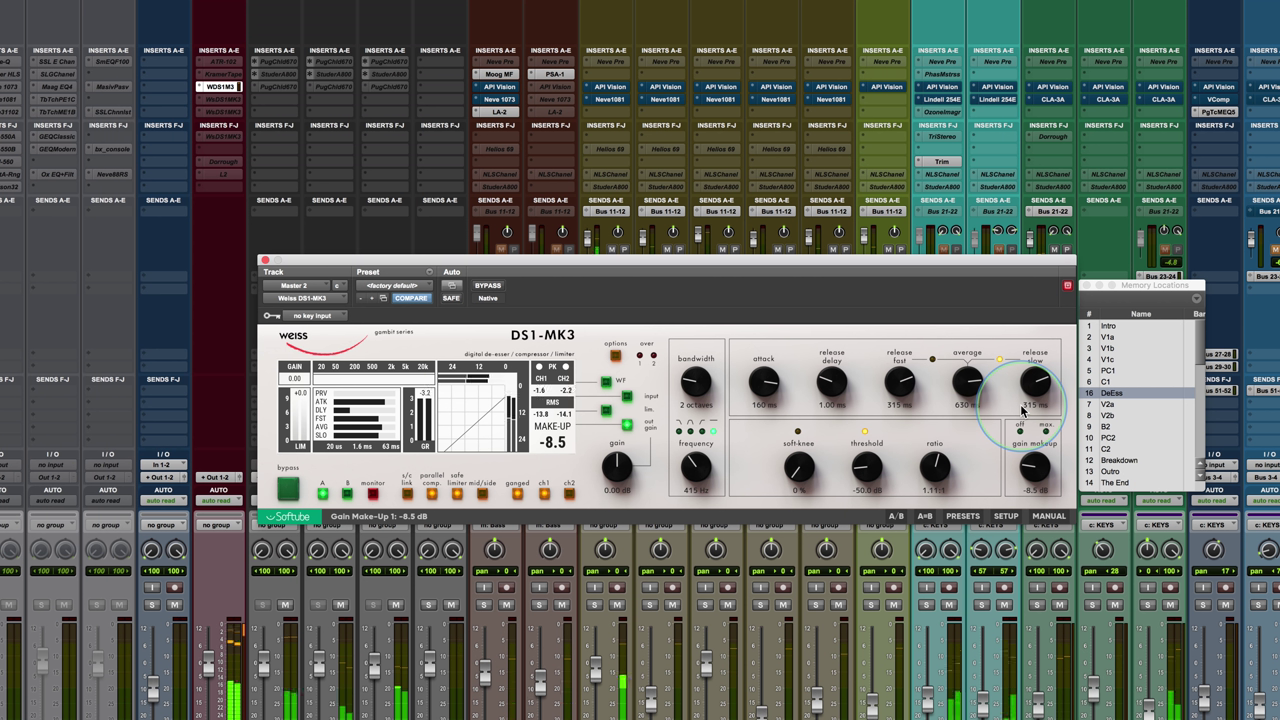
Lower the output gain to -2.30 dB and compare the parallel compression with the plug-in bypassed
{"action": "left_click", "coordinate": [488, 285]}
{"action": "left_click_drag", "start_coordinate": [617, 466], "coordinate": [618, 533]}
{"action": "left_click", "coordinate": [487, 286]}
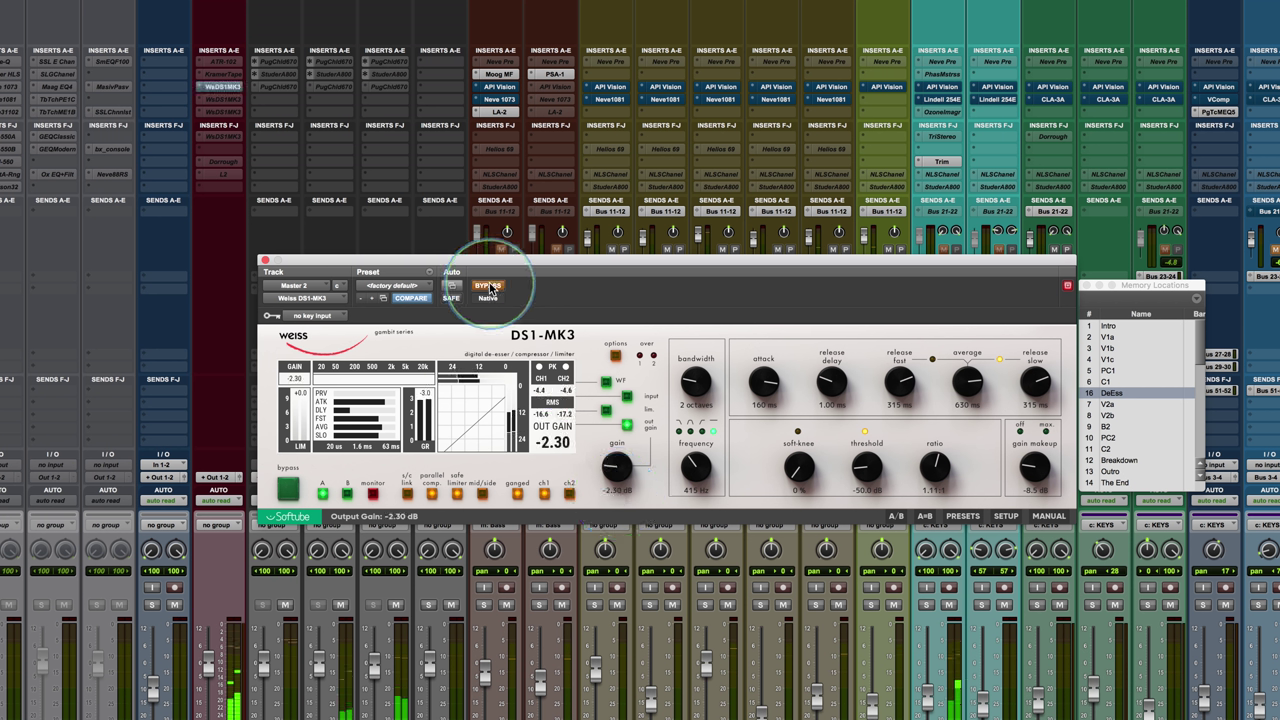
Compare the parallel compression repeatedly with the plug-in bypassed while the song plays
{"action": "left_click", "coordinate": [487, 287]}
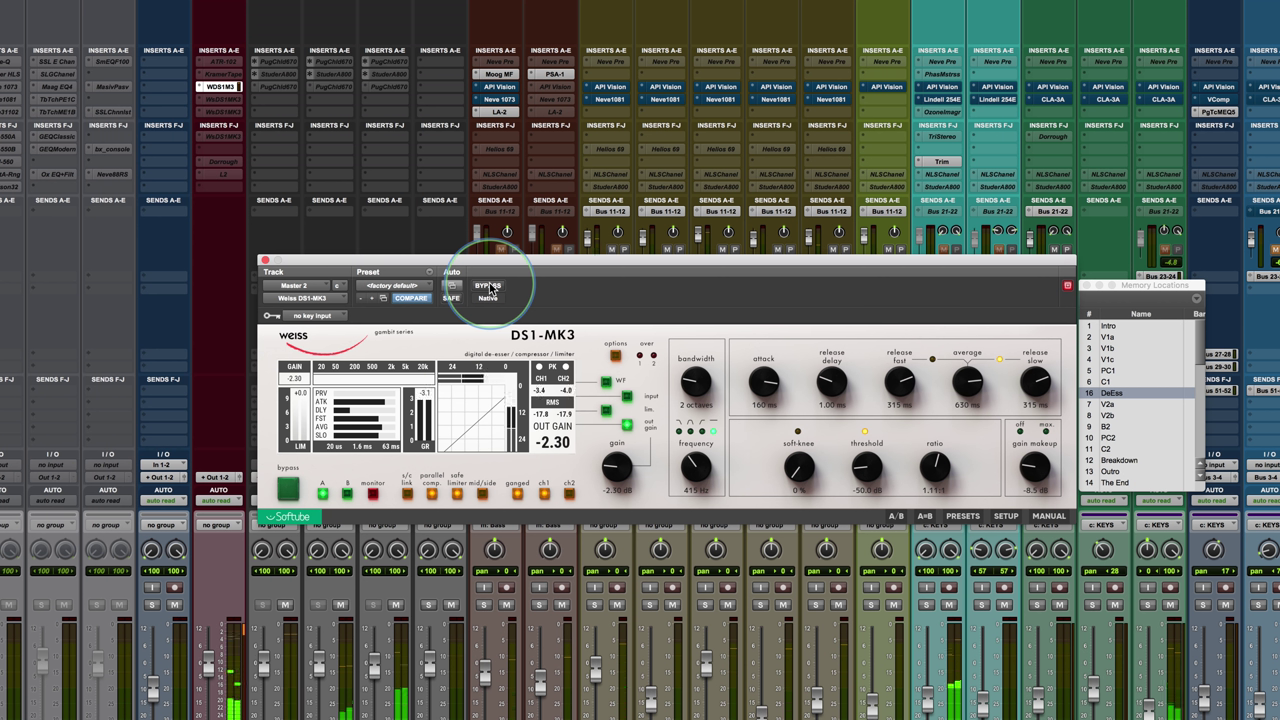
{"action": "left_click", "coordinate": [488, 287]}
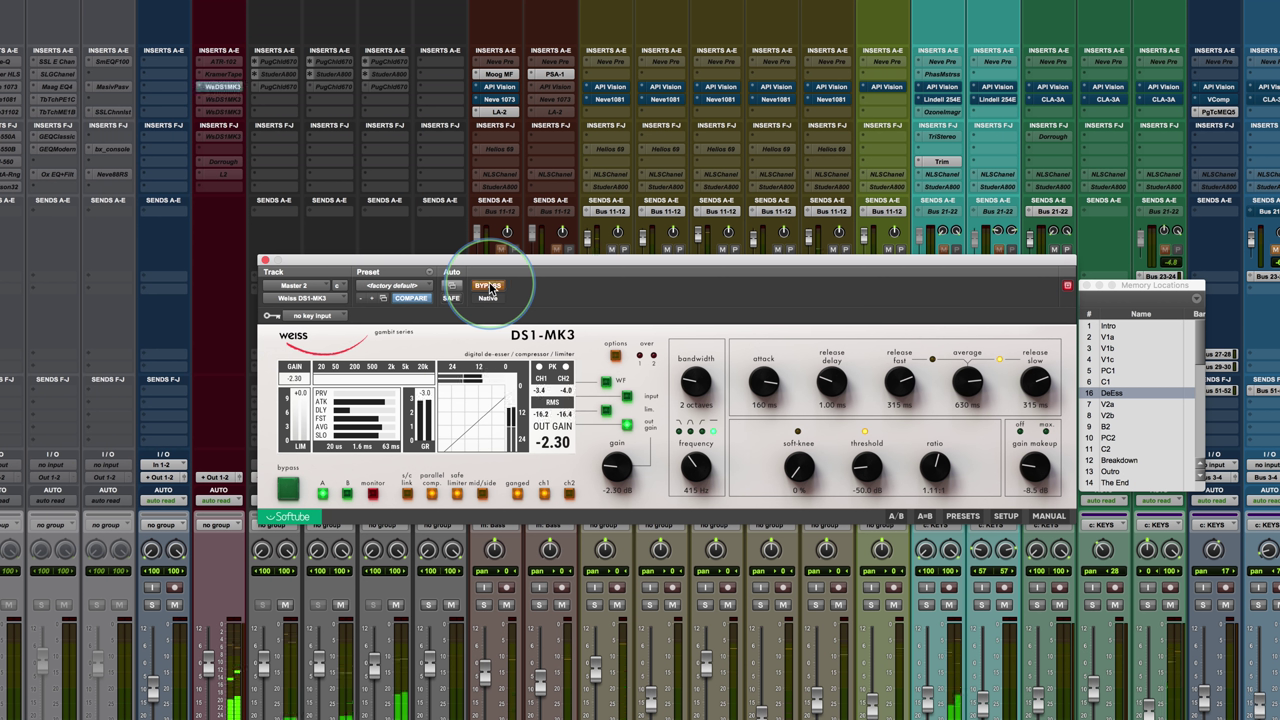
{"action": "left_click", "coordinate": [489, 288]}
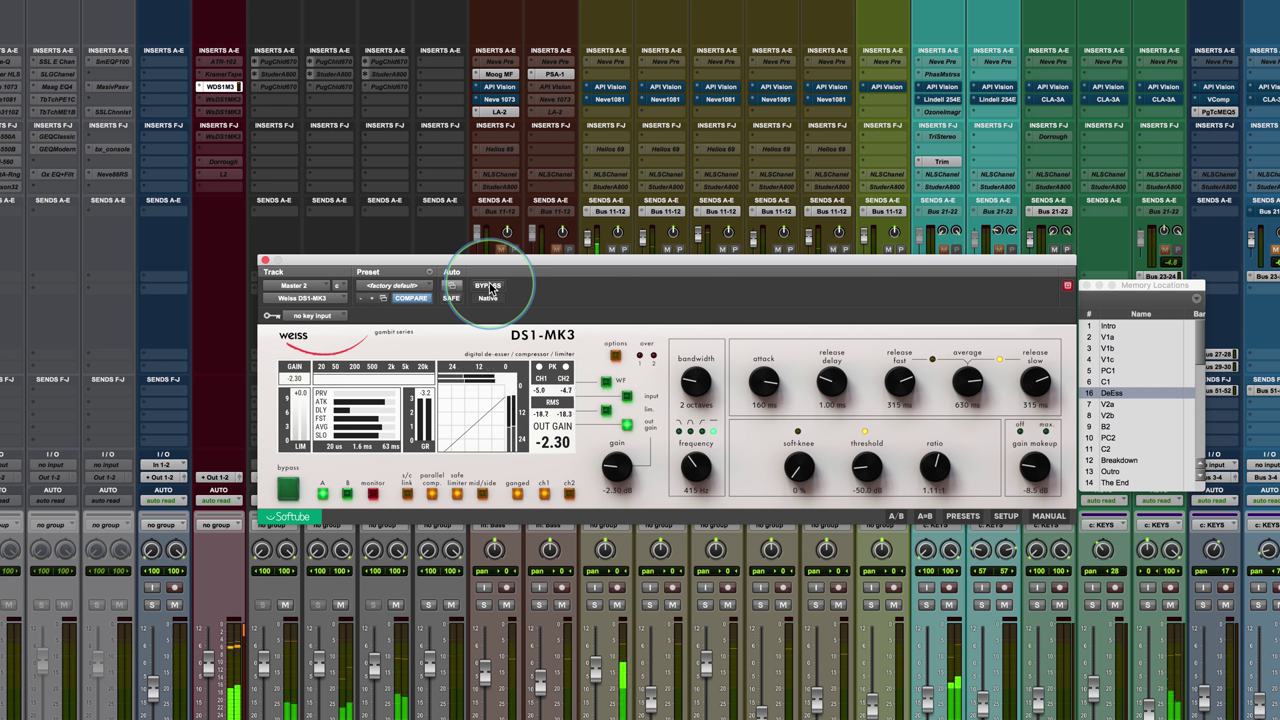
{"action": "left_click", "coordinate": [489, 287]}
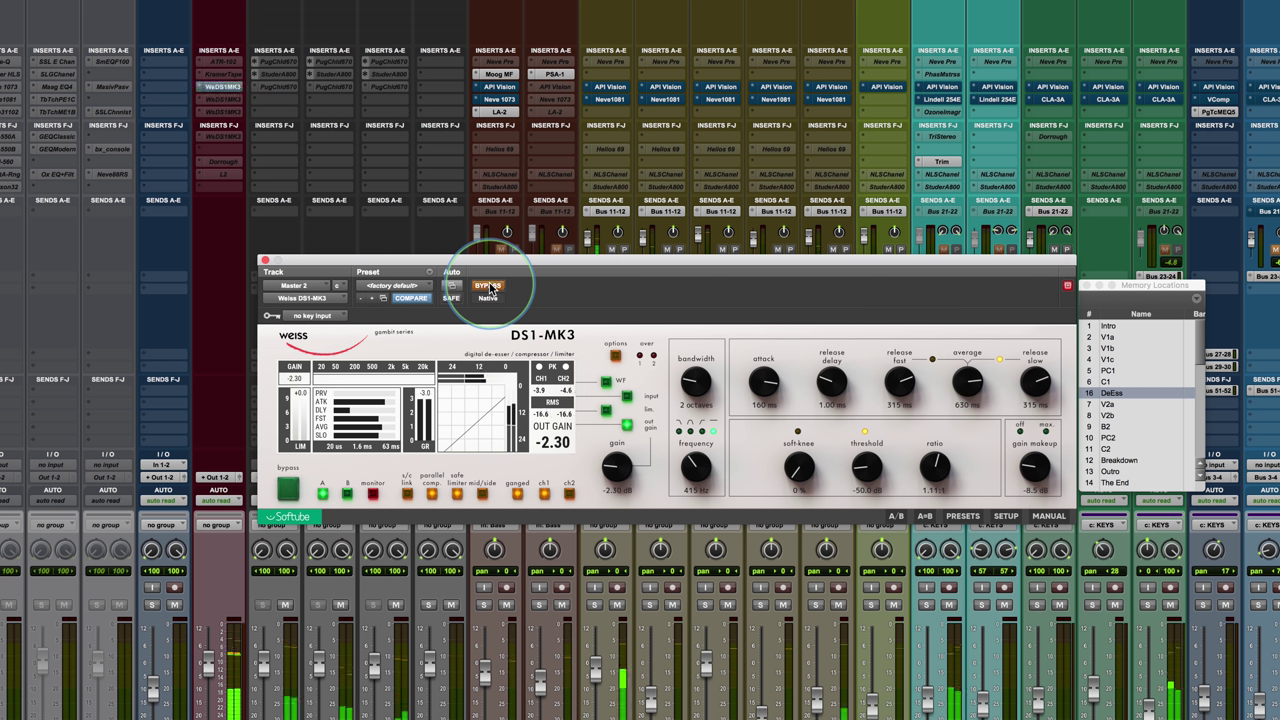
{"action": "left_click", "coordinate": [489, 287]}
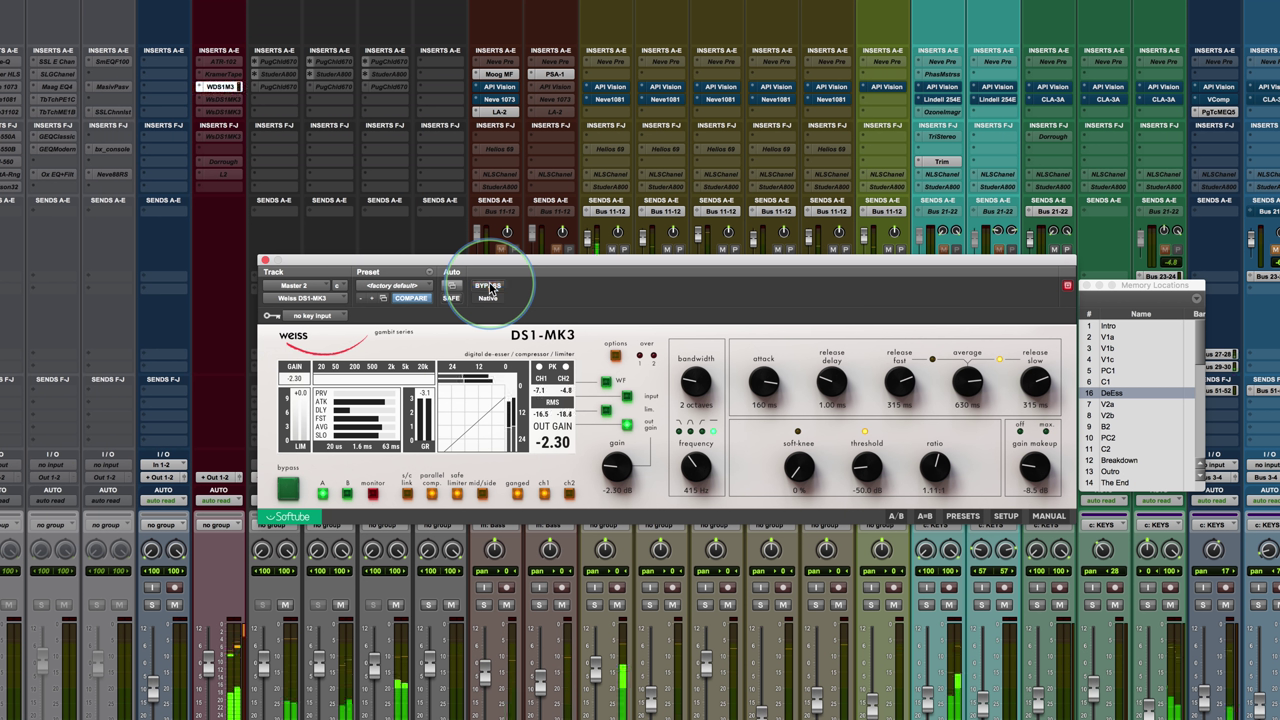
{"action": "left_click", "coordinate": [489, 287]}
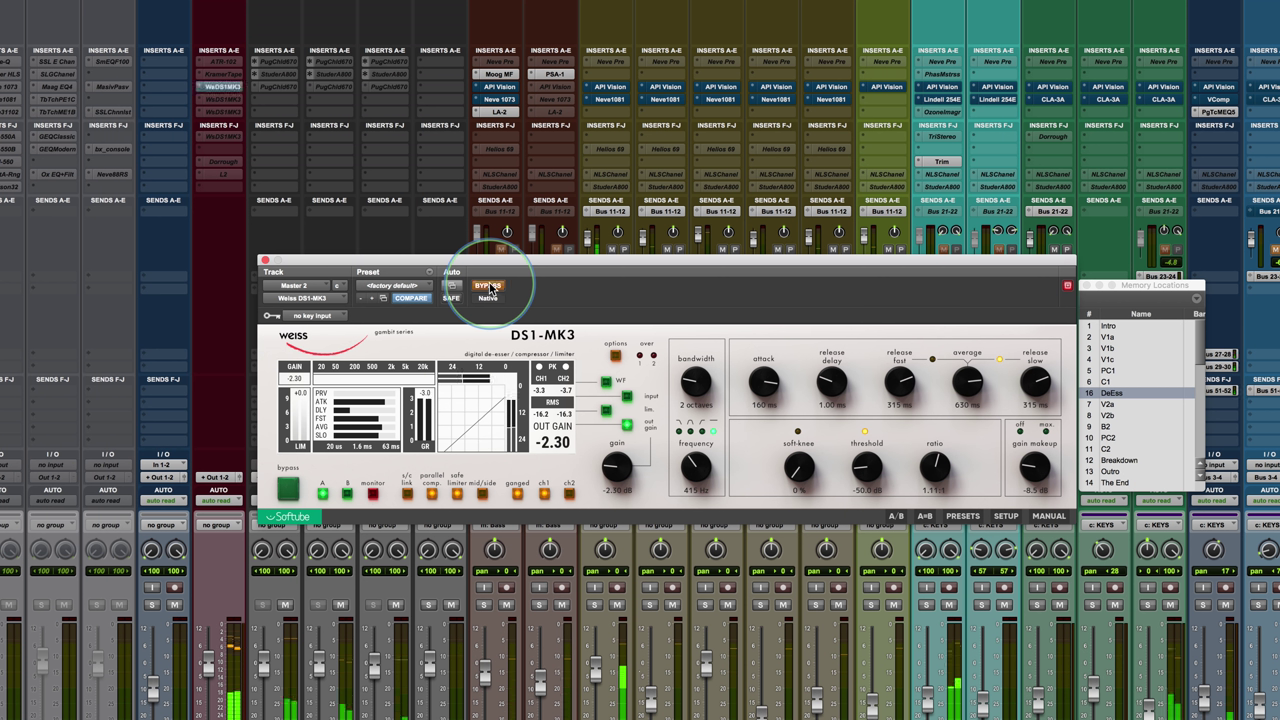
{"action": "left_click", "coordinate": [489, 287]}
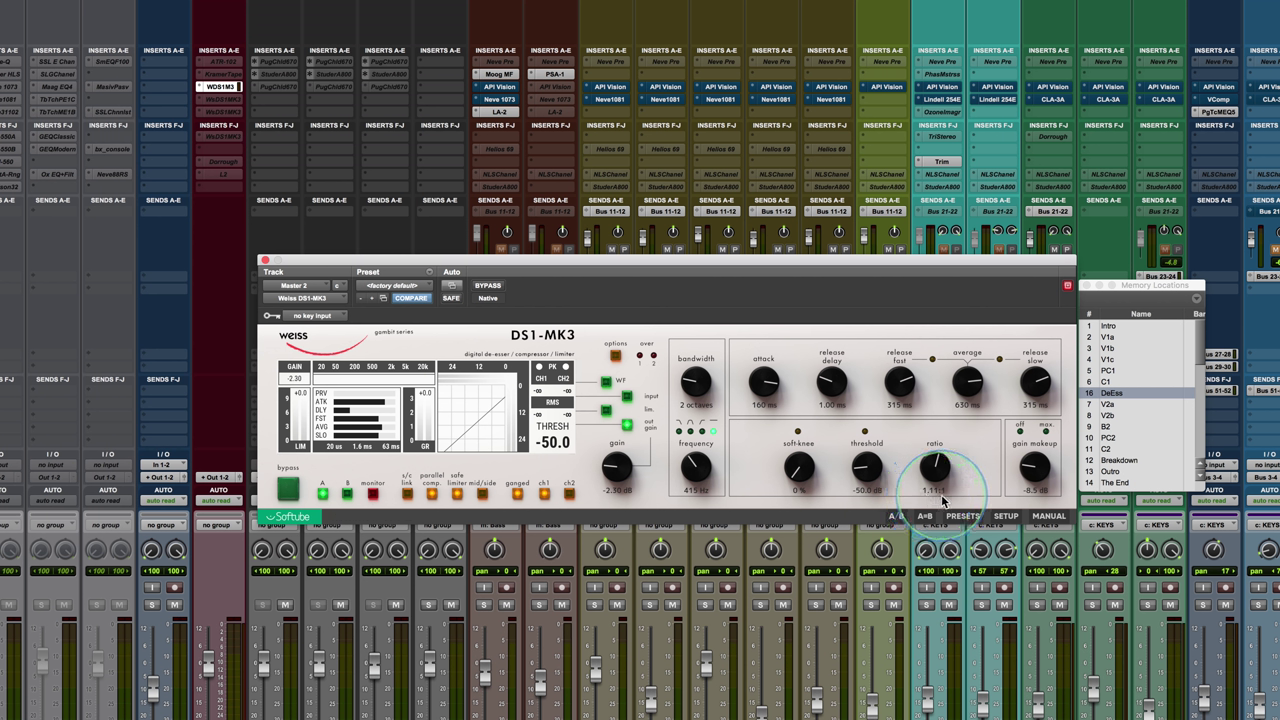
Copy the Weiss DS1-MK3's A settings to B and switch to B for editing
{"action": "mouse_move", "coordinate": [920, 488]}
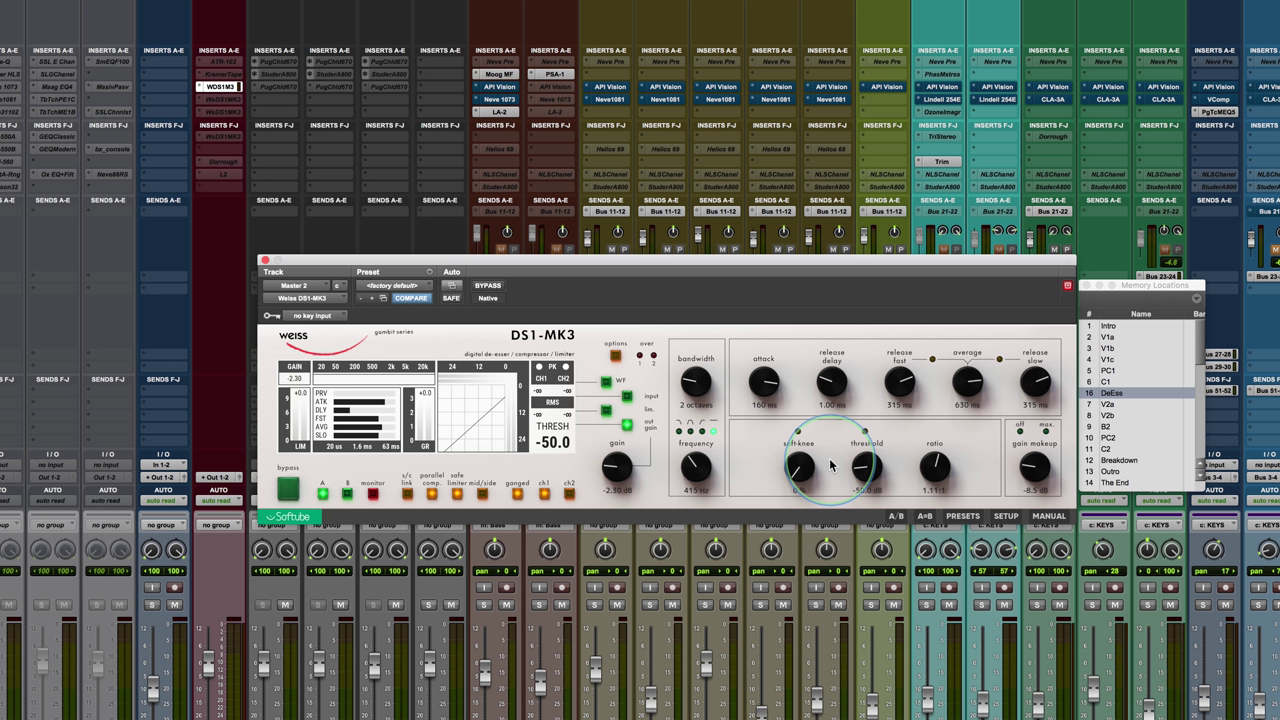
{"action": "left_click", "coordinate": [347, 494]}
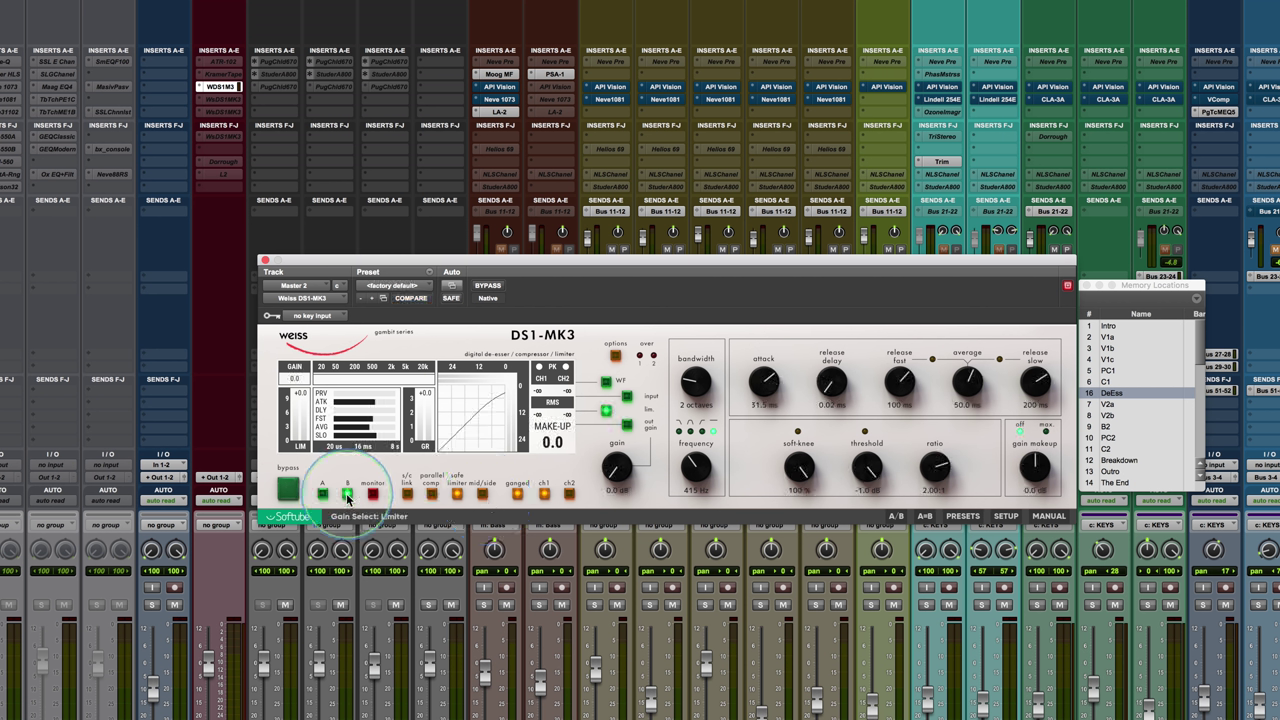
{"action": "left_click", "coordinate": [323, 494]}
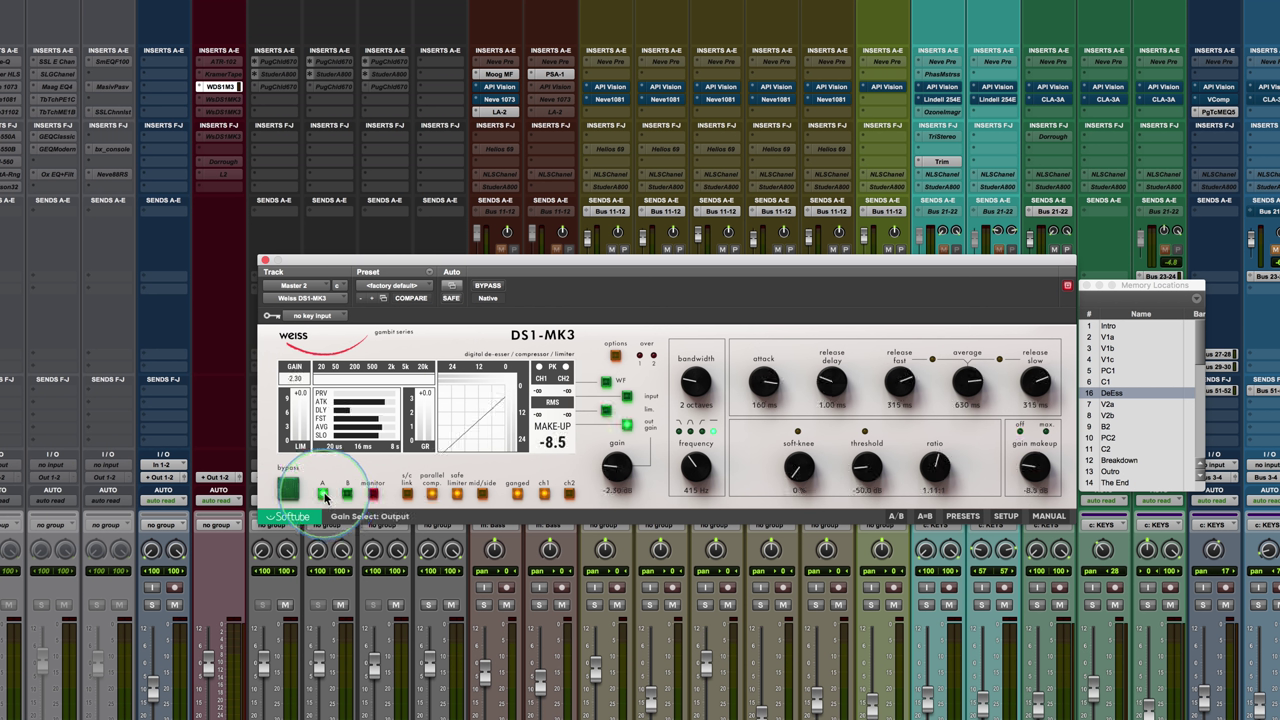
{"action": "left_click", "coordinate": [466, 302]}
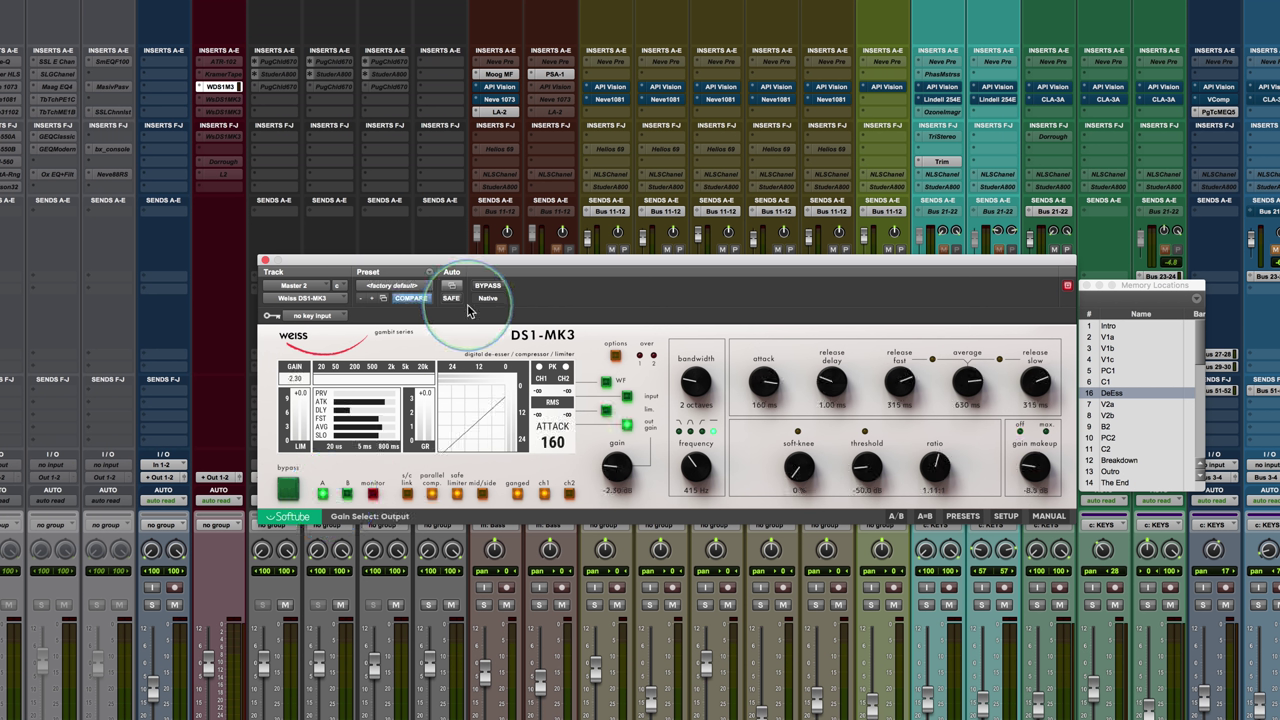
{"action": "left_click", "coordinate": [347, 494]}
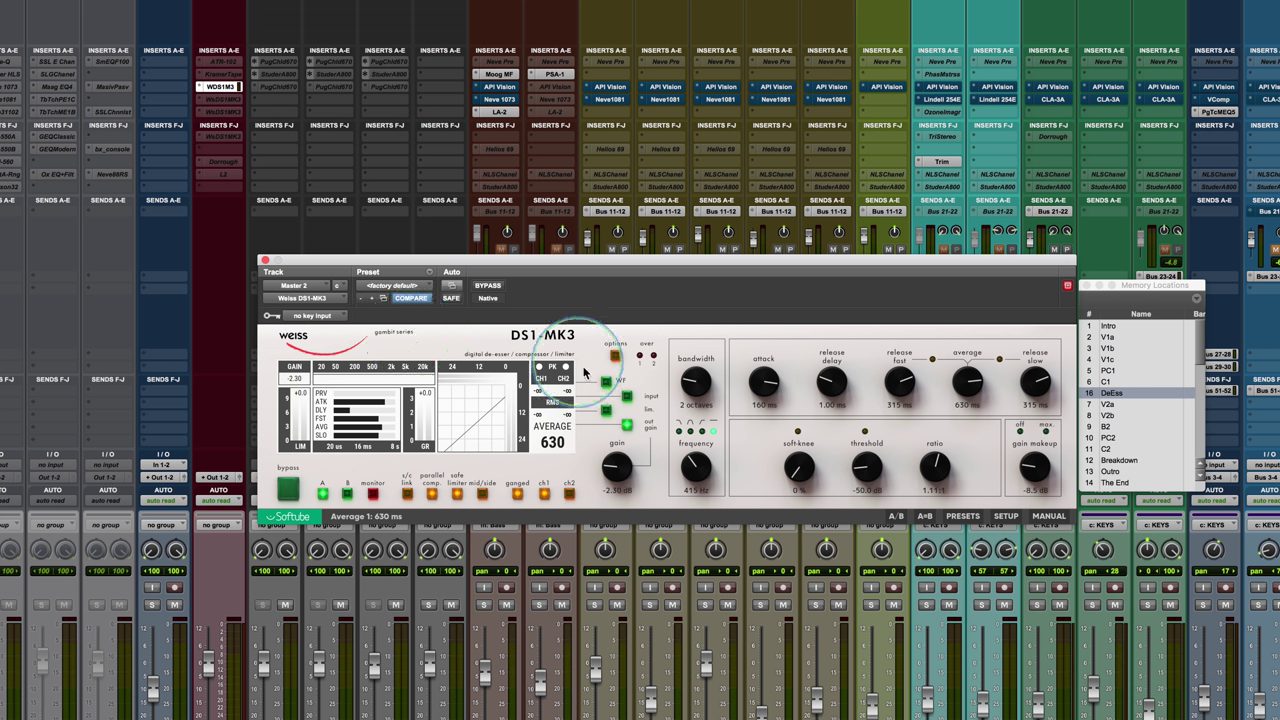
{"action": "left_click", "coordinate": [614, 355]}
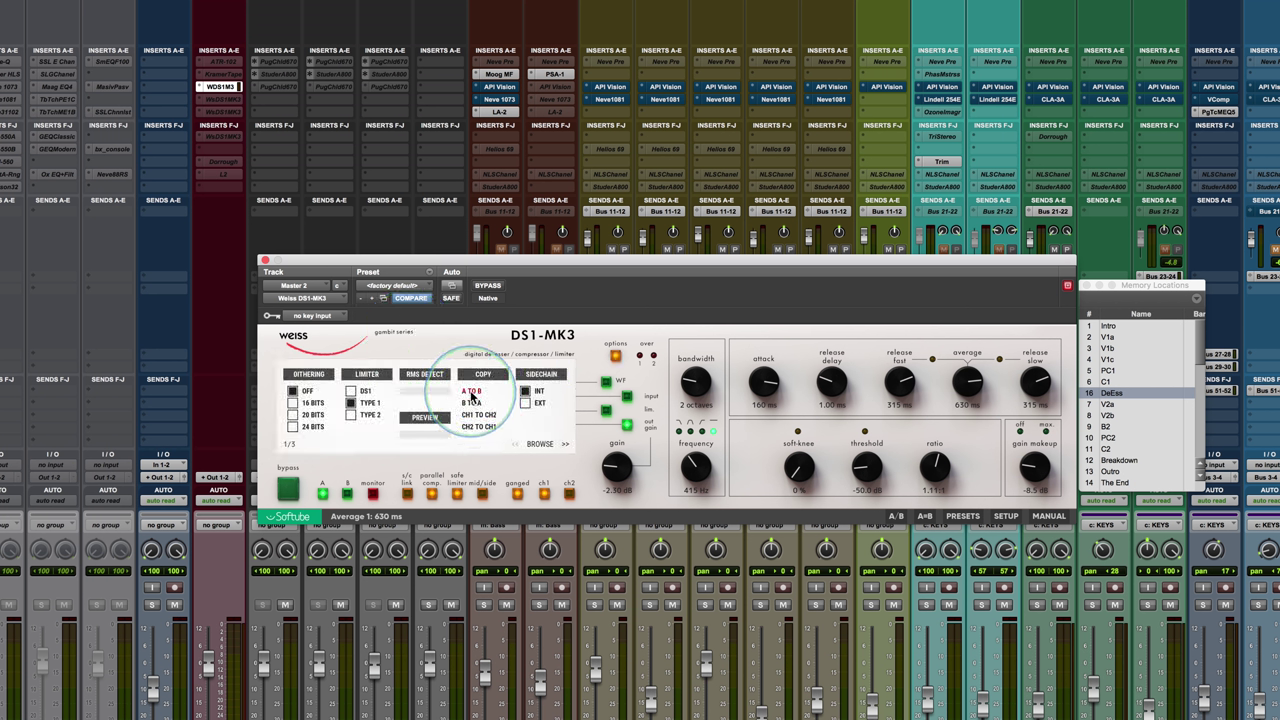
{"action": "left_click", "coordinate": [347, 494]}
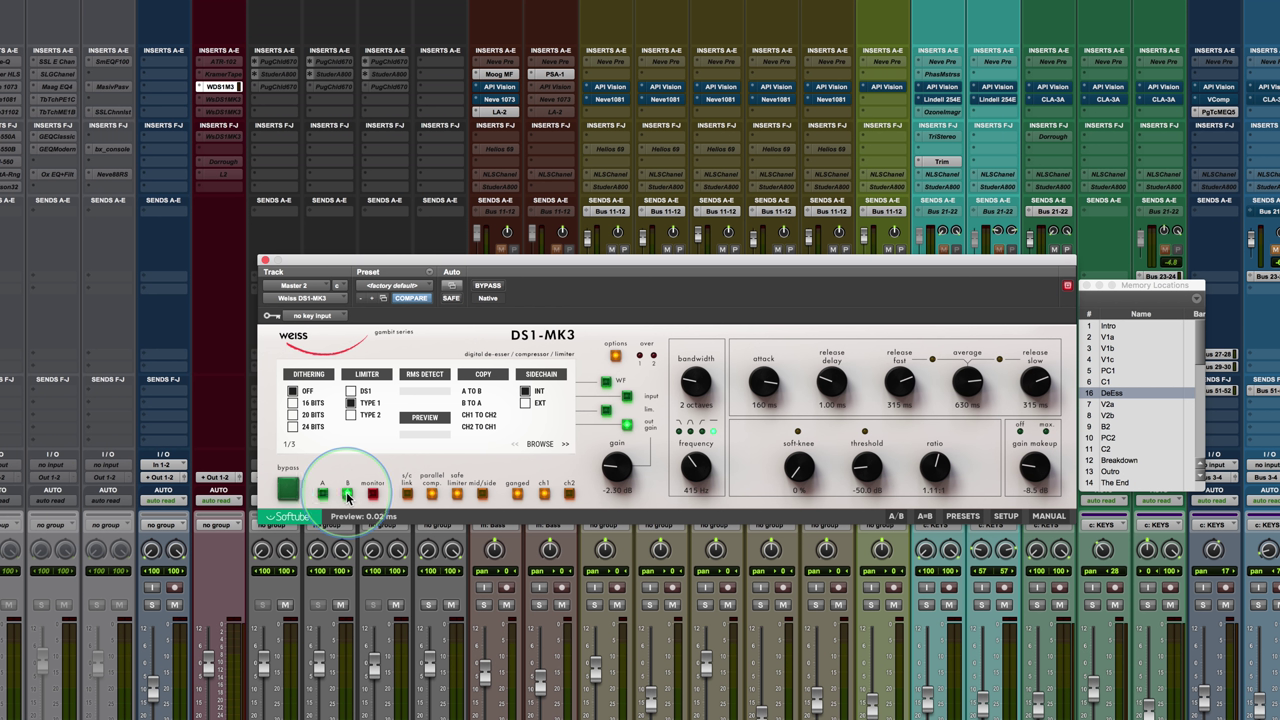
{"action": "left_click", "coordinate": [614, 355]}
{"action": "left_click", "coordinate": [962, 402]}
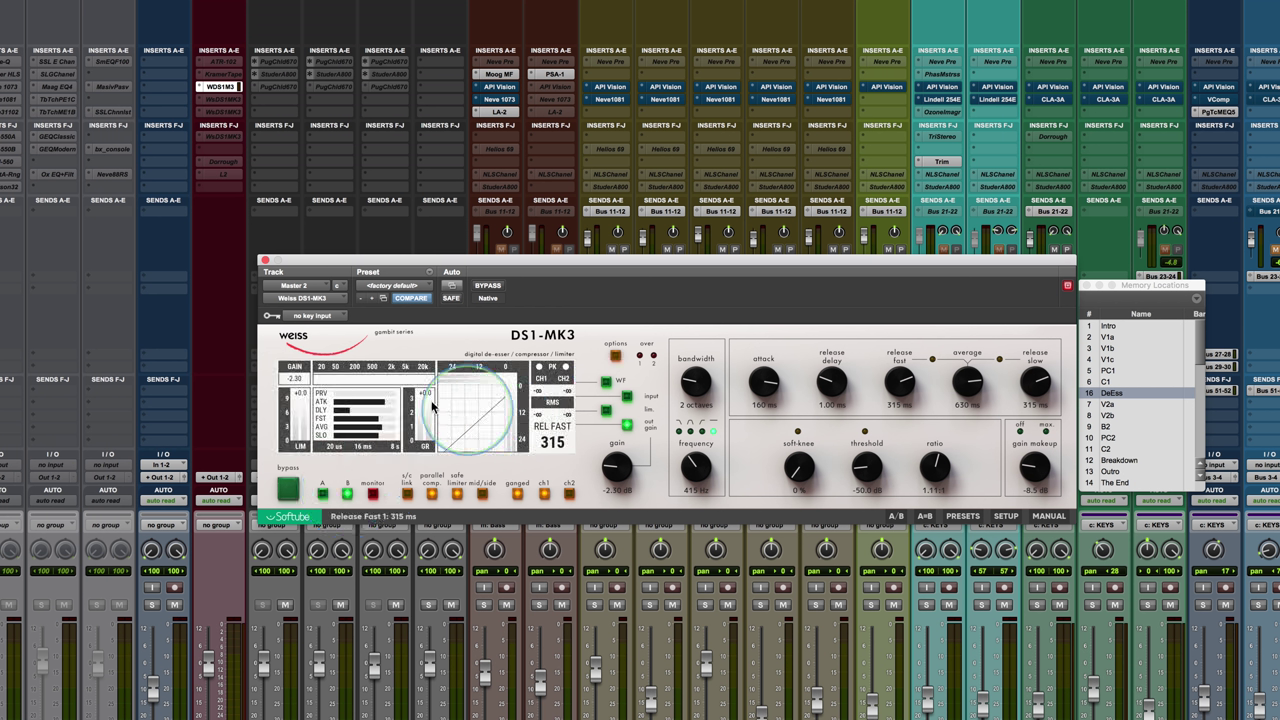
In B, apply a band-pass filter at 7459 Hz with parallel compression off, and set the attack to 100 ms
{"action": "mouse_move", "coordinate": [688, 436]}
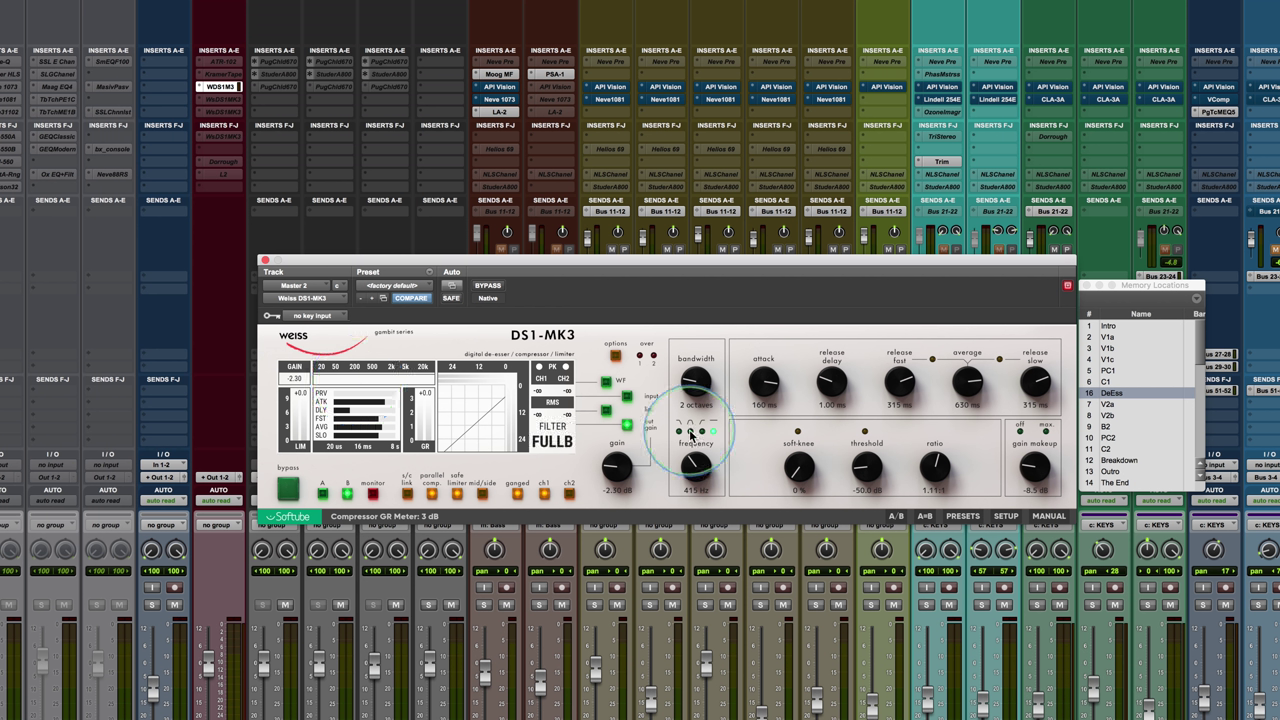
{"action": "left_click", "coordinate": [693, 432]}
{"action": "left_click_drag", "start_coordinate": [697, 462], "coordinate": [718, 363]}
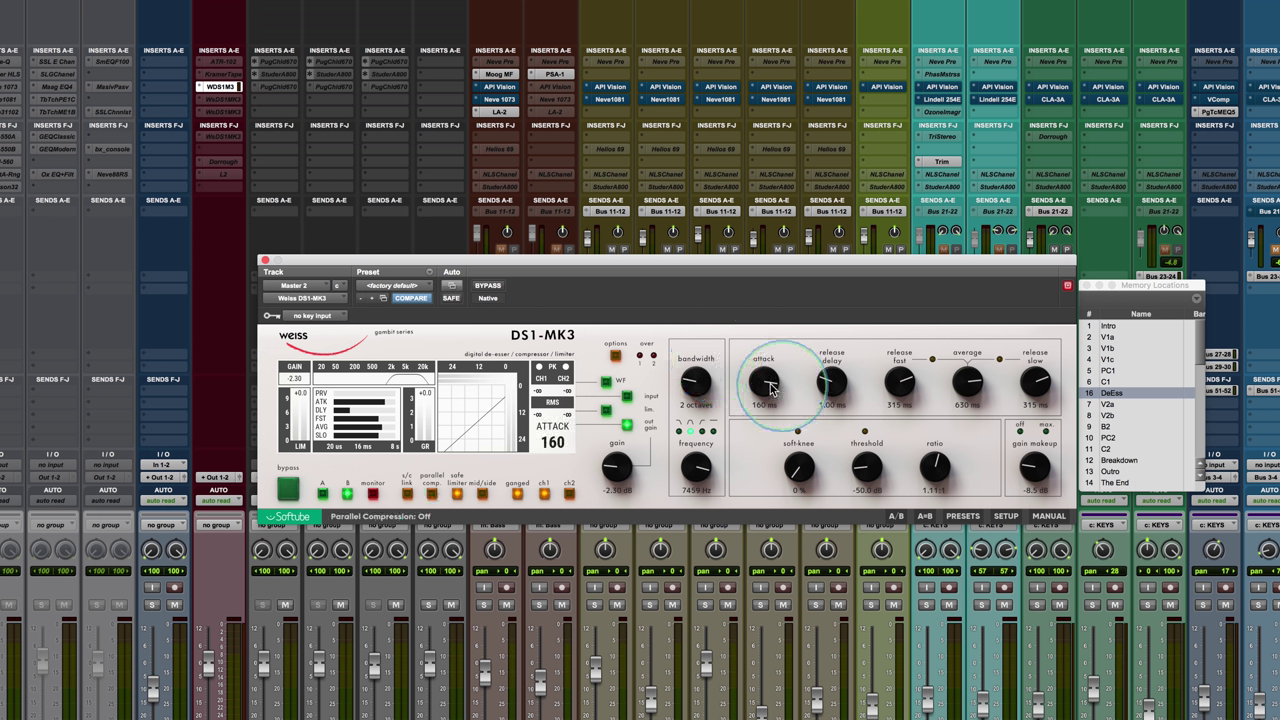
{"action": "left_click_drag", "start_coordinate": [764, 385], "coordinate": [770, 383]}
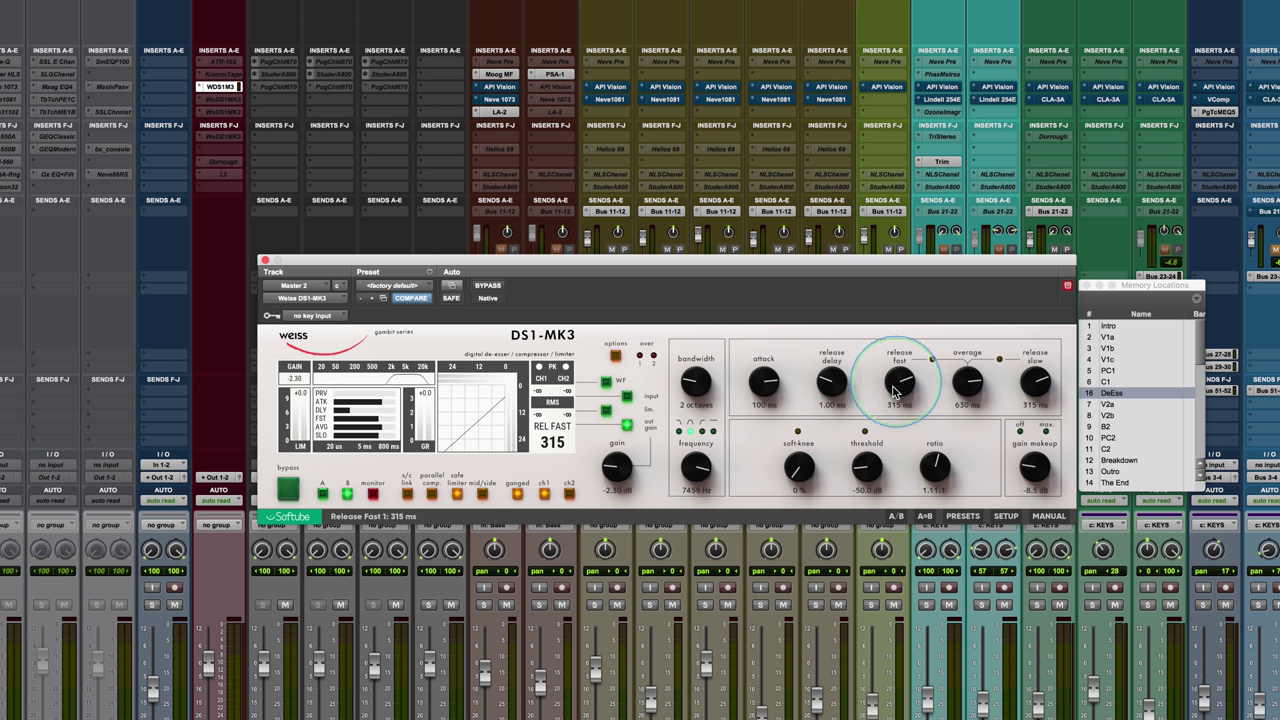
Set an upward expansion ratio of 1:1.60 and reset the gain makeup to 0.0 dB
{"action": "scroll", "coordinate": [933, 468], "scroll_direction": "down", "scroll_amount": 5}
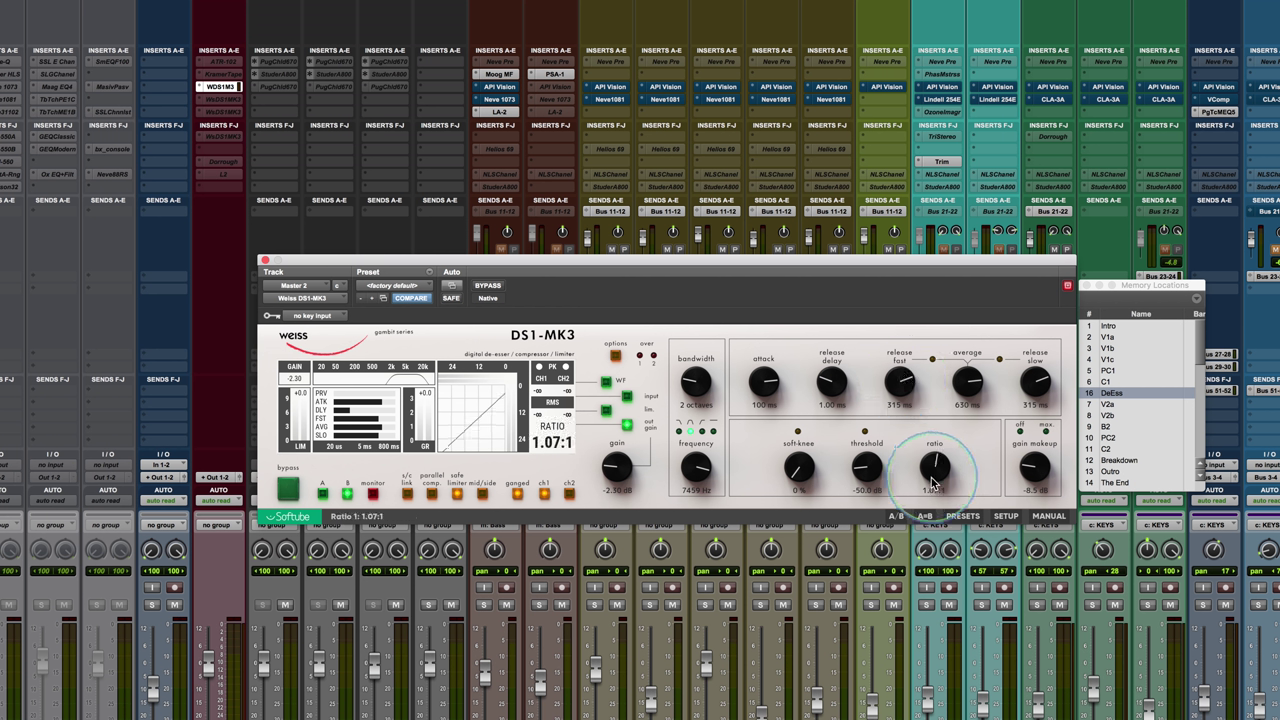
{"action": "scroll", "coordinate": [948, 478], "scroll_direction": "down", "scroll_amount": 2}
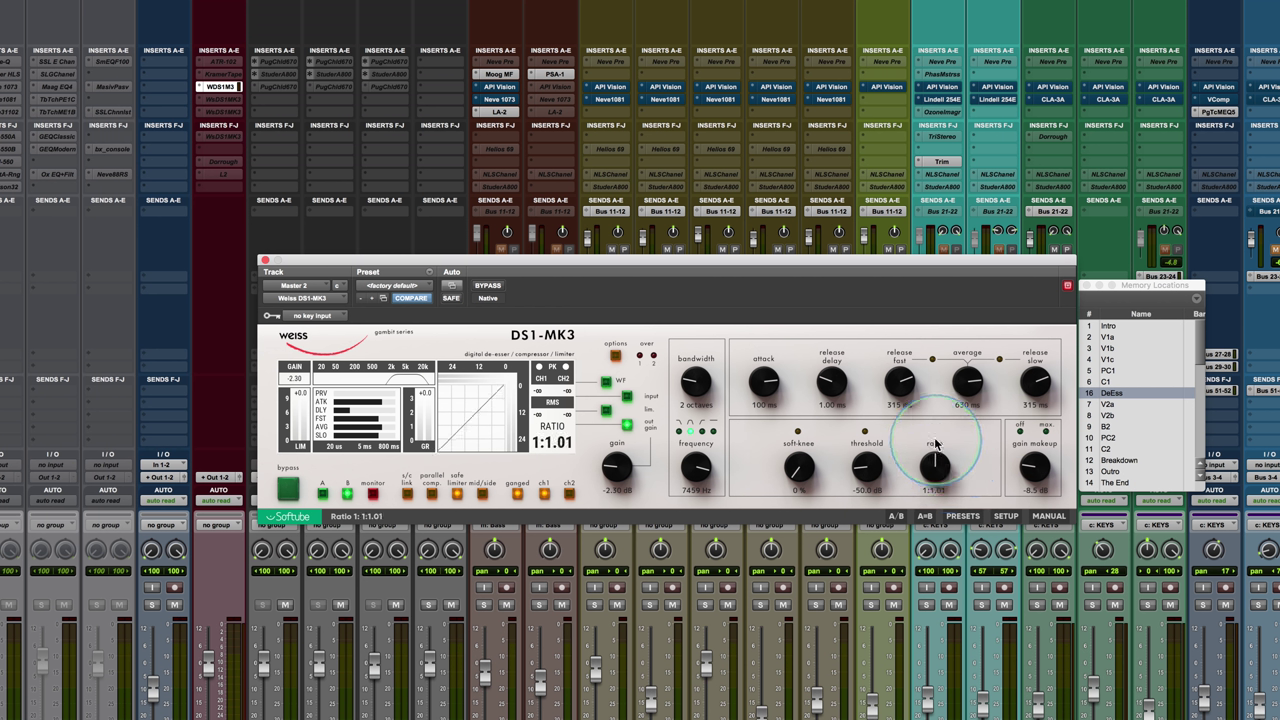
{"action": "scroll", "coordinate": [935, 465], "scroll_direction": "down", "scroll_amount": 4}
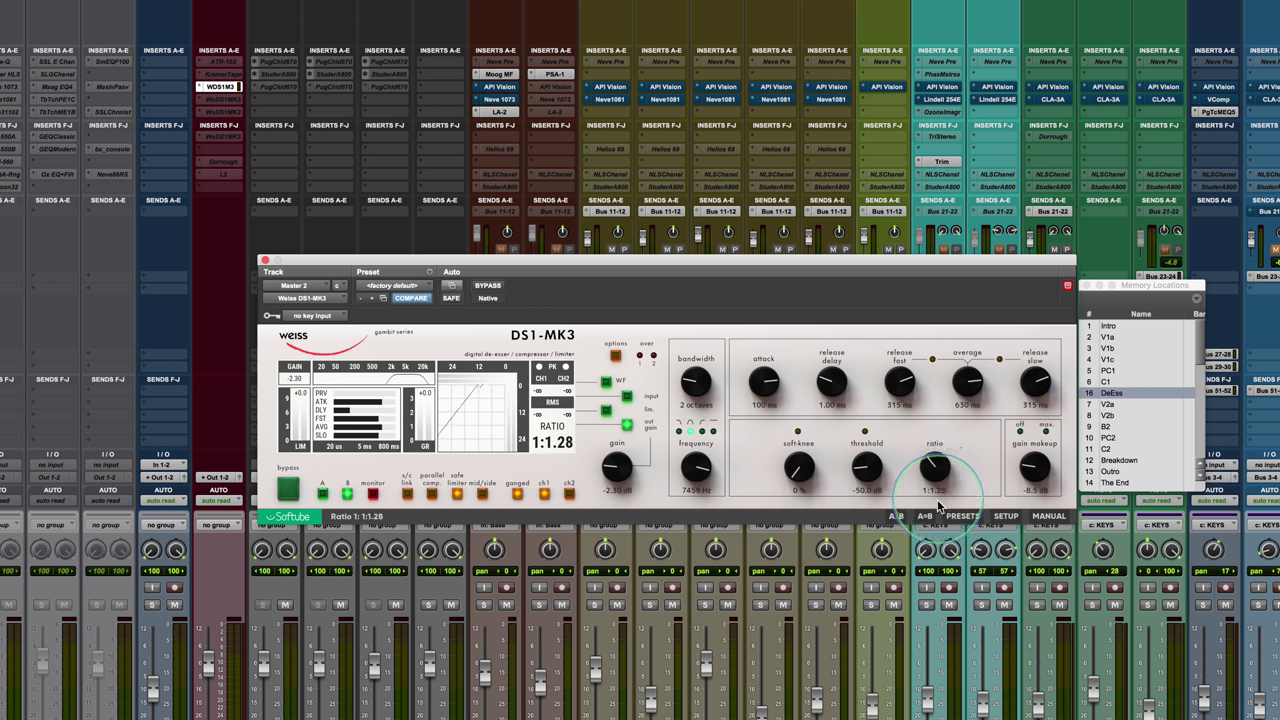
{"action": "scroll", "coordinate": [940, 470], "scroll_direction": "up", "scroll_amount": 1}
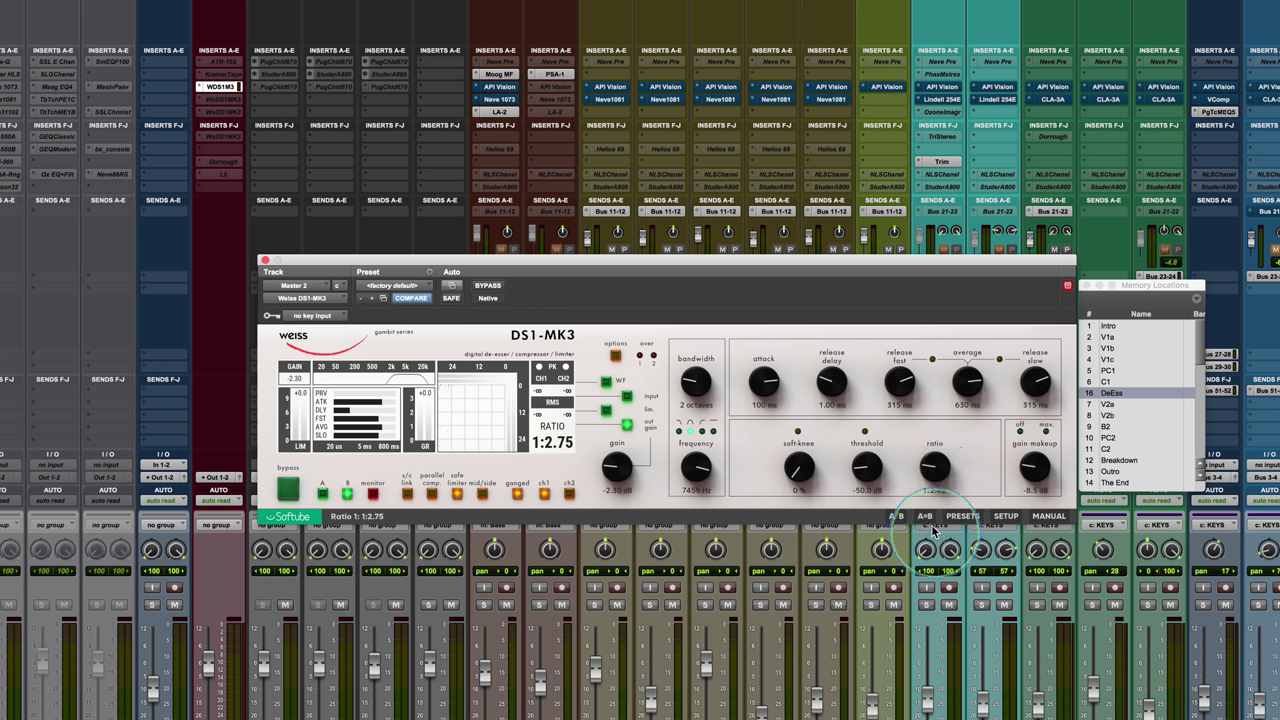
{"action": "left_click_drag", "start_coordinate": [946, 476], "coordinate": [931, 371]}
{"action": "scroll", "coordinate": [934, 457], "scroll_direction": "up", "scroll_amount": 3}
{"action": "scroll", "coordinate": [933, 466], "scroll_direction": "up", "scroll_amount": 3}
{"action": "scroll", "coordinate": [933, 465], "scroll_direction": "up", "scroll_amount": 1}
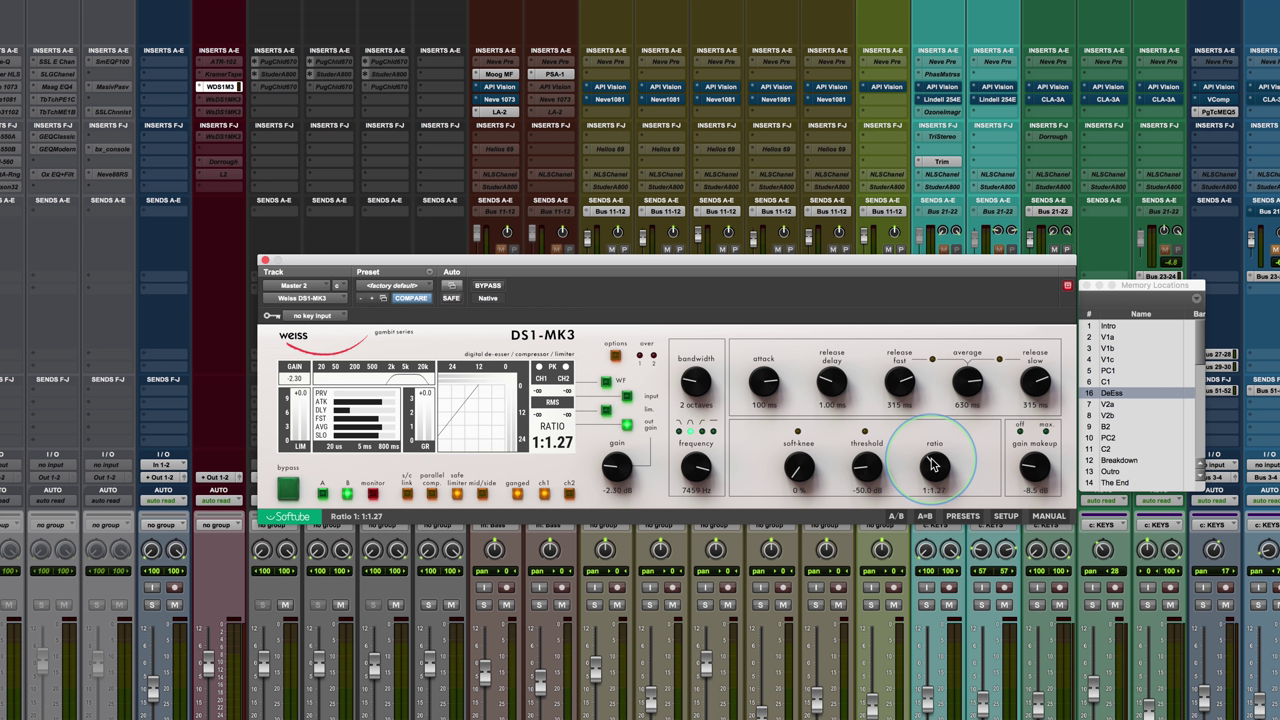
{"action": "scroll", "coordinate": [932, 464], "scroll_direction": "up", "scroll_amount": 1}
{"action": "scroll", "coordinate": [932, 464], "scroll_direction": "down", "scroll_amount": 2}
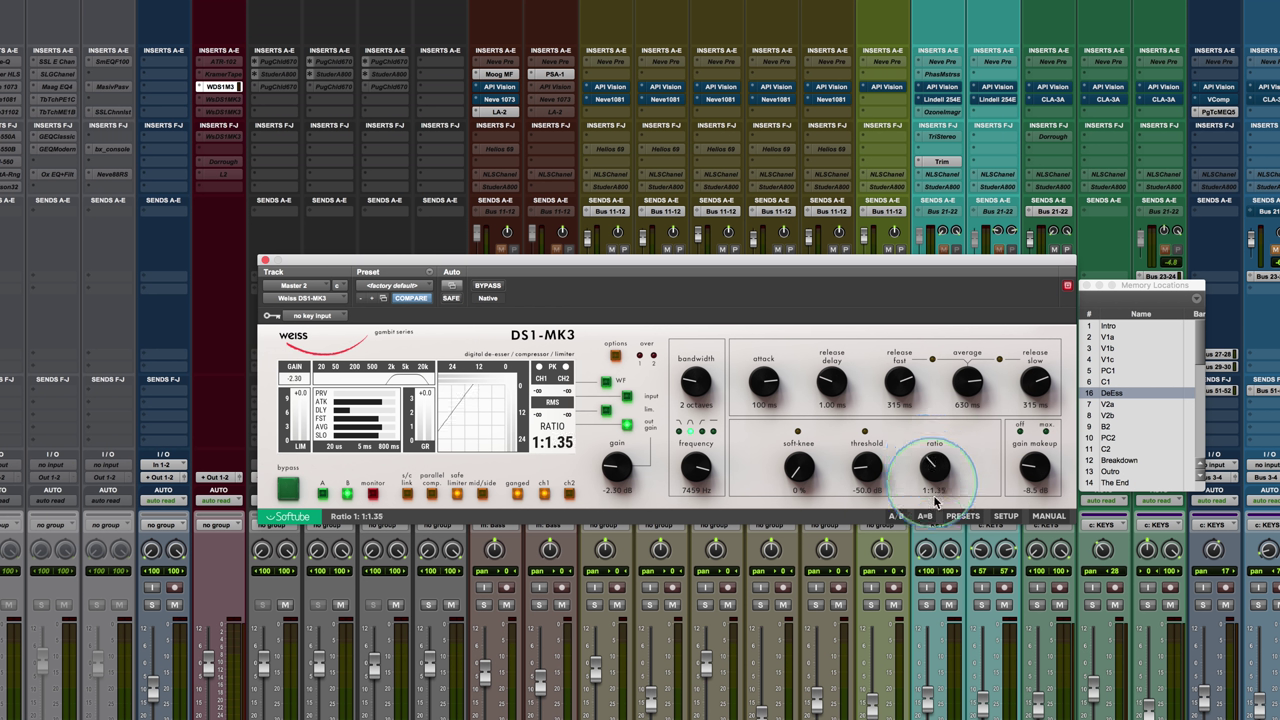
{"action": "scroll", "coordinate": [932, 465], "scroll_direction": "down", "scroll_amount": 5}
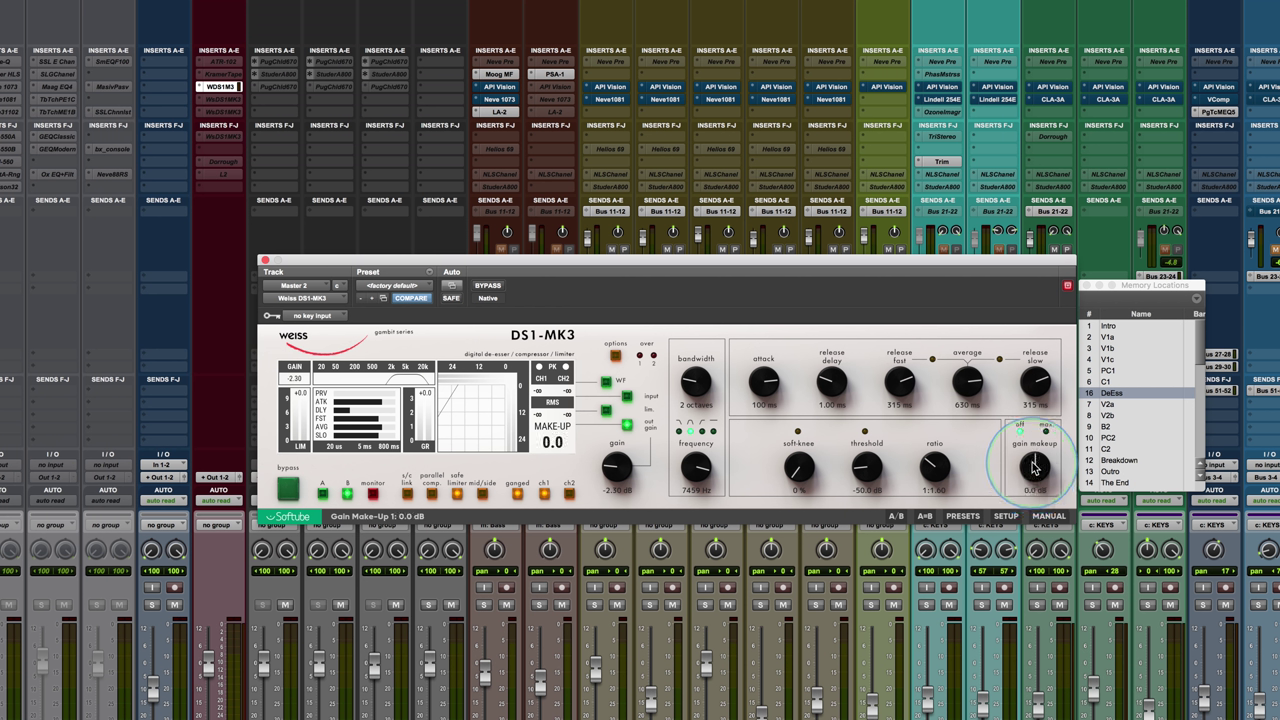
Try lowering the gain makeup to -4.0 dB with the song playing, comparing the expansion with the plug-in bypassed
{"action": "left_click", "coordinate": [480, 403]}
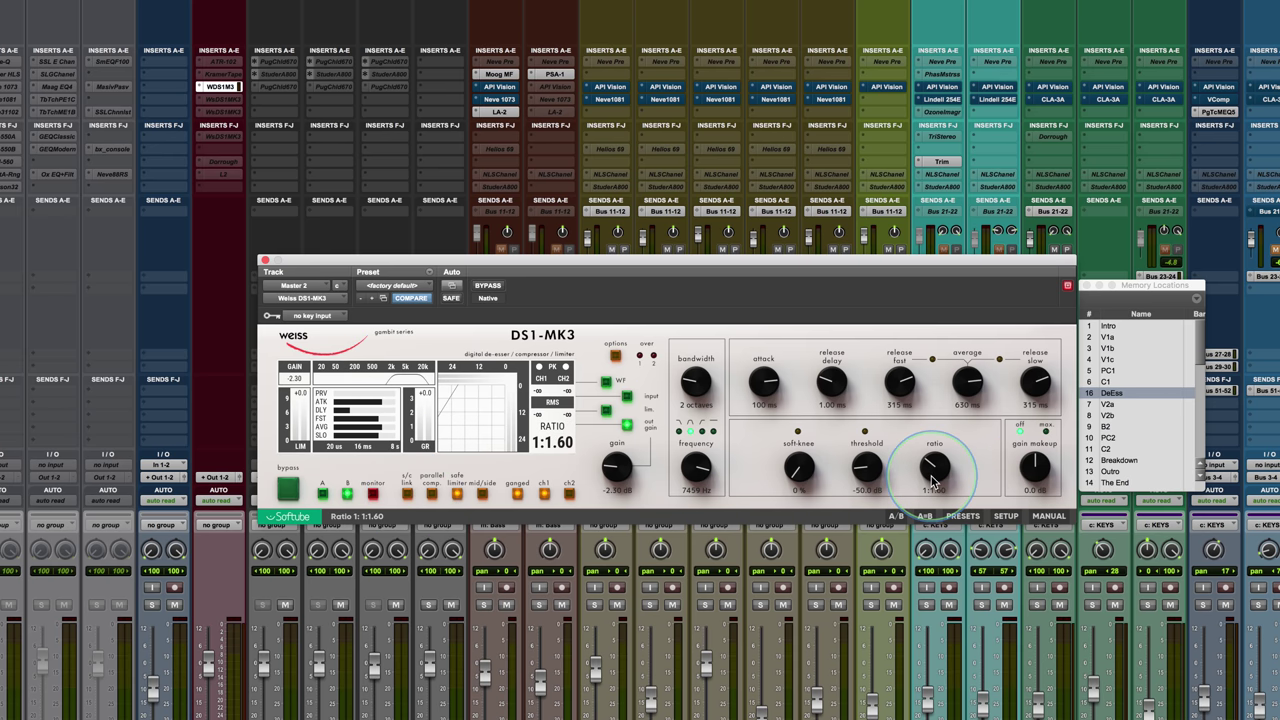
{"action": "left_click_drag", "start_coordinate": [1088, 470], "coordinate": [1024, 498]}
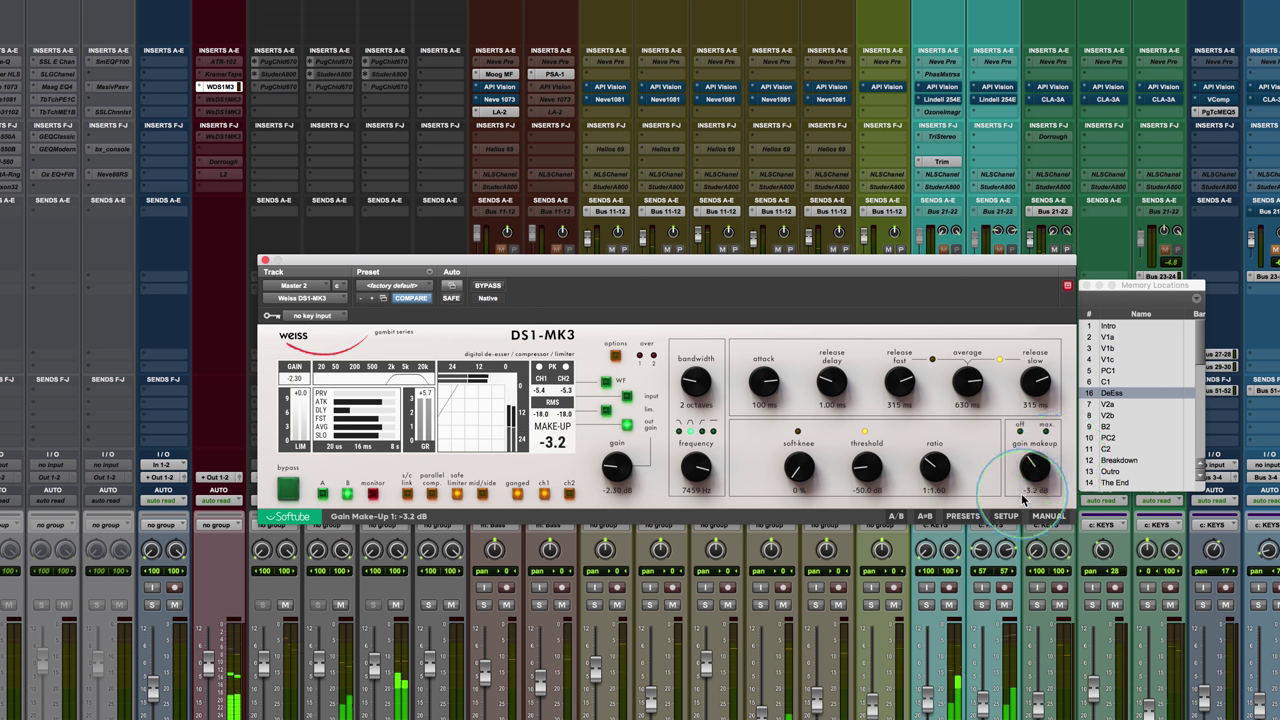
{"action": "left_click", "coordinate": [489, 286]}
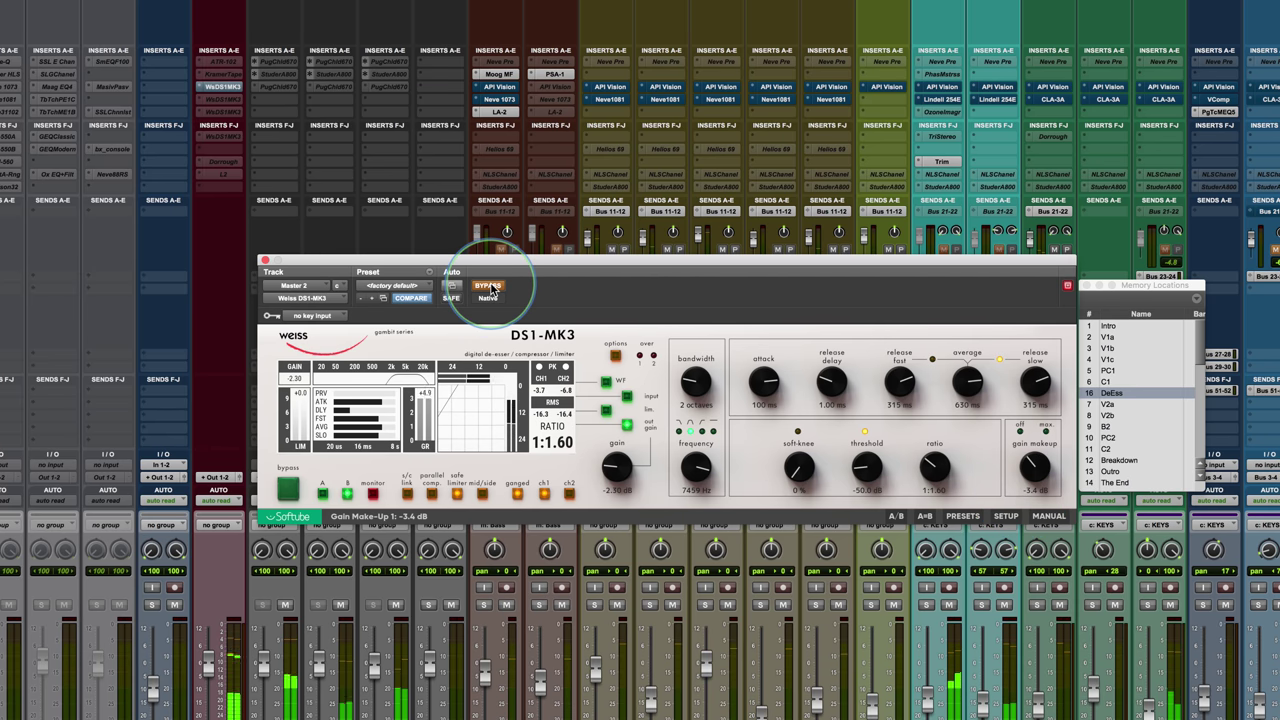
{"action": "left_click", "coordinate": [489, 286]}
{"action": "mouse_move", "coordinate": [1029, 469]}
{"action": "left_mouse_down"}
{"action": "mouse_move", "coordinate": [1027, 487]}
{"action": "mouse_move", "coordinate": [1027, 474]}
{"action": "left_mouse_up"}
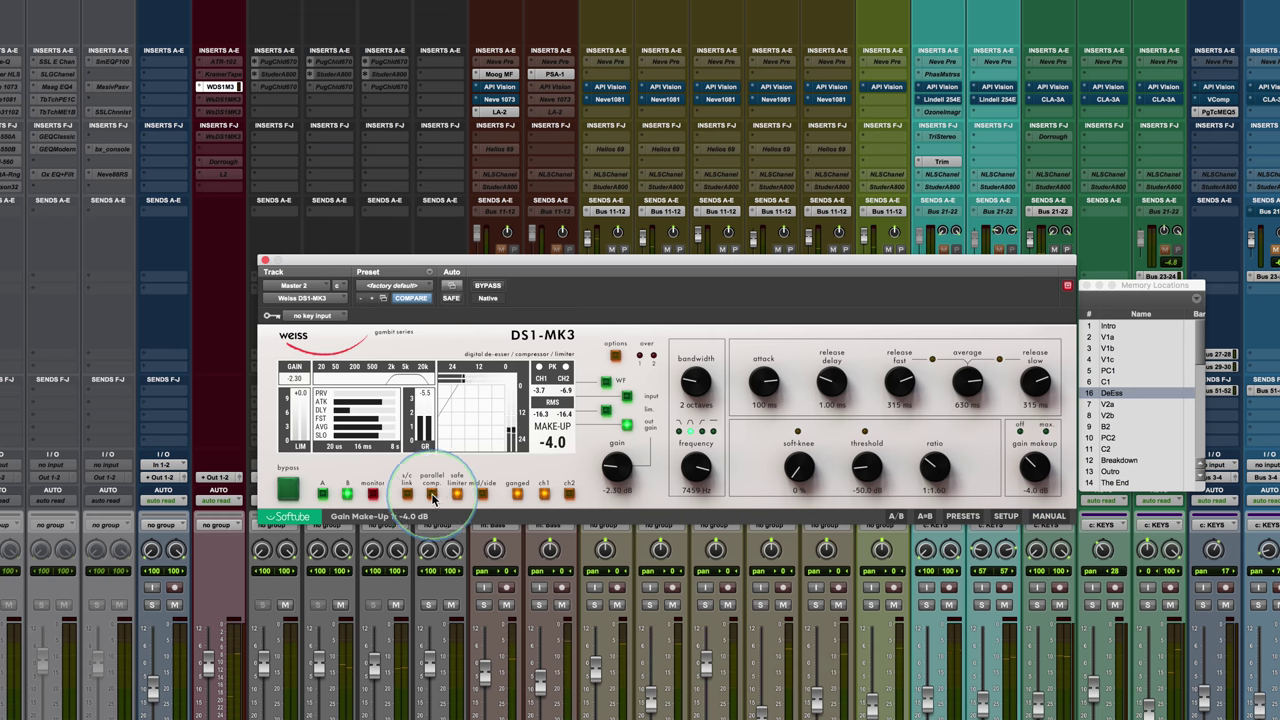
Turn on parallel compression, bring the gain makeup up from -60.0 to -12.0 dB, and move the band-pass frequency to 10548 Hz
{"action": "left_click_drag", "start_coordinate": [1036, 468], "coordinate": [1028, 590]}
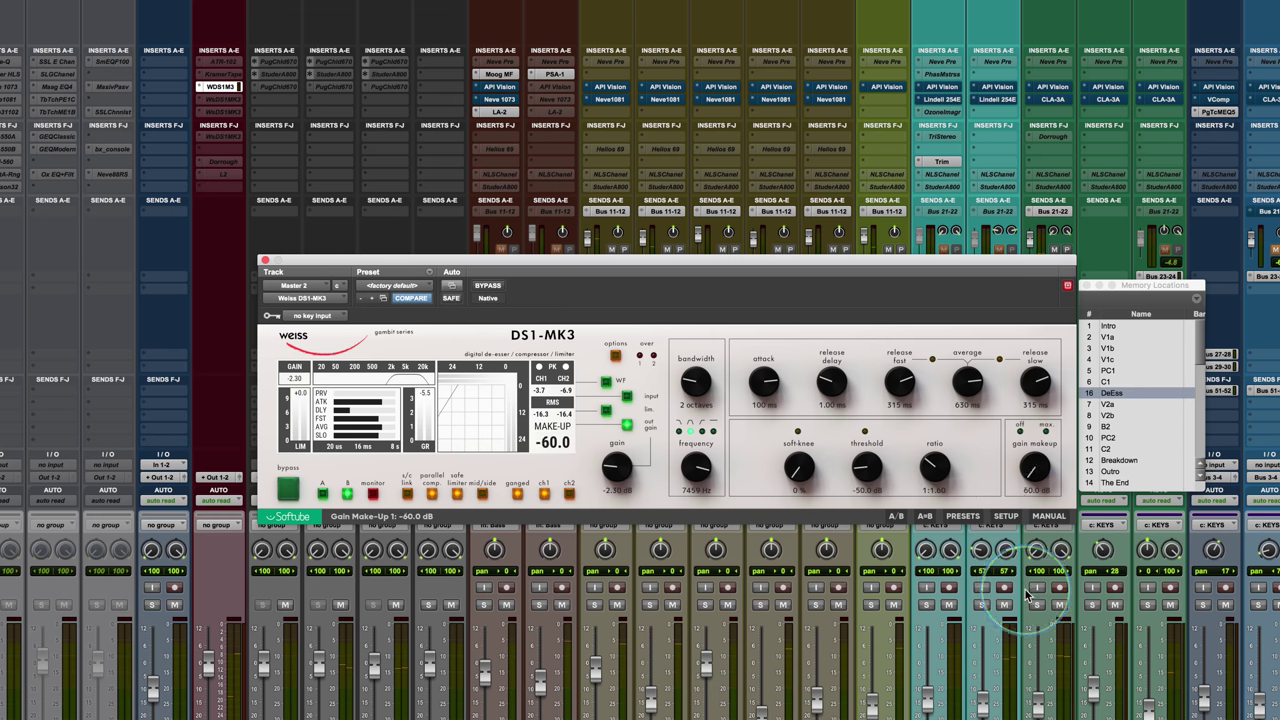
{"action": "left_click_drag", "start_coordinate": [1034, 488], "coordinate": [1023, 418]}
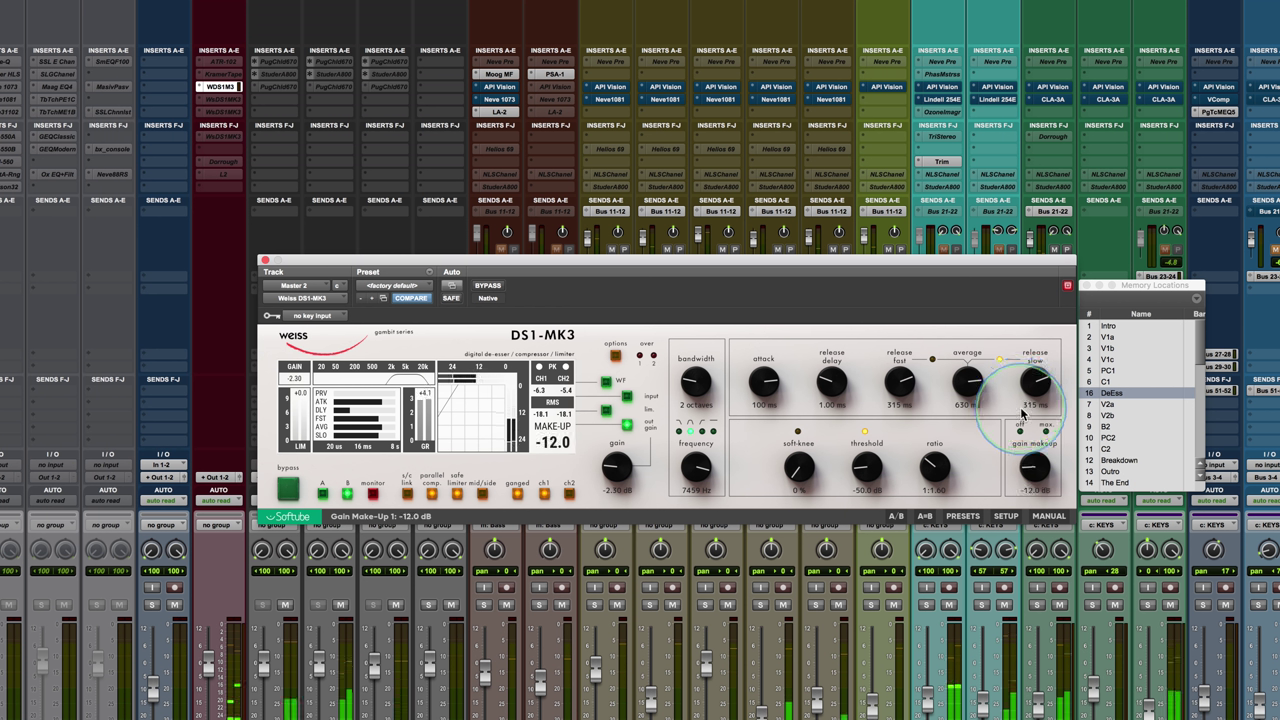
{"action": "left_click", "coordinate": [688, 427]}
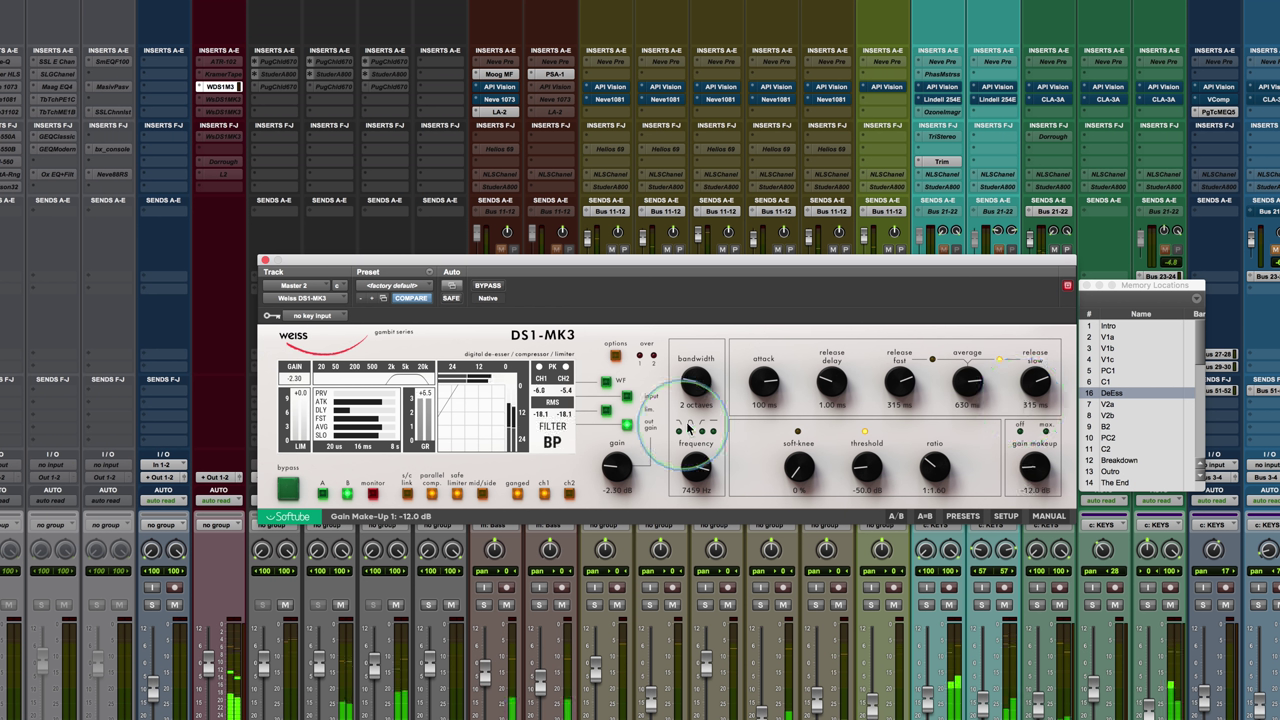
{"action": "left_click_drag", "start_coordinate": [697, 458], "coordinate": [697, 460]}
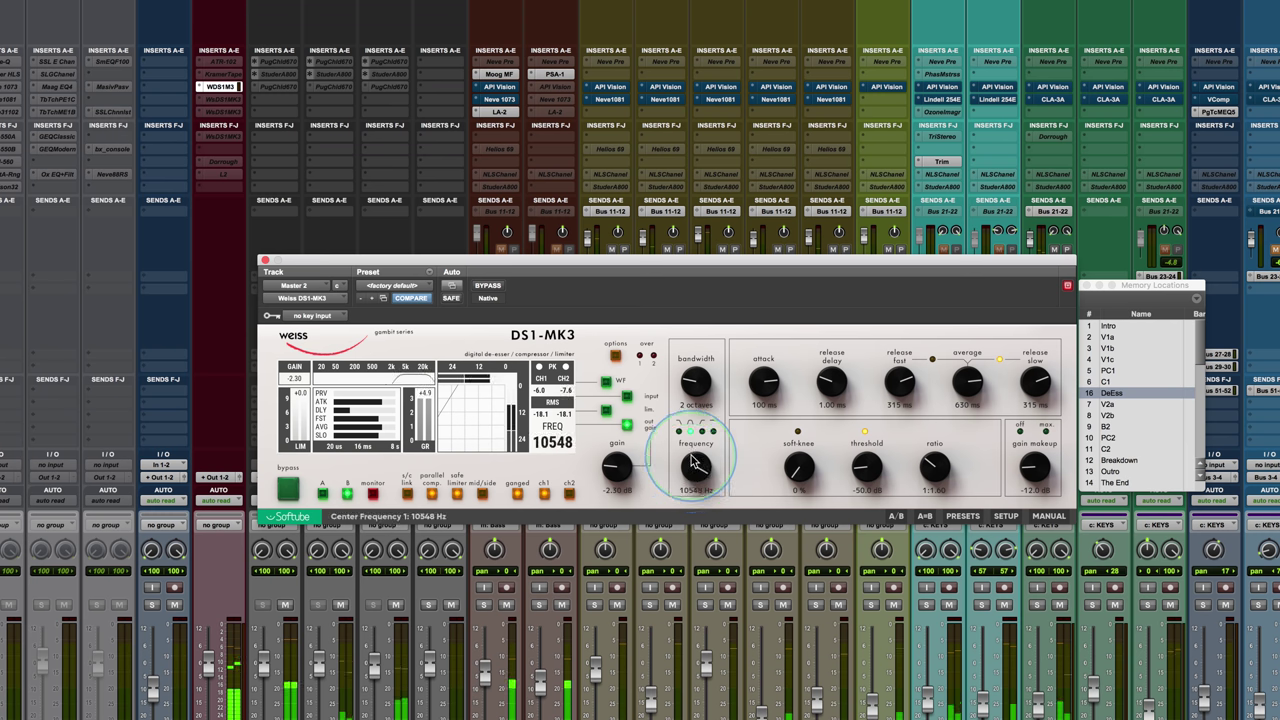
Compare the parallel expansion with the plug-in bypassed, then set the output gain to 0.00 dB and the gain makeup to -10.0 dB
{"action": "left_click", "coordinate": [486, 286]}
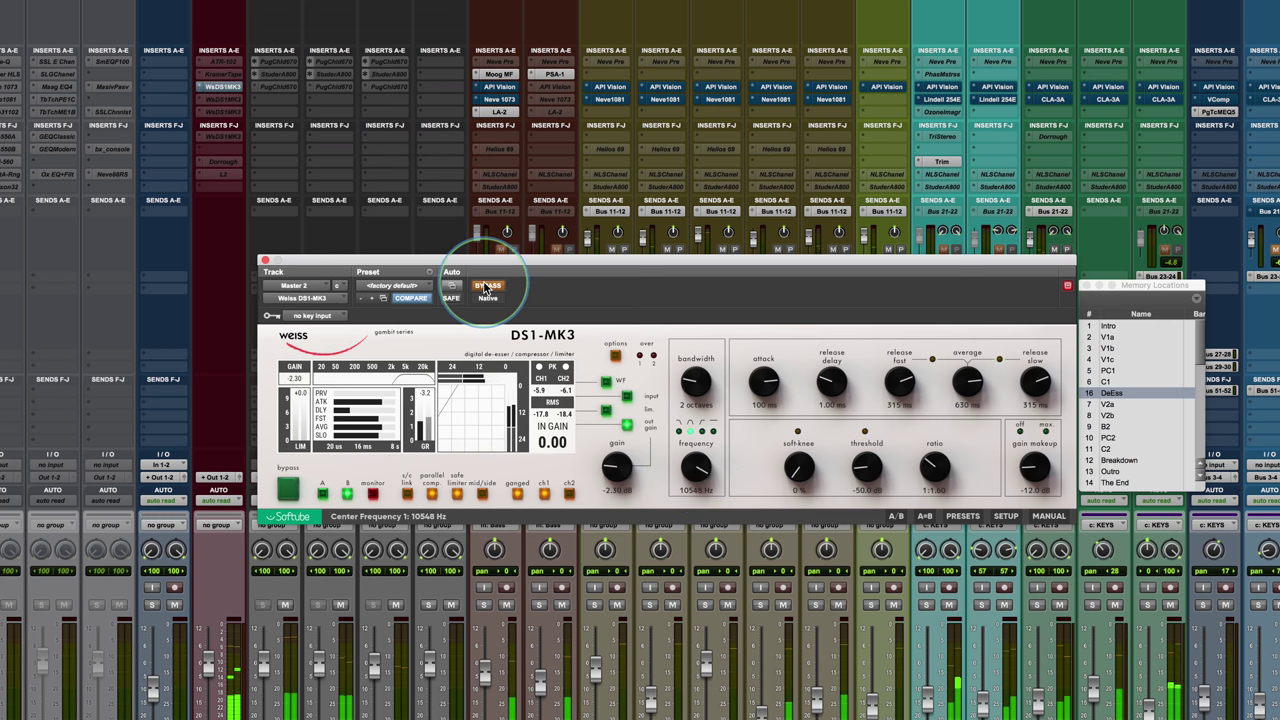
{"action": "left_click", "coordinate": [486, 286]}
{"action": "left_click_drag", "start_coordinate": [1034, 468], "coordinate": [1034, 452]}
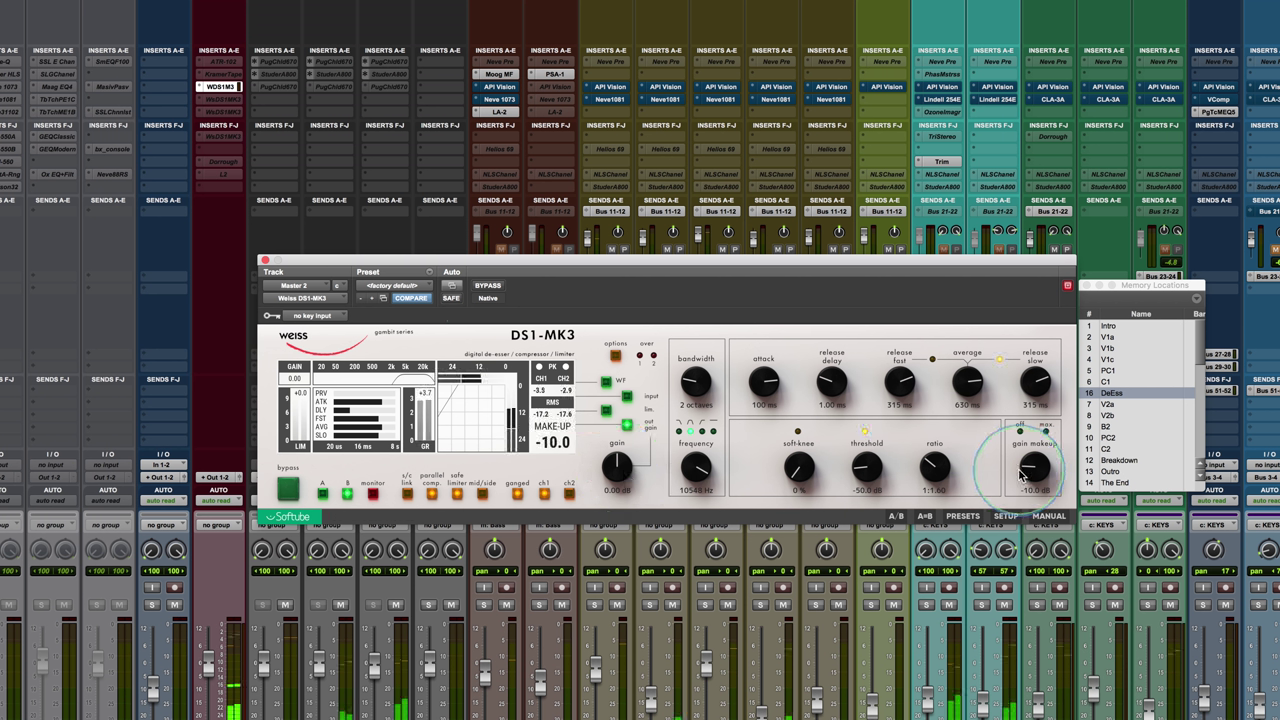
Try a gain makeup of -20.0 dB, comparing the high-band parallel expansion with the plug-in bypassed before and after the change
{"action": "left_click", "coordinate": [488, 287]}
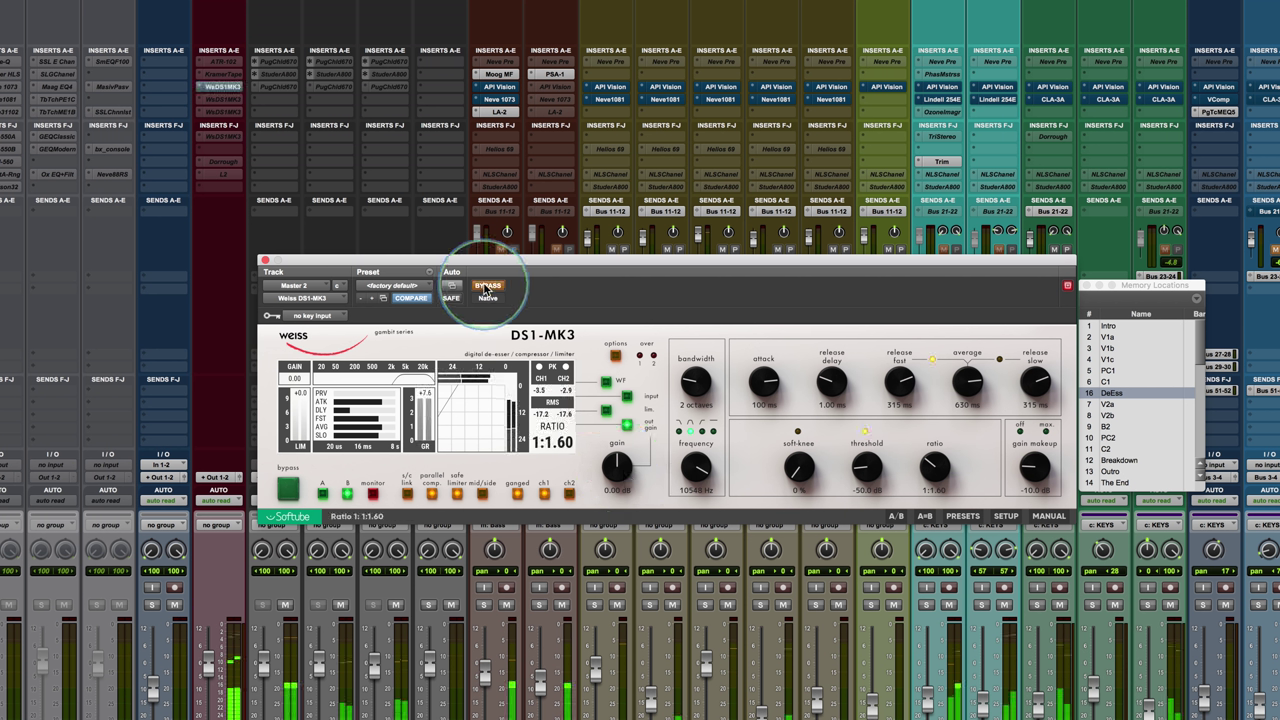
{"action": "left_click", "coordinate": [487, 288]}
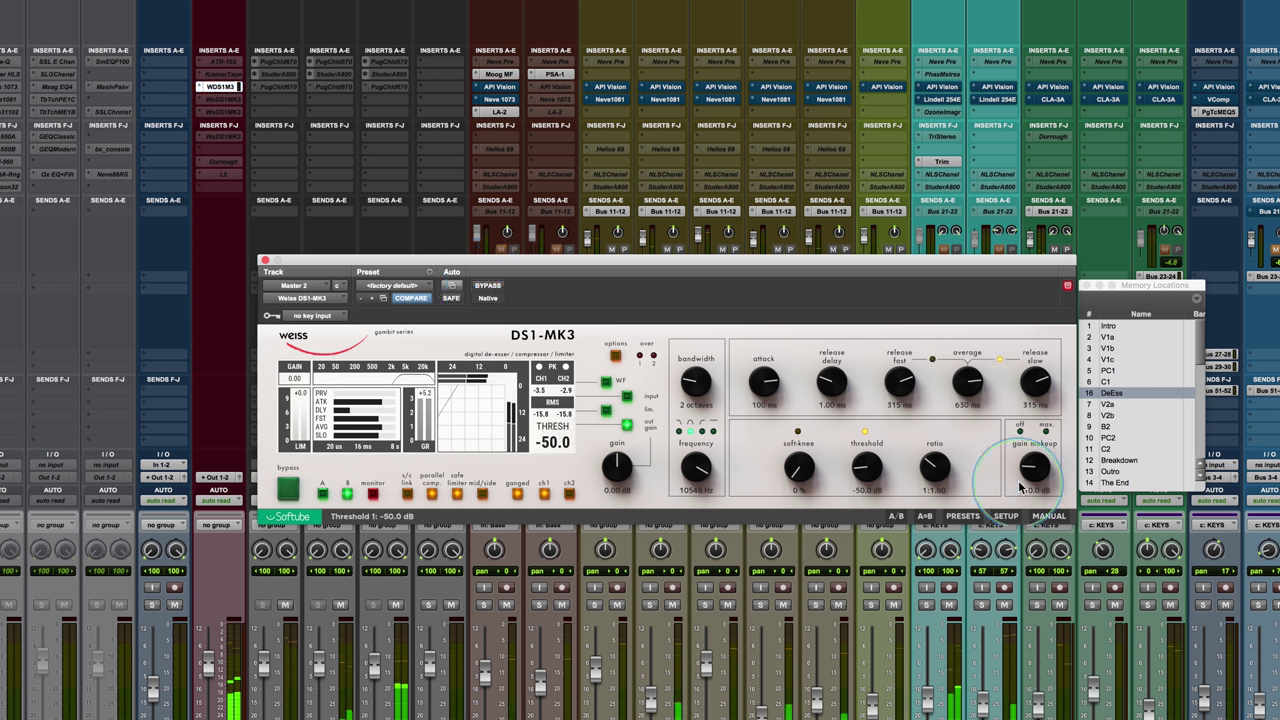
{"action": "left_click_drag", "start_coordinate": [1032, 472], "coordinate": [1022, 506]}
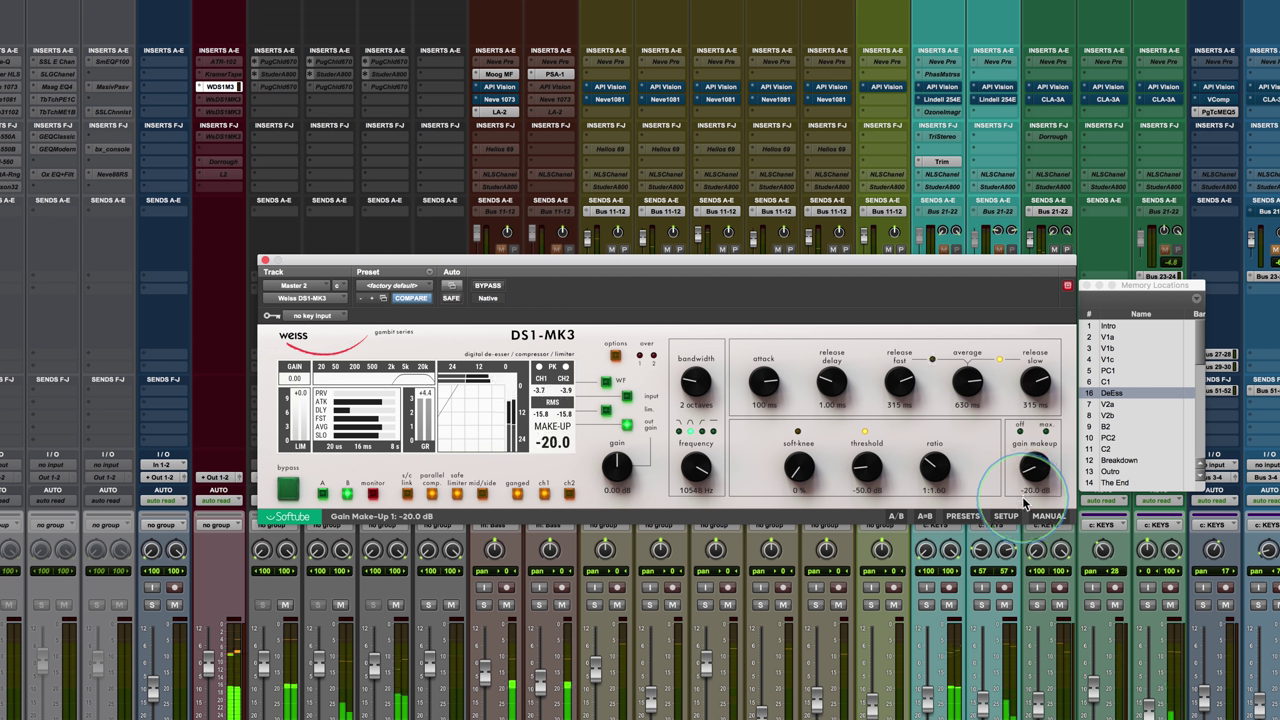
{"action": "left_click", "coordinate": [487, 288]}
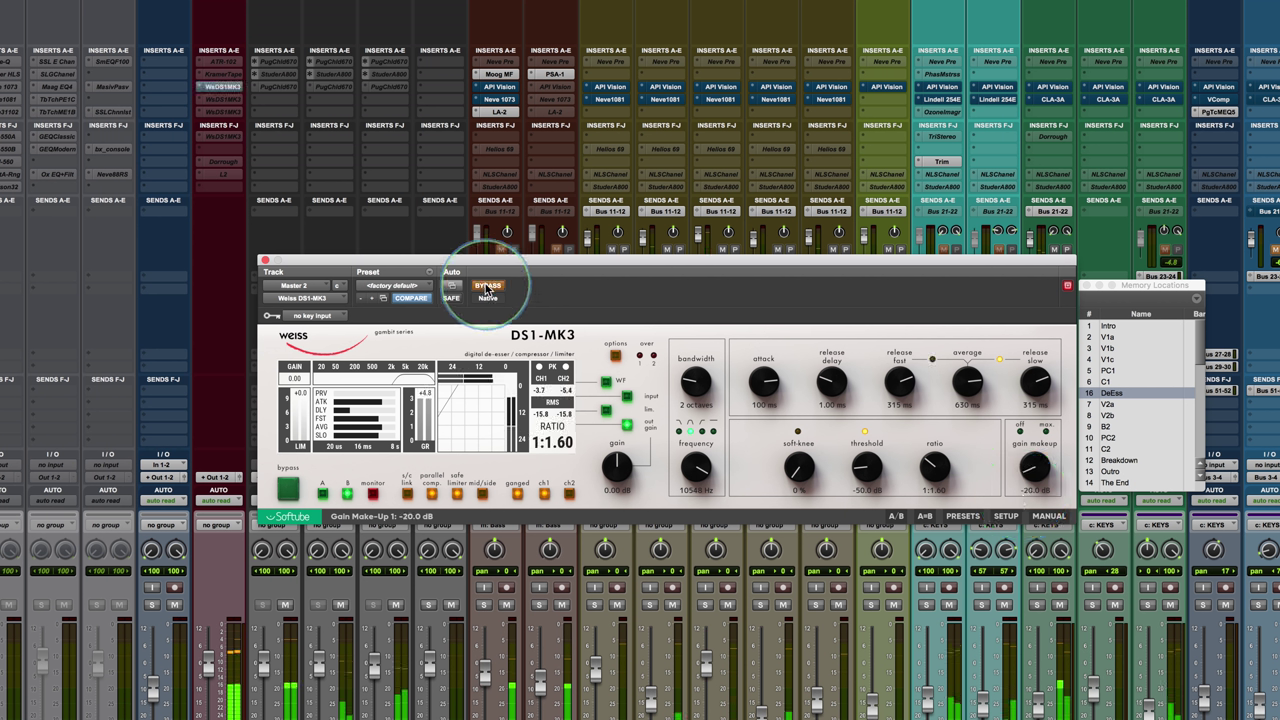
{"action": "left_click", "coordinate": [487, 287]}
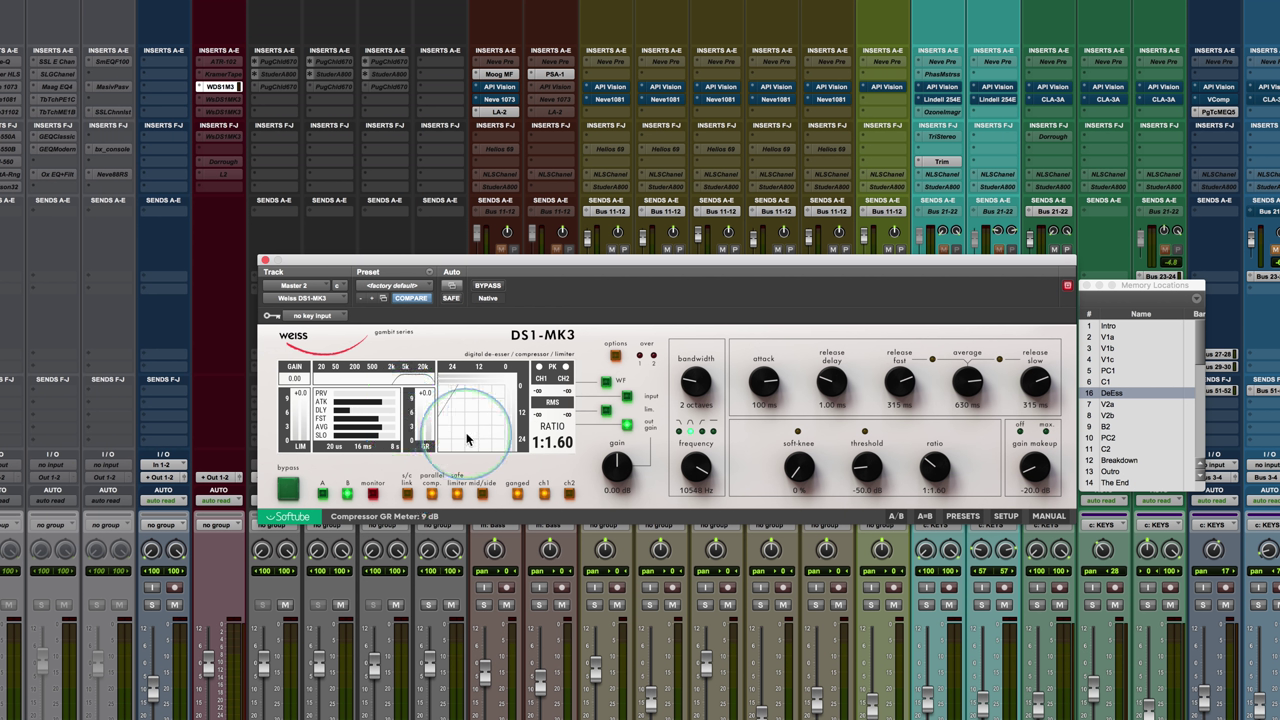
Try expansion thresholds of -34.0 and -31.0 dB with the song playing, and settle on -44.0 dB
{"action": "mouse_move", "coordinate": [1040, 472]}
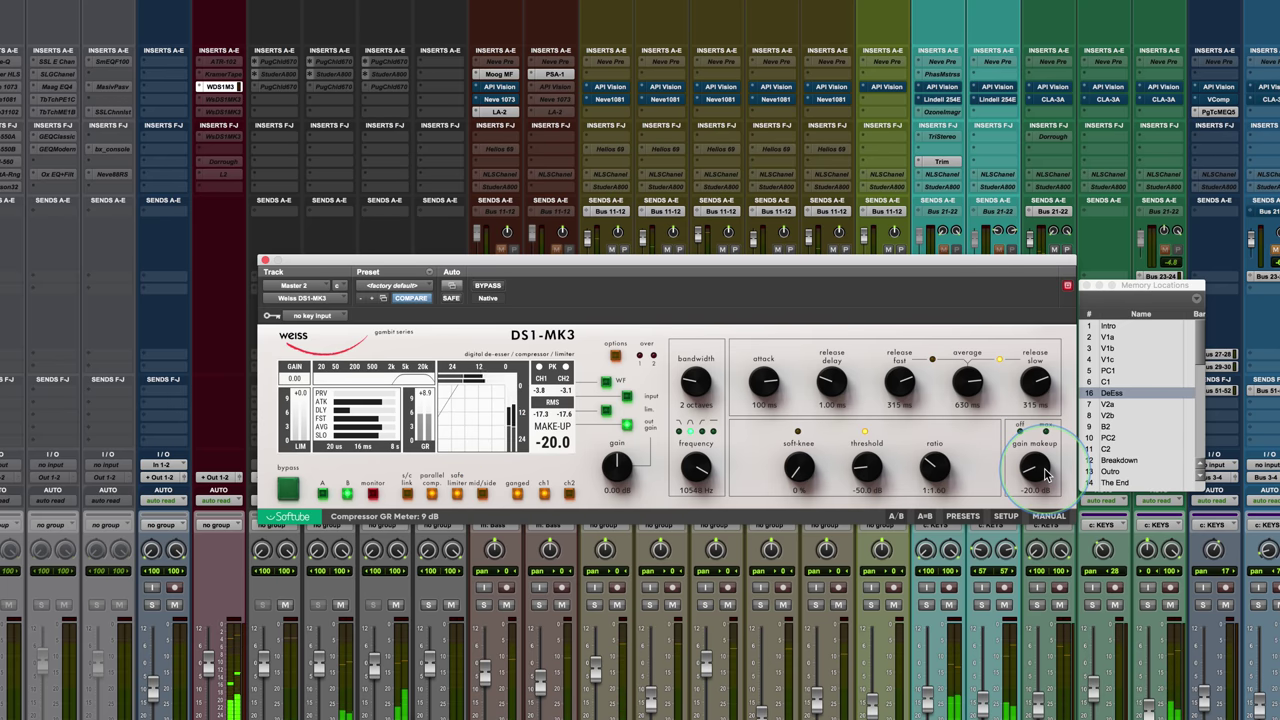
{"action": "mouse_move", "coordinate": [866, 476]}
{"action": "left_click_drag", "start_coordinate": [866, 476], "coordinate": [855, 395]}
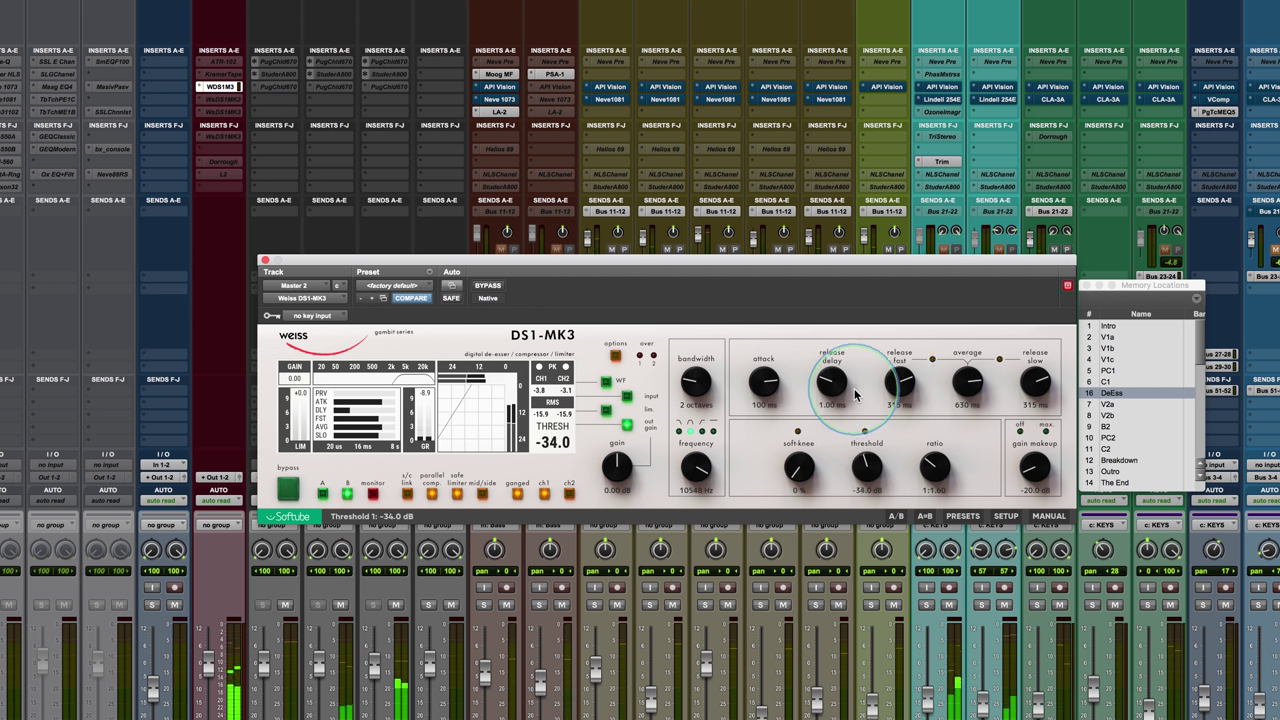
{"action": "left_click_drag", "start_coordinate": [868, 476], "coordinate": [868, 460]}
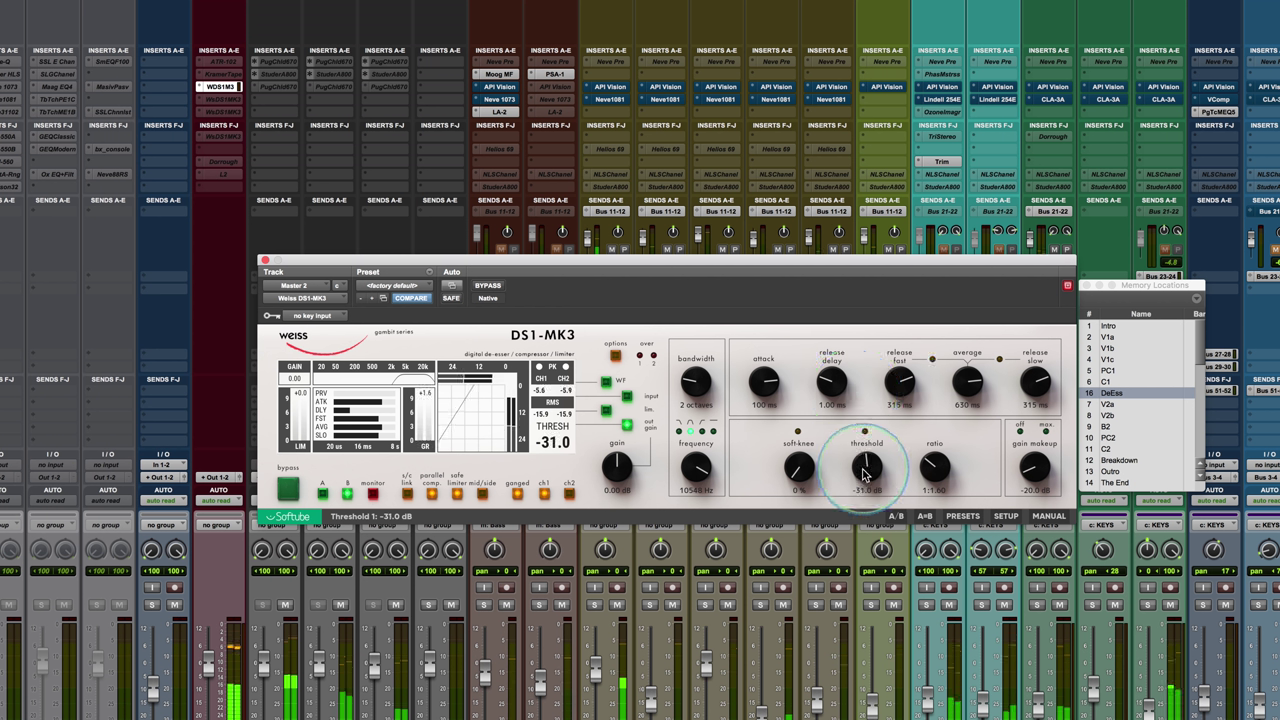
{"action": "left_click_drag", "start_coordinate": [866, 476], "coordinate": [856, 521]}
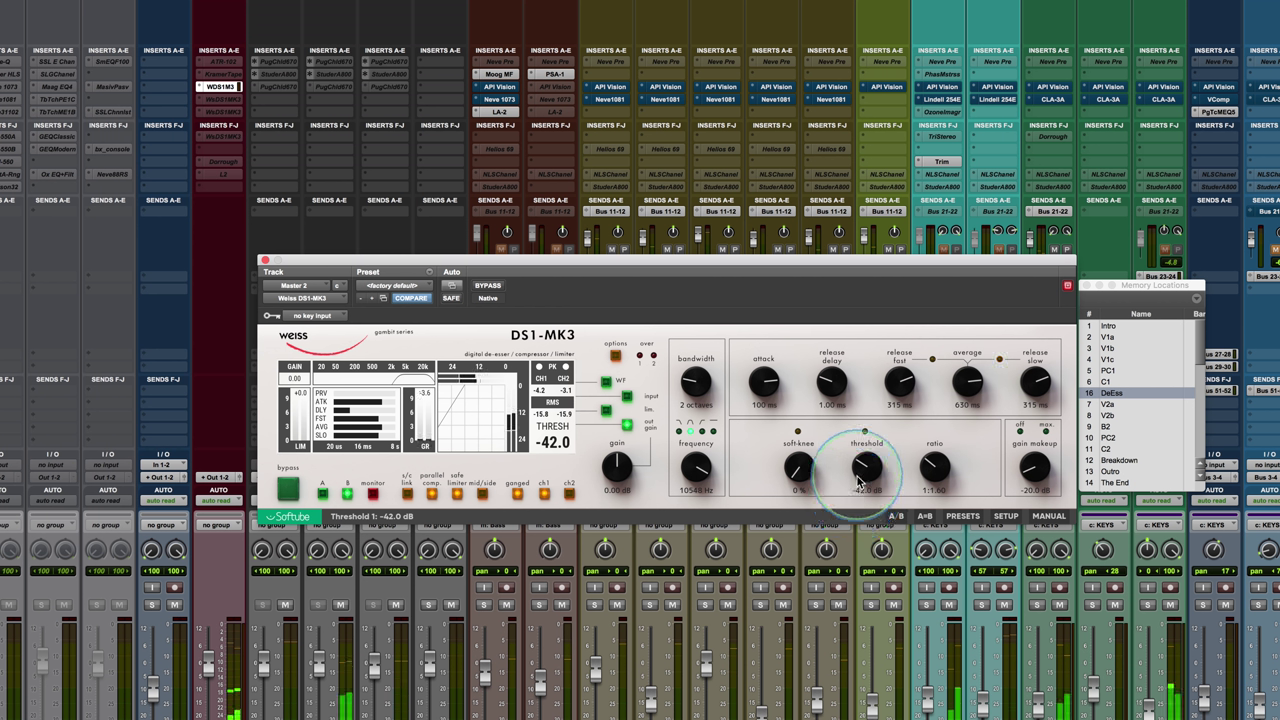
{"action": "left_click_drag", "start_coordinate": [857, 476], "coordinate": [857, 480]}
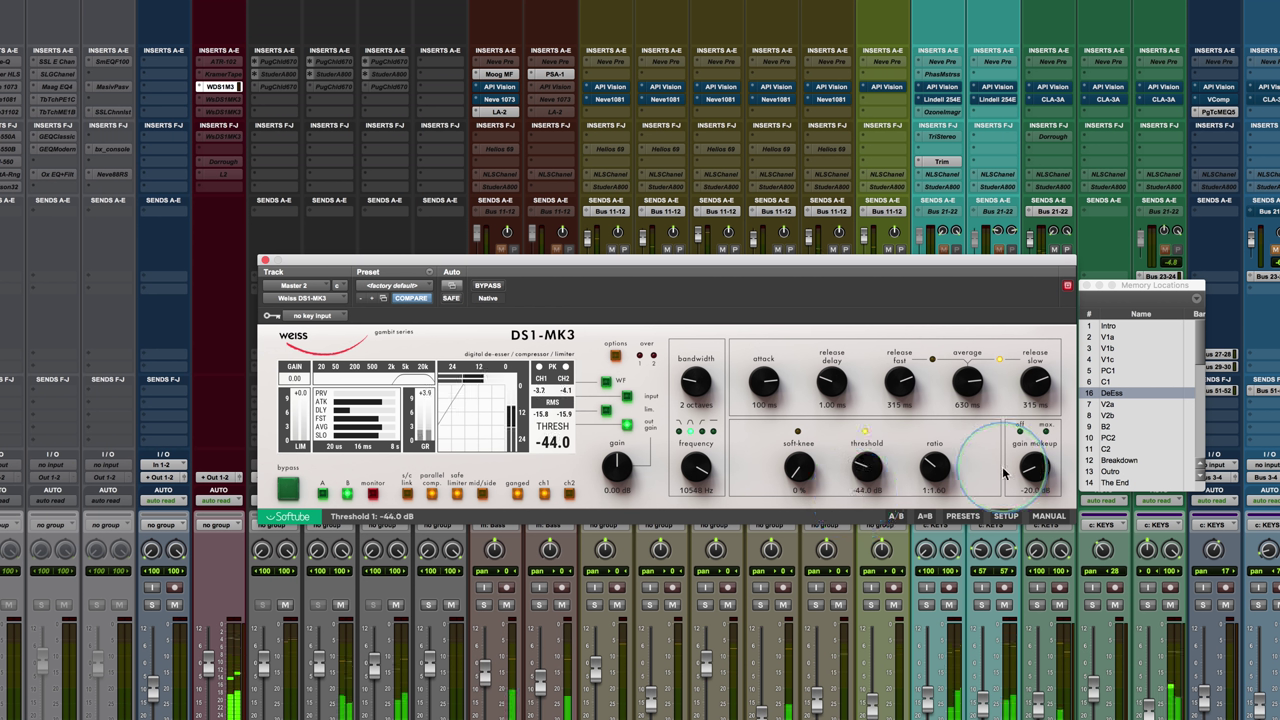
Set the gain makeup to -17.0 dB and compare the high-band parallel expansion with the plug-in bypassed
{"action": "left_click_drag", "start_coordinate": [1033, 470], "coordinate": [1033, 470]}
{"action": "left_click", "coordinate": [493, 286]}
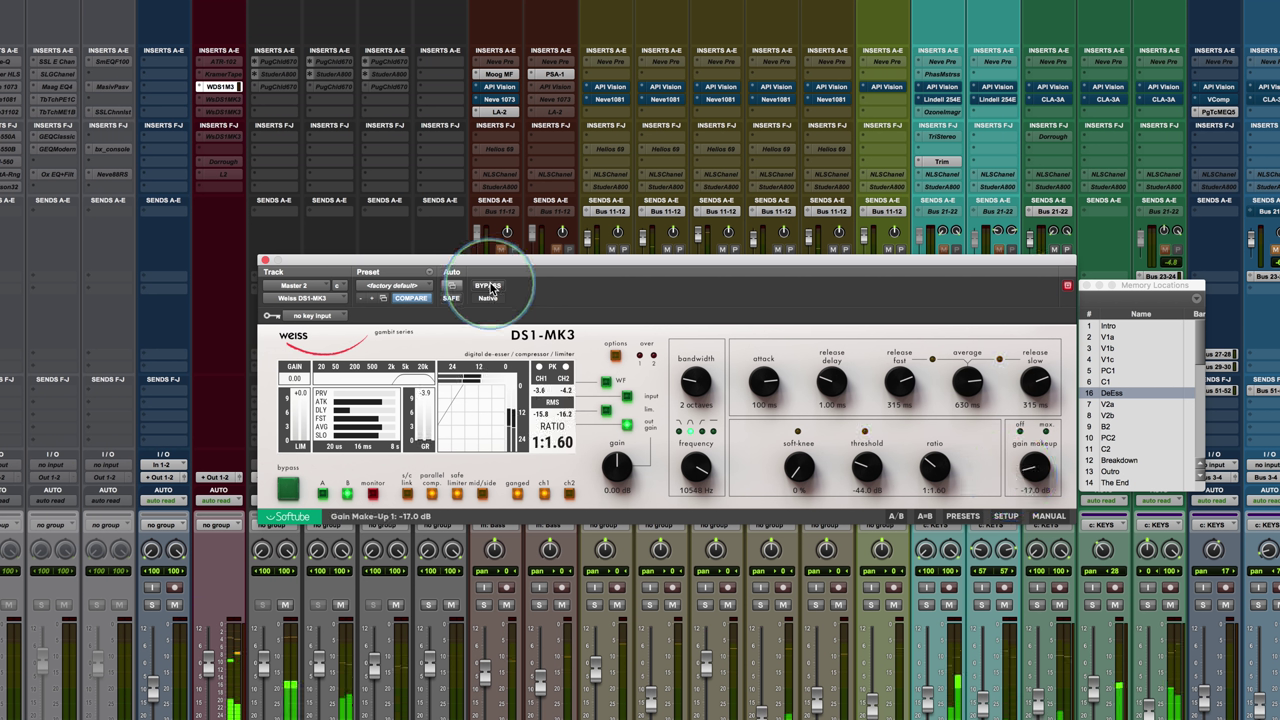
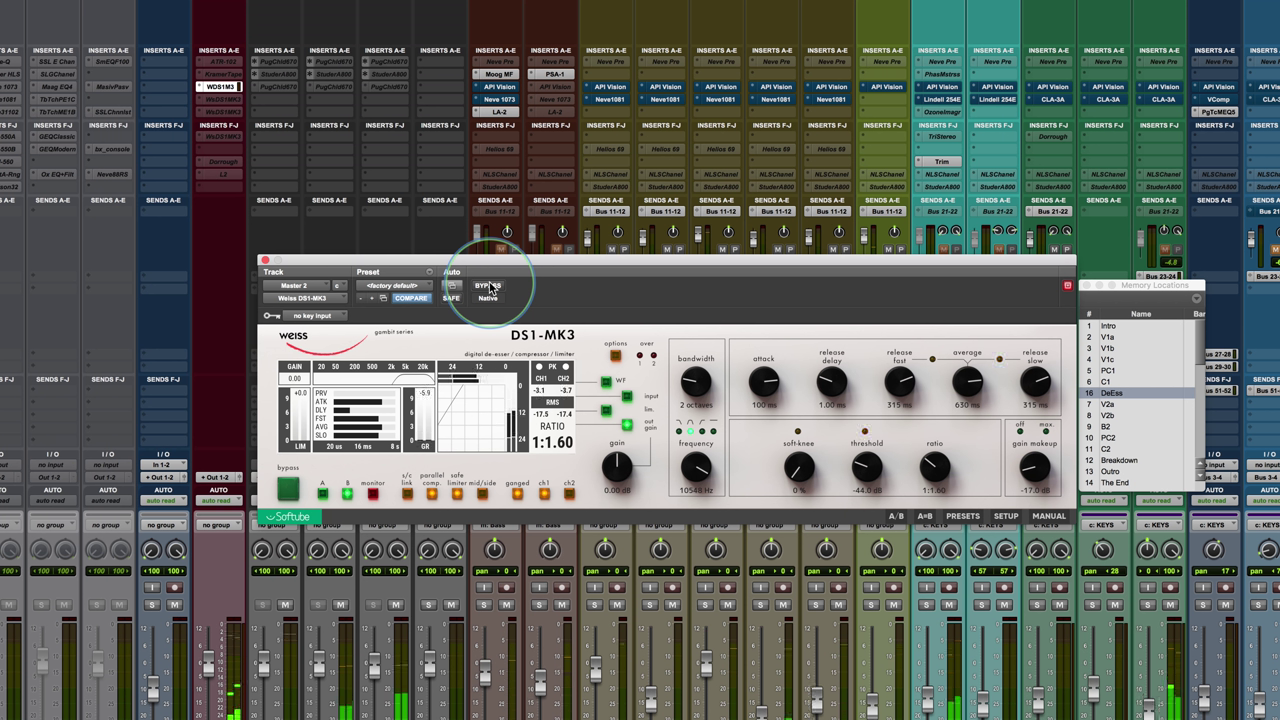
{"action": "left_click", "coordinate": [489, 287]}
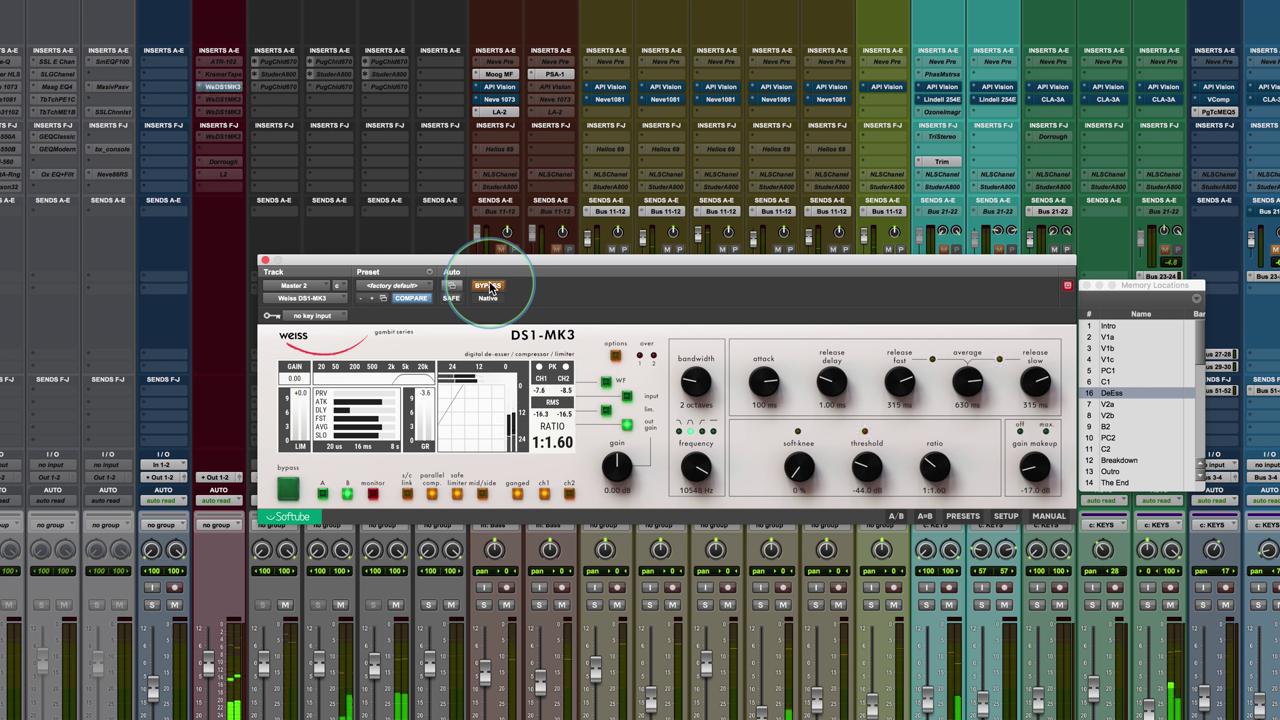
{"action": "left_click", "coordinate": [489, 287]}
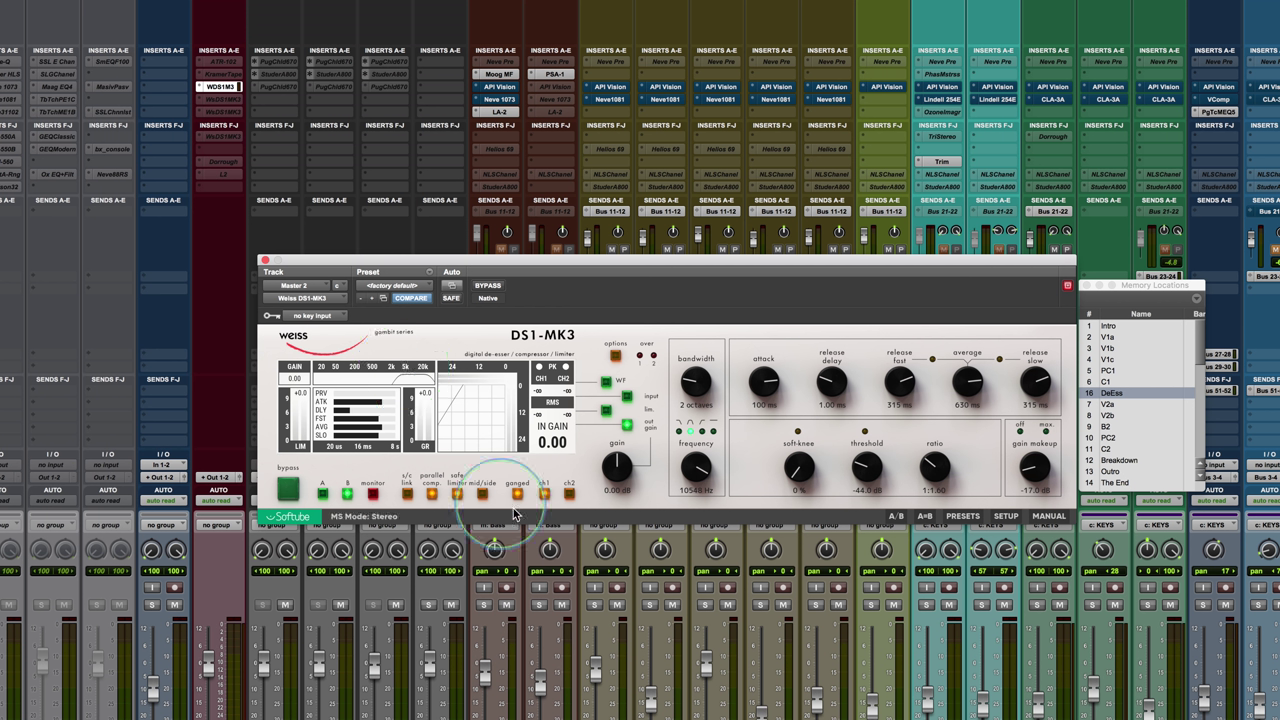
Move the band-pass filter to 52 Hz and narrow its bandwidth to 2/3 octaves
{"action": "mouse_move", "coordinate": [695, 475]}
{"action": "left_click_drag", "start_coordinate": [695, 475], "coordinate": [676, 690]}
{"action": "left_click_drag", "start_coordinate": [700, 375], "coordinate": [695, 483]}
{"action": "left_click", "coordinate": [934, 467]}
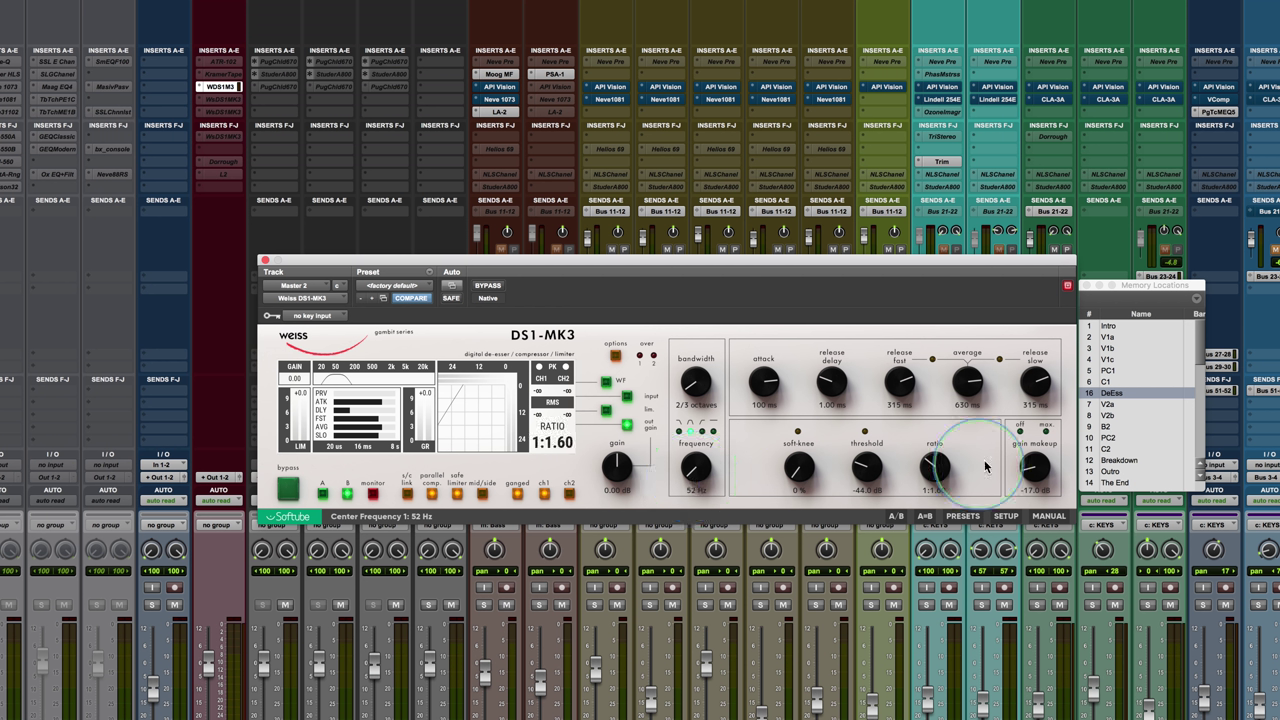
With the song playing, try a threshold of -21.0 dB for the low band and settle on -31.0 dB
{"action": "left_click", "coordinate": [798, 467]}
{"action": "left_click", "coordinate": [864, 467]}
{"action": "left_click_drag", "start_coordinate": [864, 467], "coordinate": [866, 470]}
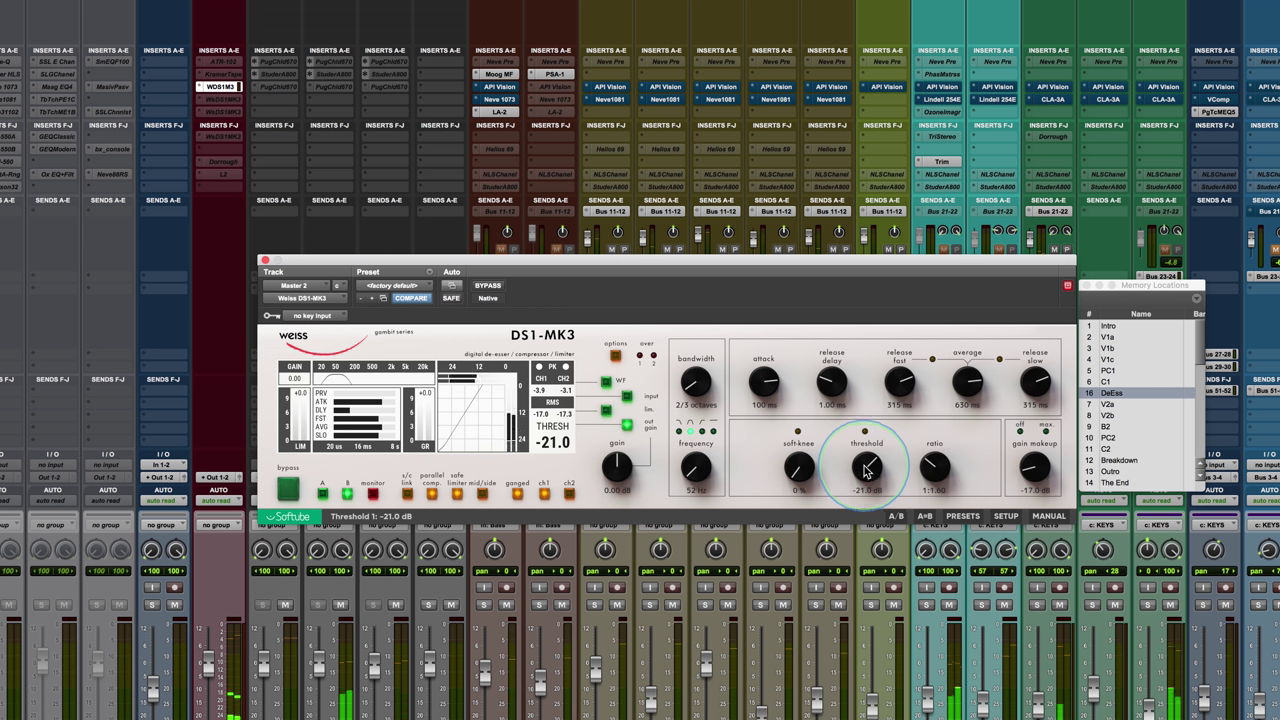
{"action": "left_click_drag", "start_coordinate": [866, 470], "coordinate": [866, 520]}
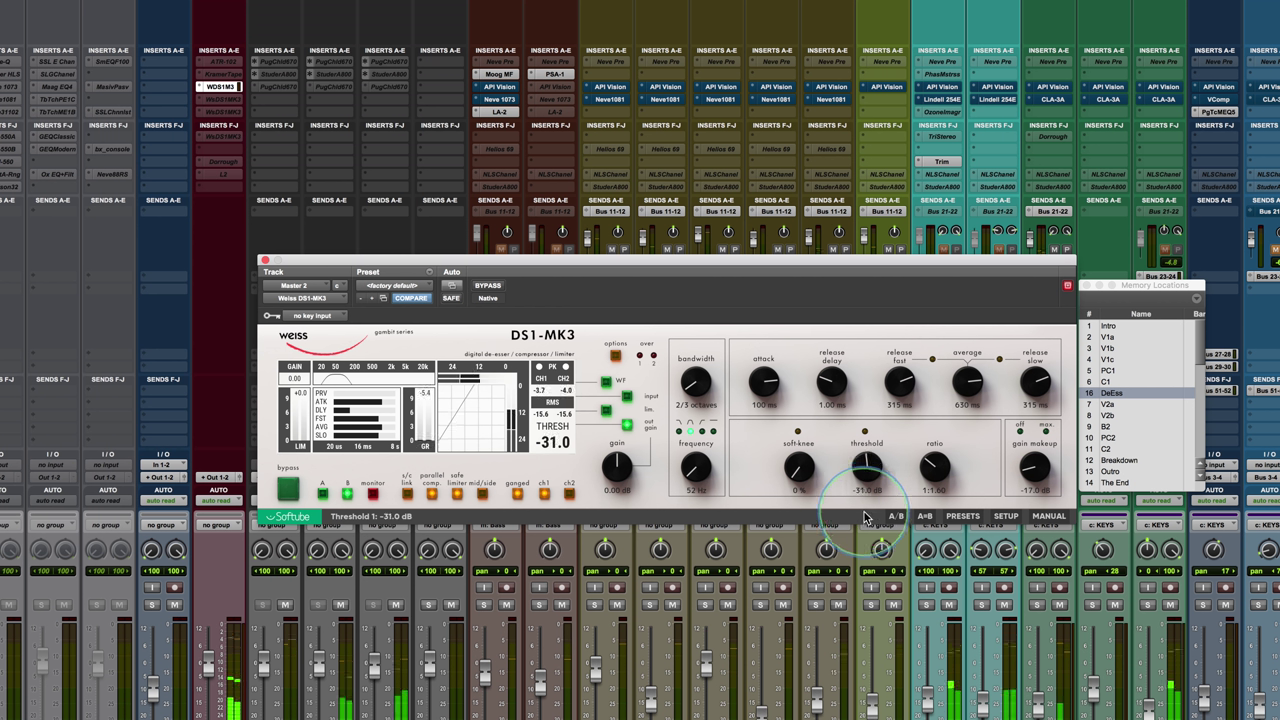
{"action": "left_click", "coordinate": [934, 468]}
Set the gain makeup to -13.0 dB and compare the low-band expansion with the plug-in bypassed, playing from memory location C1
{"action": "left_click_drag", "start_coordinate": [1034, 470], "coordinate": [1031, 471]}
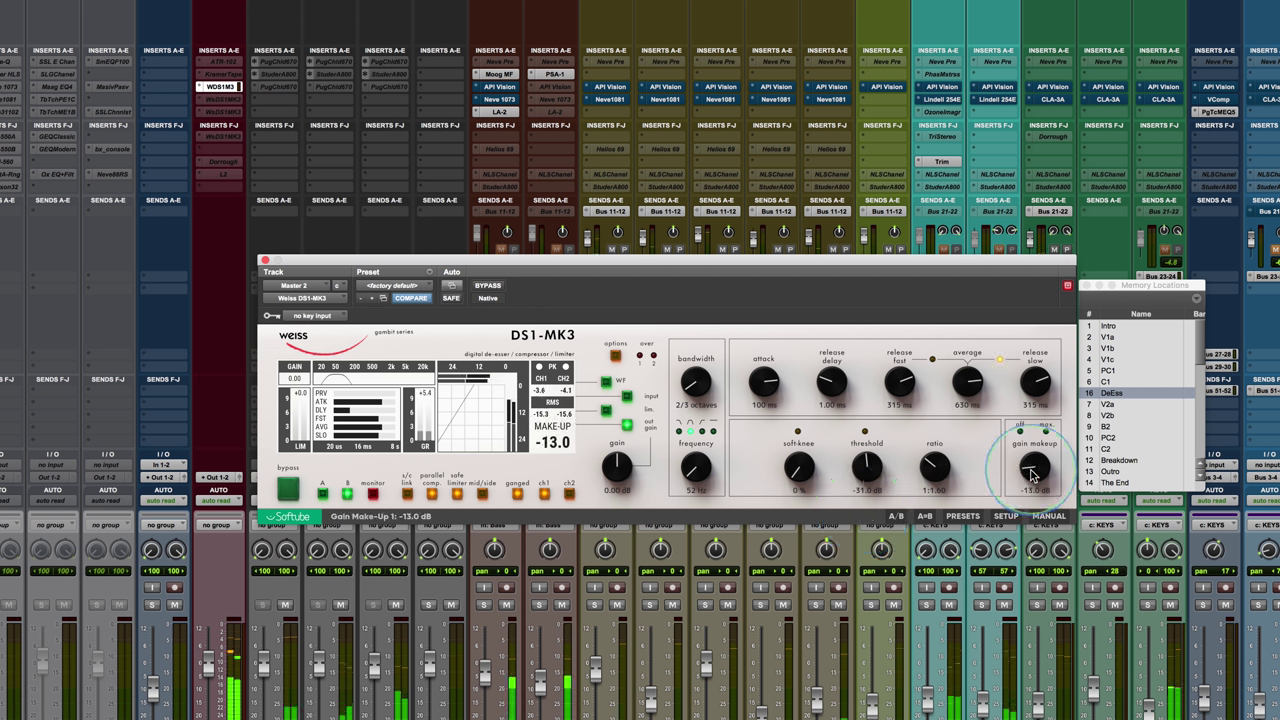
{"action": "left_click", "coordinate": [488, 287]}
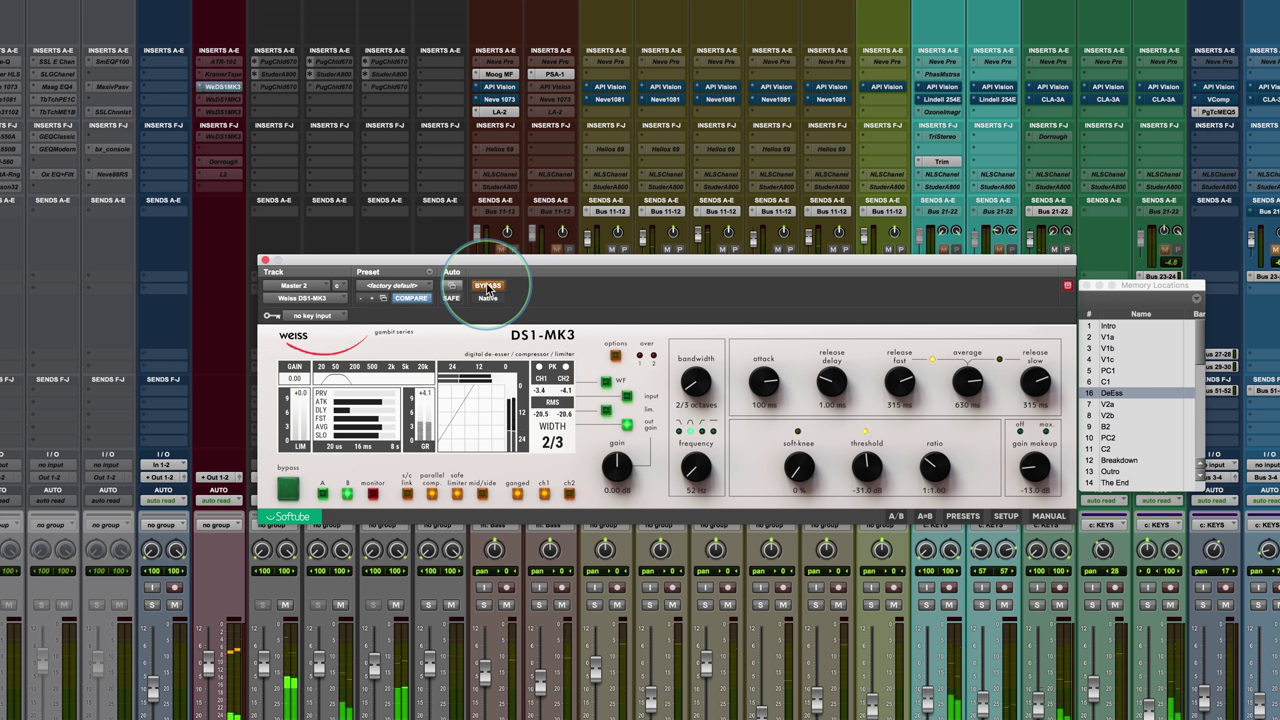
{"action": "left_click", "coordinate": [1117, 382]}
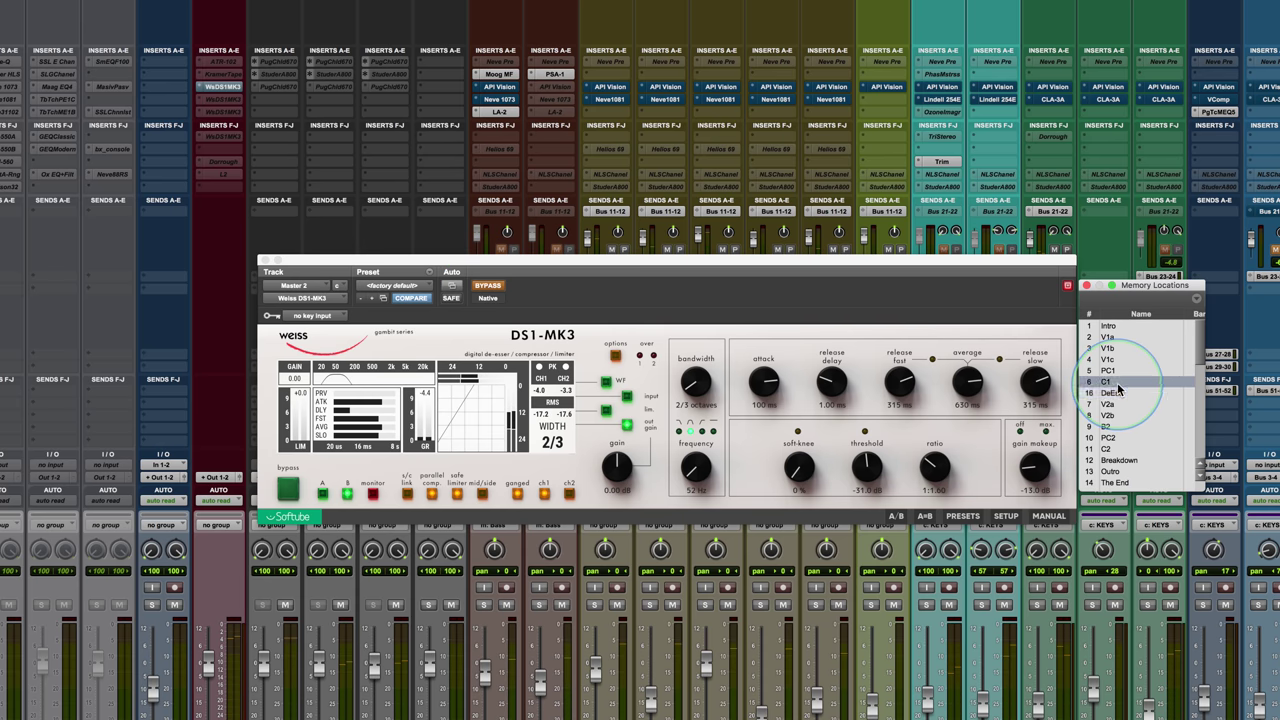
{"action": "left_click", "coordinate": [487, 286]}
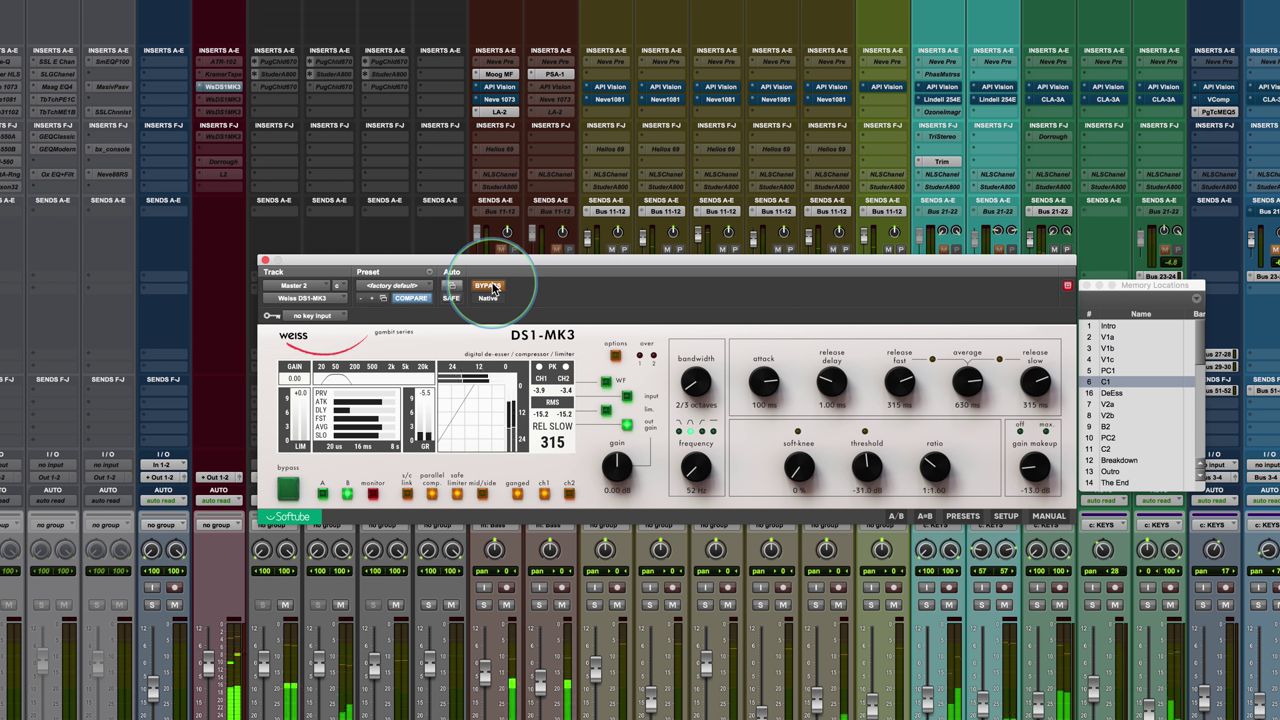
{"action": "left_click", "coordinate": [492, 287]}
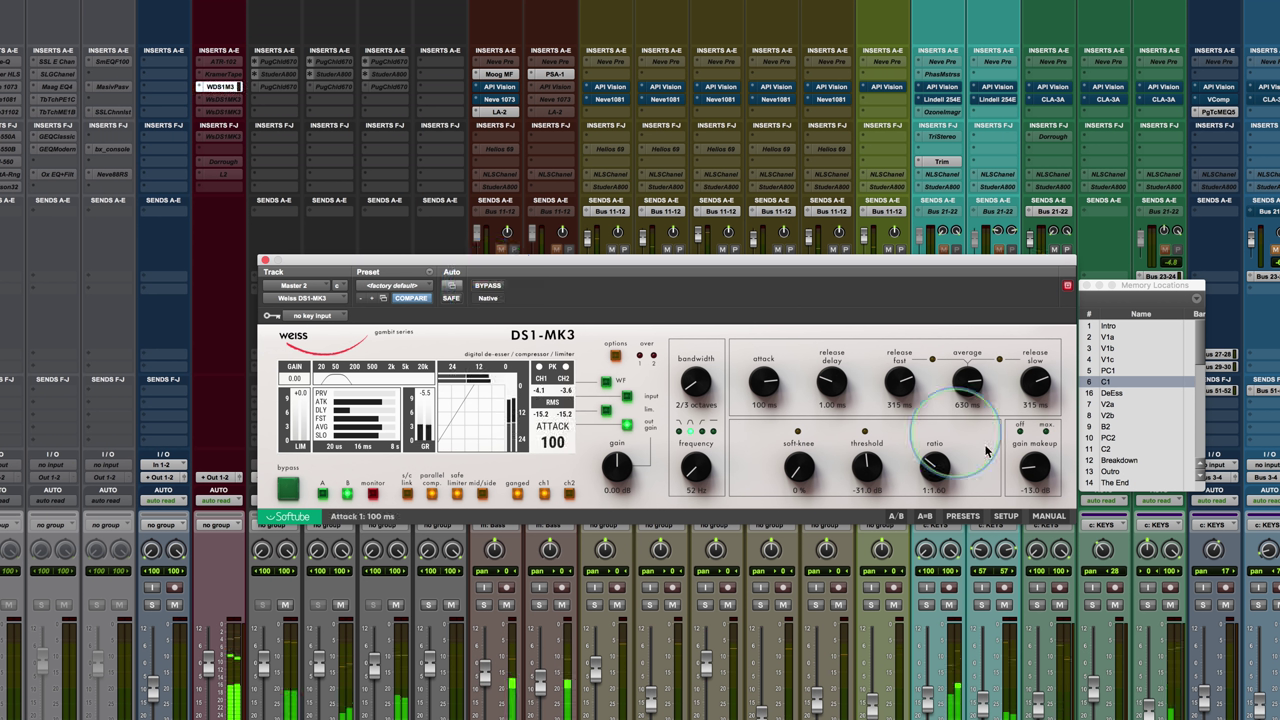
Reduce the gain makeup to -15.0 dB and compare the 52 Hz band expansion with the plug-in bypassed
{"action": "left_click", "coordinate": [1035, 483]}
{"action": "left_click_drag", "start_coordinate": [1035, 483], "coordinate": [1036, 485]}
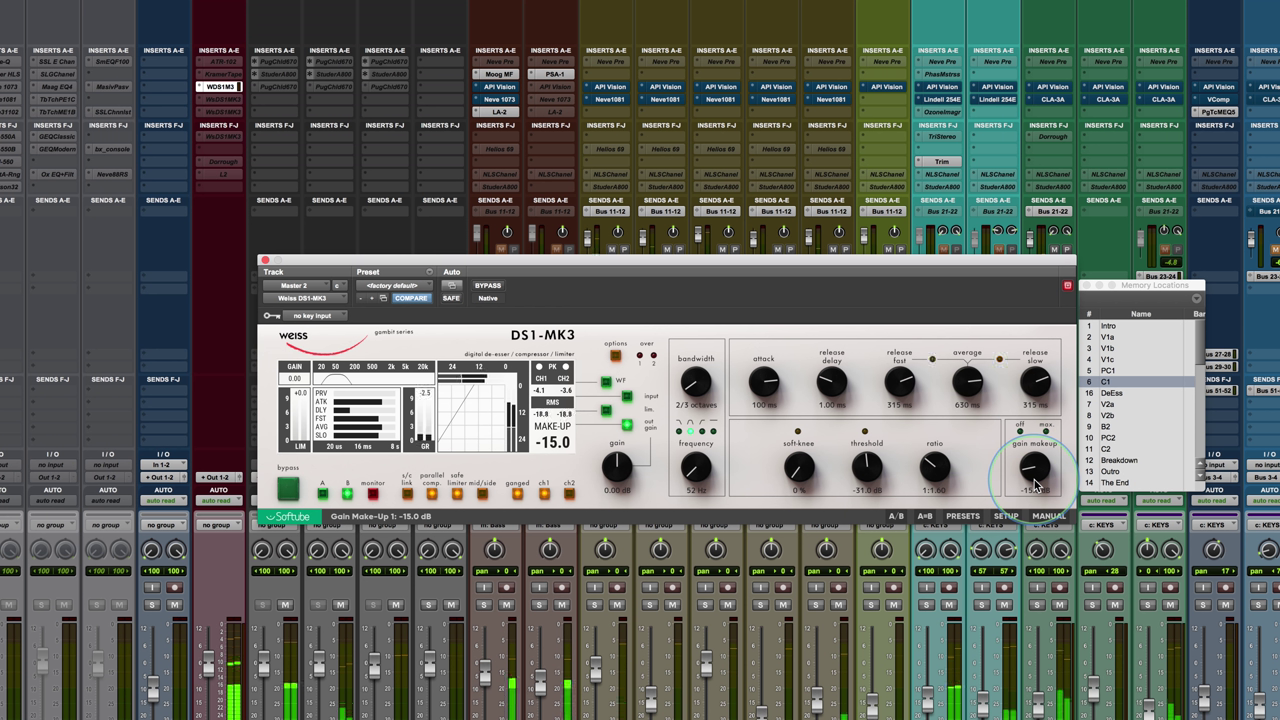
{"action": "left_click", "coordinate": [493, 287]}
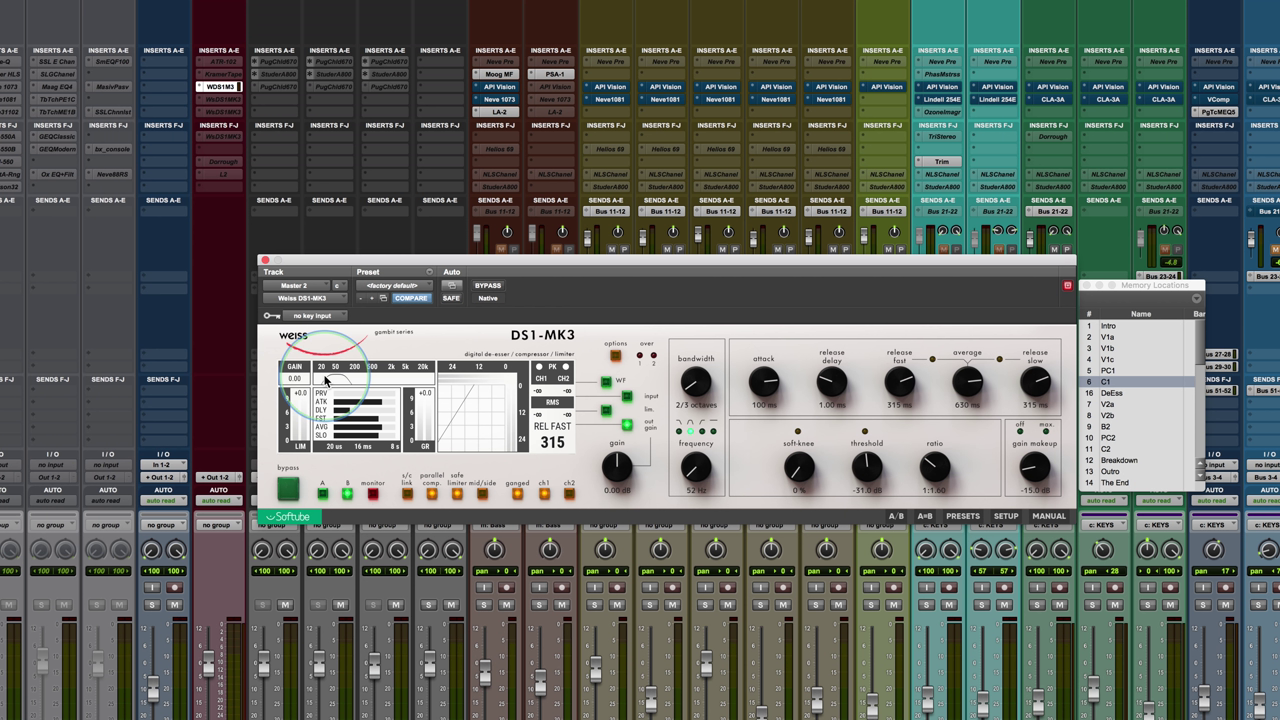
Switch the filter type to low-pass, set its frequency to 98 Hz, and start playback
{"action": "left_click", "coordinate": [683, 432]}
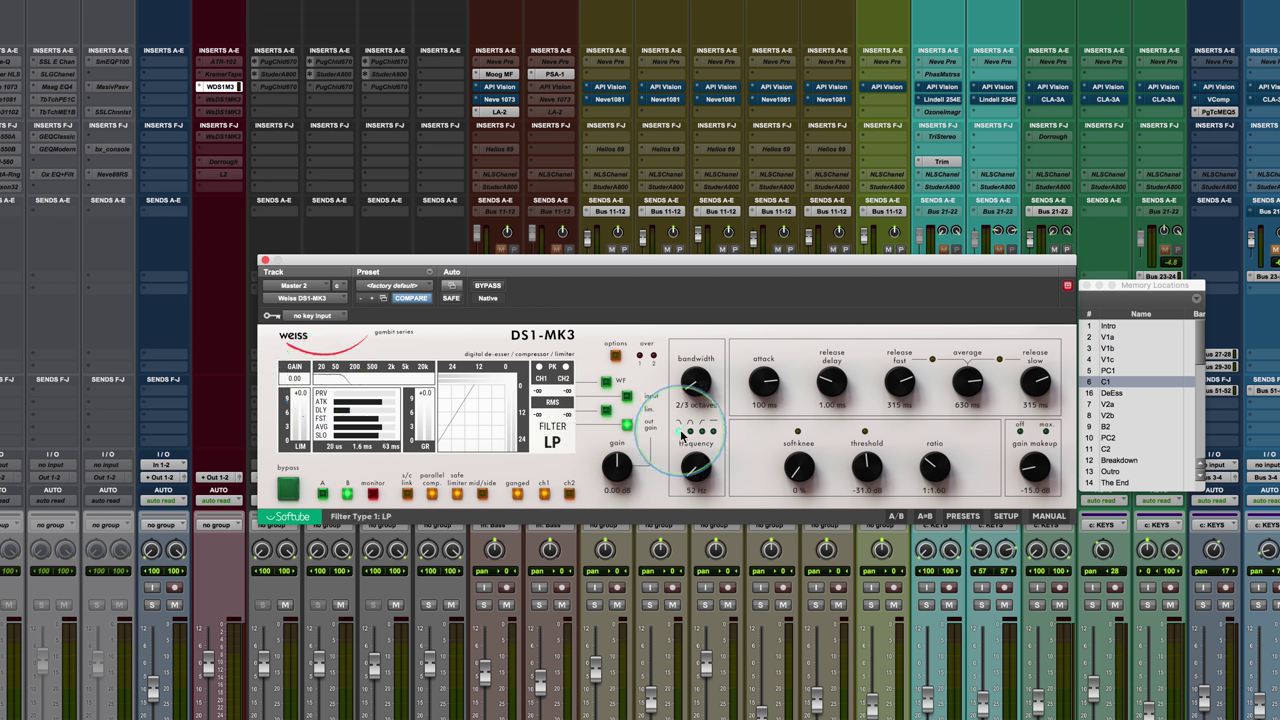
{"action": "left_click_drag", "start_coordinate": [695, 478], "coordinate": [682, 436]}
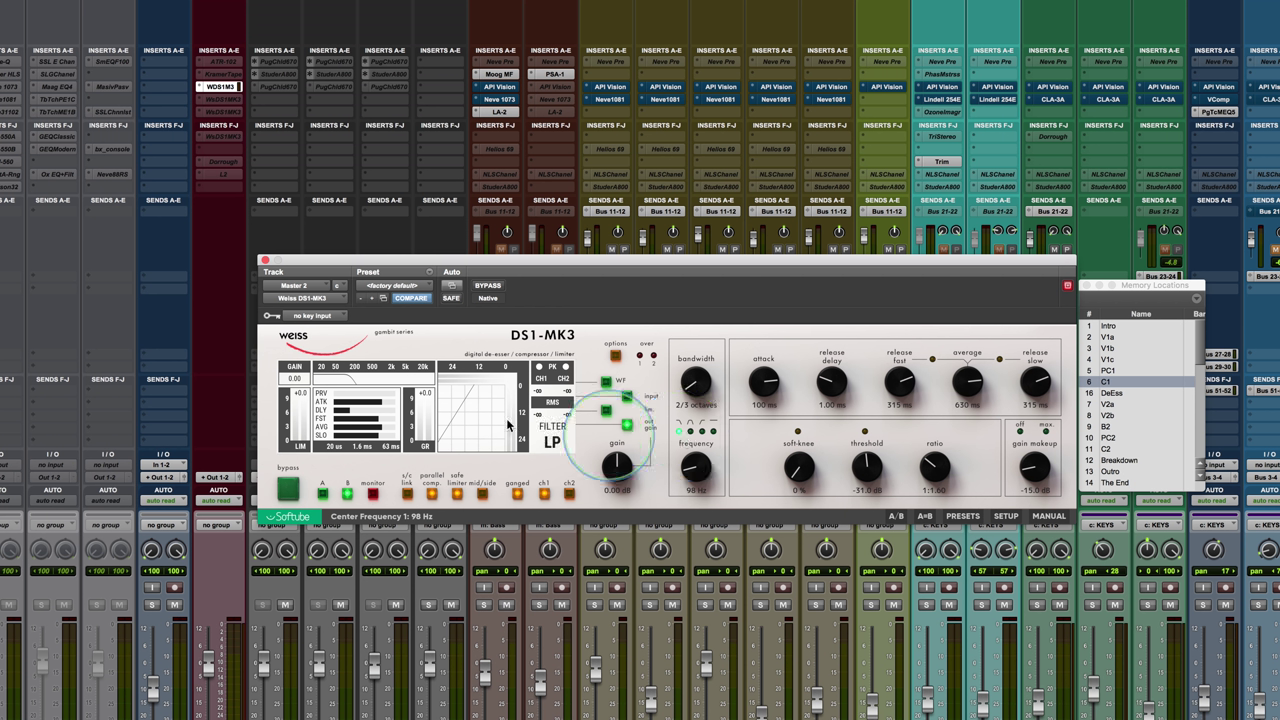
{"action": "key", "text": "space"}
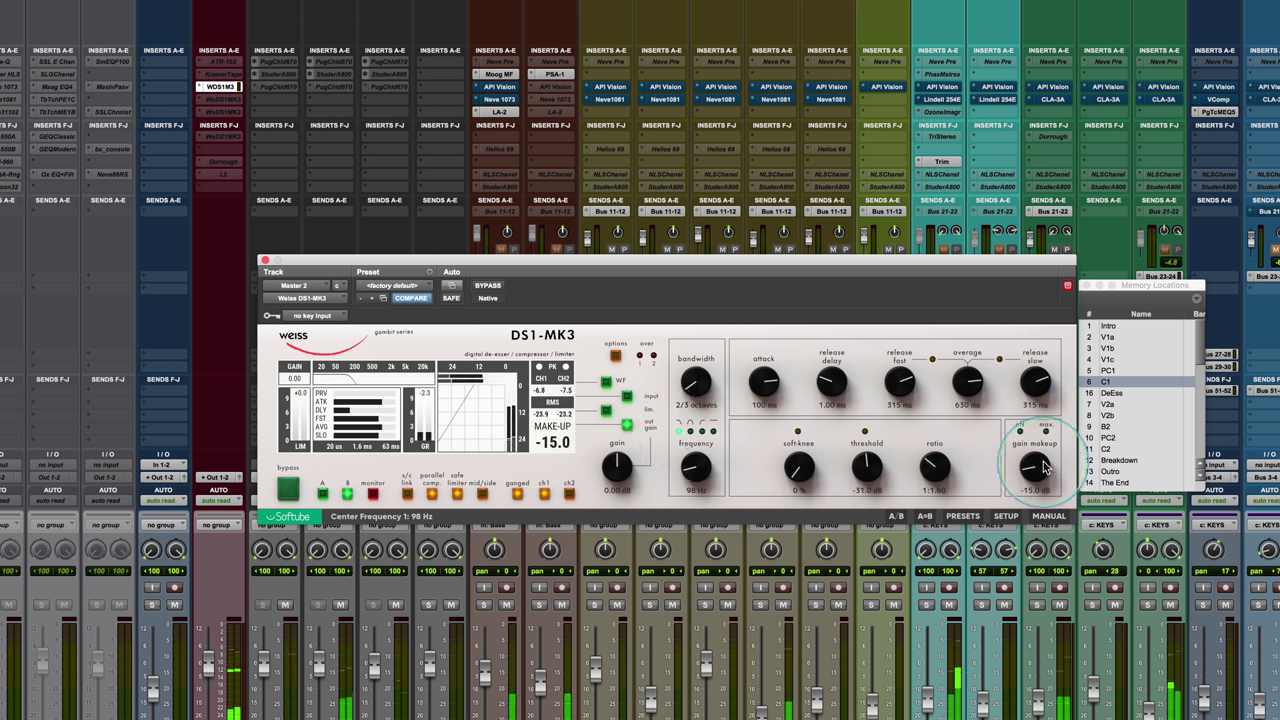
Compare a gain makeup of -24.0 dB with the plug-in bypassed, lower it to -26.0 dB, and leave the plug-in bypassed
{"action": "left_click_drag", "start_coordinate": [1030, 466], "coordinate": [1026, 487]}
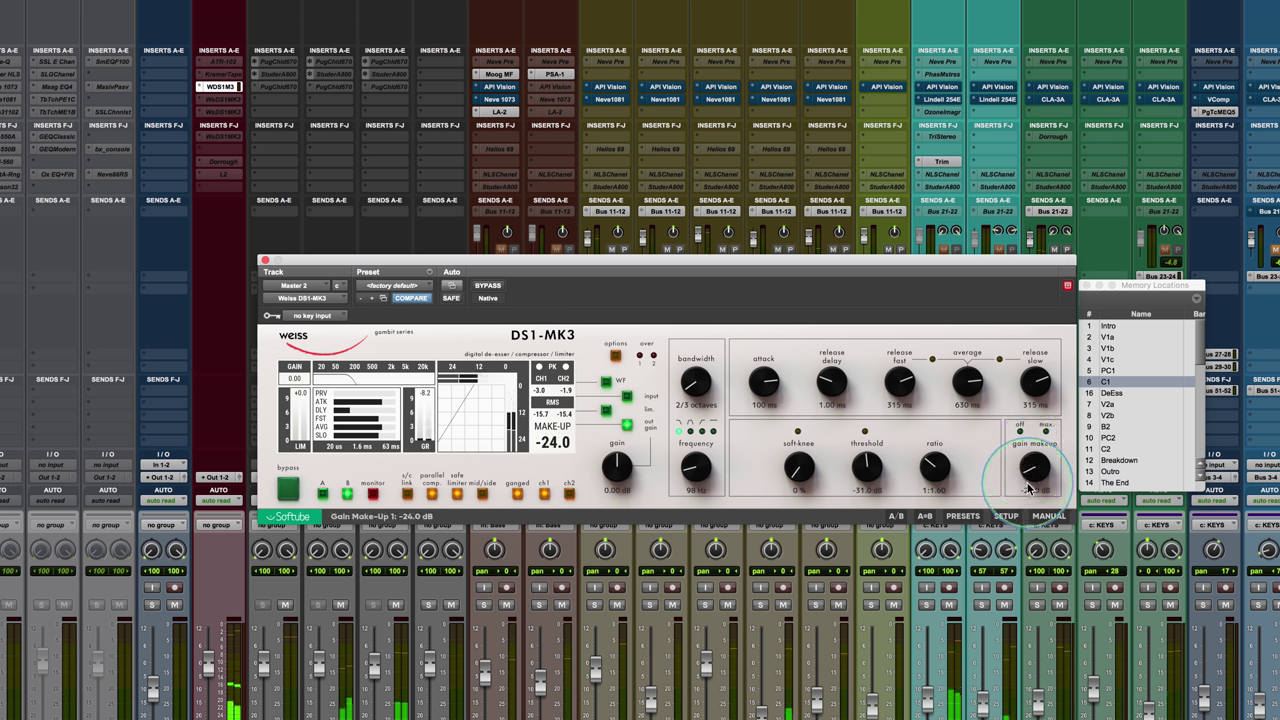
{"action": "left_click", "coordinate": [488, 287]}
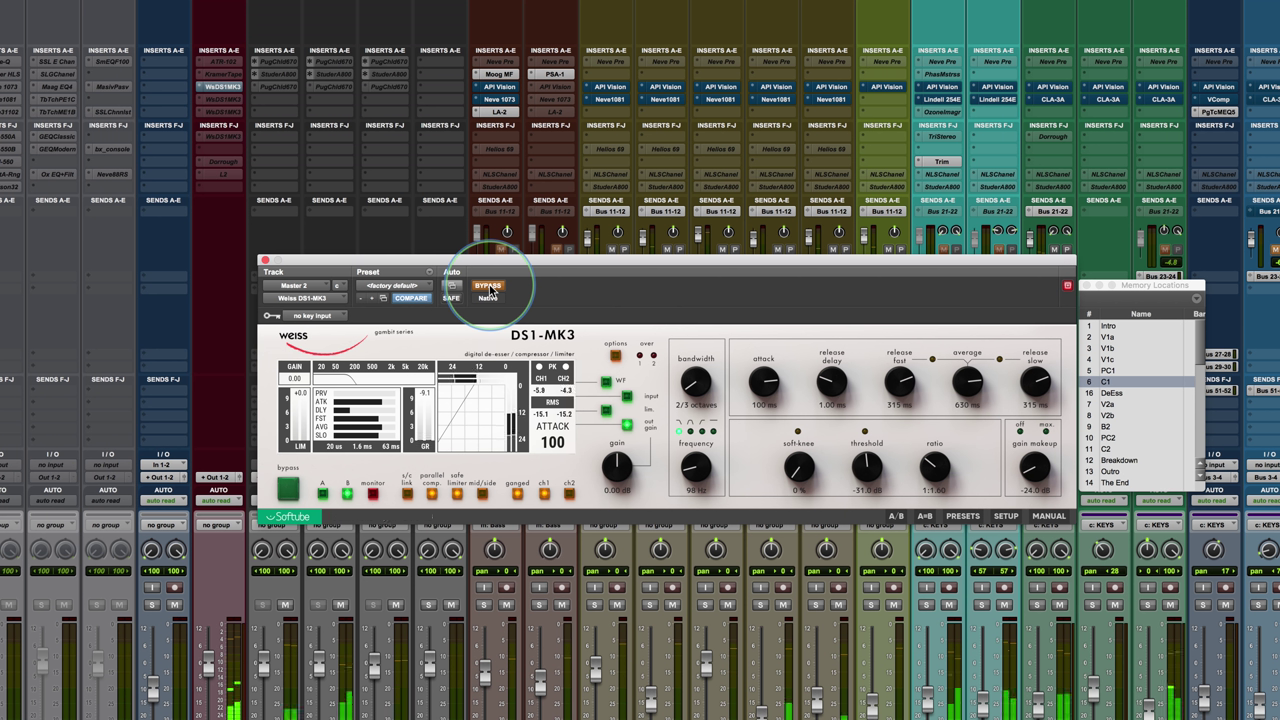
{"action": "left_click", "coordinate": [489, 288]}
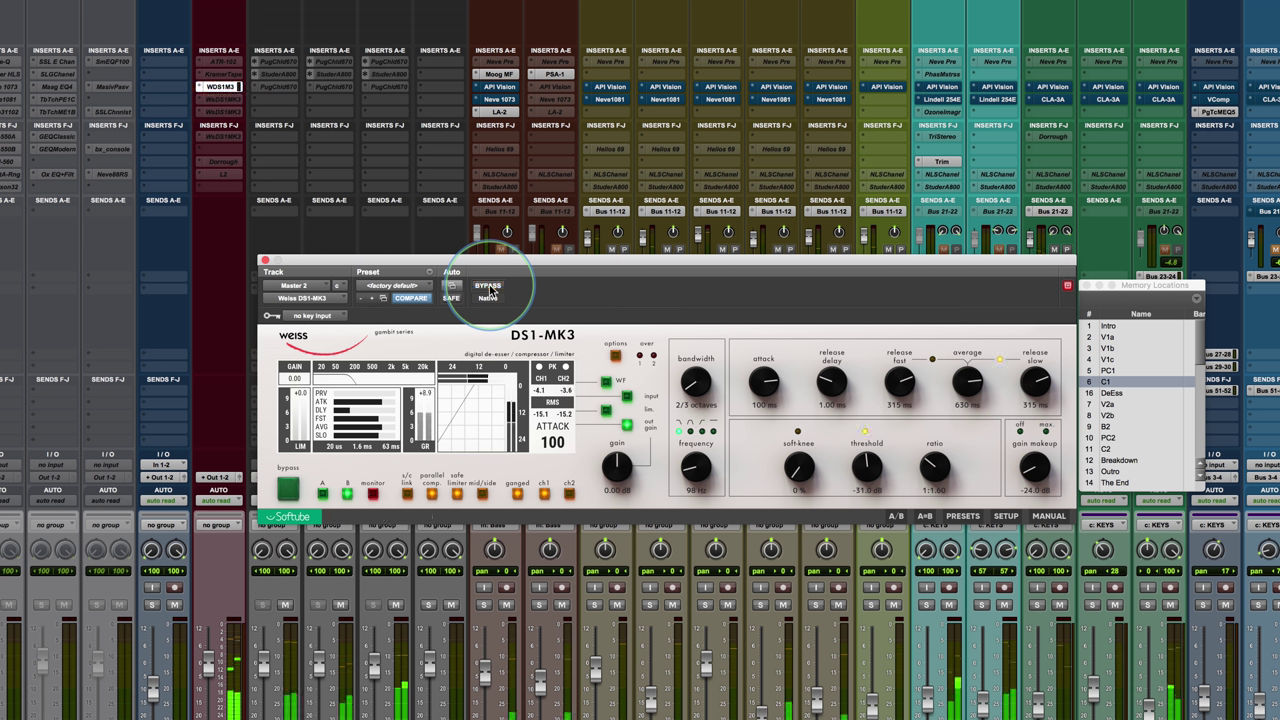
{"action": "left_click_drag", "start_coordinate": [1032, 472], "coordinate": [1035, 484]}
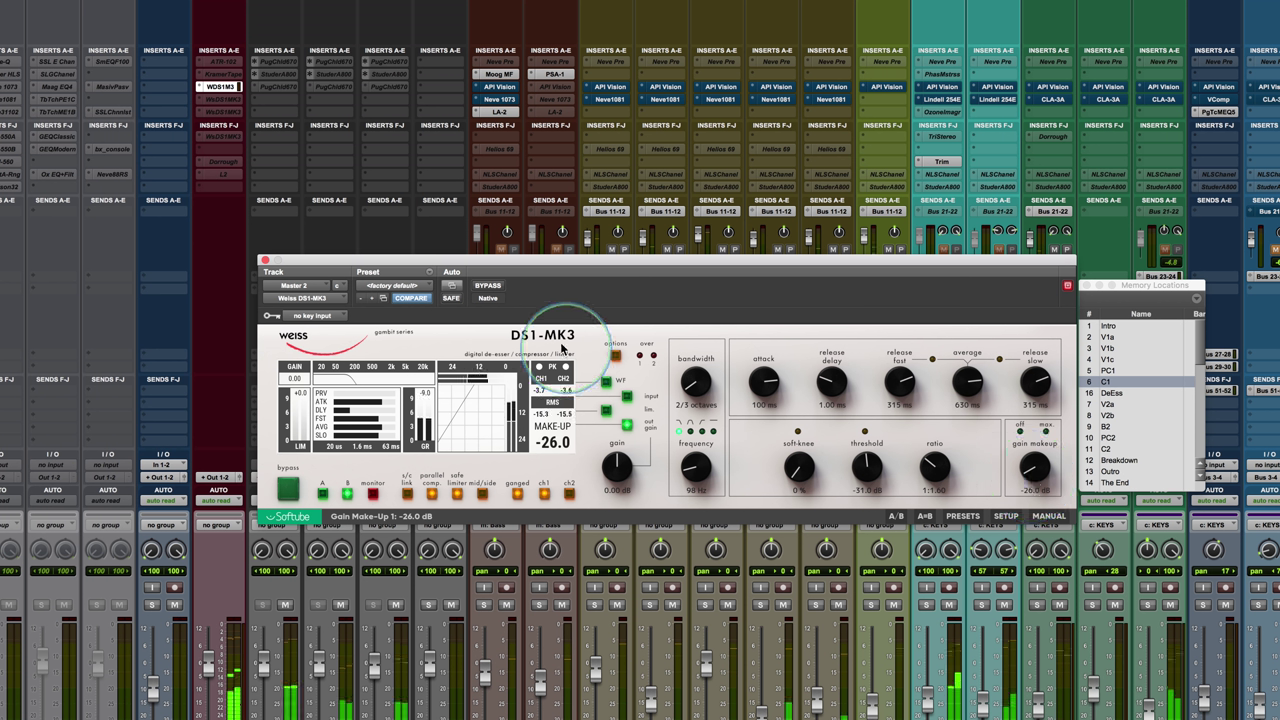
{"action": "left_click", "coordinate": [491, 289]}
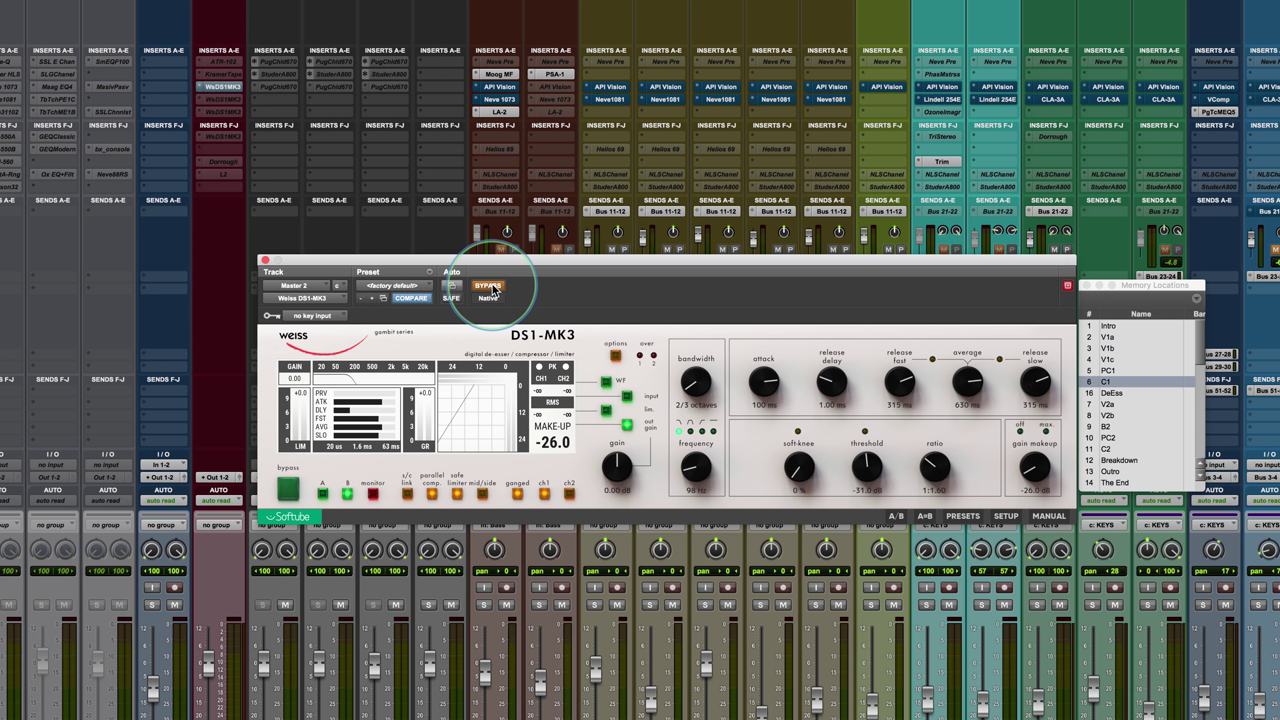
On the Master 2 track, make the DS1-MK3 in insert C inactive and activate the one in insert E
{"action": "mouse_move", "coordinate": [762, 392]}
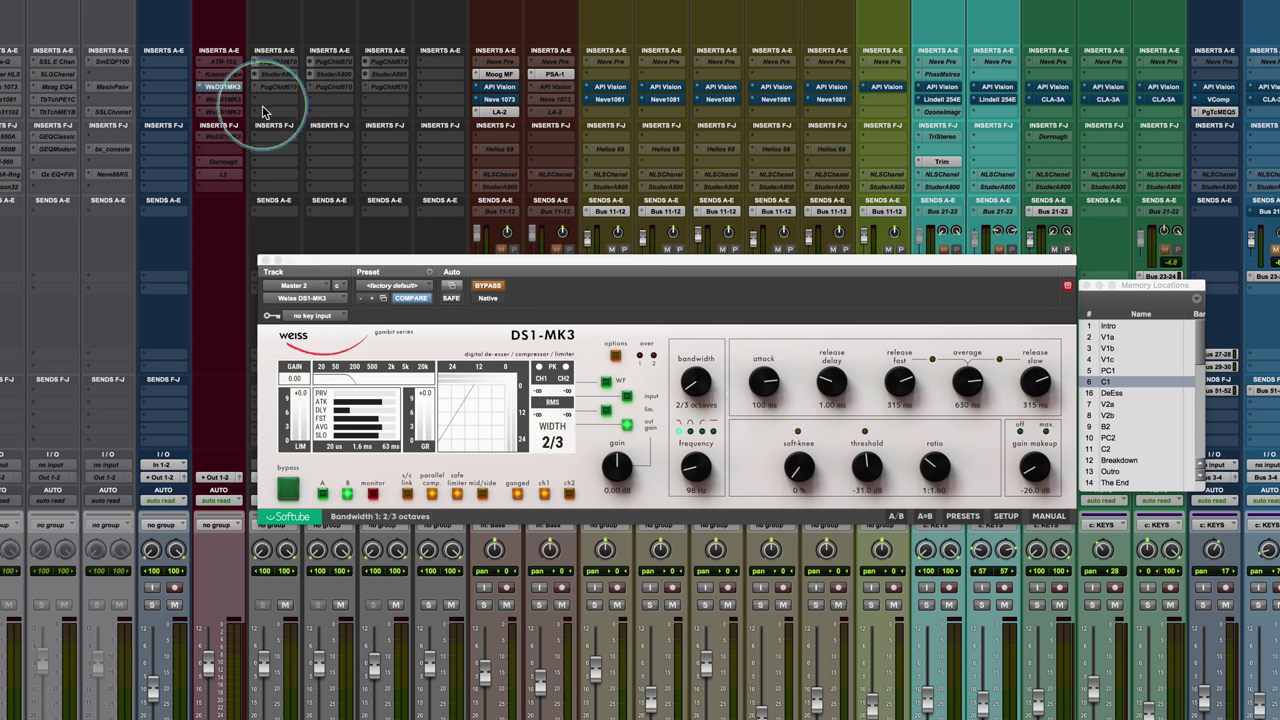
{"action": "left_click", "coordinate": [215, 88], "text": "ctrl+super"}
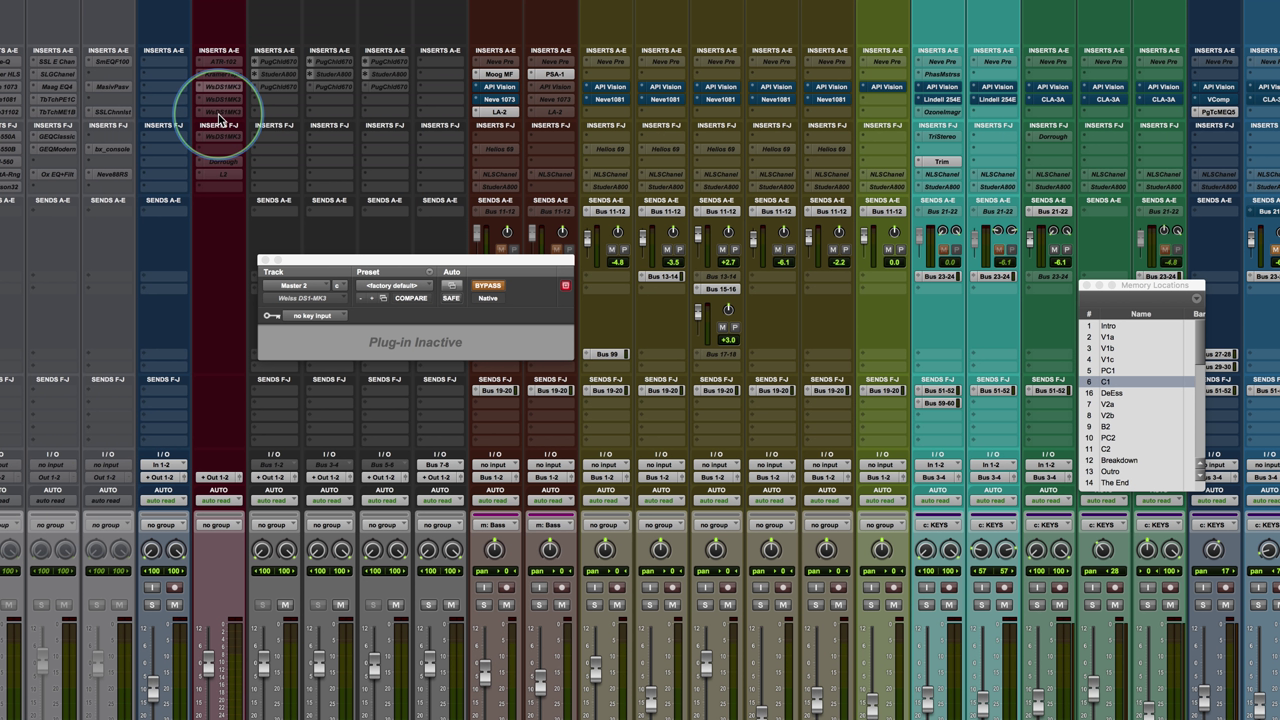
{"action": "left_click", "coordinate": [219, 112], "text": "ctrl+super"}
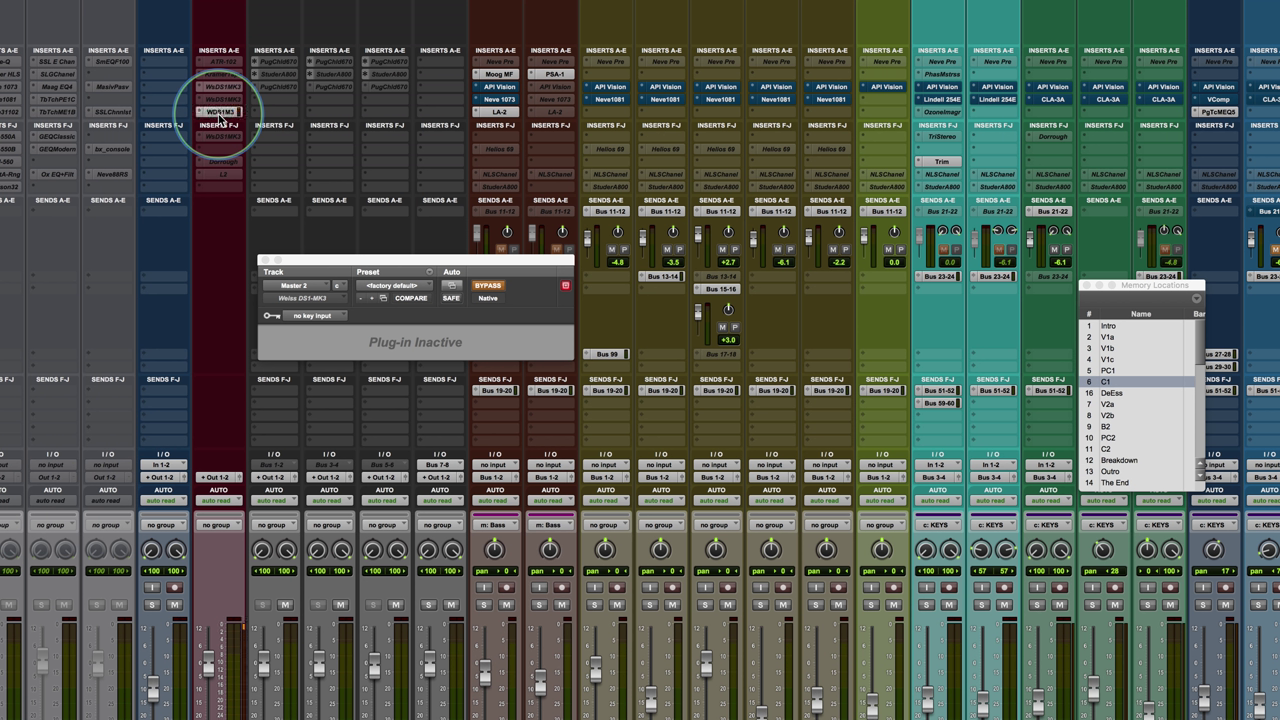
Open the insert E DS1-MK3 on Master 2, set the channel 2 threshold to -4.0 dB, and reselect channel 1
{"action": "left_click", "coordinate": [222, 113]}
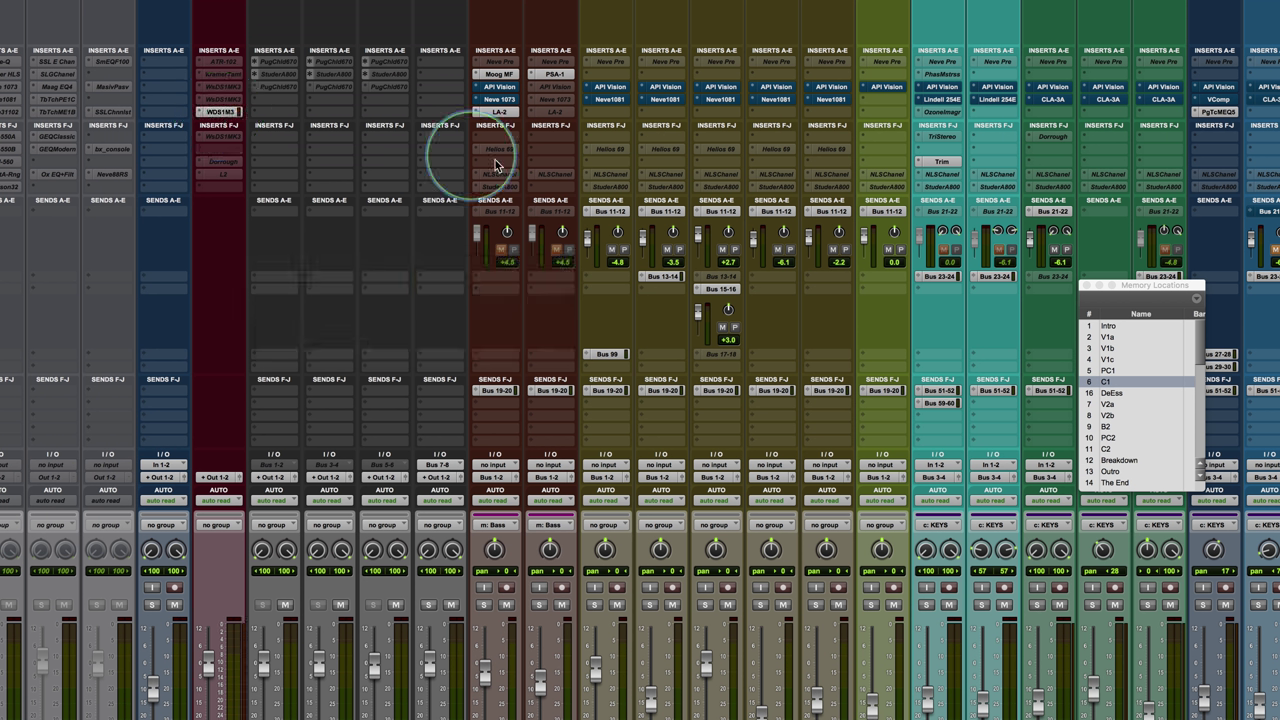
{"action": "left_click", "coordinate": [222, 113]}
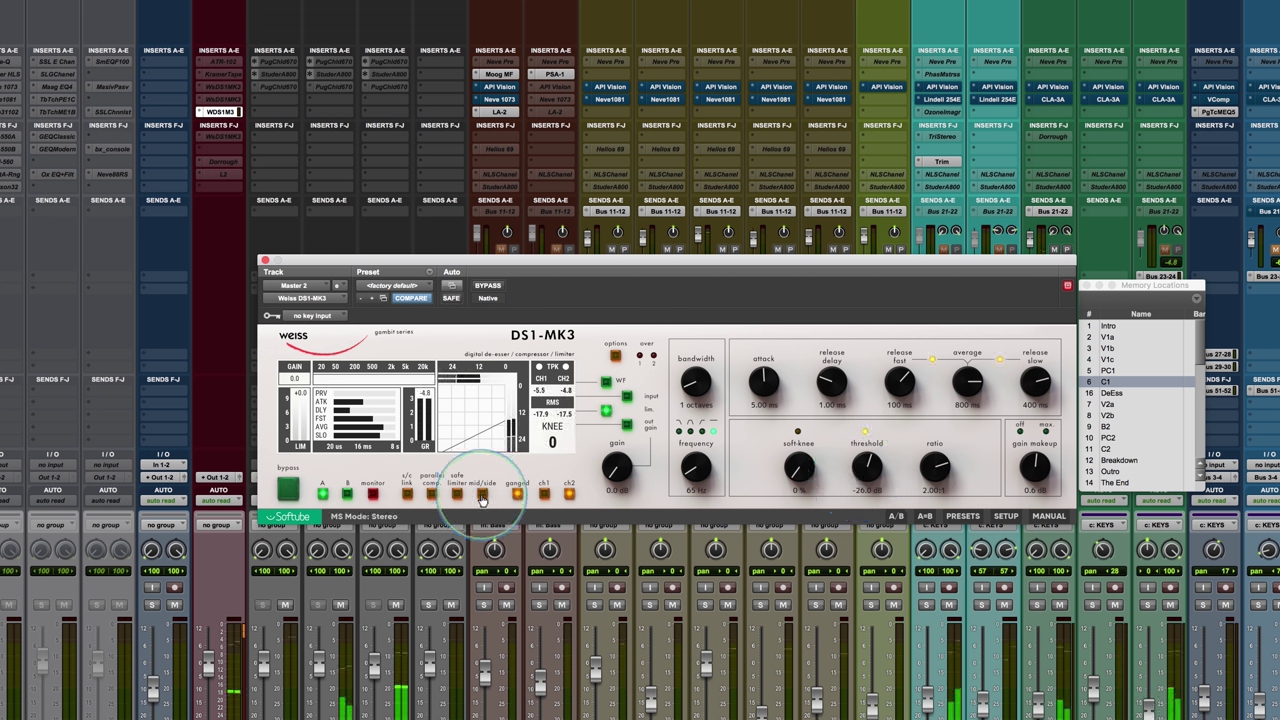
{"action": "left_click", "coordinate": [545, 494]}
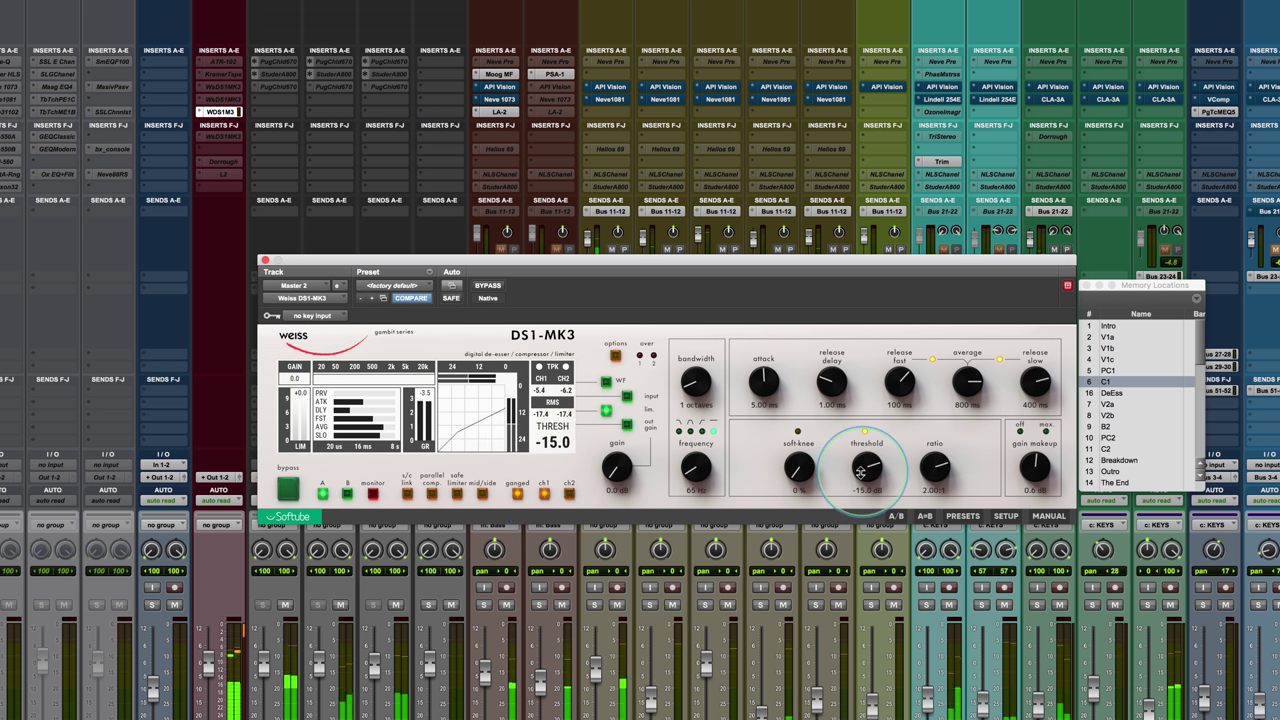
{"action": "left_click", "coordinate": [568, 496]}
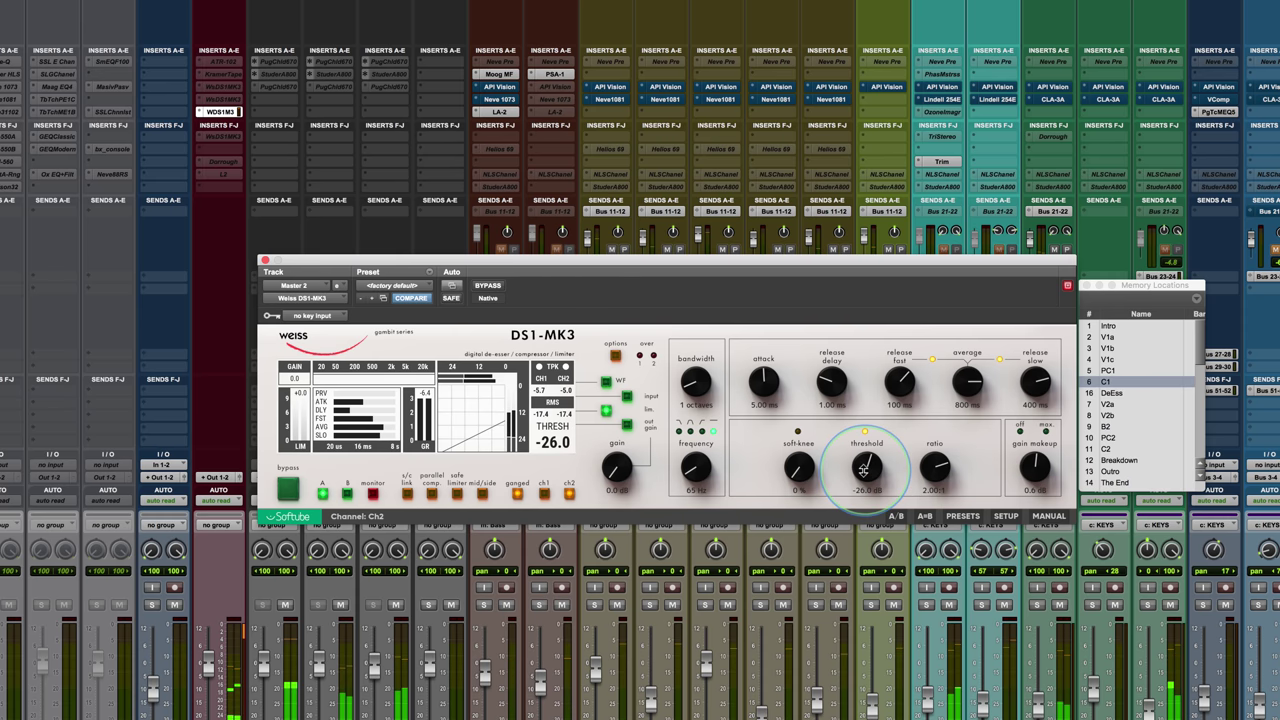
{"action": "left_click_drag", "start_coordinate": [865, 468], "coordinate": [873, 383]}
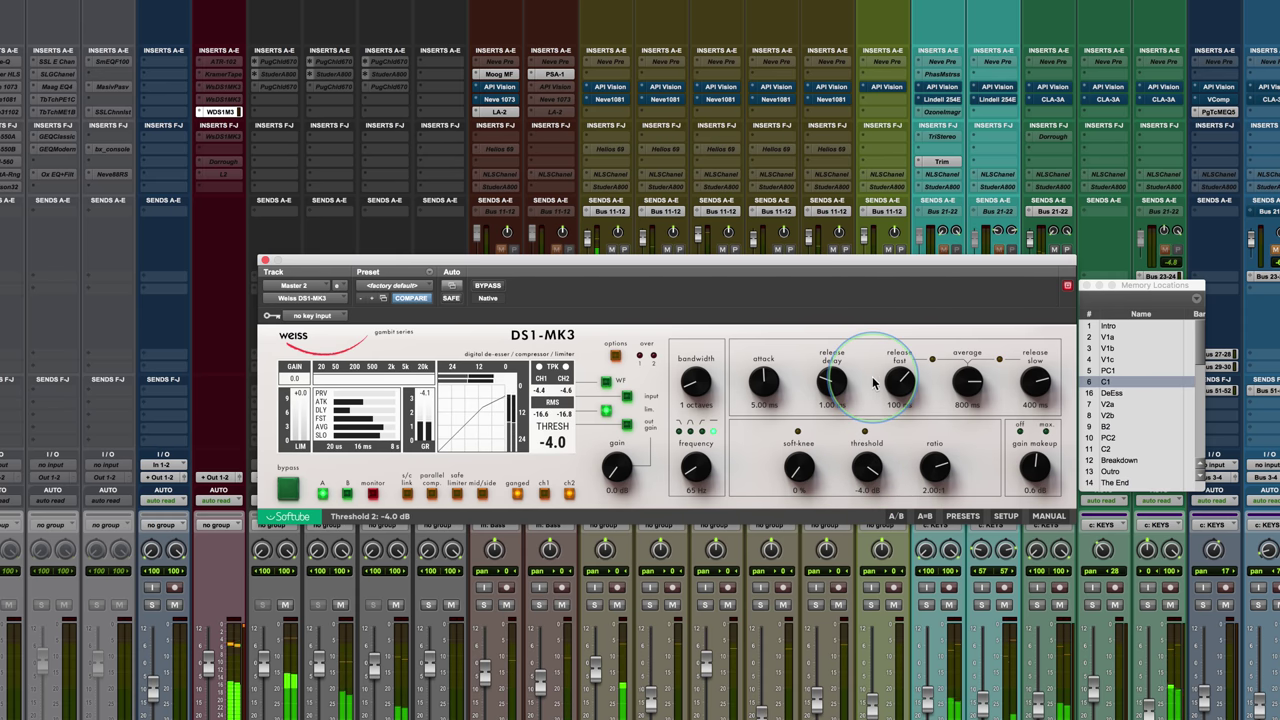
{"action": "left_click", "coordinate": [543, 494]}
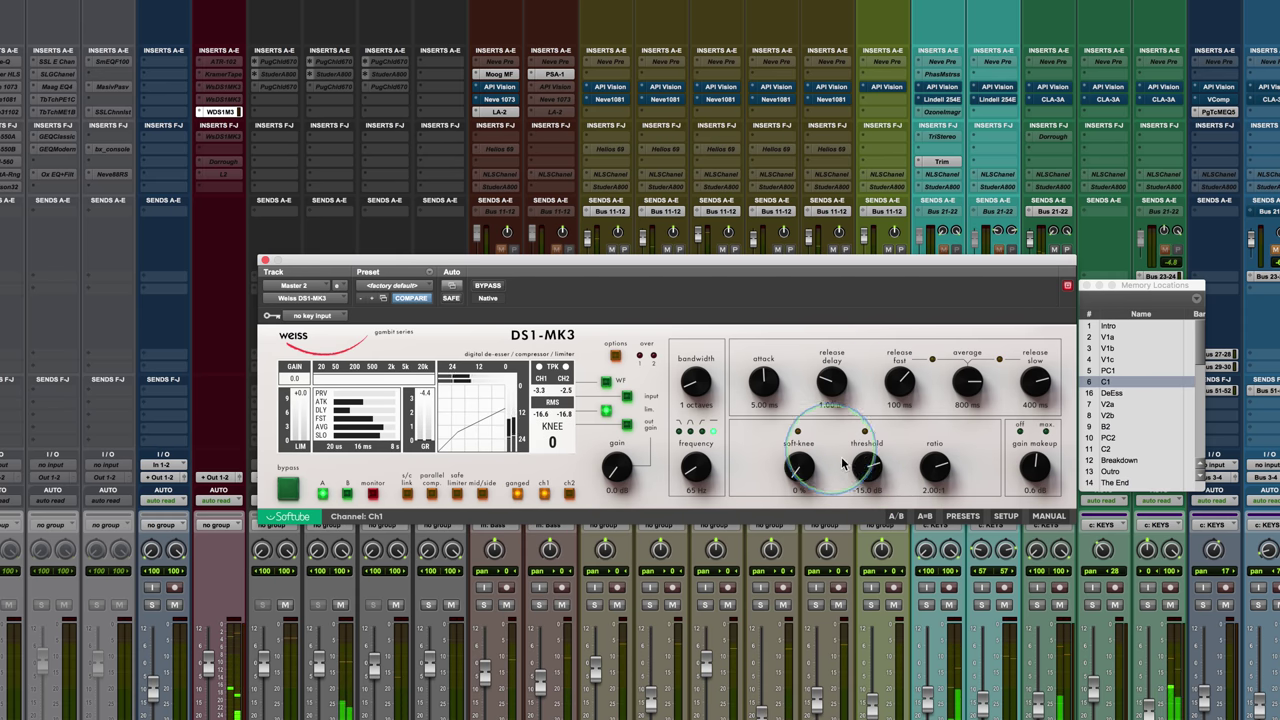
Turn on the side-chain link, set the channel 1 threshold to -14.0 dB, and compare with the plug-in bypassed
{"action": "left_click", "coordinate": [407, 494]}
{"action": "scroll", "coordinate": [864, 475], "scroll_direction": "up", "scroll_amount": 2}
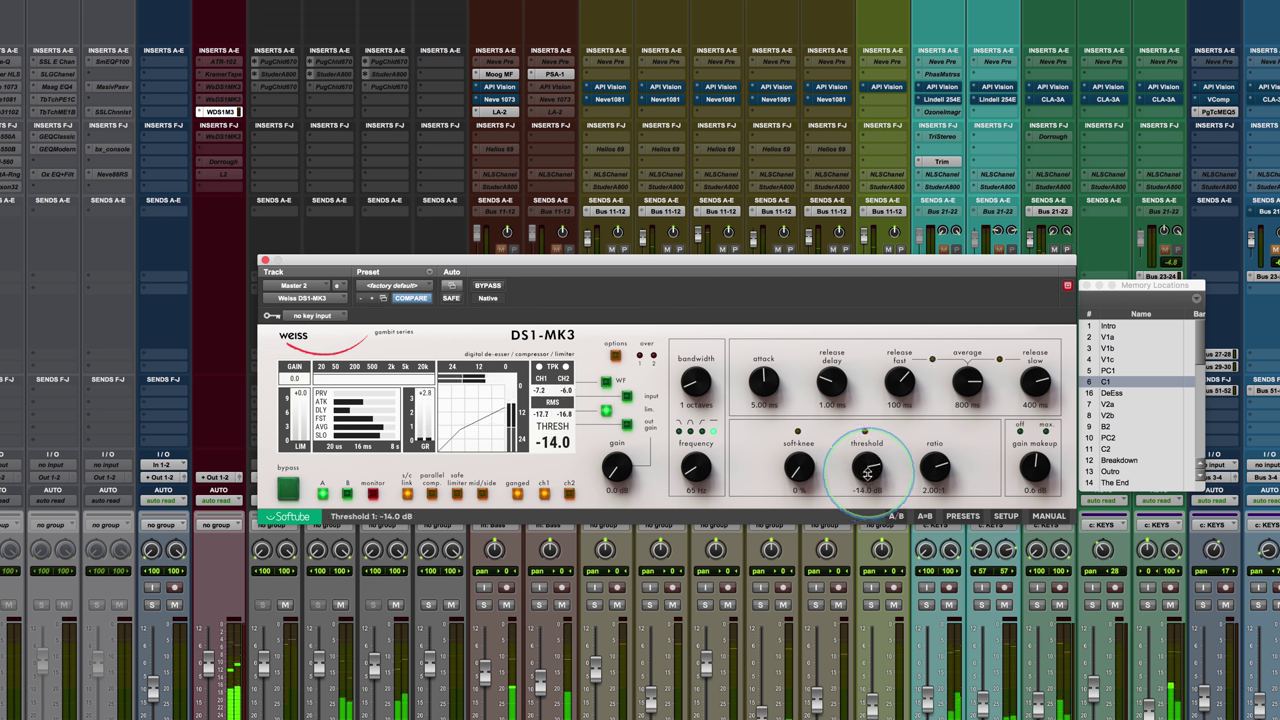
{"action": "left_click", "coordinate": [489, 288]}
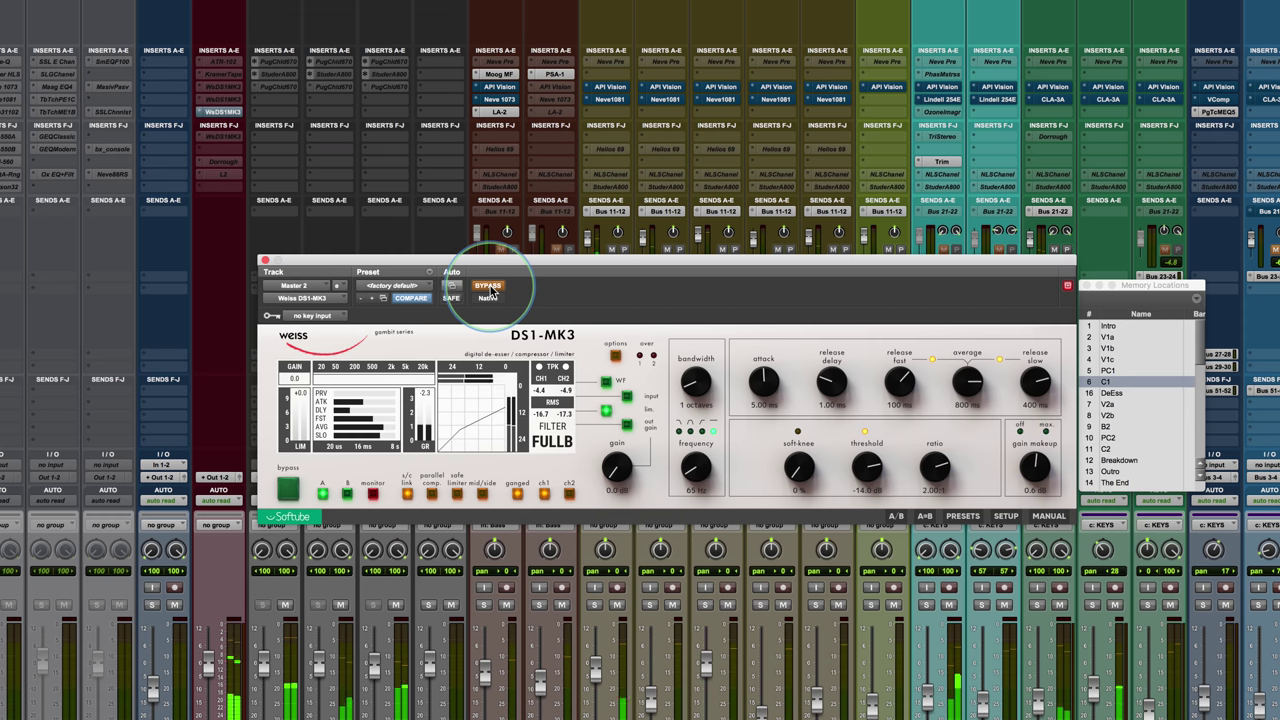
{"action": "left_click", "coordinate": [489, 288]}
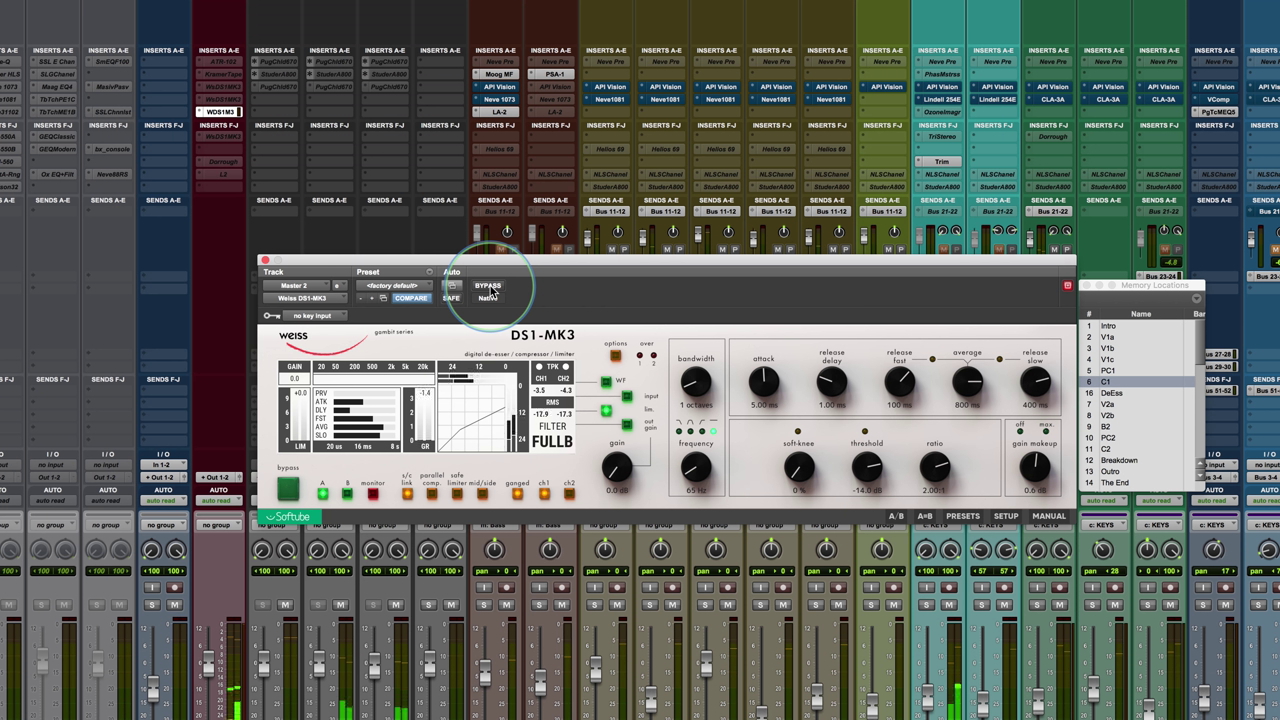
Go to memory location V1b and turn on the safe limiter in DS1 mode from the plug-in's options page
{"action": "left_click", "coordinate": [1120, 348]}
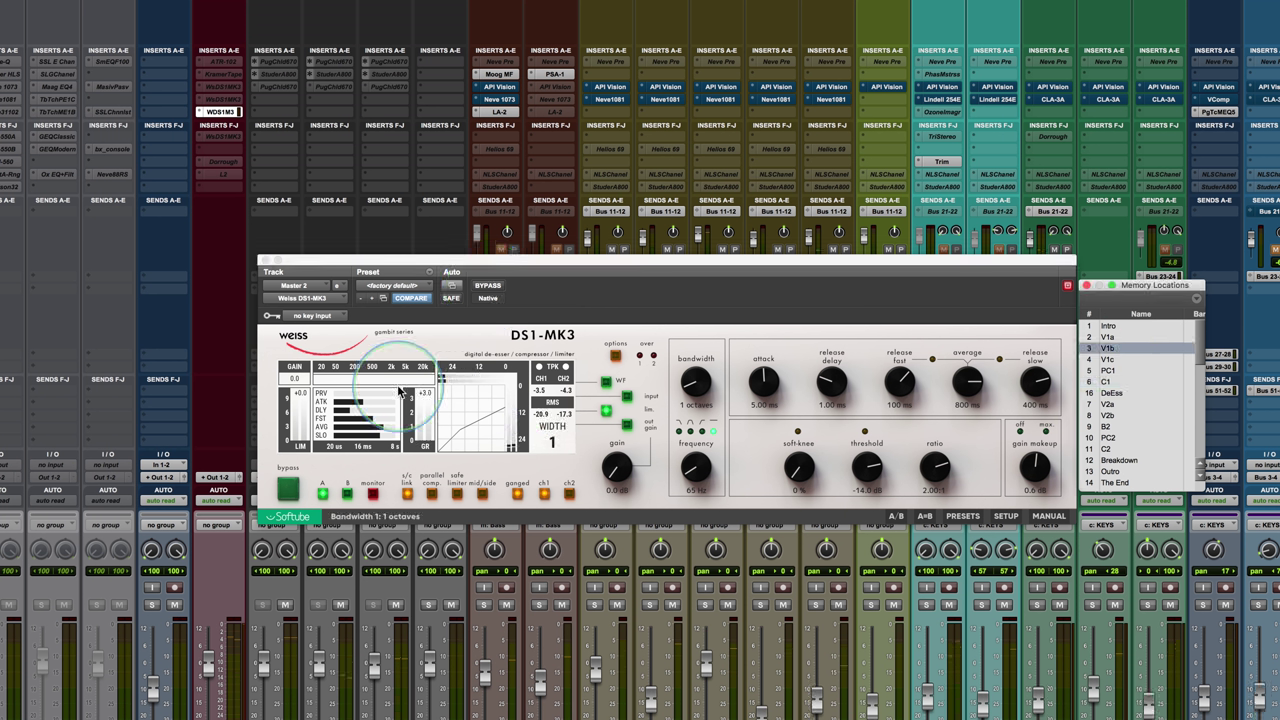
{"action": "mouse_move", "coordinate": [400, 392]}
{"action": "left_mouse_down"}
{"action": "mouse_move", "coordinate": [418, 420]}
{"action": "mouse_move", "coordinate": [397, 370]}
{"action": "left_mouse_up"}
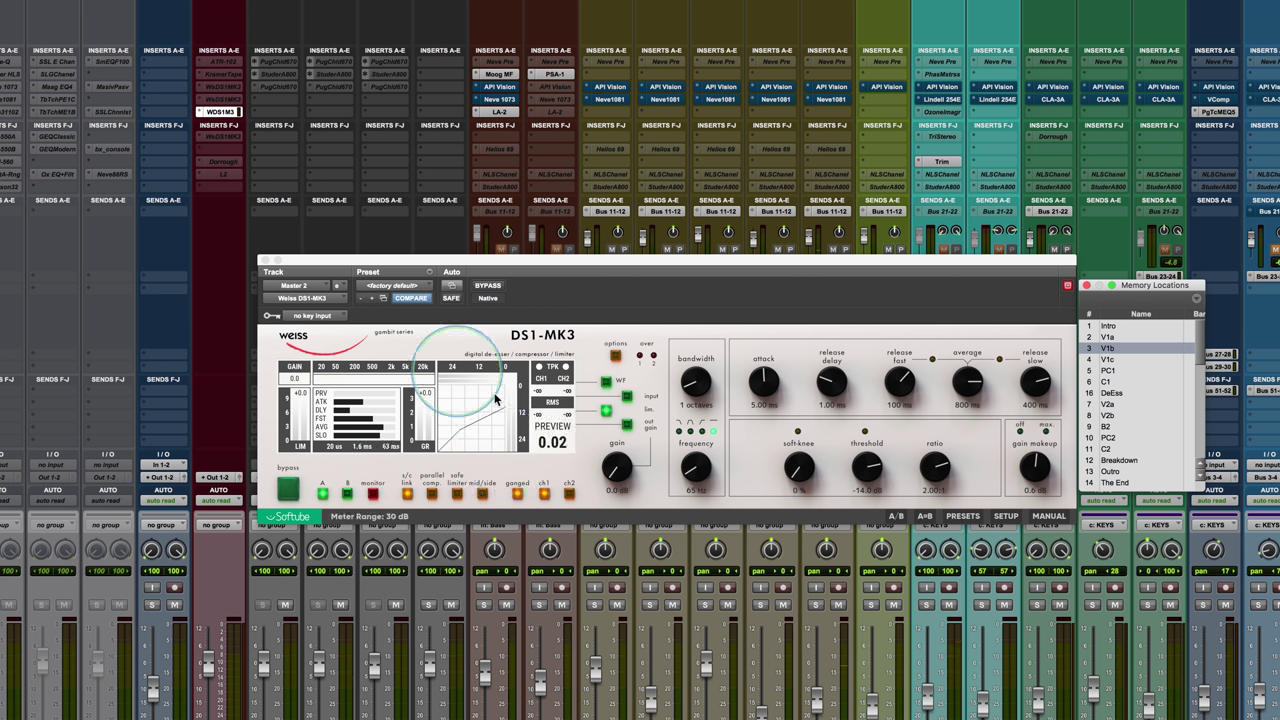
{"action": "left_click", "coordinate": [616, 356]}
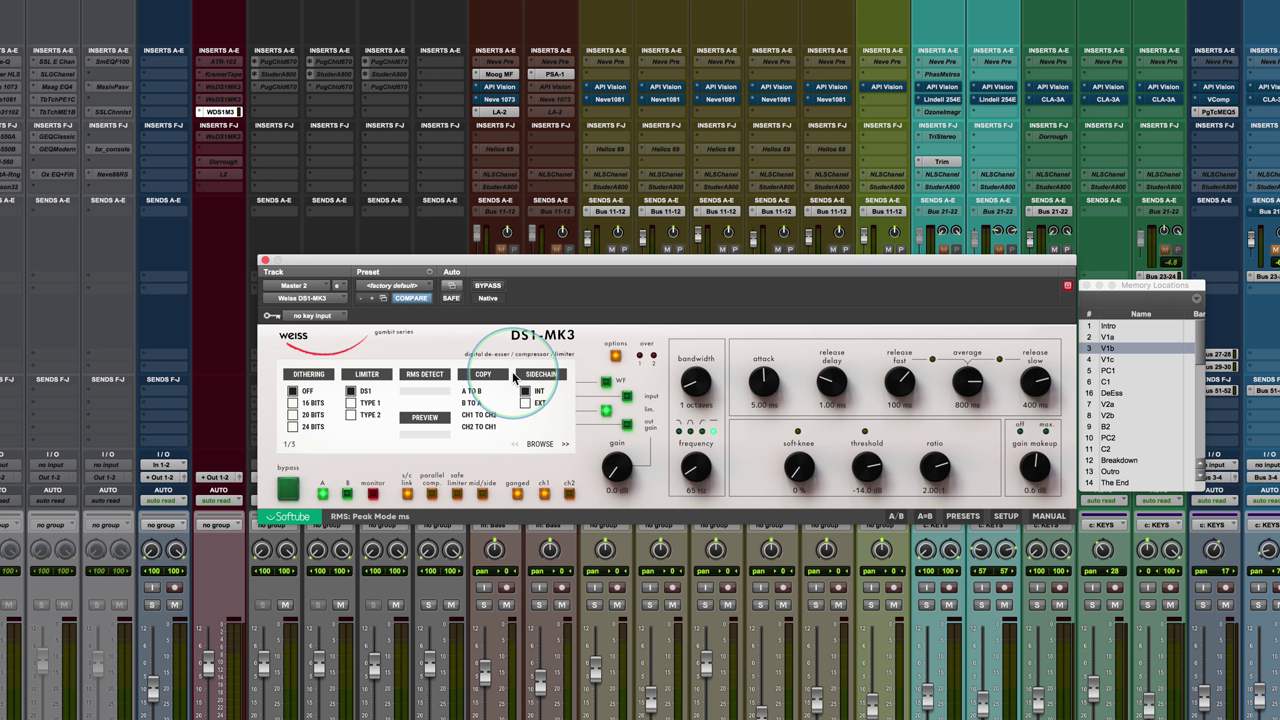
{"action": "left_click", "coordinate": [350, 403]}
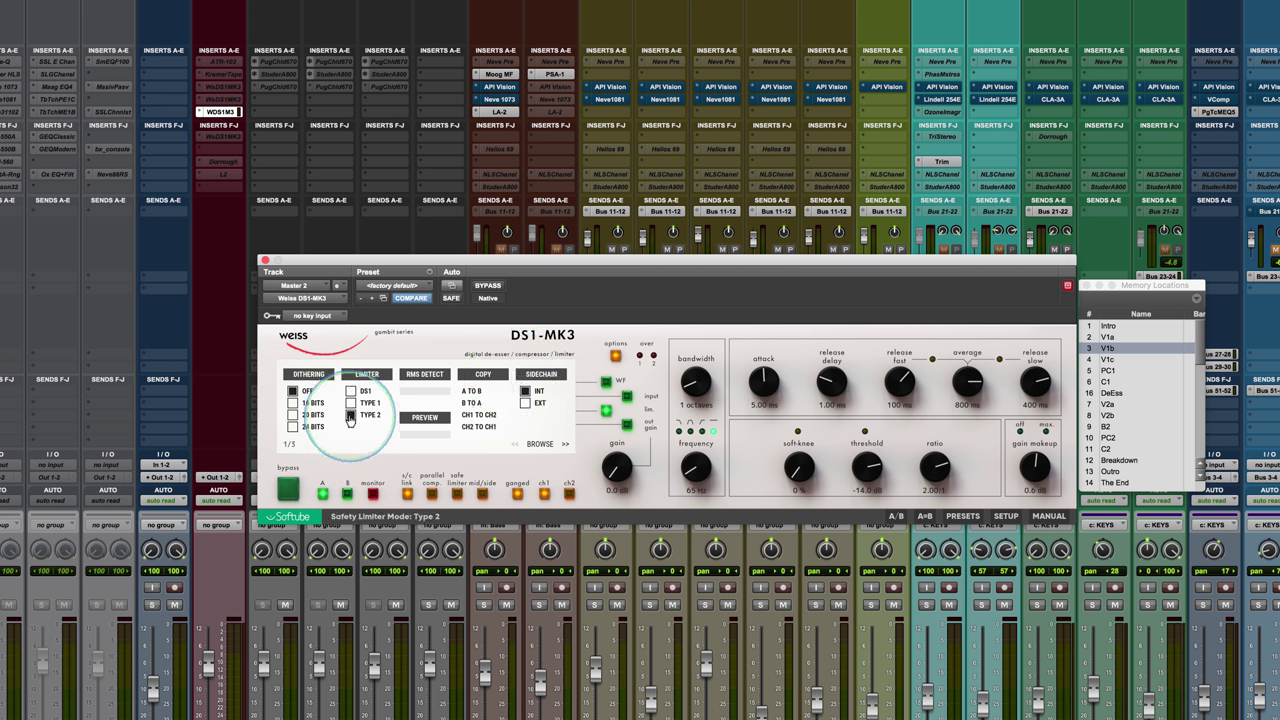
{"action": "left_click", "coordinate": [351, 403]}
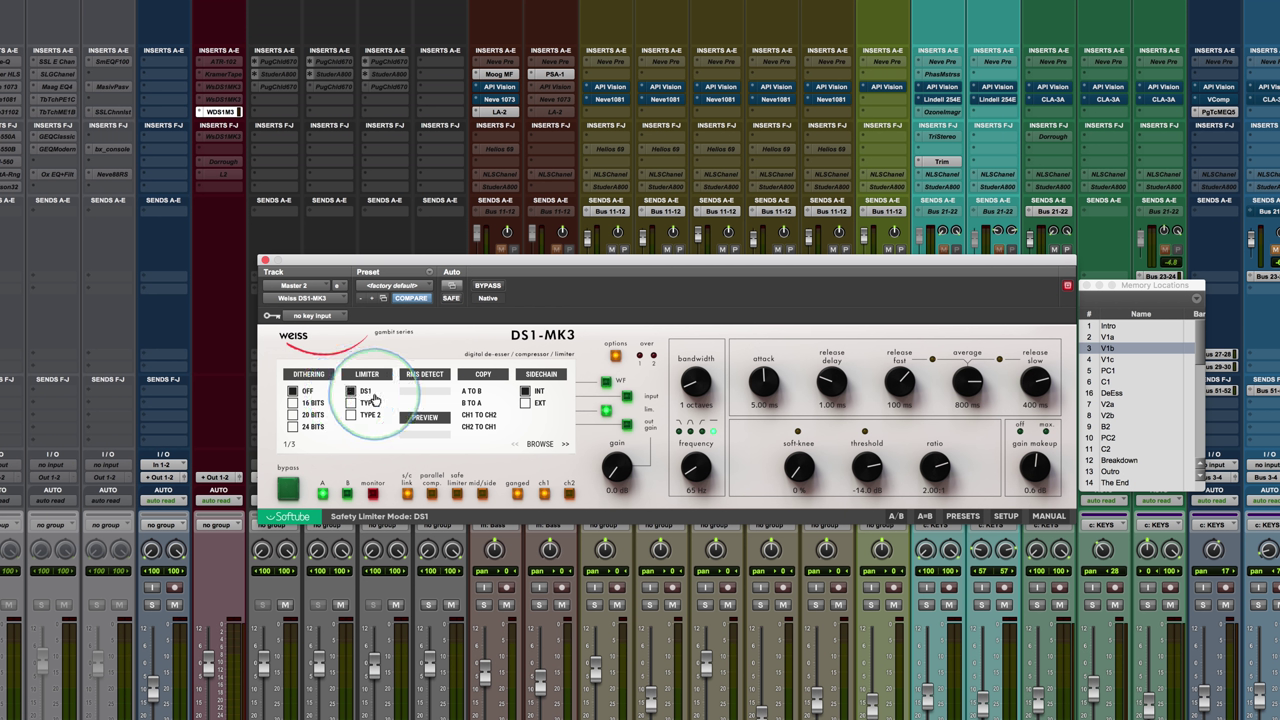
{"action": "left_click", "coordinate": [457, 494]}
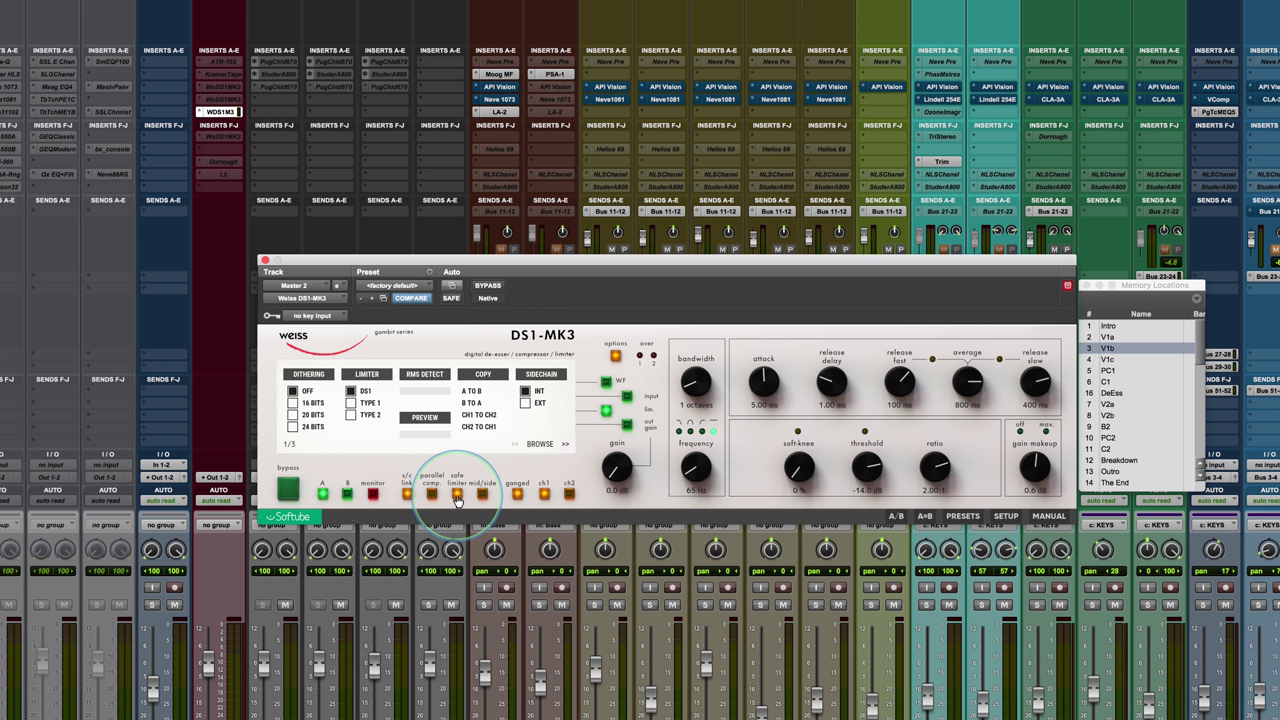
Step the safe limiter through the Type 1 and Type 2 modes and return it to DS1
{"action": "left_click", "coordinate": [350, 403]}
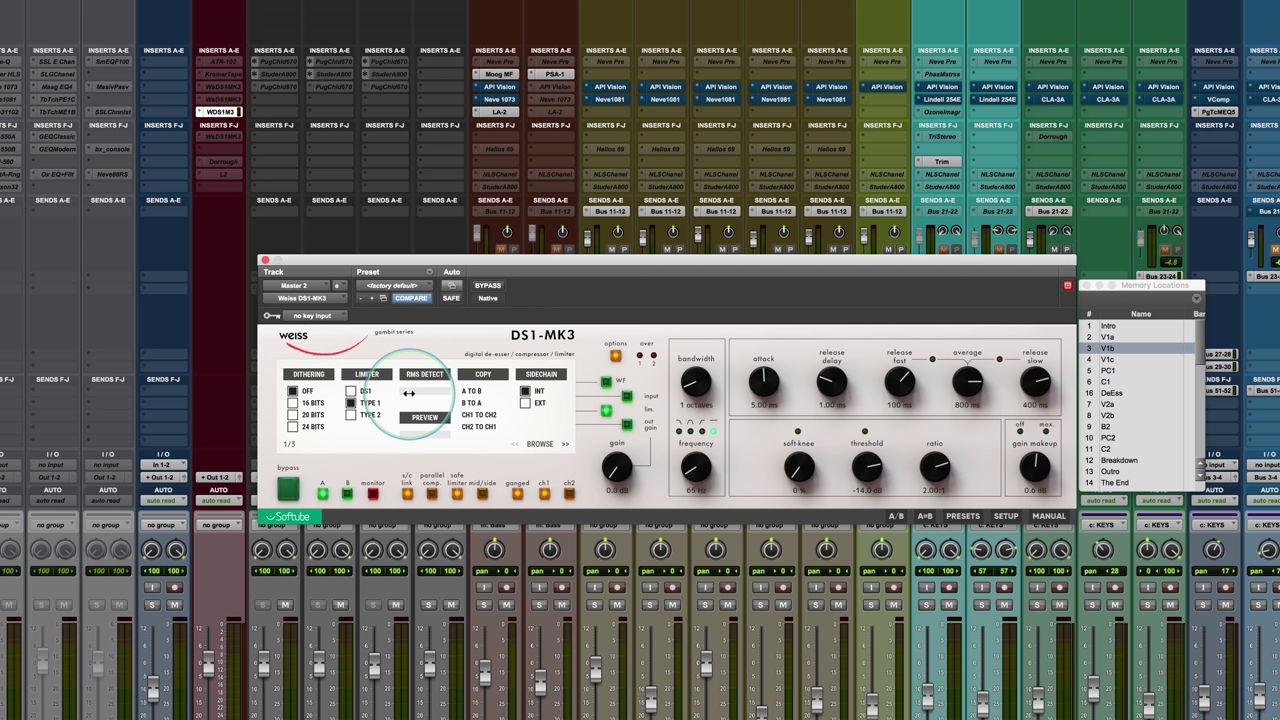
{"action": "left_click", "coordinate": [350, 415]}
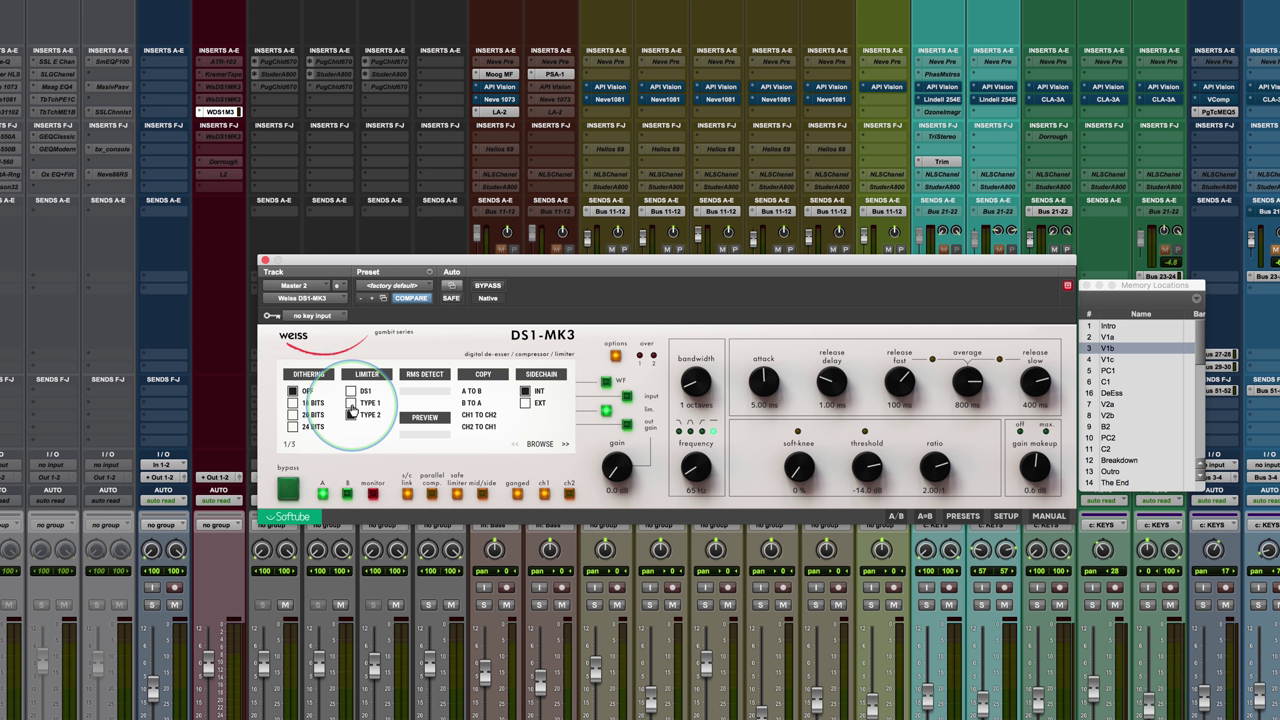
{"action": "left_click", "coordinate": [351, 392]}
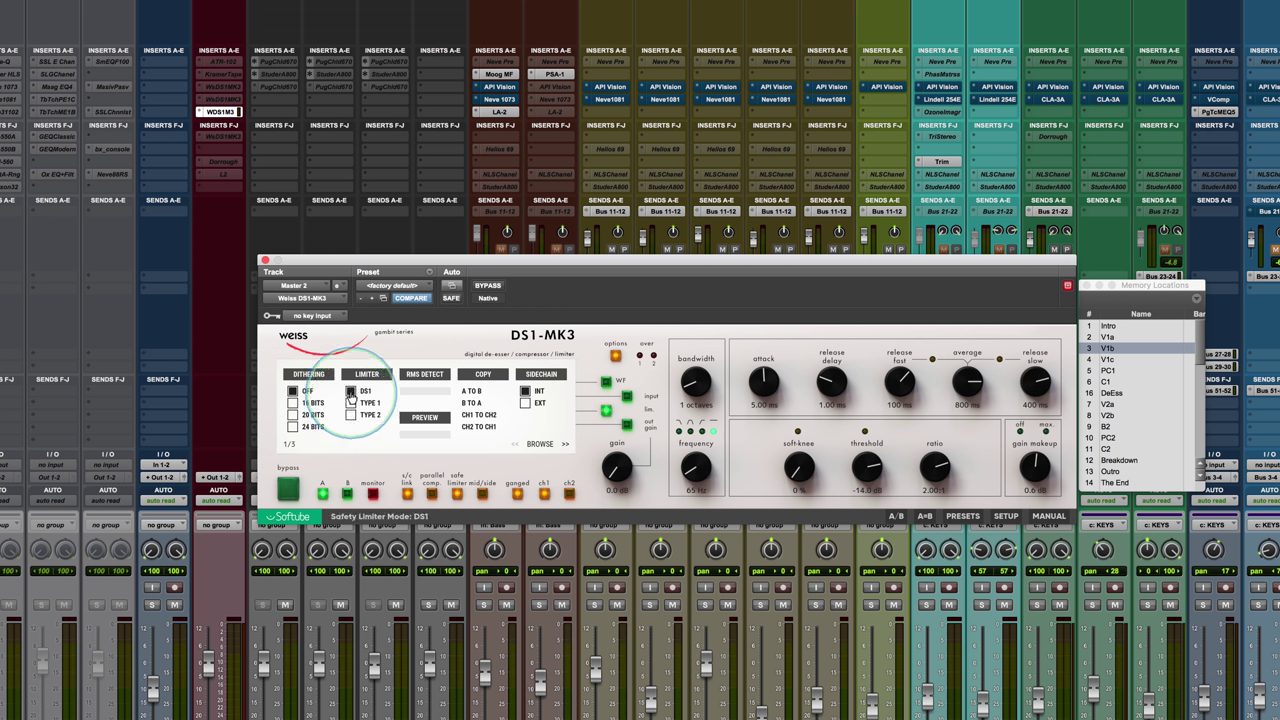
Close the options page and lower the output gain to -3.80 dB
{"action": "left_click", "coordinate": [615, 357]}
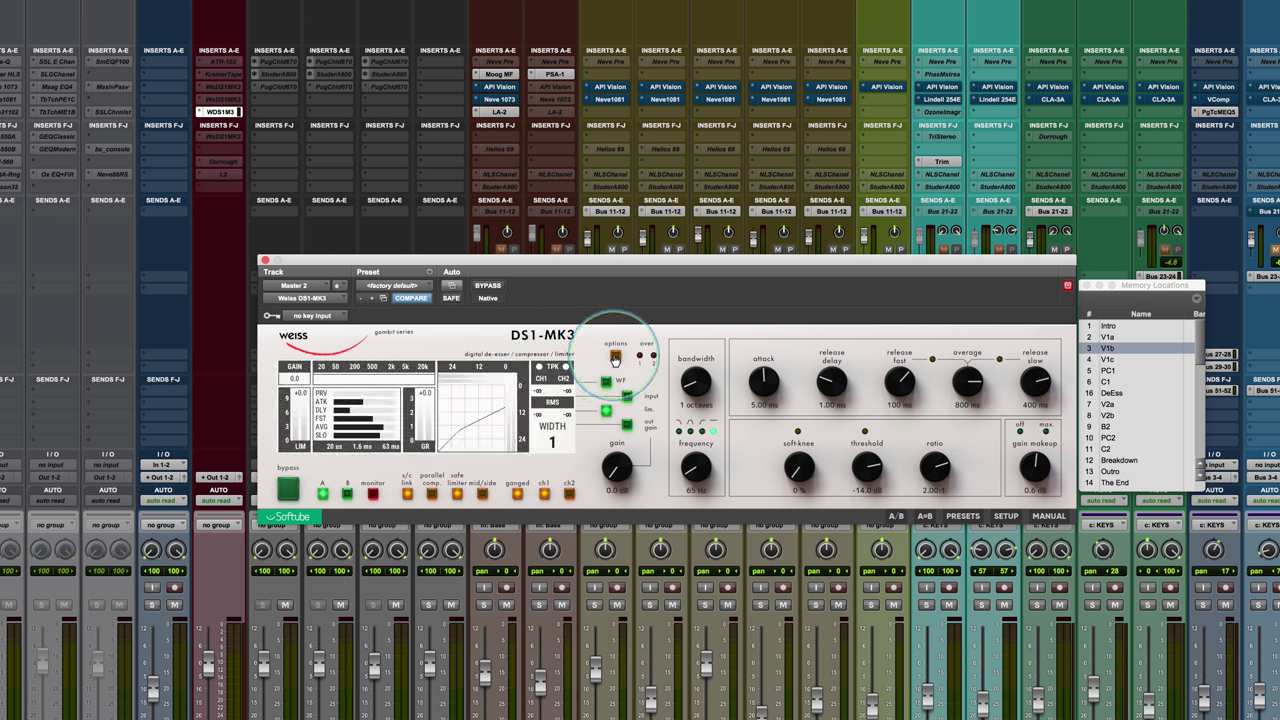
{"action": "left_click", "coordinate": [336, 400]}
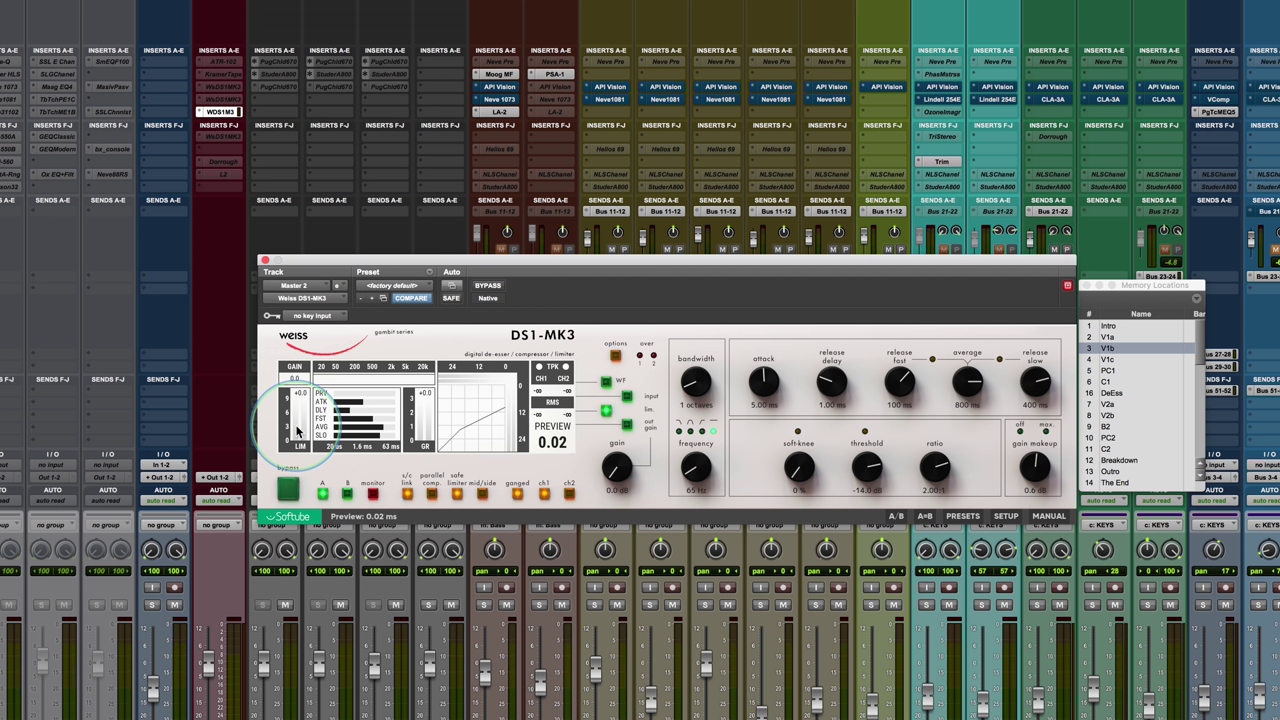
{"action": "left_click", "coordinate": [626, 425]}
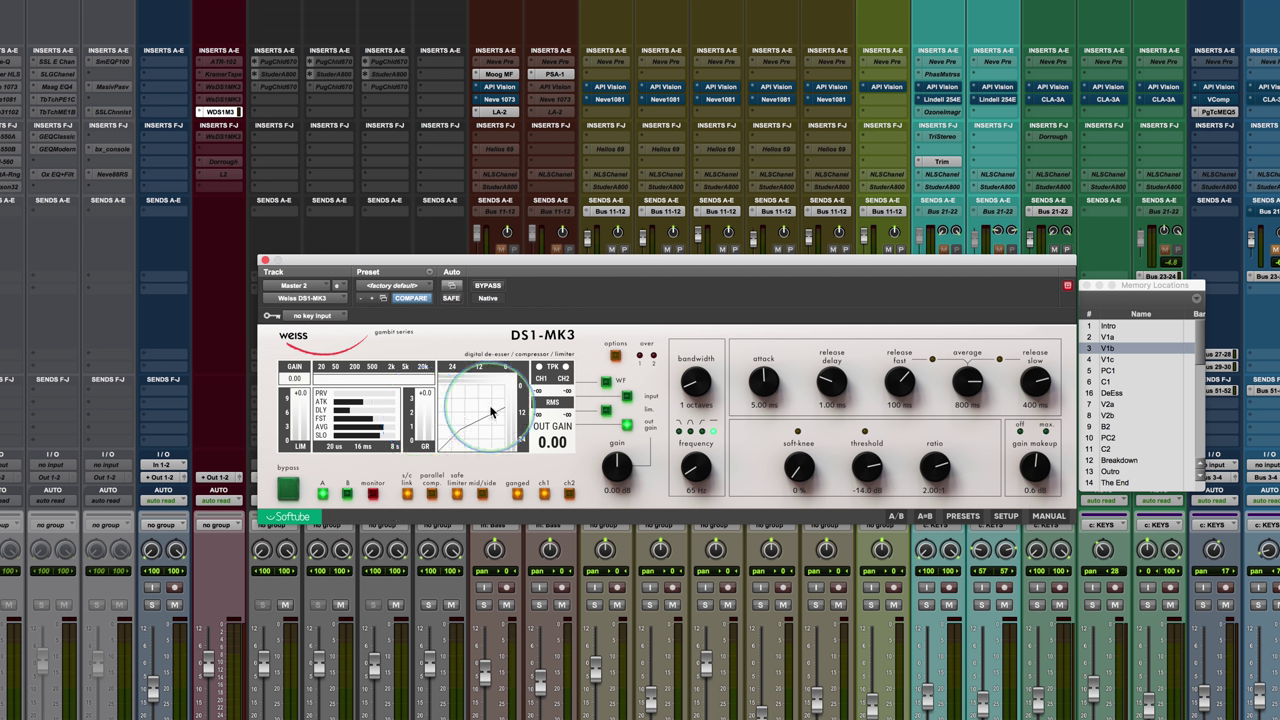
{"action": "key", "text": "space"}
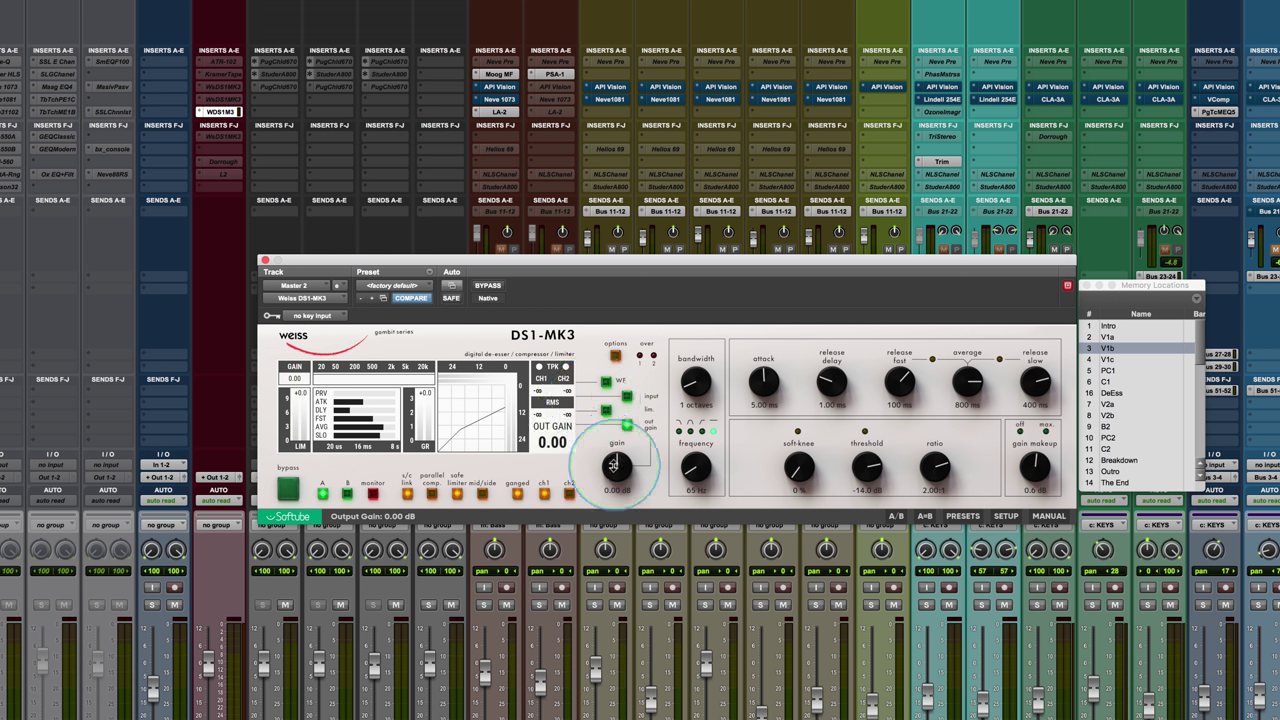
{"action": "left_click_drag", "start_coordinate": [617, 462], "coordinate": [614, 556]}
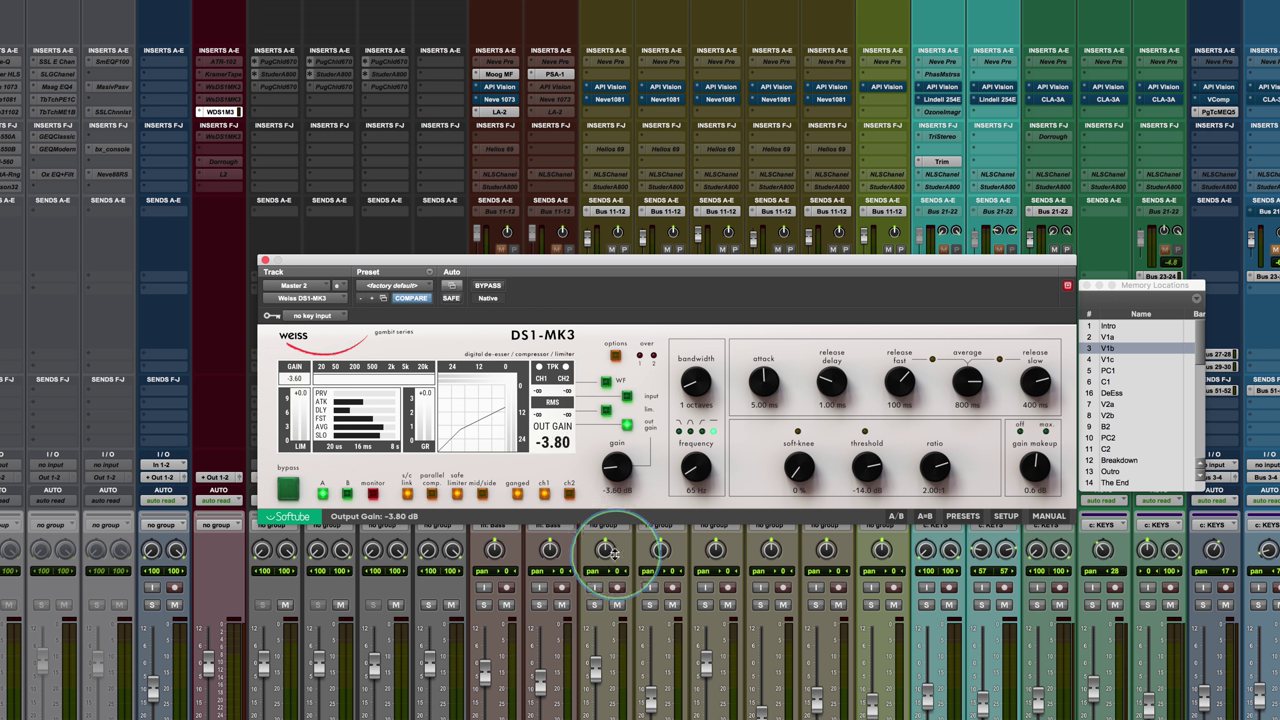
Assign the gain knob back to the limiter gain
{"action": "left_click", "coordinate": [616, 420]}
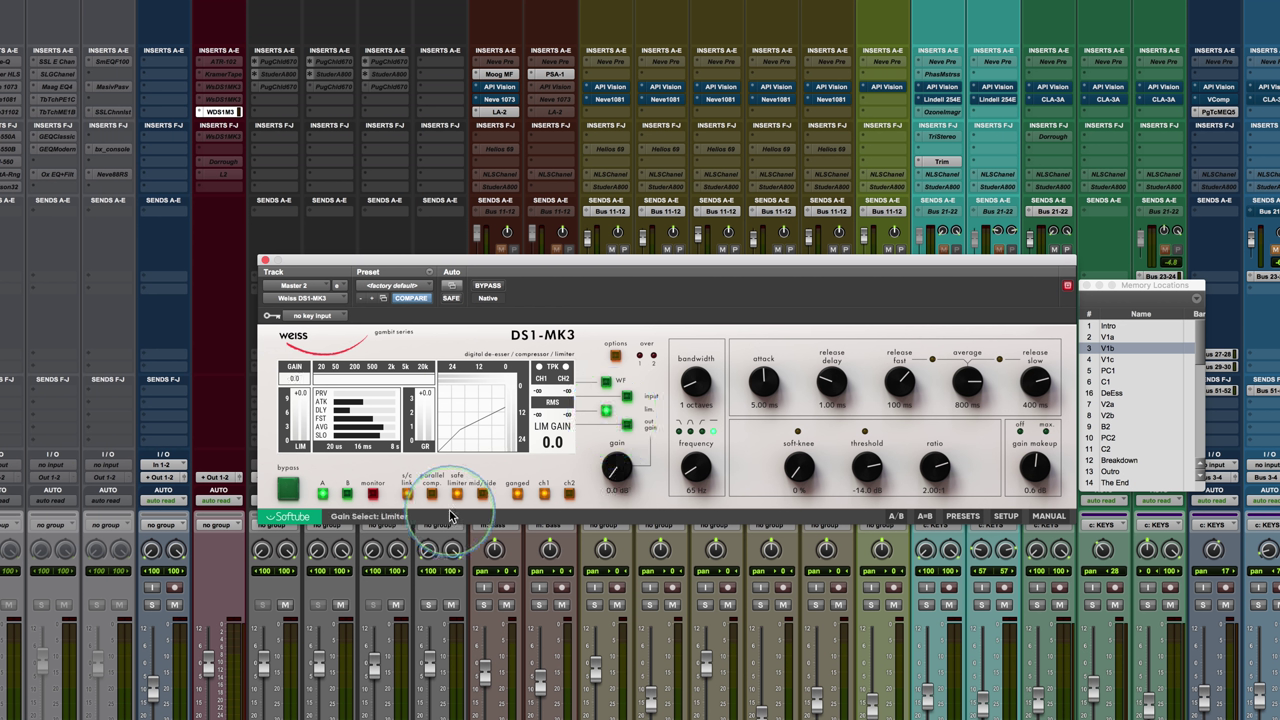
{"action": "left_click", "coordinate": [626, 397]}
{"action": "left_click", "coordinate": [605, 411]}
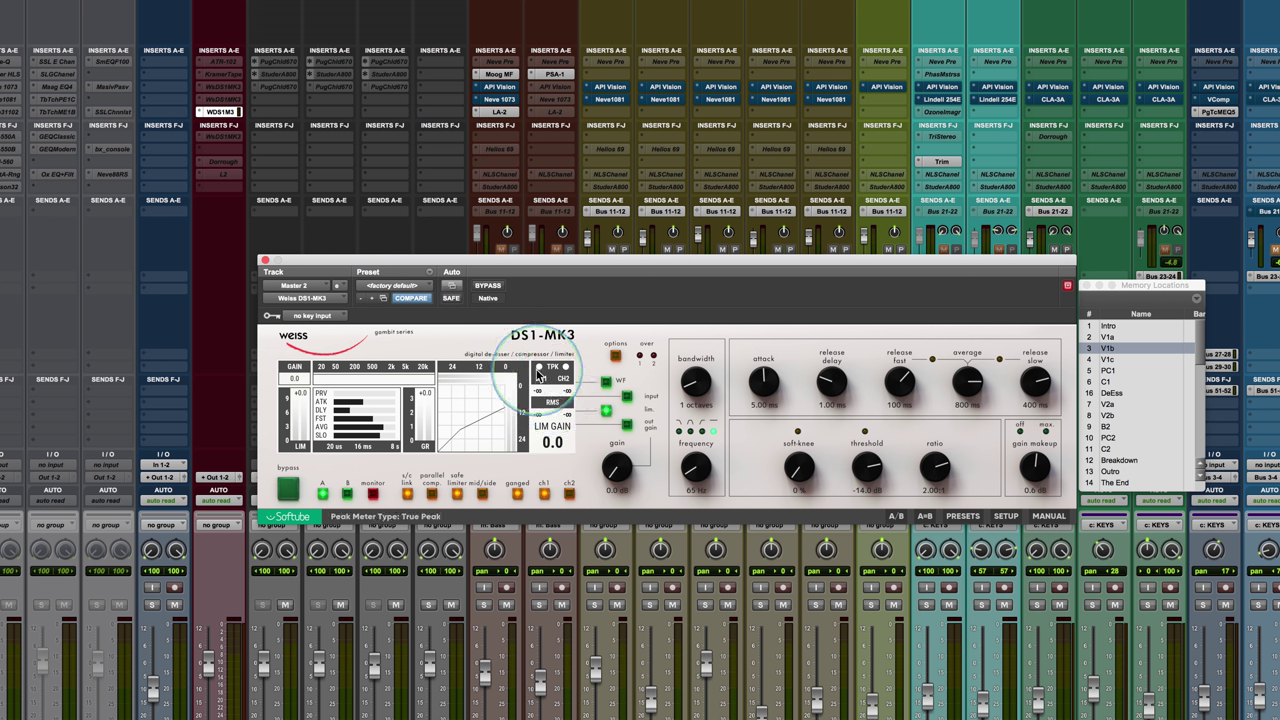
Check the peak meter type on the second options page and return to the main display
{"action": "left_click", "coordinate": [615, 355]}
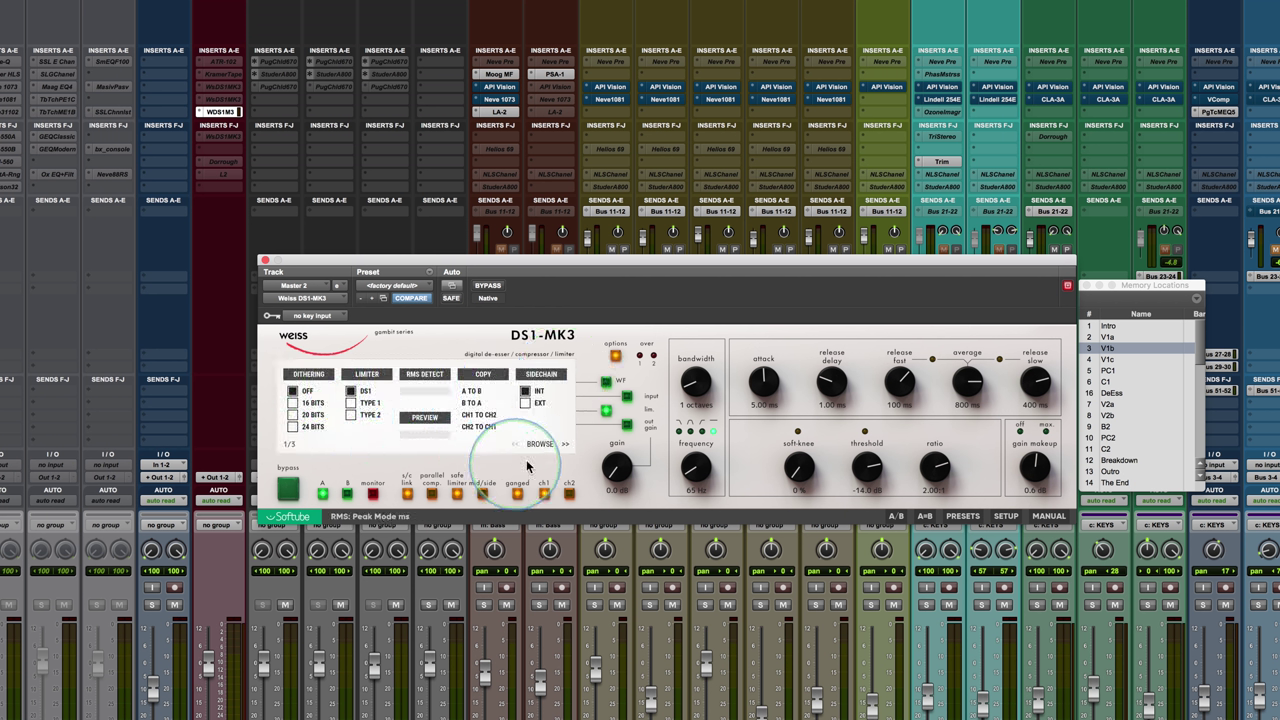
{"action": "left_click", "coordinate": [565, 445]}
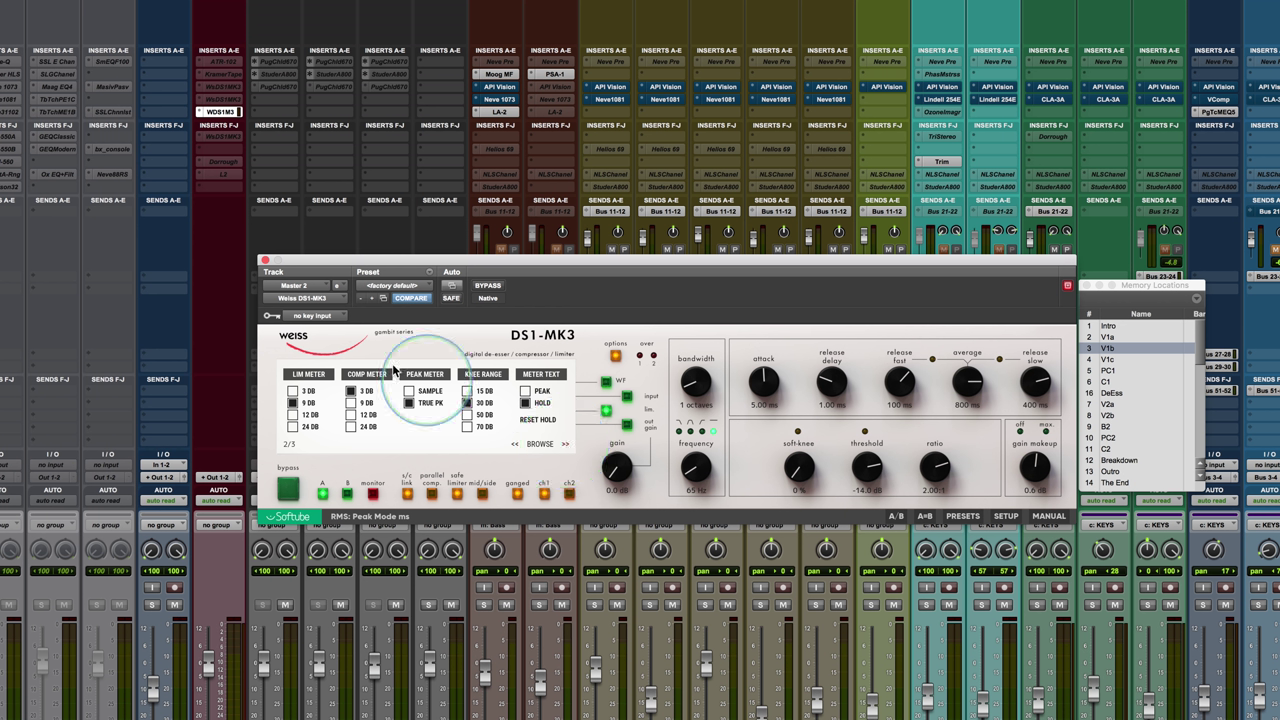
{"action": "left_click", "coordinate": [408, 392]}
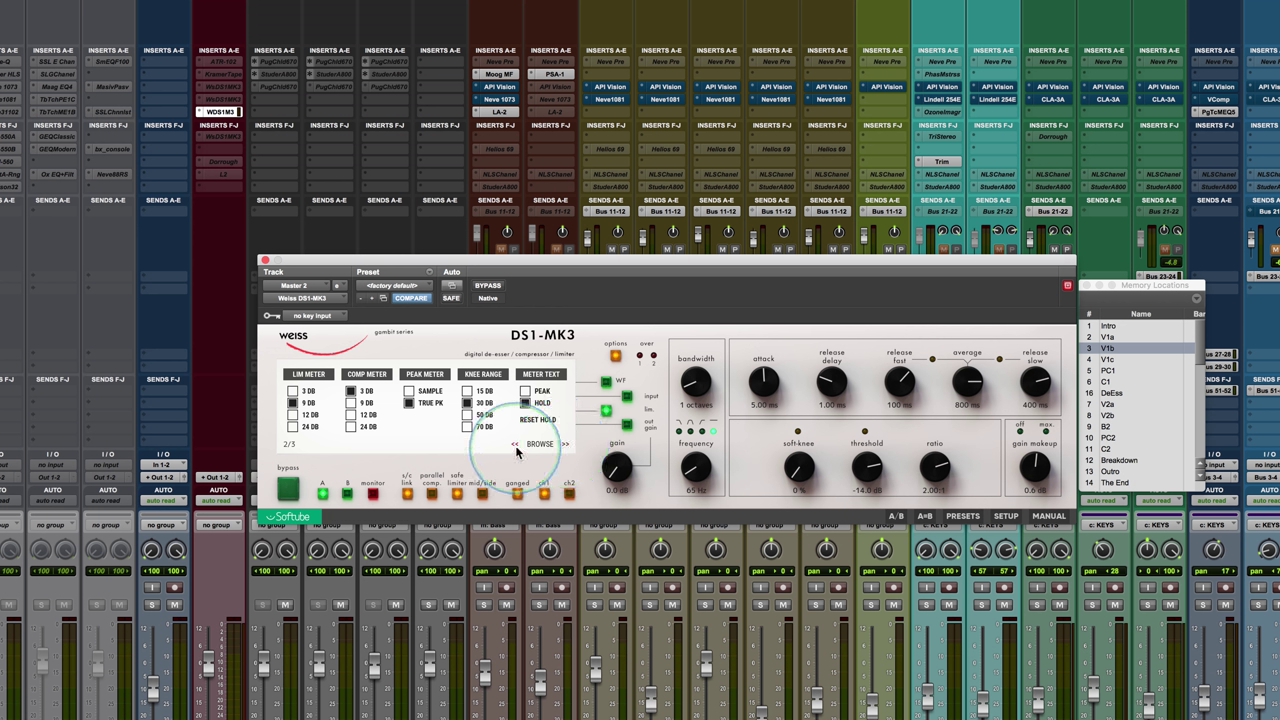
{"action": "left_click", "coordinate": [515, 444]}
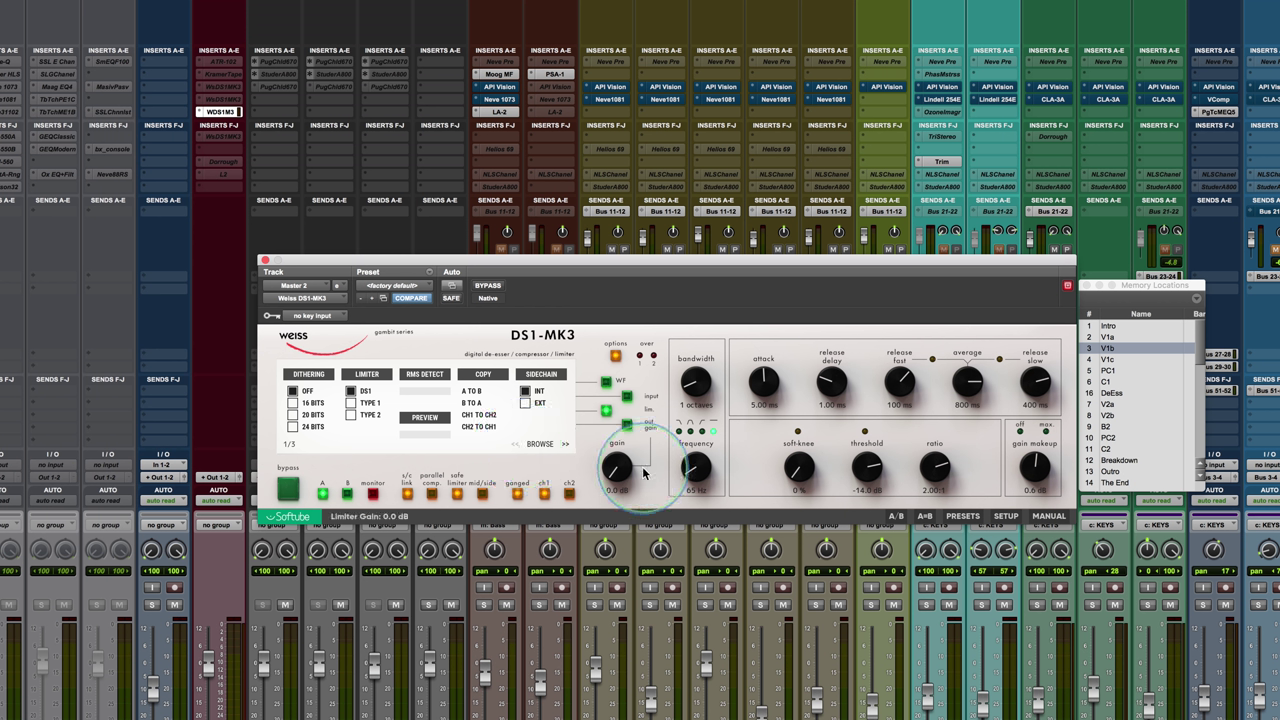
{"action": "left_click", "coordinate": [615, 355]}
Set the limiter gain to 6.9 dB while listening to playback, and compare with the plug-in bypassed
{"action": "left_click_drag", "start_coordinate": [610, 478], "coordinate": [599, 407]}
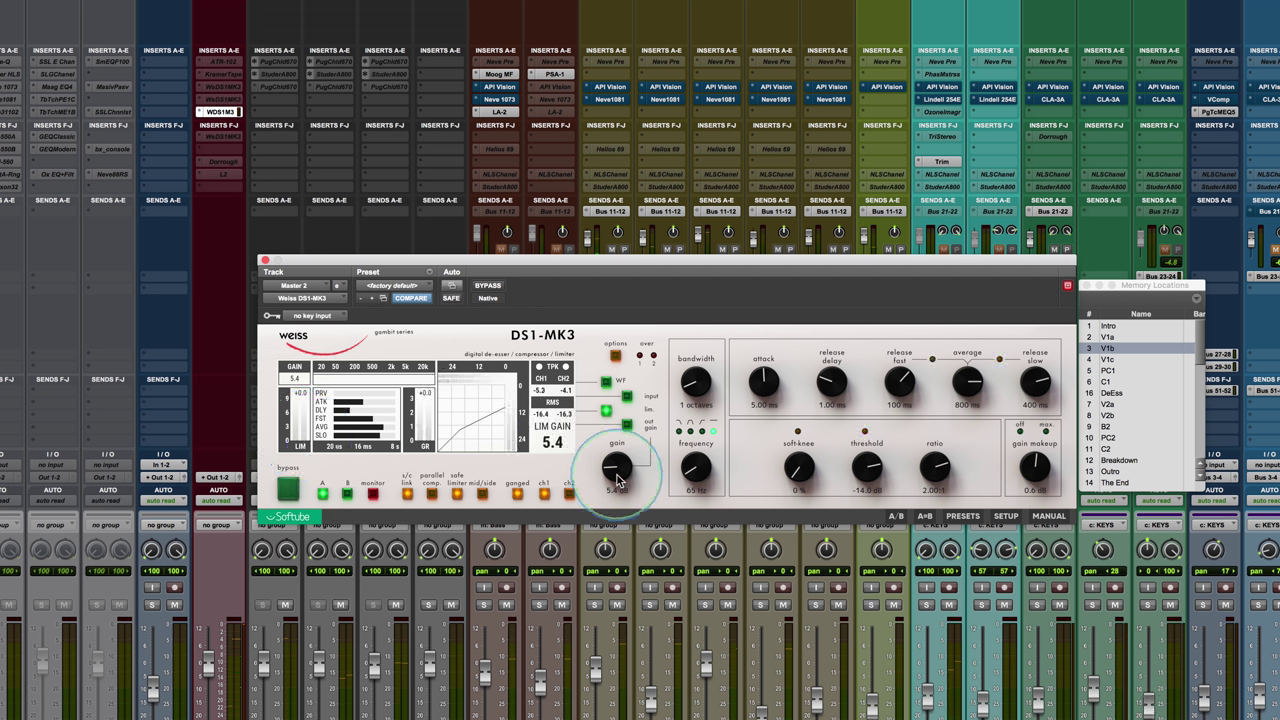
{"action": "left_click_drag", "start_coordinate": [614, 473], "coordinate": [615, 466]}
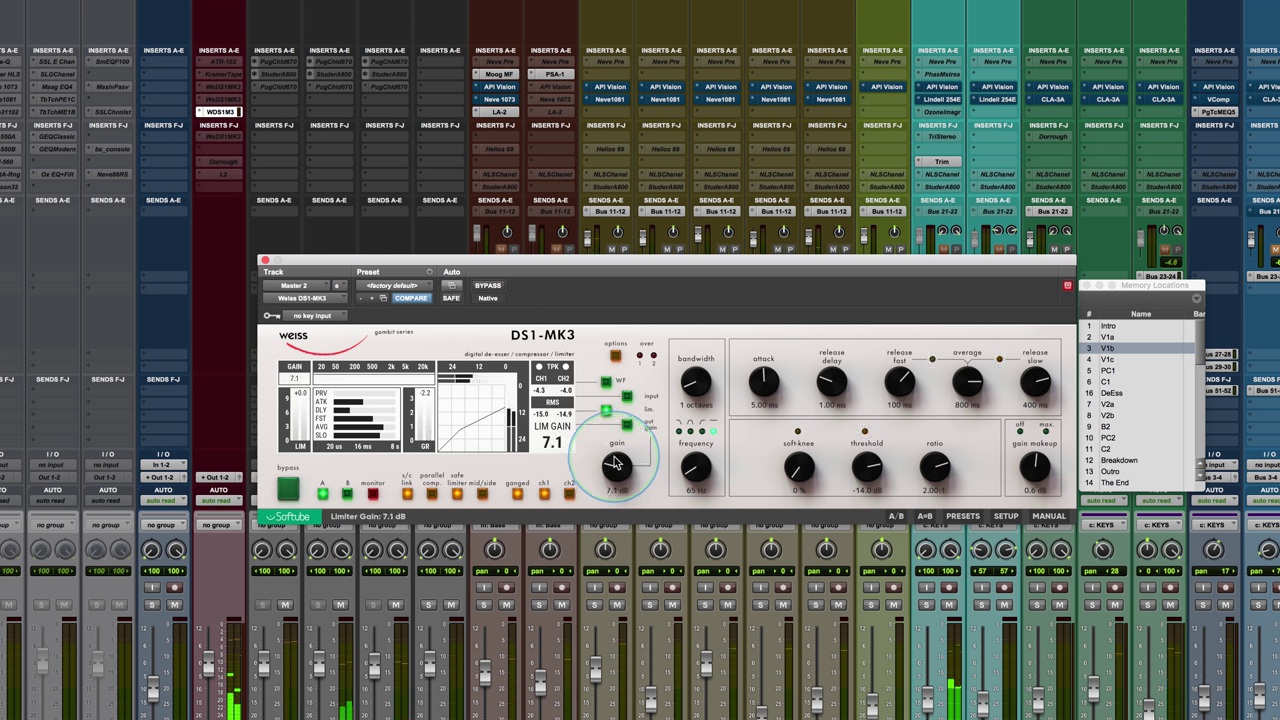
{"action": "mouse_move", "coordinate": [616, 463]}
{"action": "left_mouse_down"}
{"action": "mouse_move", "coordinate": [616, 447]}
{"action": "mouse_move", "coordinate": [614, 464]}
{"action": "left_mouse_up"}
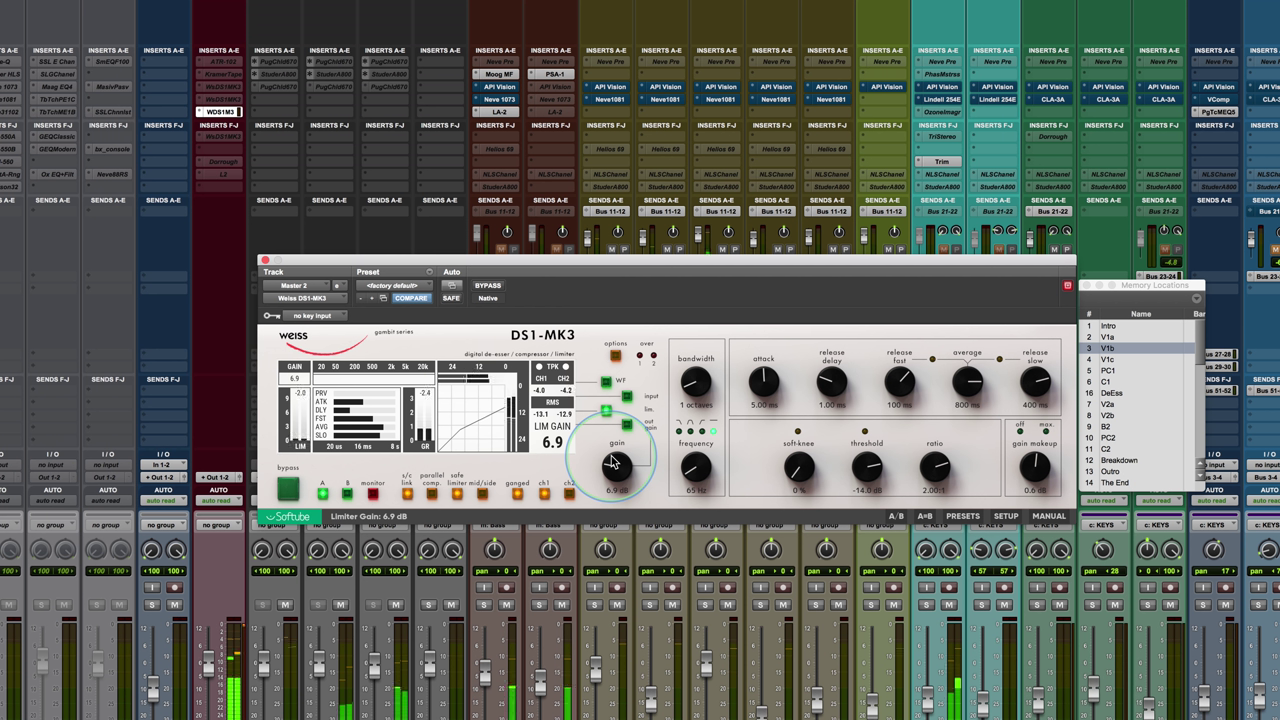
{"action": "left_click_drag", "start_coordinate": [614, 464], "coordinate": [614, 464]}
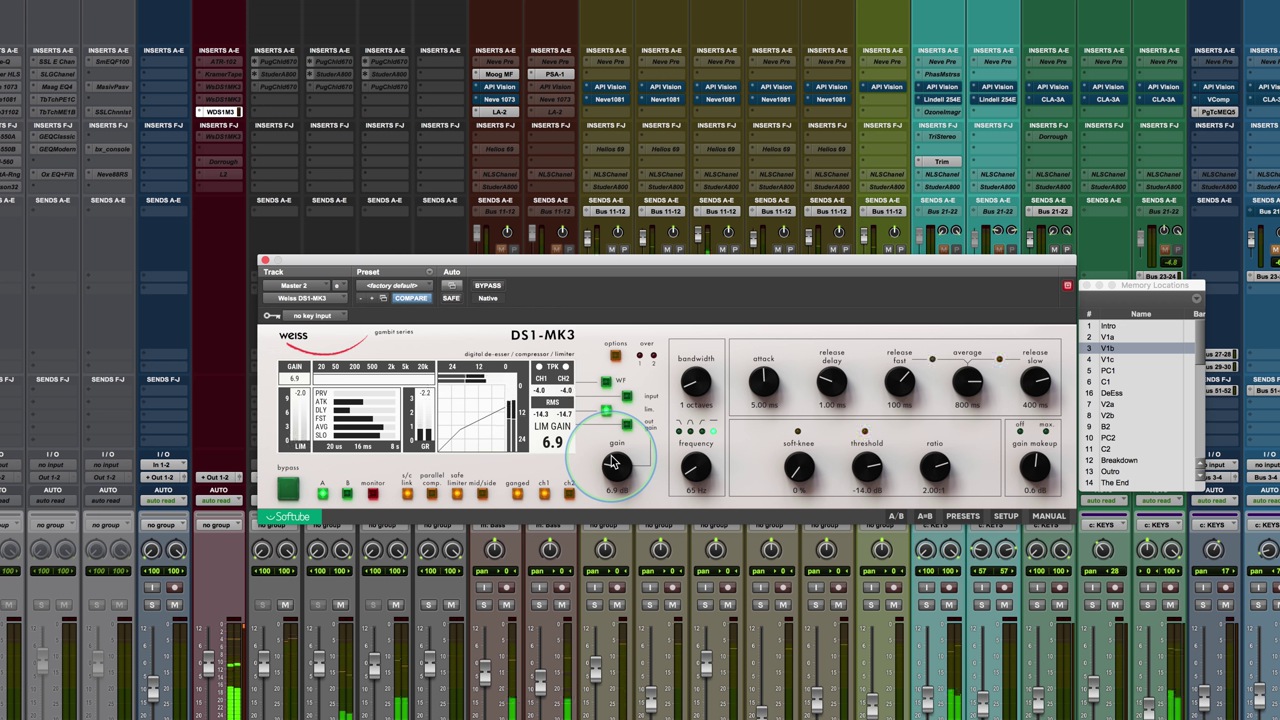
{"action": "left_click", "coordinate": [488, 286]}
{"action": "left_click", "coordinate": [488, 286]}
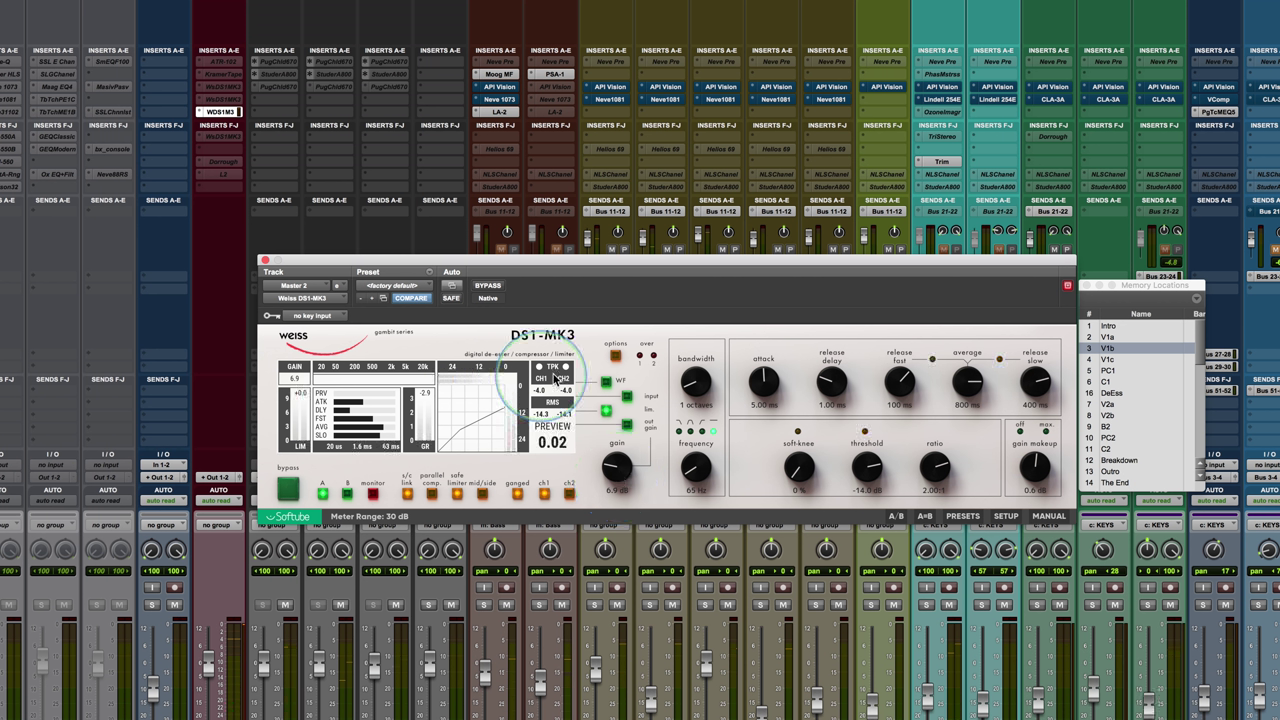
Switch the limiter mode to Type 1 and set the limiter gain to 8.3 dB while listening to playback
{"action": "left_click", "coordinate": [615, 355]}
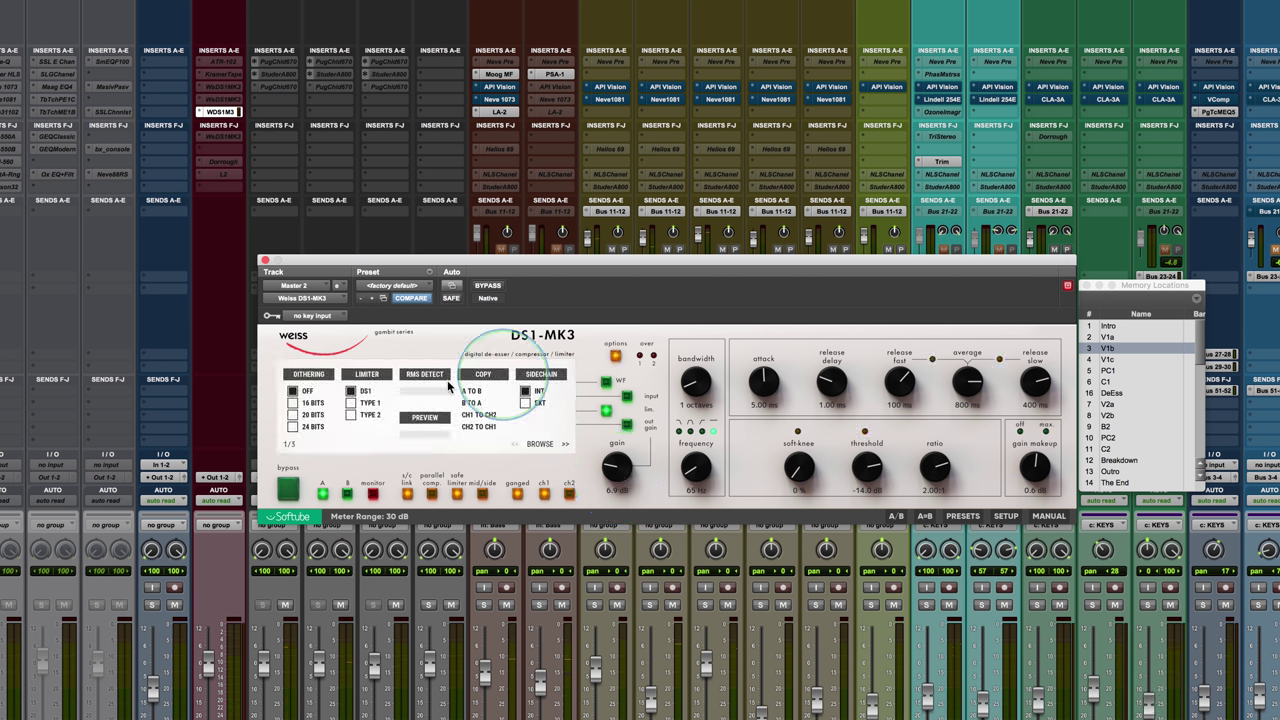
{"action": "left_click", "coordinate": [351, 404]}
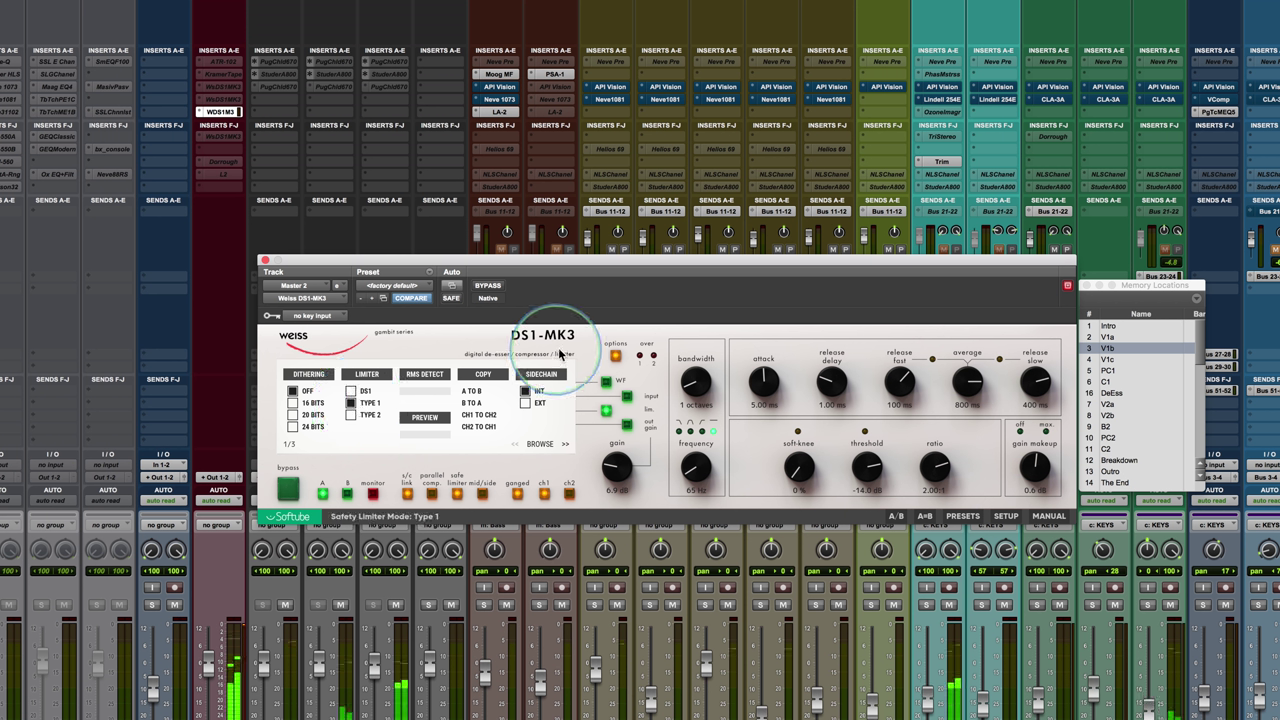
{"action": "left_click", "coordinate": [615, 356]}
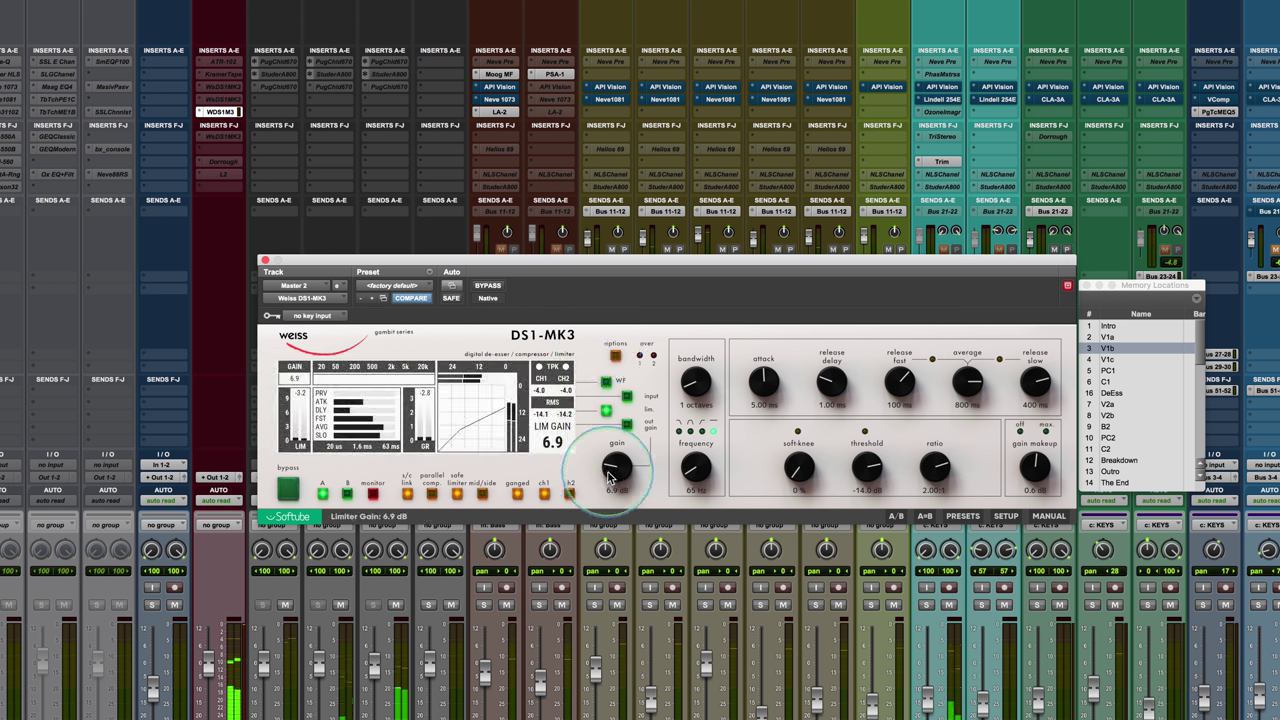
{"action": "left_click_drag", "start_coordinate": [612, 478], "coordinate": [611, 460]}
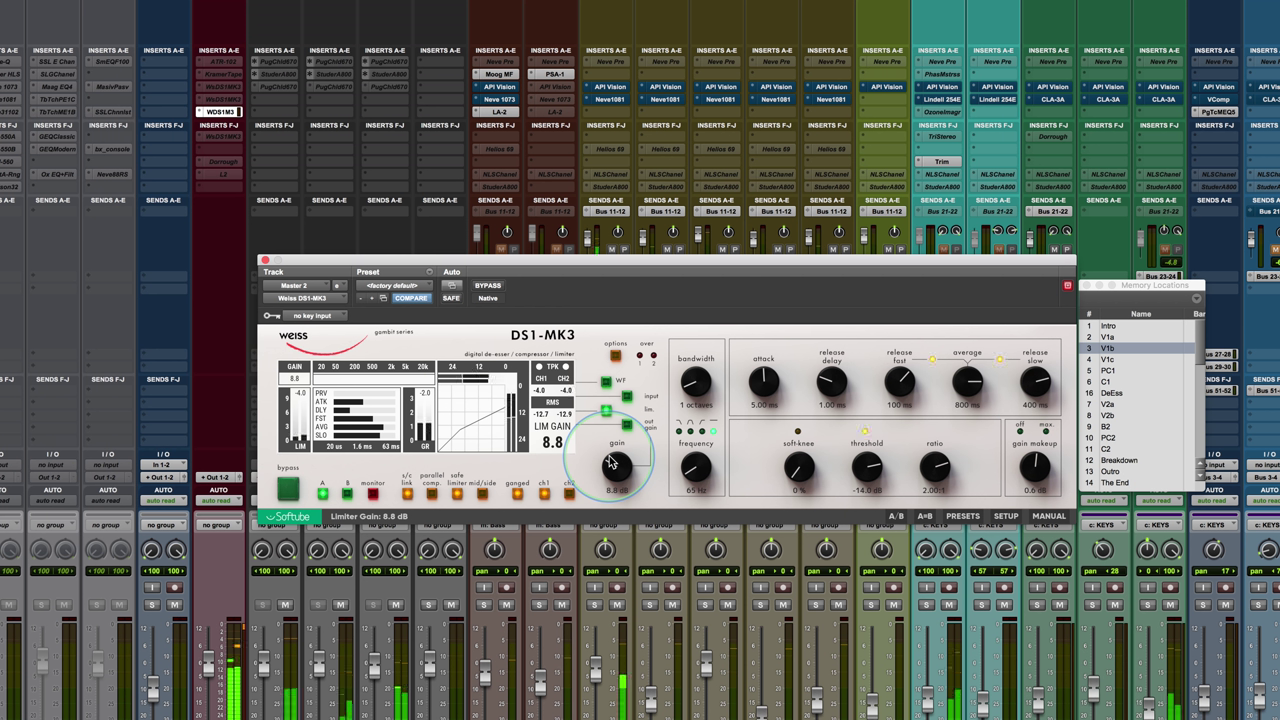
{"action": "left_click_drag", "start_coordinate": [611, 461], "coordinate": [612, 466]}
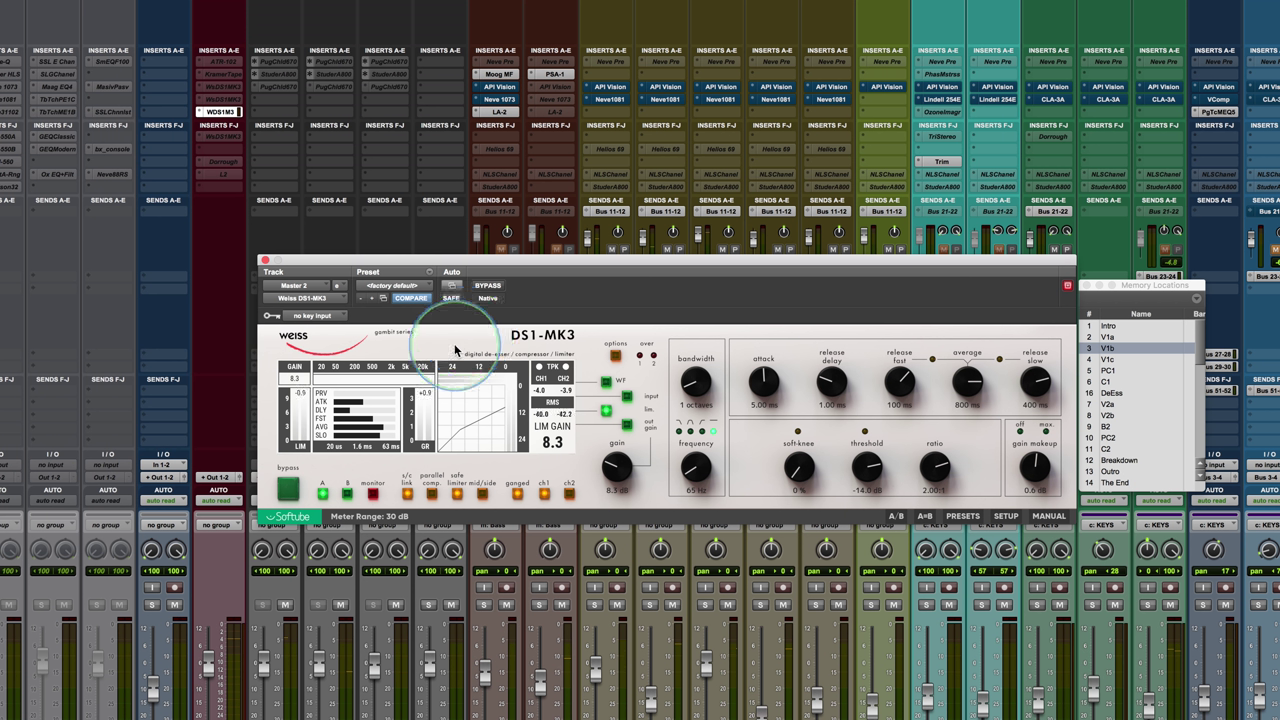
Switch the limiter mode to Type 2 and return to the main display
{"action": "left_click", "coordinate": [615, 355]}
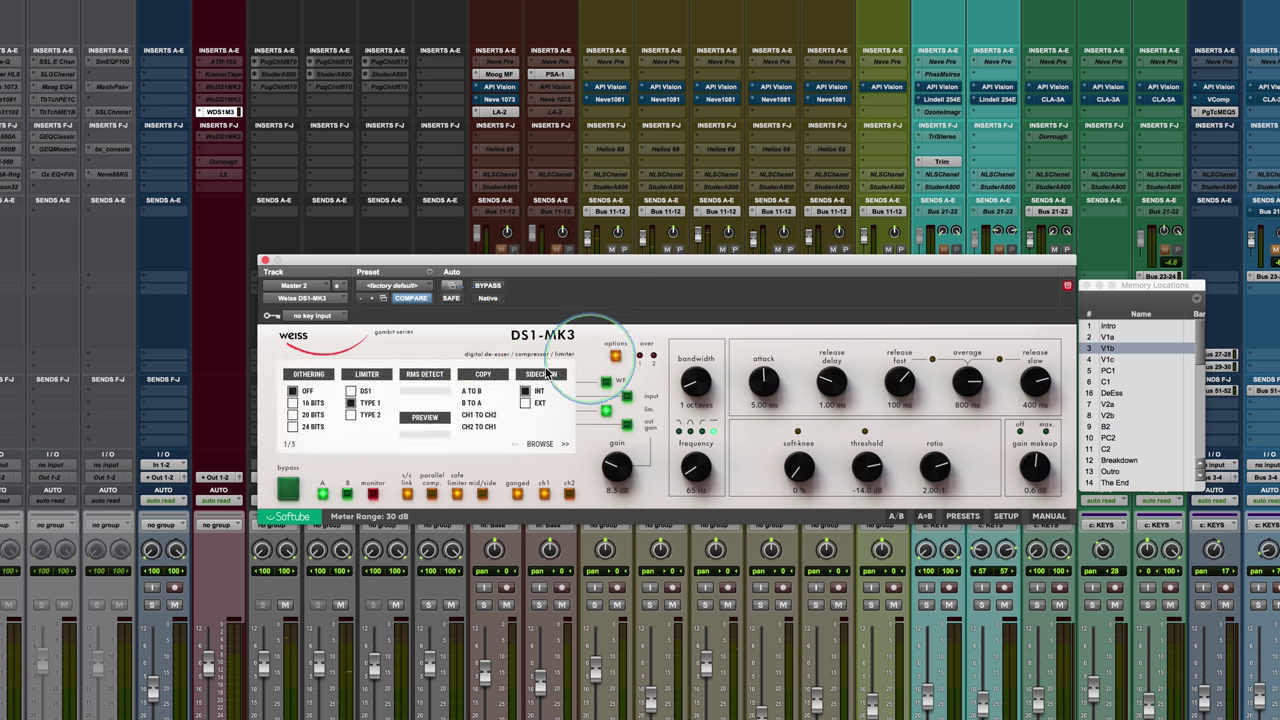
{"action": "left_click", "coordinate": [351, 415]}
{"action": "left_click", "coordinate": [615, 357]}
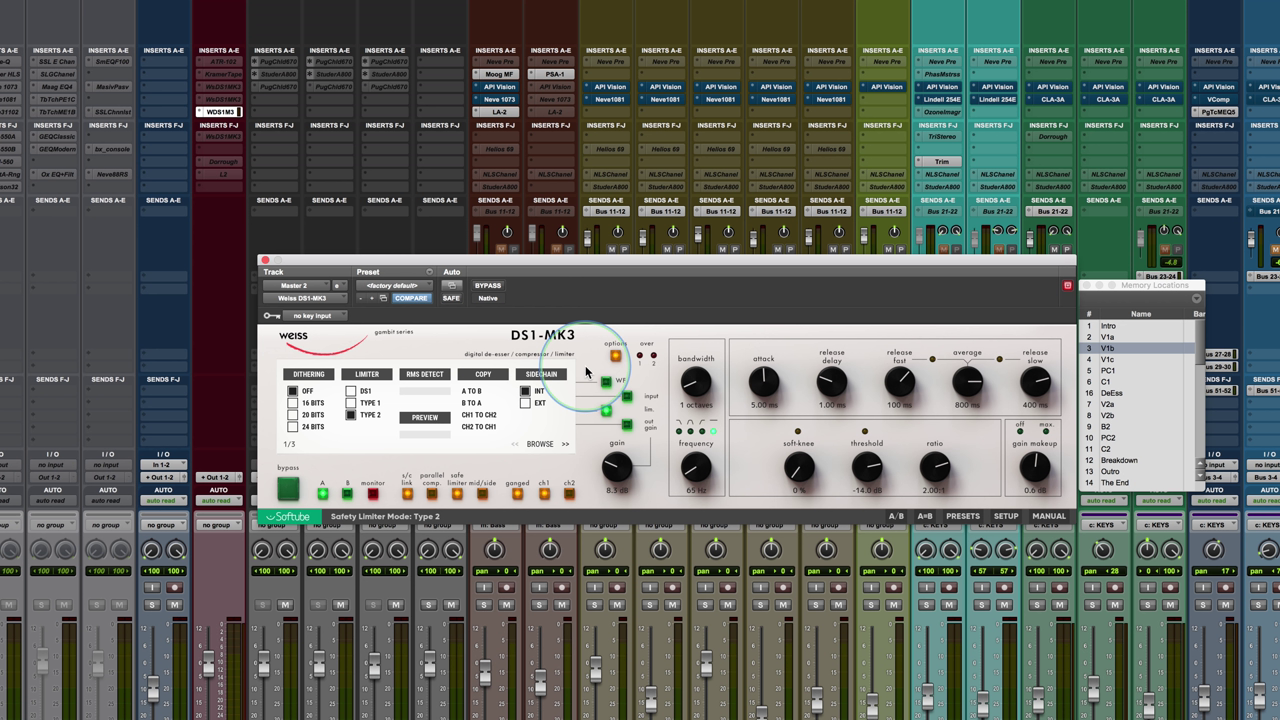
Set the limiter gain to 8.8 dB during playback and compare with the safe limiter switched off, leaving it on
{"action": "left_click", "coordinate": [614, 485]}
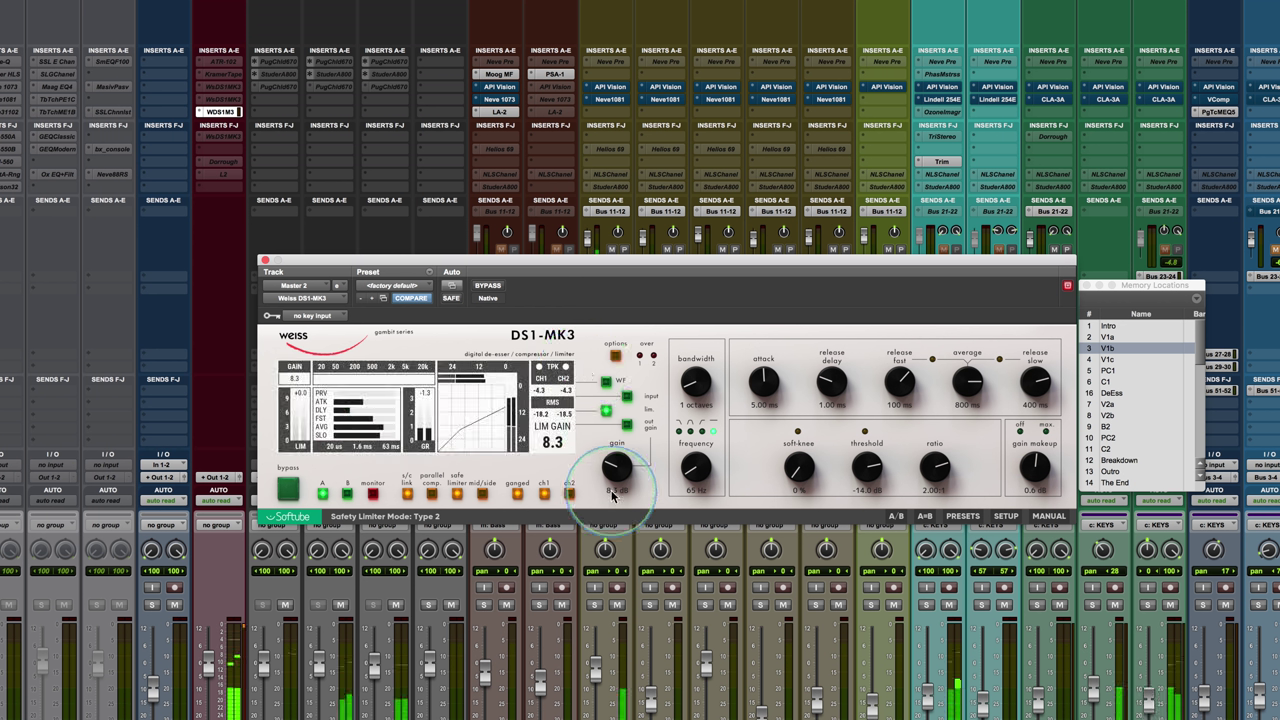
{"action": "left_click_drag", "start_coordinate": [614, 497], "coordinate": [611, 478]}
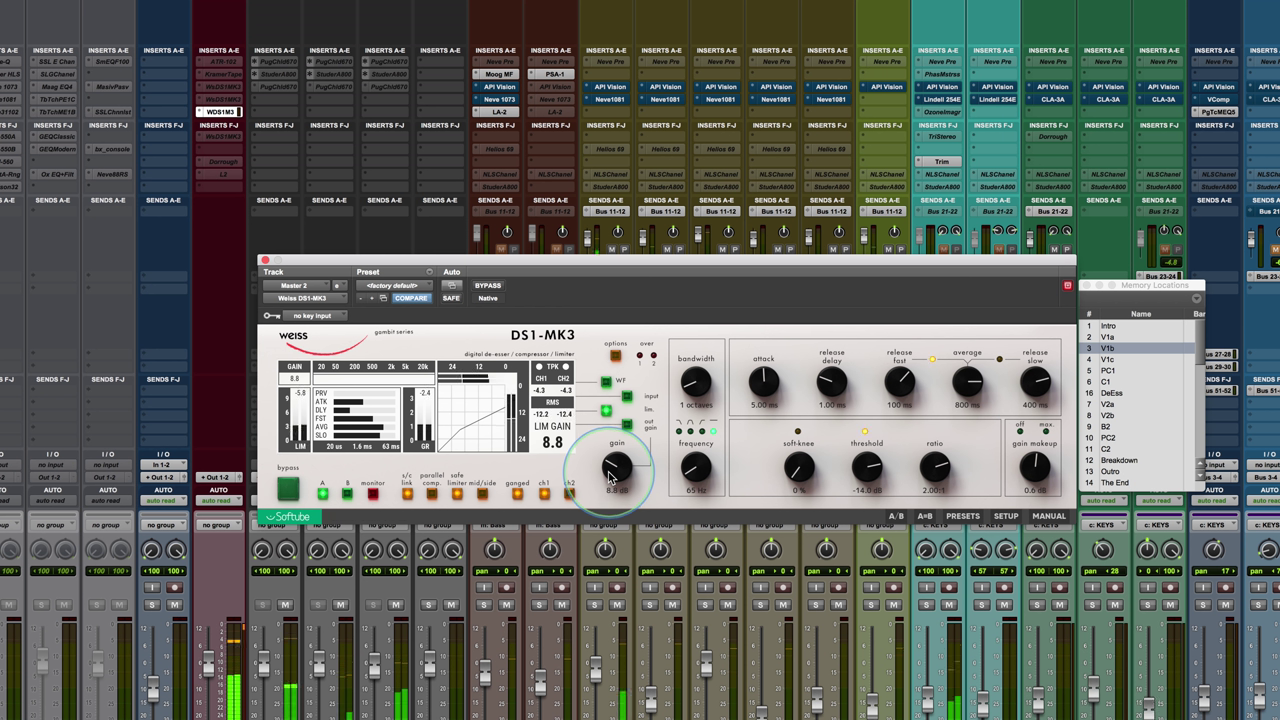
{"action": "left_click", "coordinate": [456, 494]}
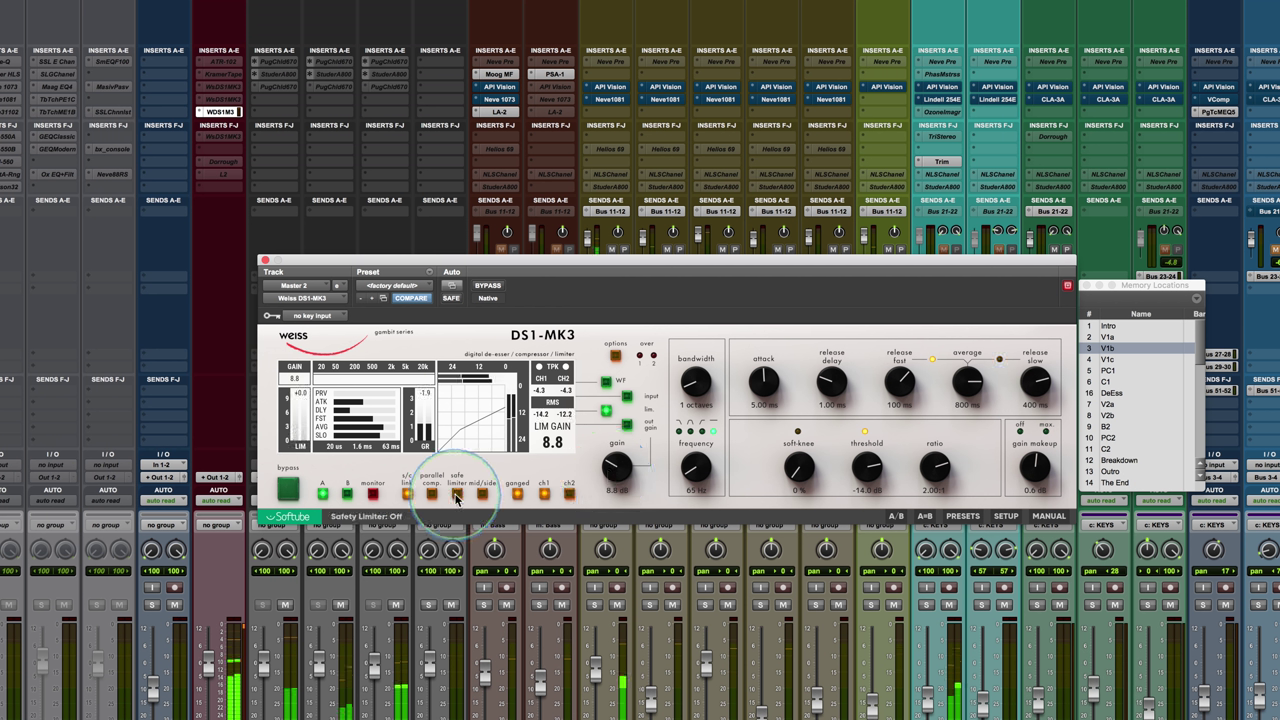
{"action": "left_click", "coordinate": [456, 494]}
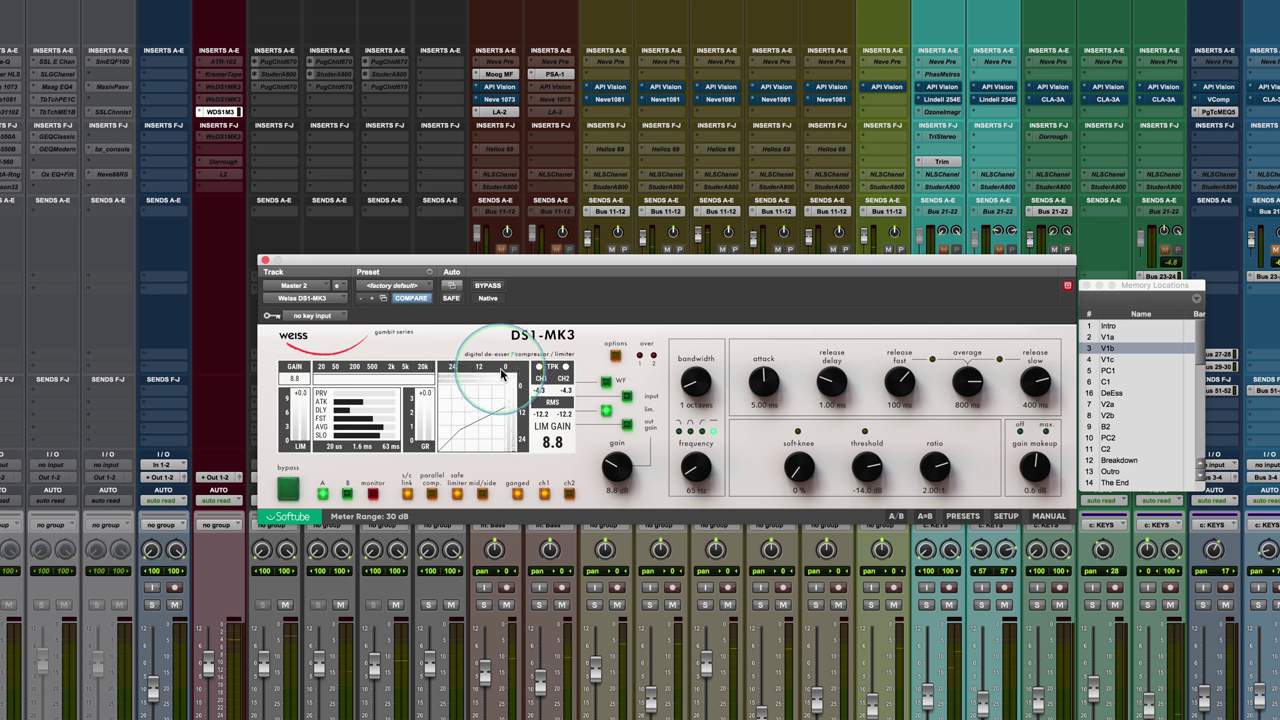
Set the limiter mode back to Type 1 and listen to the result from the main display
{"action": "left_click", "coordinate": [615, 355]}
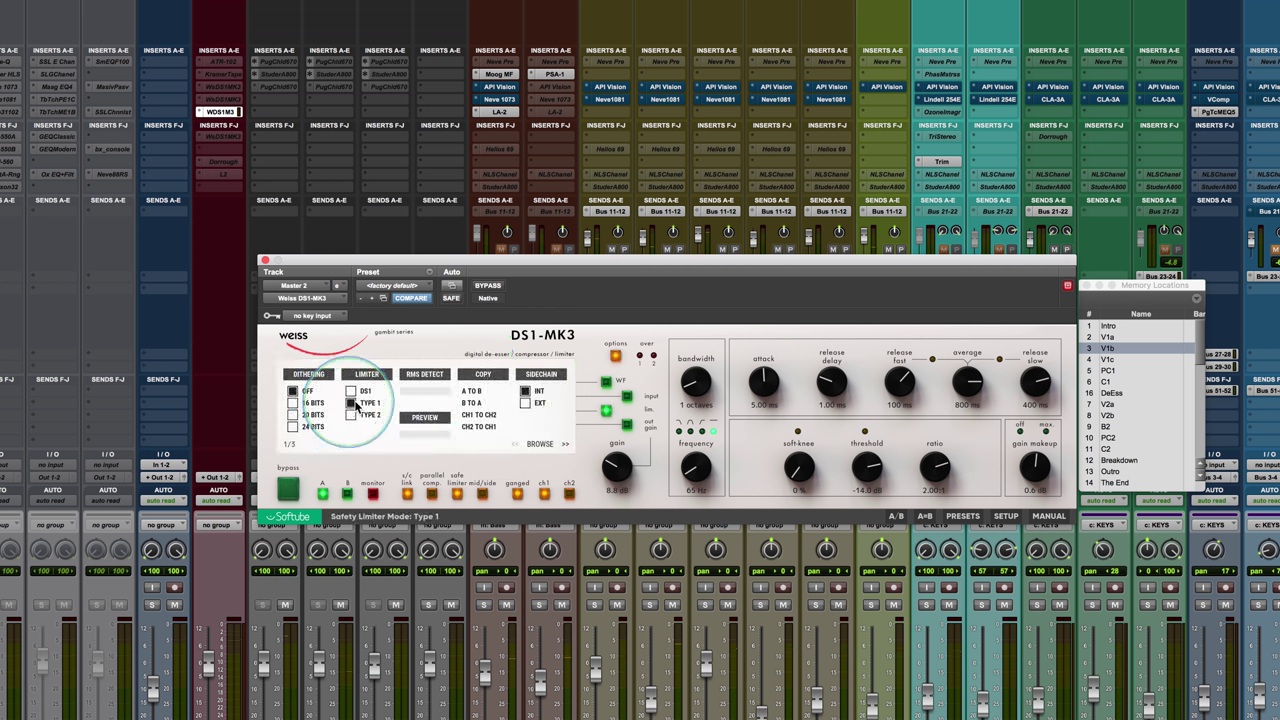
{"action": "left_click", "coordinate": [615, 355]}
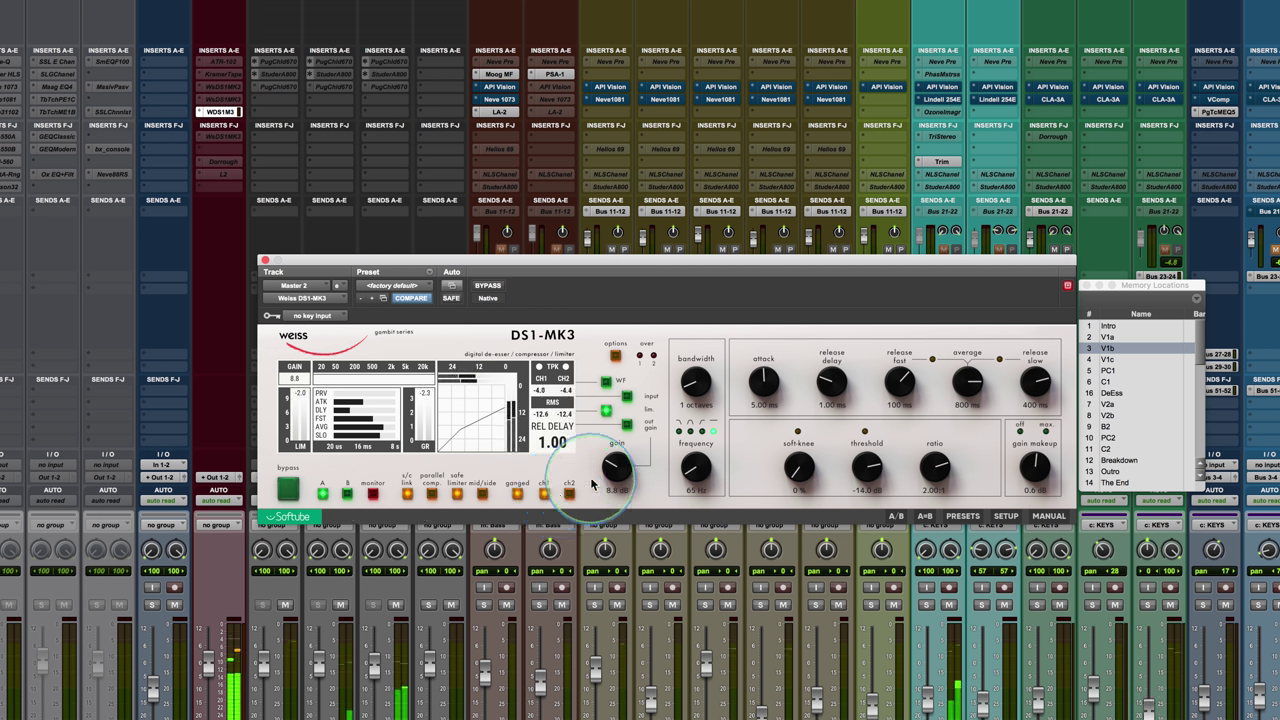
{"action": "mouse_move", "coordinate": [603, 484]}
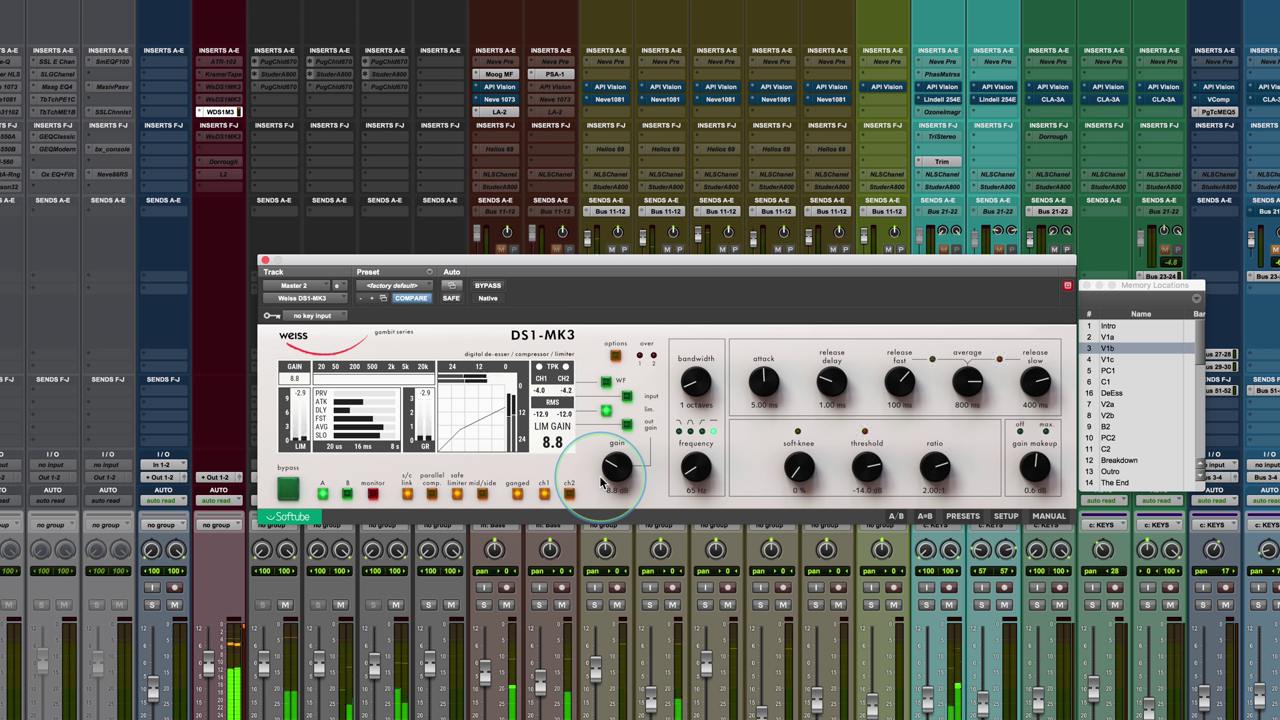
Assign the gain knob to output gain, raise it to -0.32 dB, and switch to Microsoft PowerPoint
{"action": "left_click", "coordinate": [627, 424]}
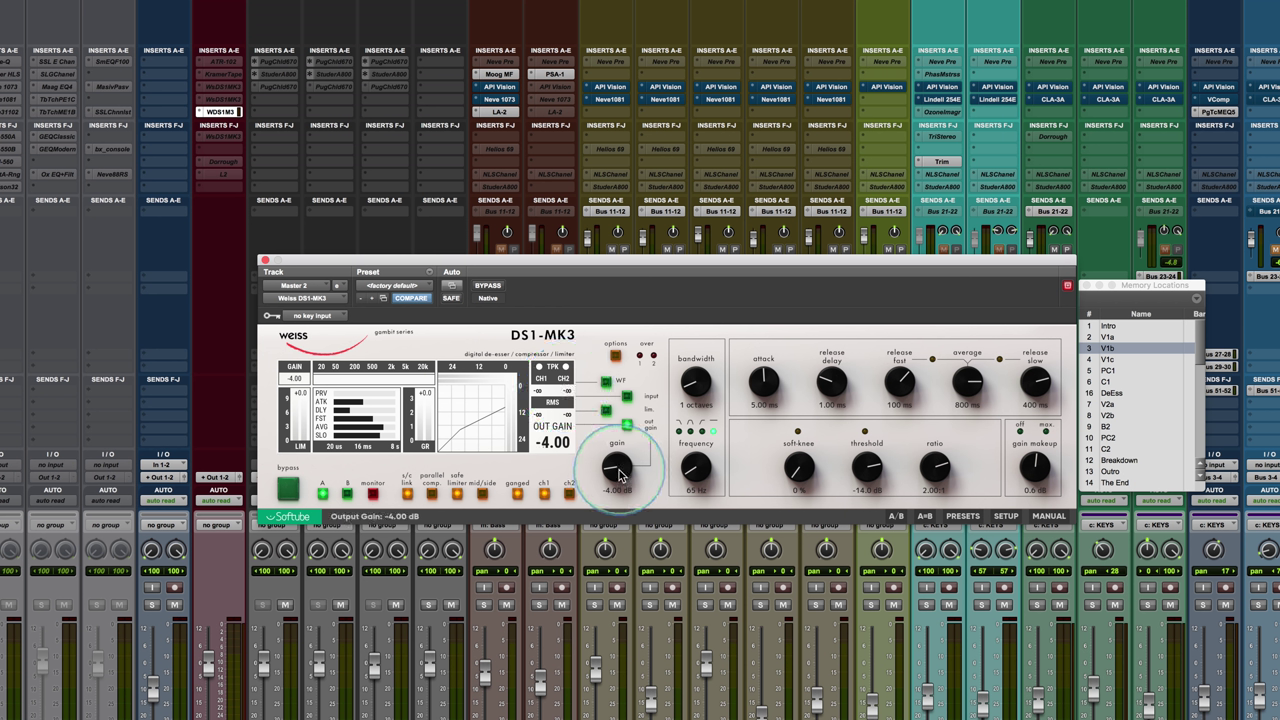
{"action": "left_click_drag", "start_coordinate": [618, 468], "coordinate": [611, 438]}
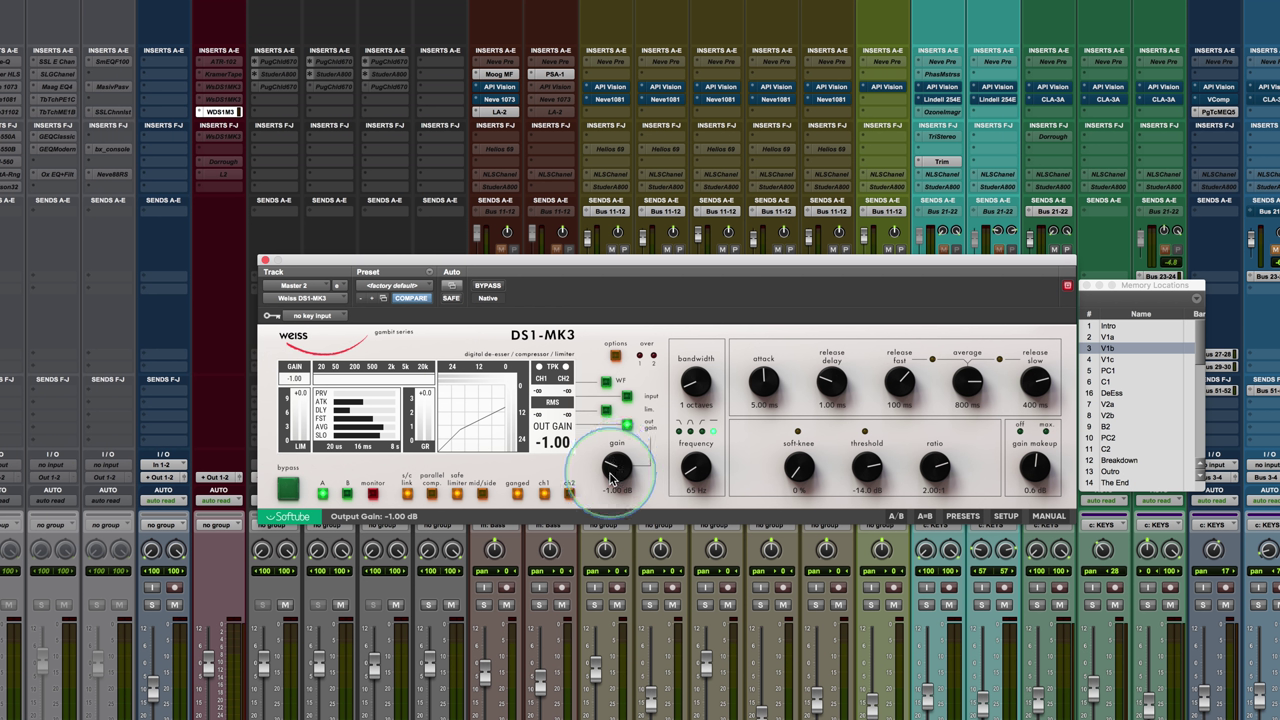
{"action": "left_click_drag", "start_coordinate": [616, 470], "coordinate": [608, 444]}
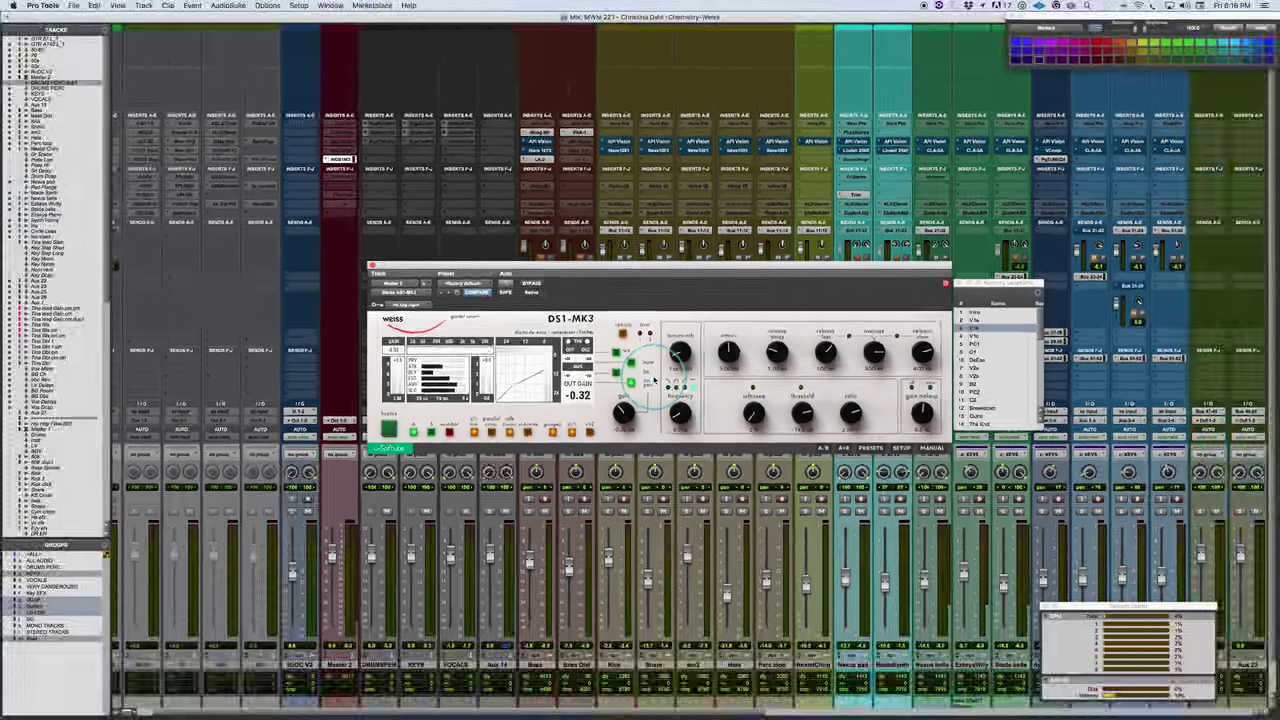
{"action": "key", "text": "super+Tab"}
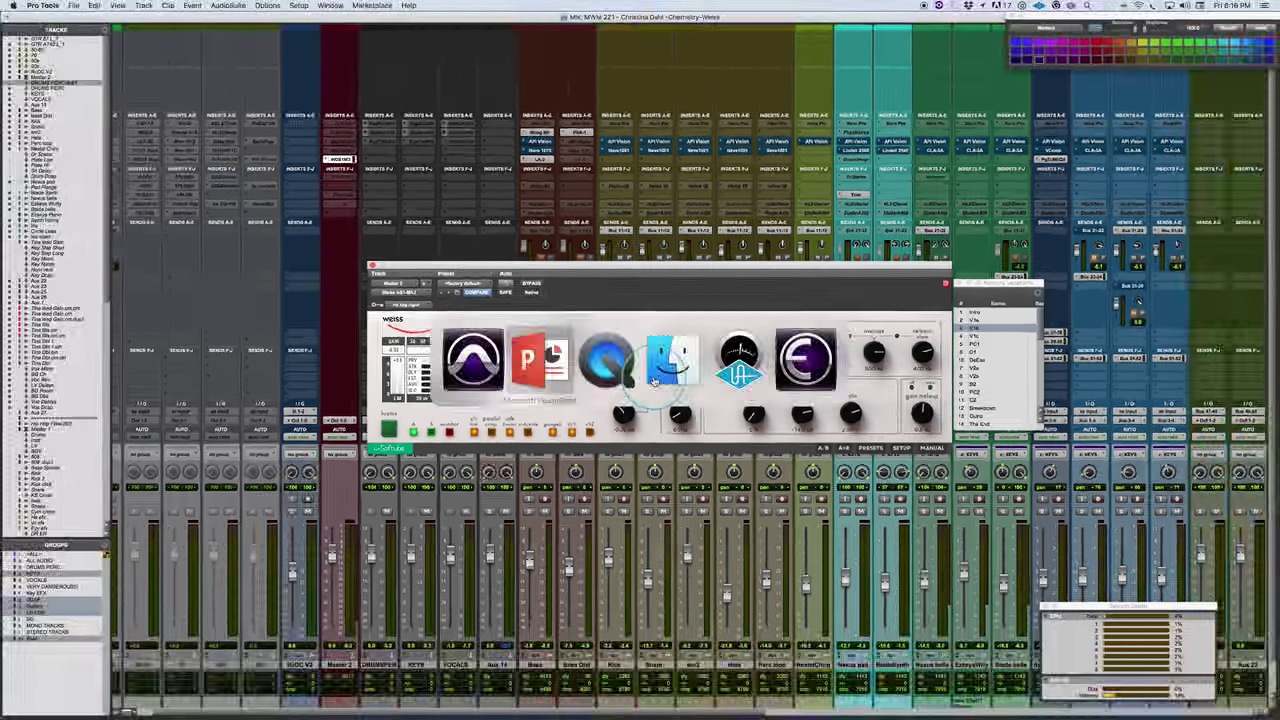